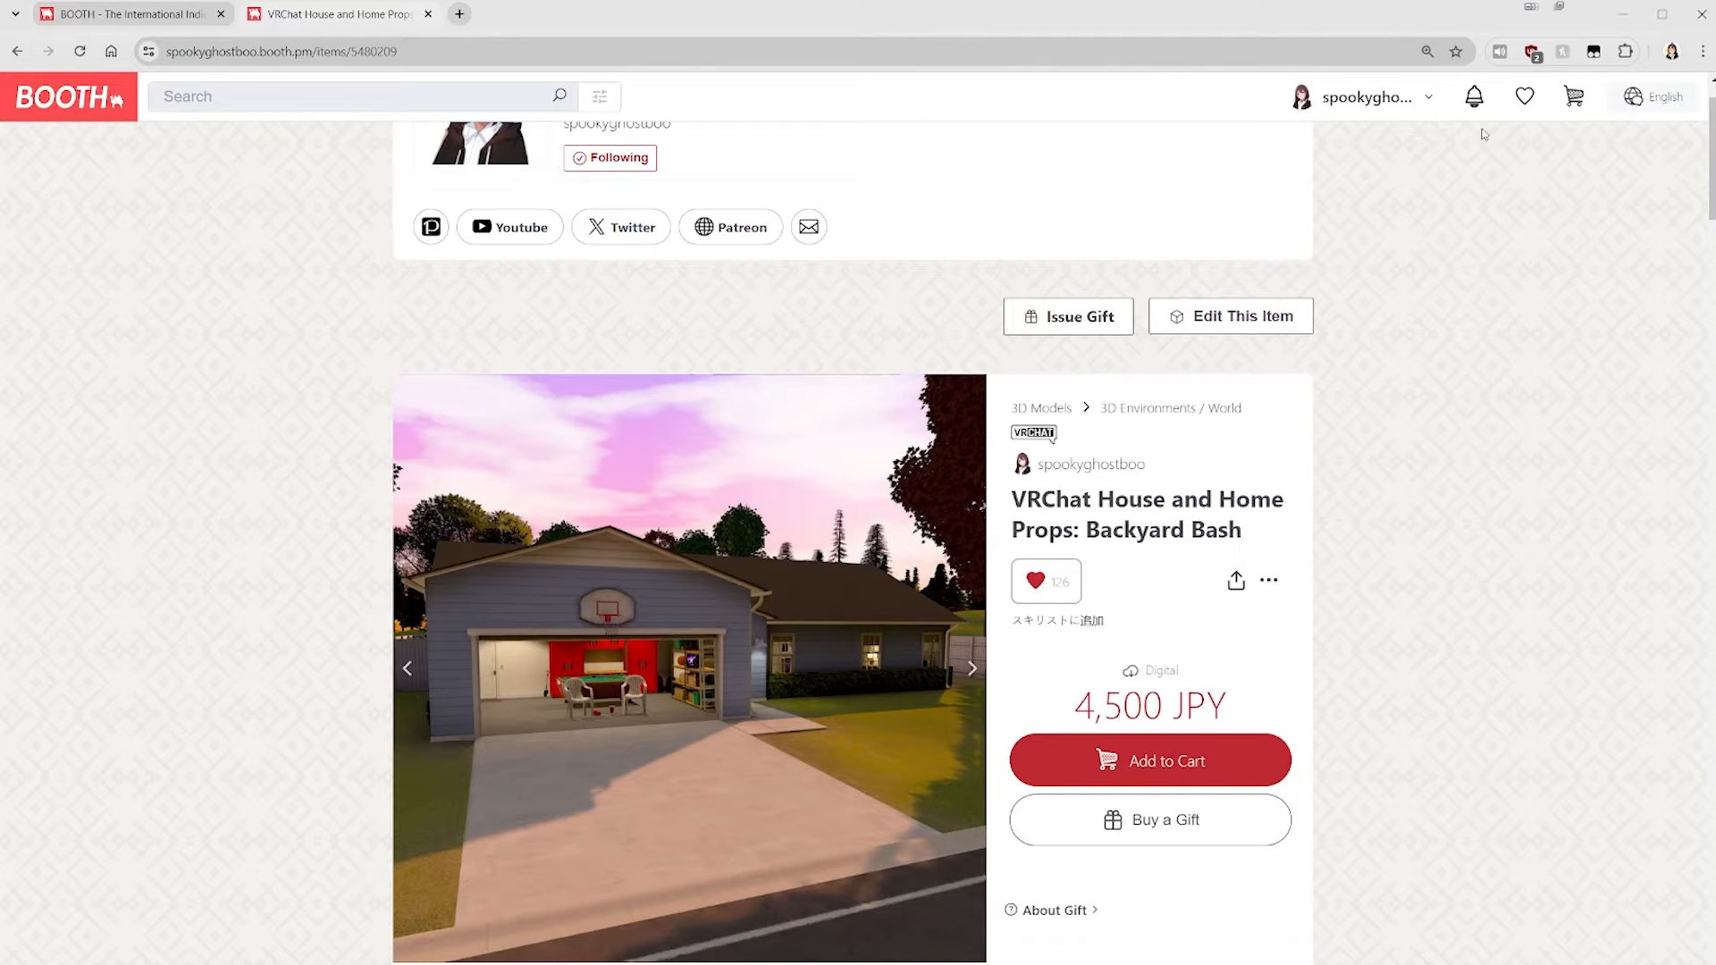
# - Examine the Backyard Bash house and home props listing on BOOTH, including its preview images of the props and folders
pyautogui.scroll(1, 1117, 203)
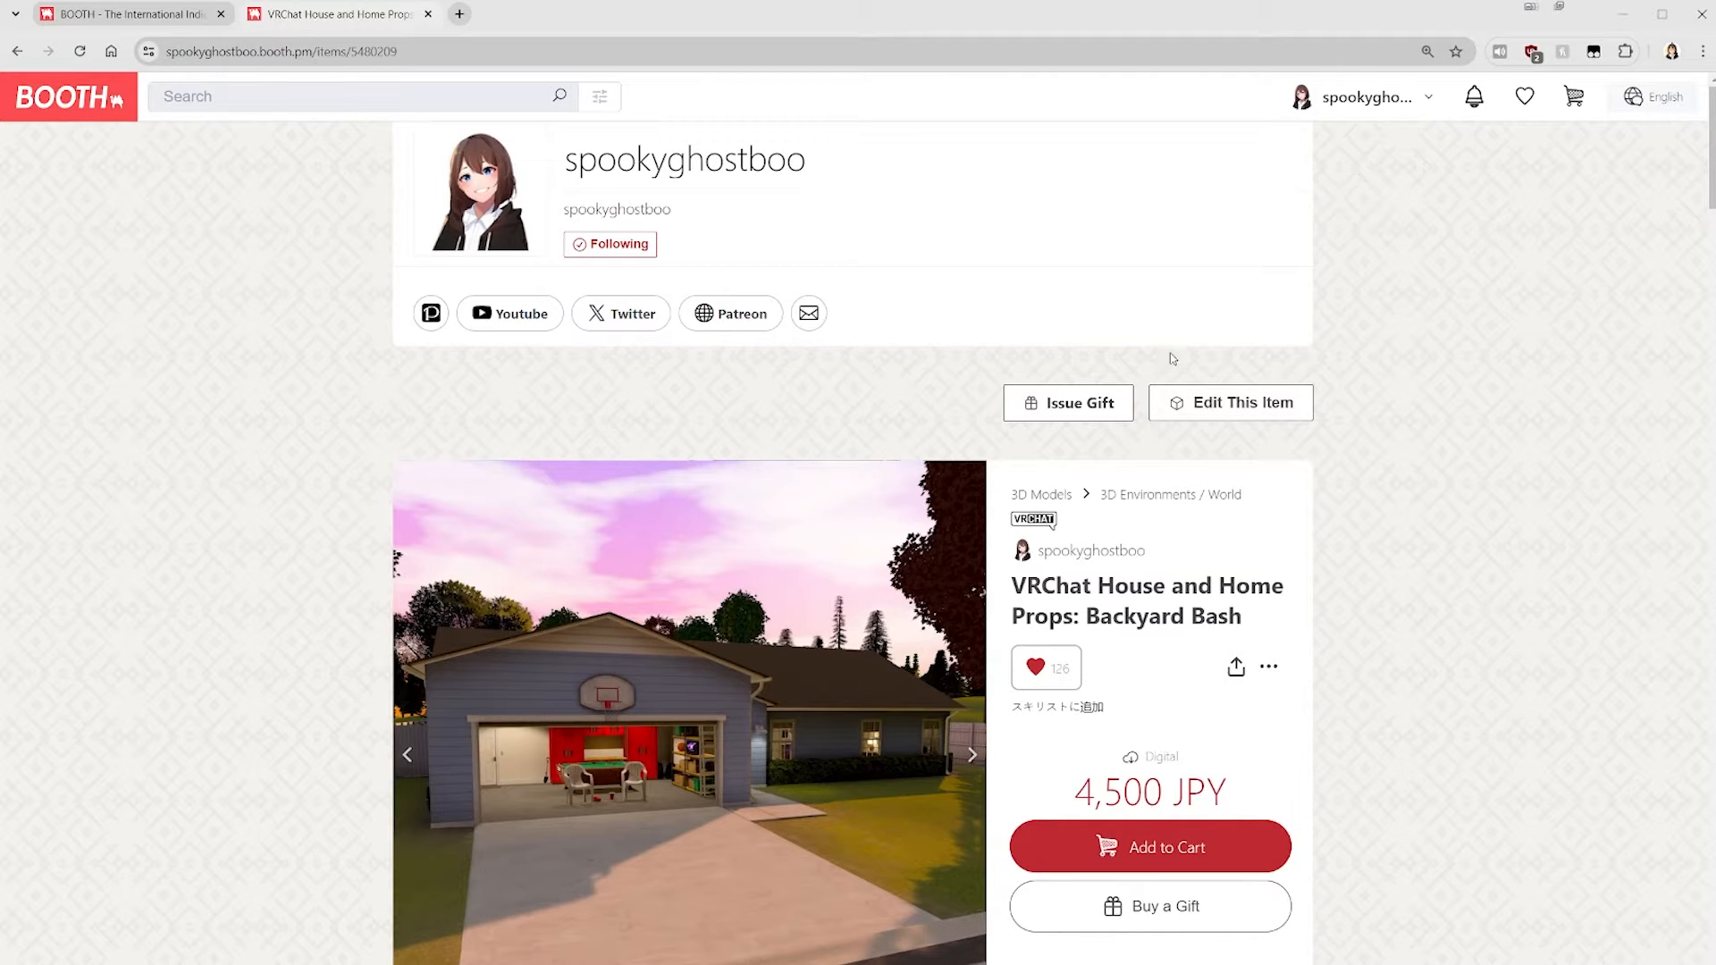
pyautogui.scroll(-3, 1052, 326)
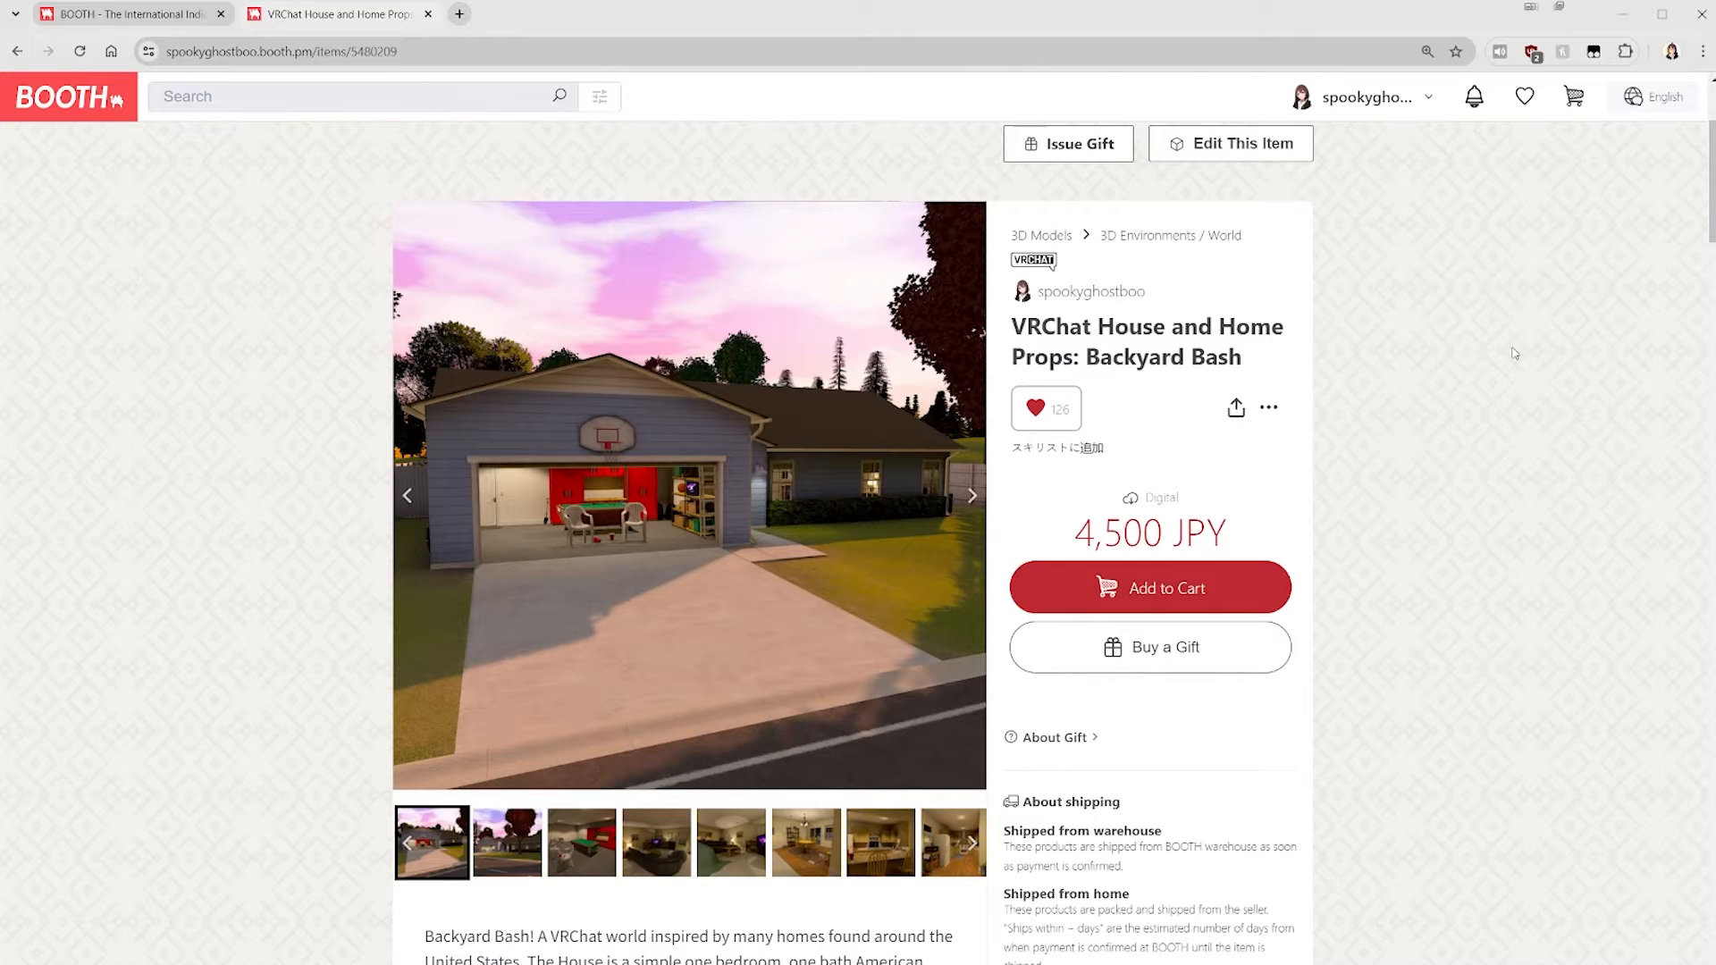
pyautogui.scroll(2, 1027, 179)
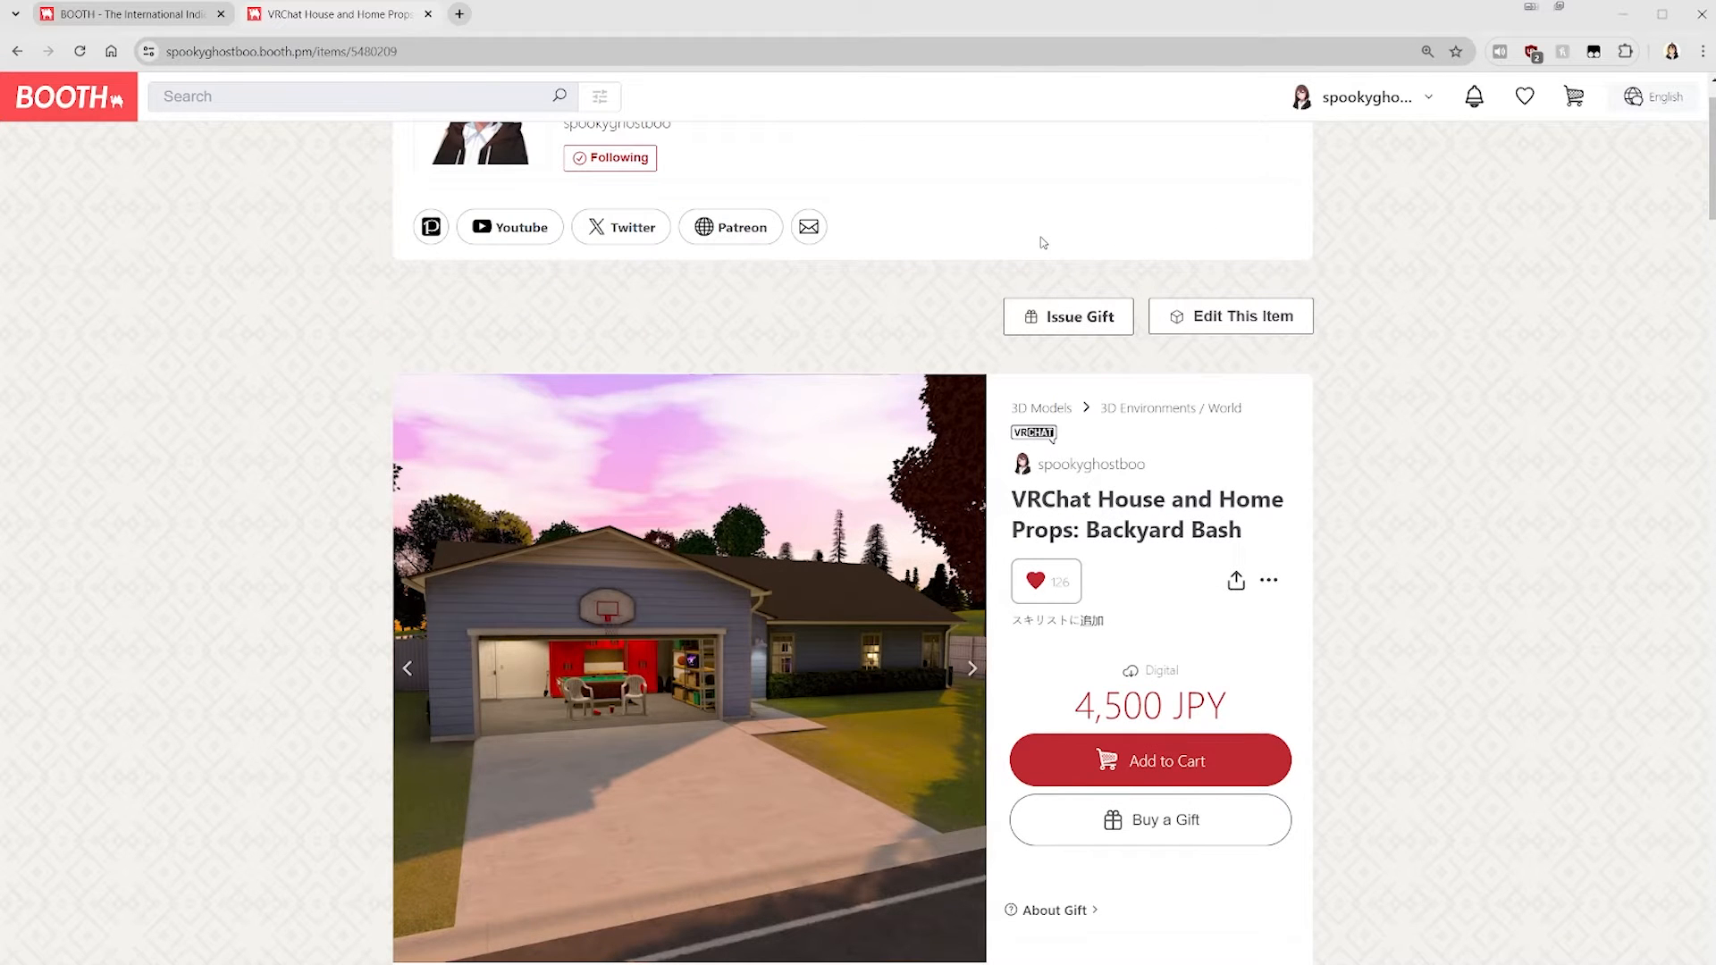
pyautogui.scroll(1, 1010, 247)
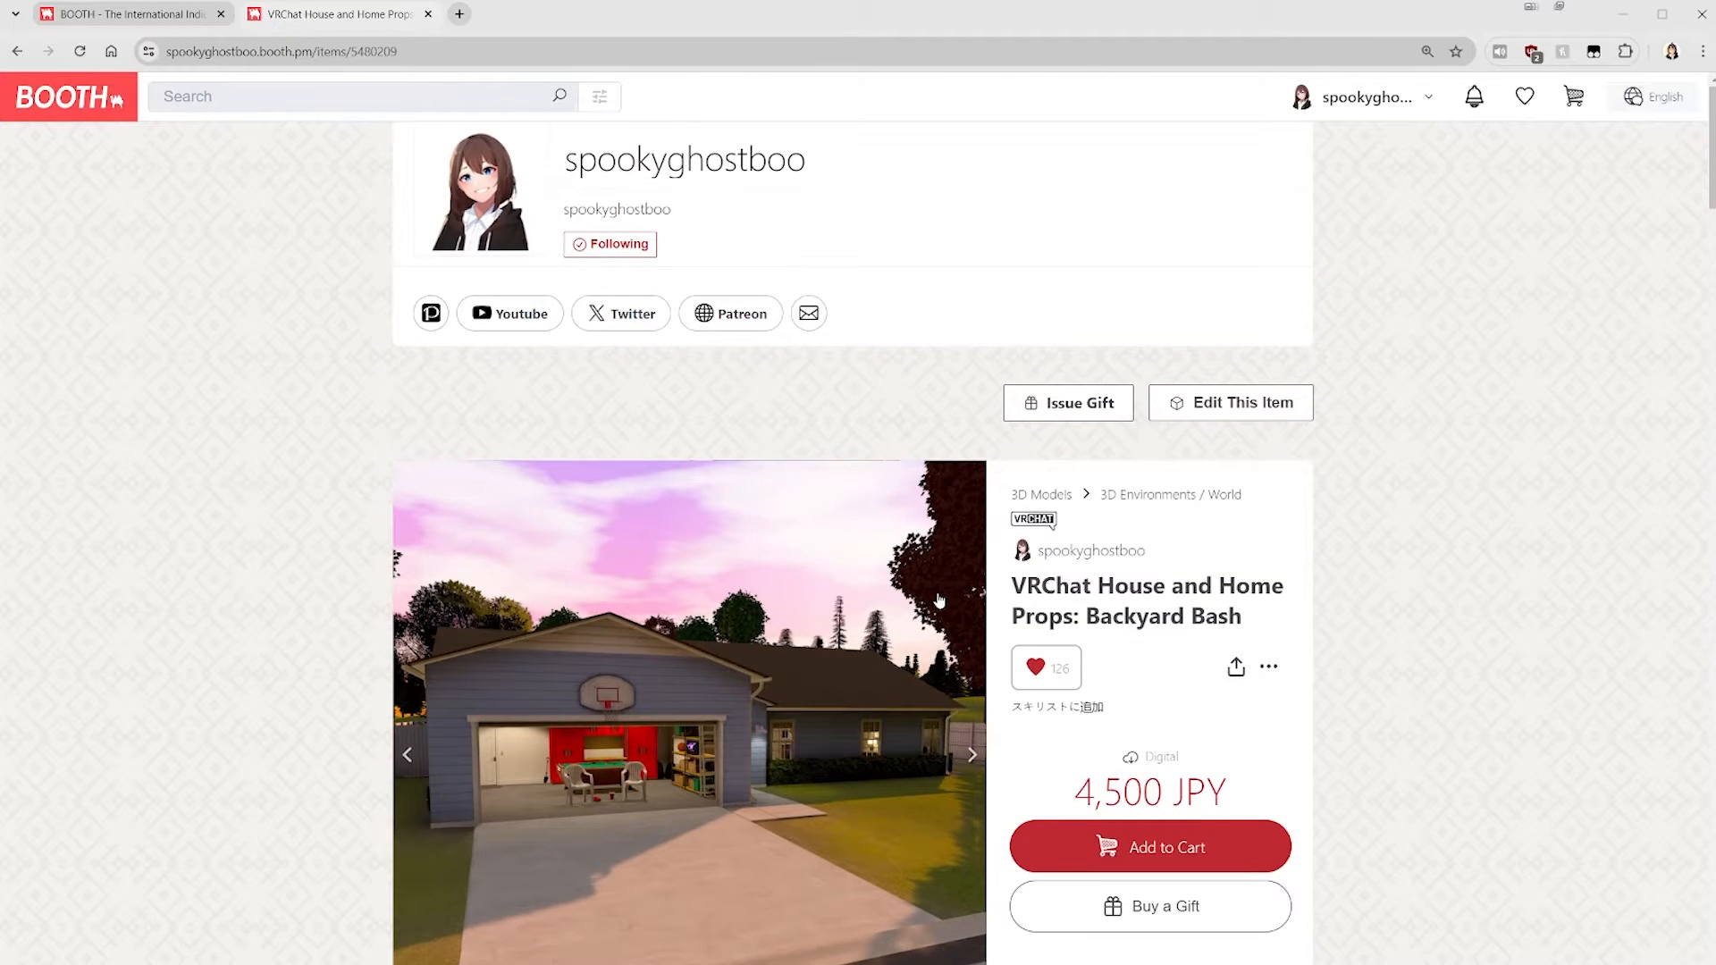
pyautogui.scroll(-1, 938, 597)
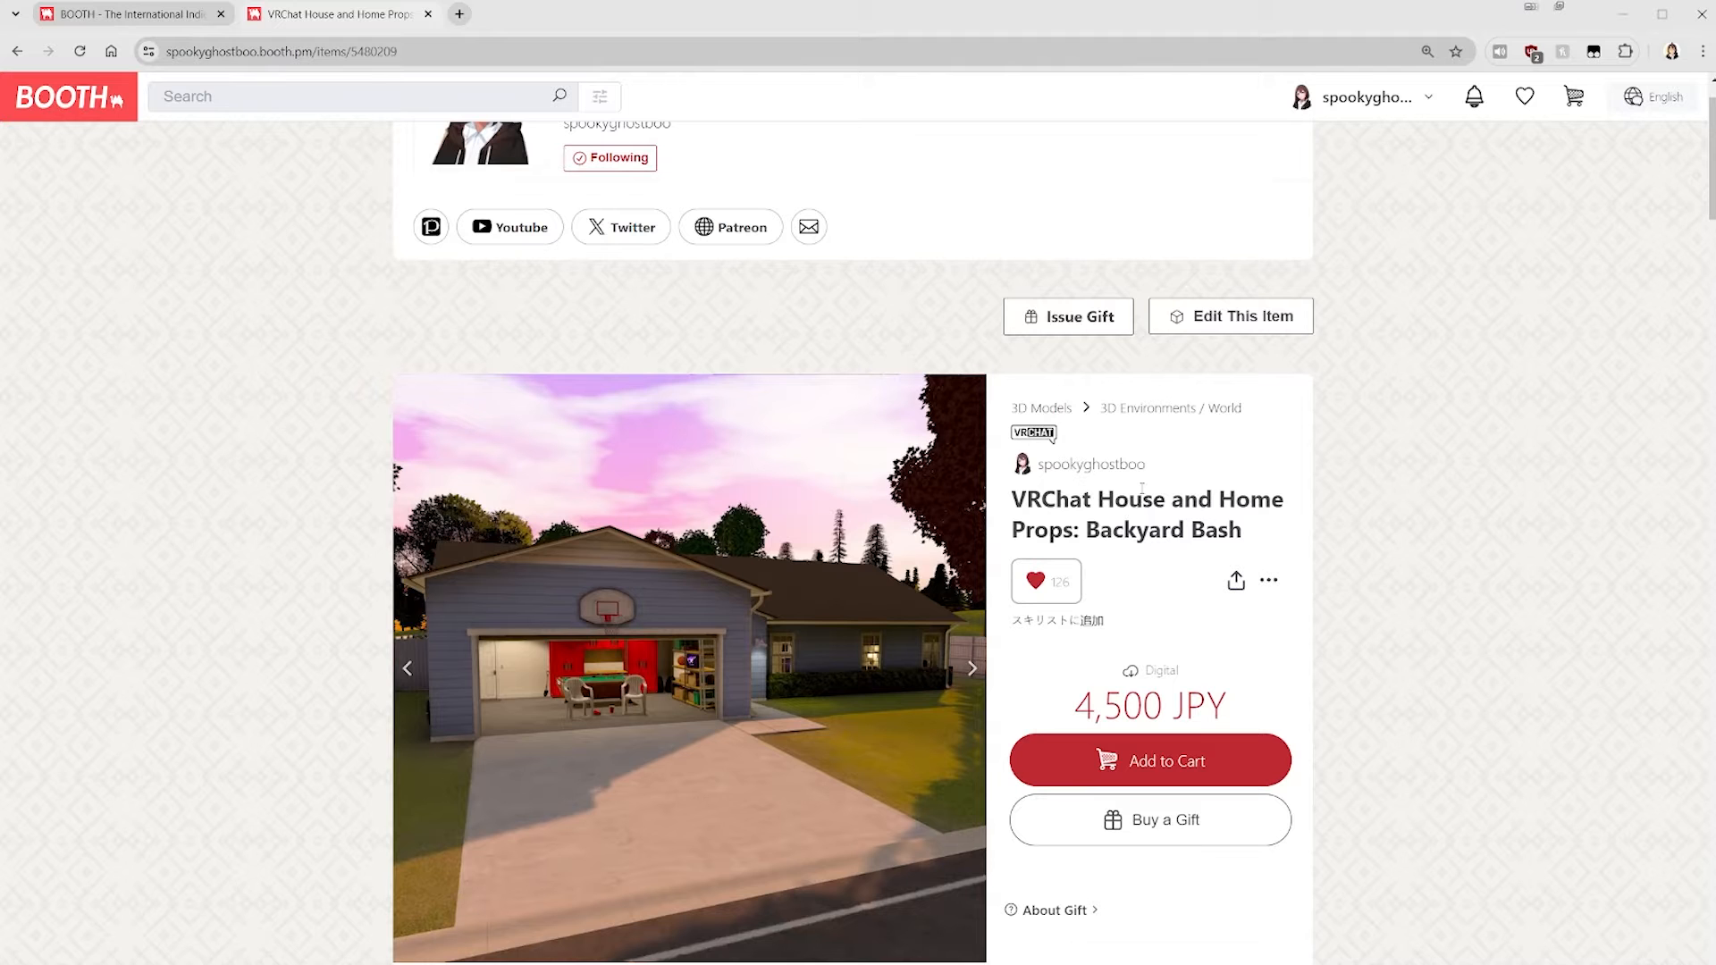
pyautogui.scroll(-3, 993, 670)
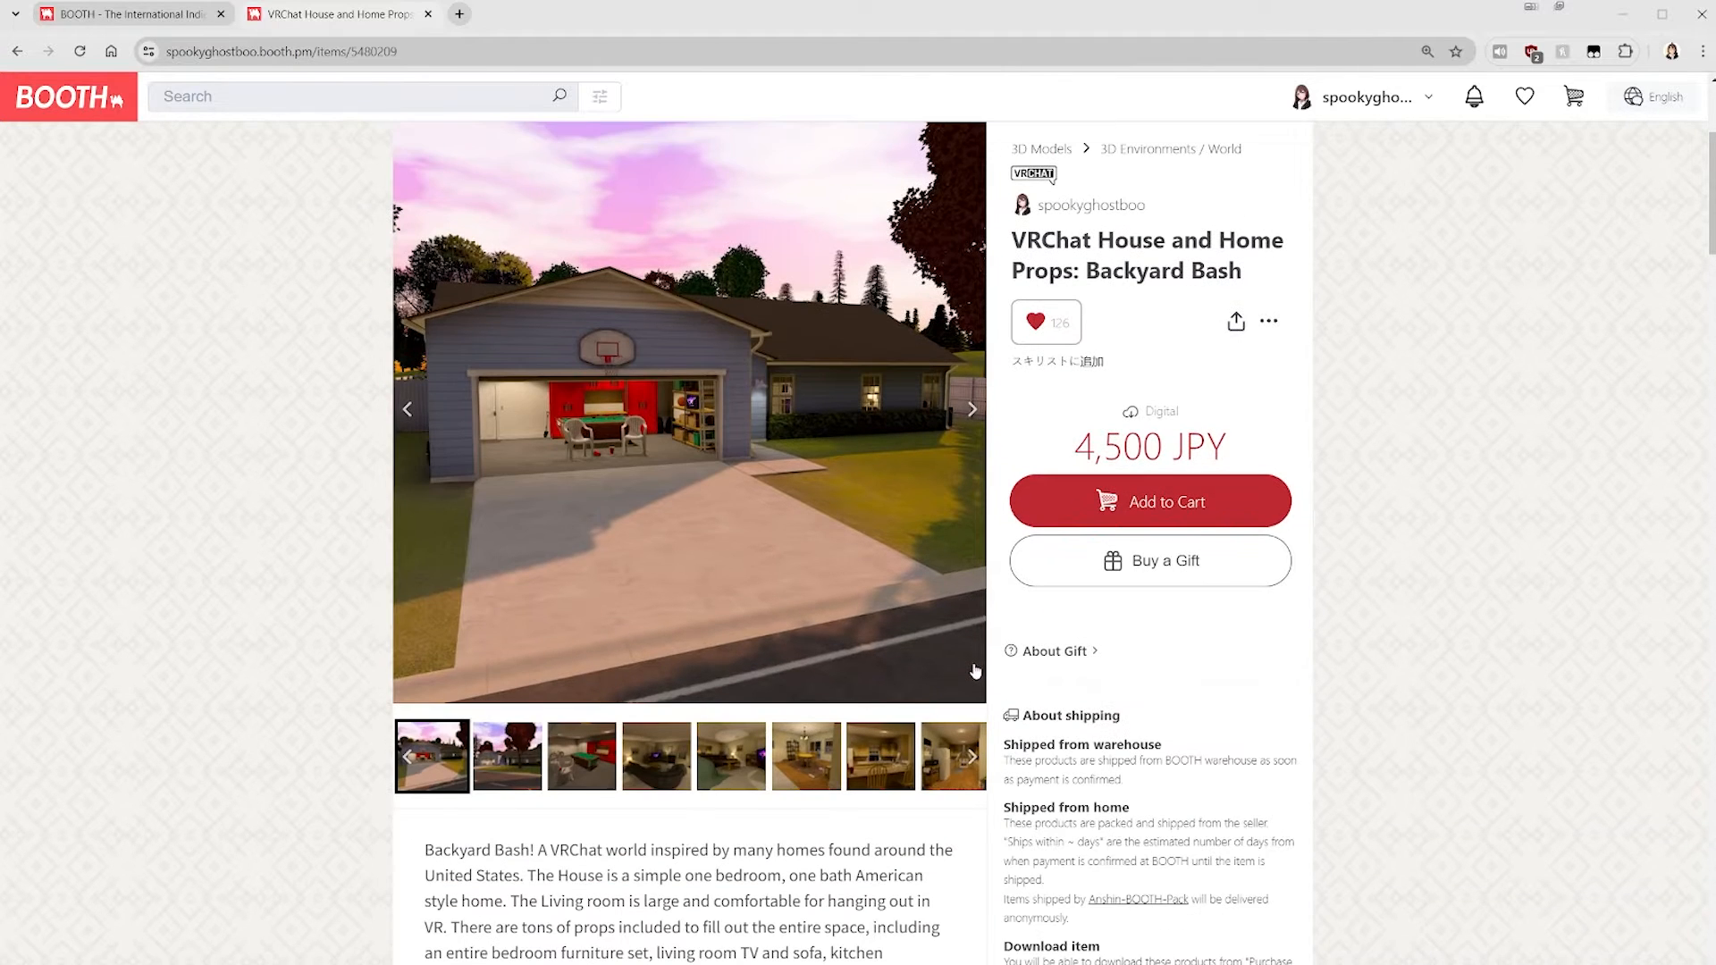
pyautogui.click(974, 411)
pyautogui.scroll(2, 877, 613)
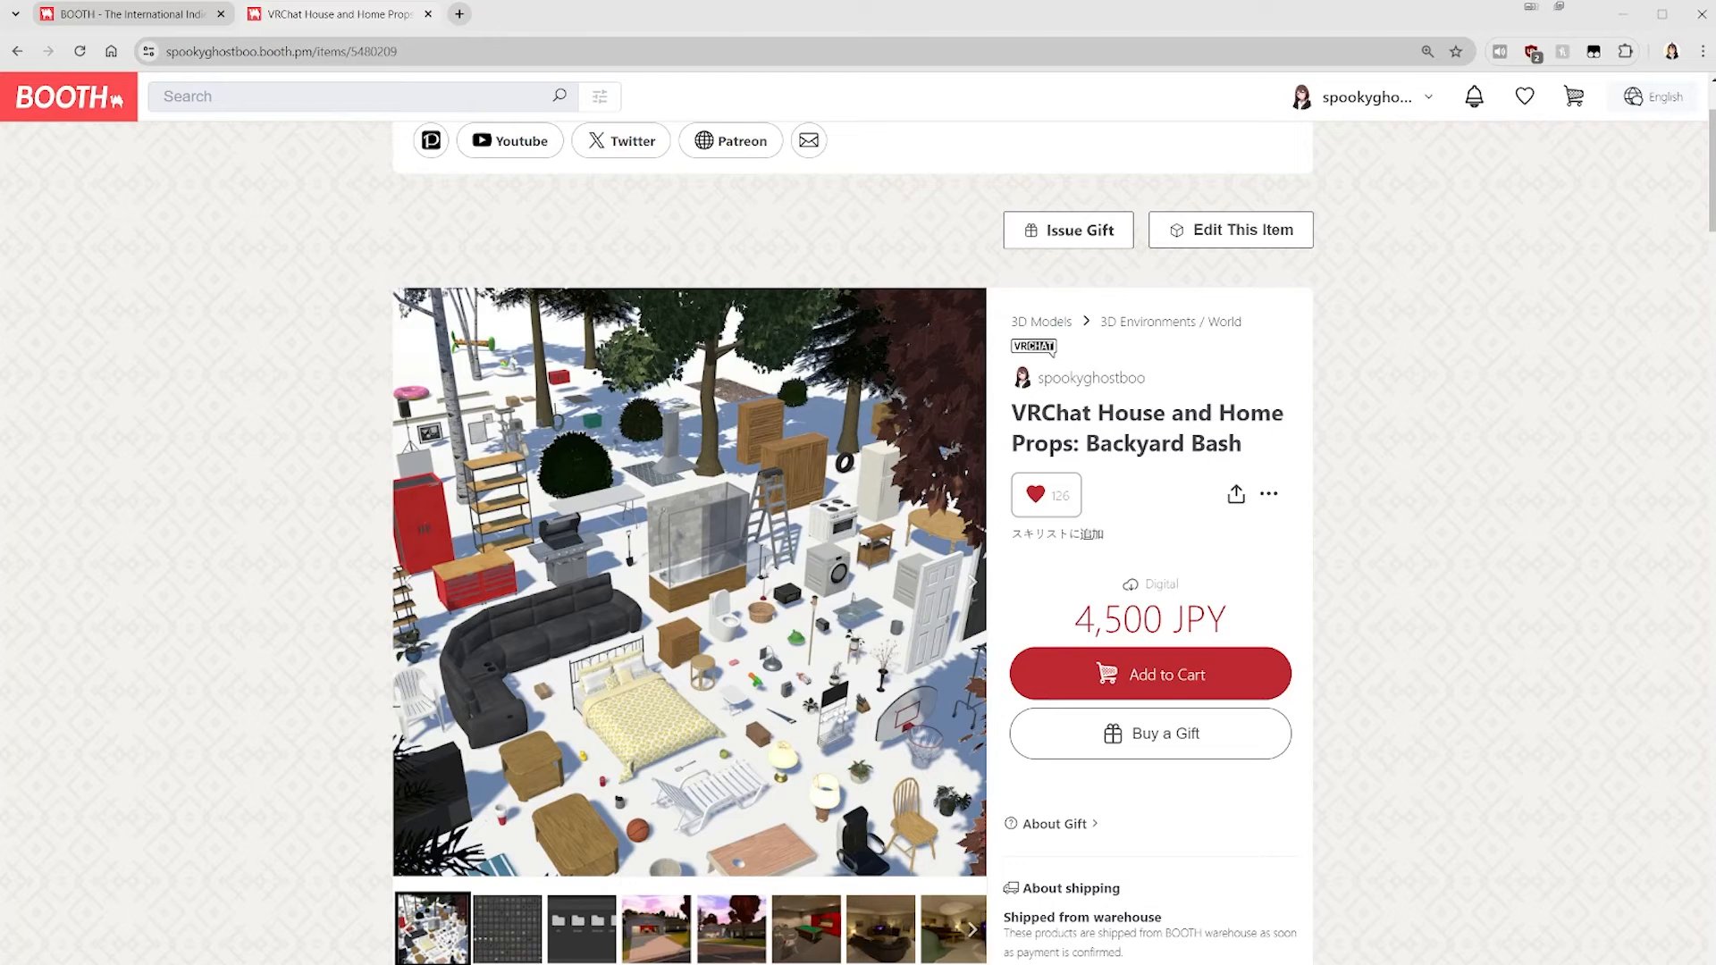
pyautogui.click(585, 927)
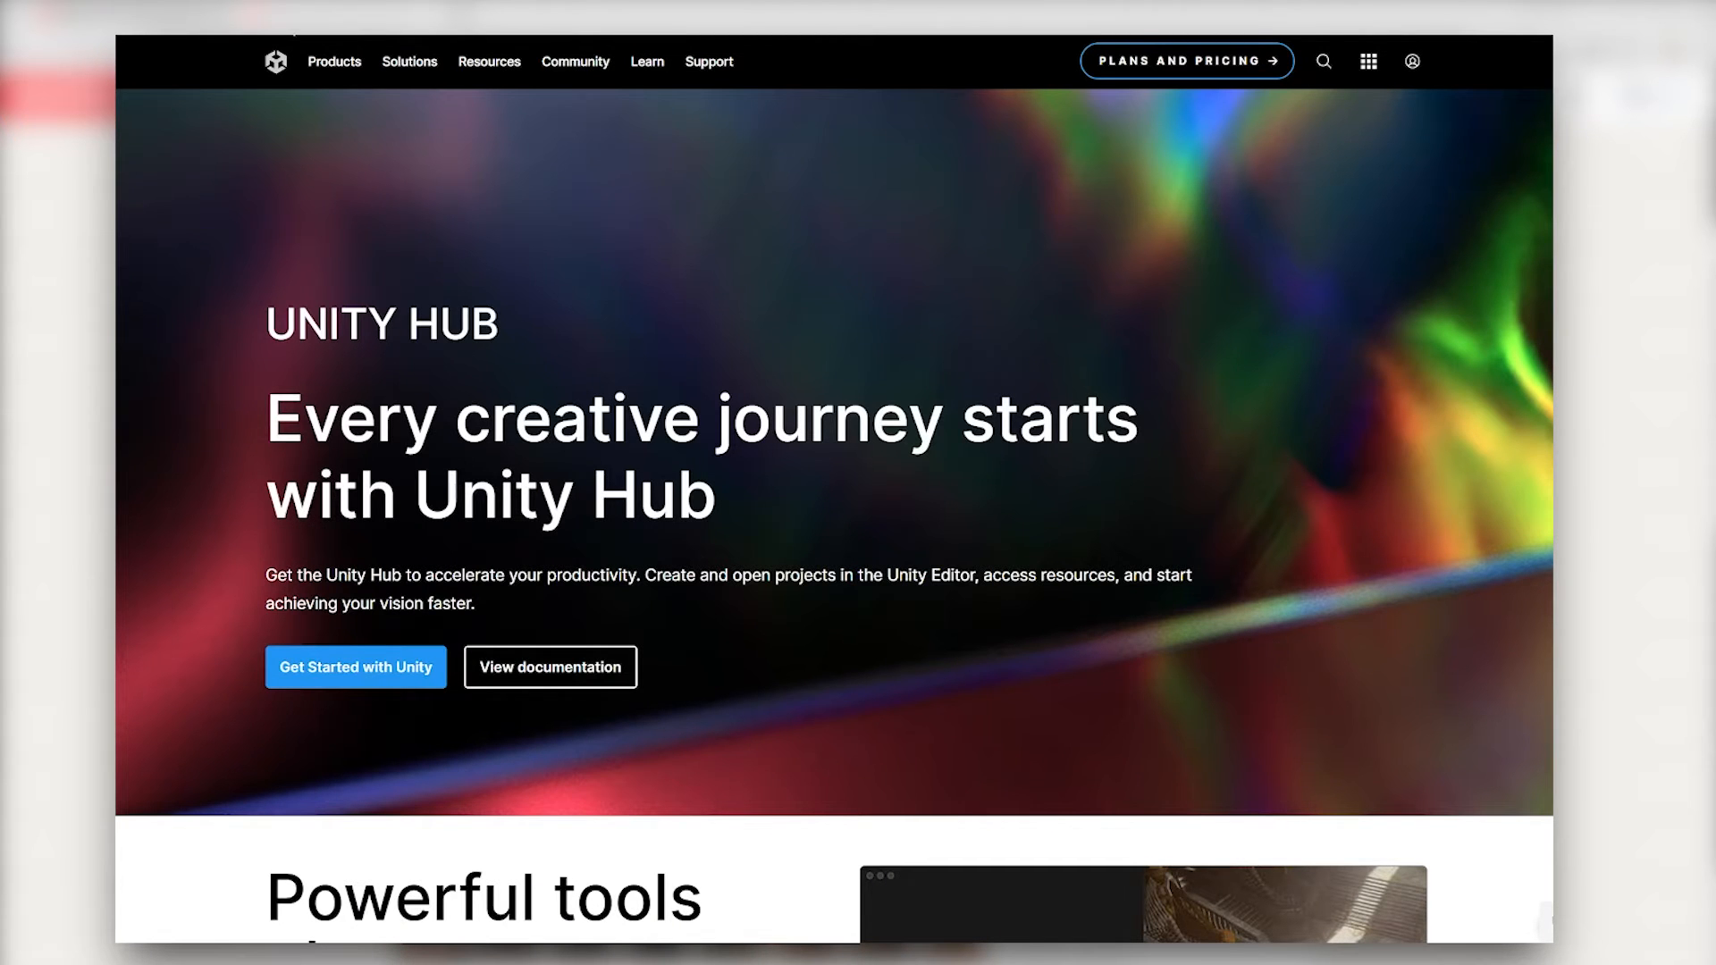
# - Review the Unity Hub page, VRChat's current Unity version documentation and the VRChat Creator Companion download page
pyautogui.scroll(-3, 256, 291)
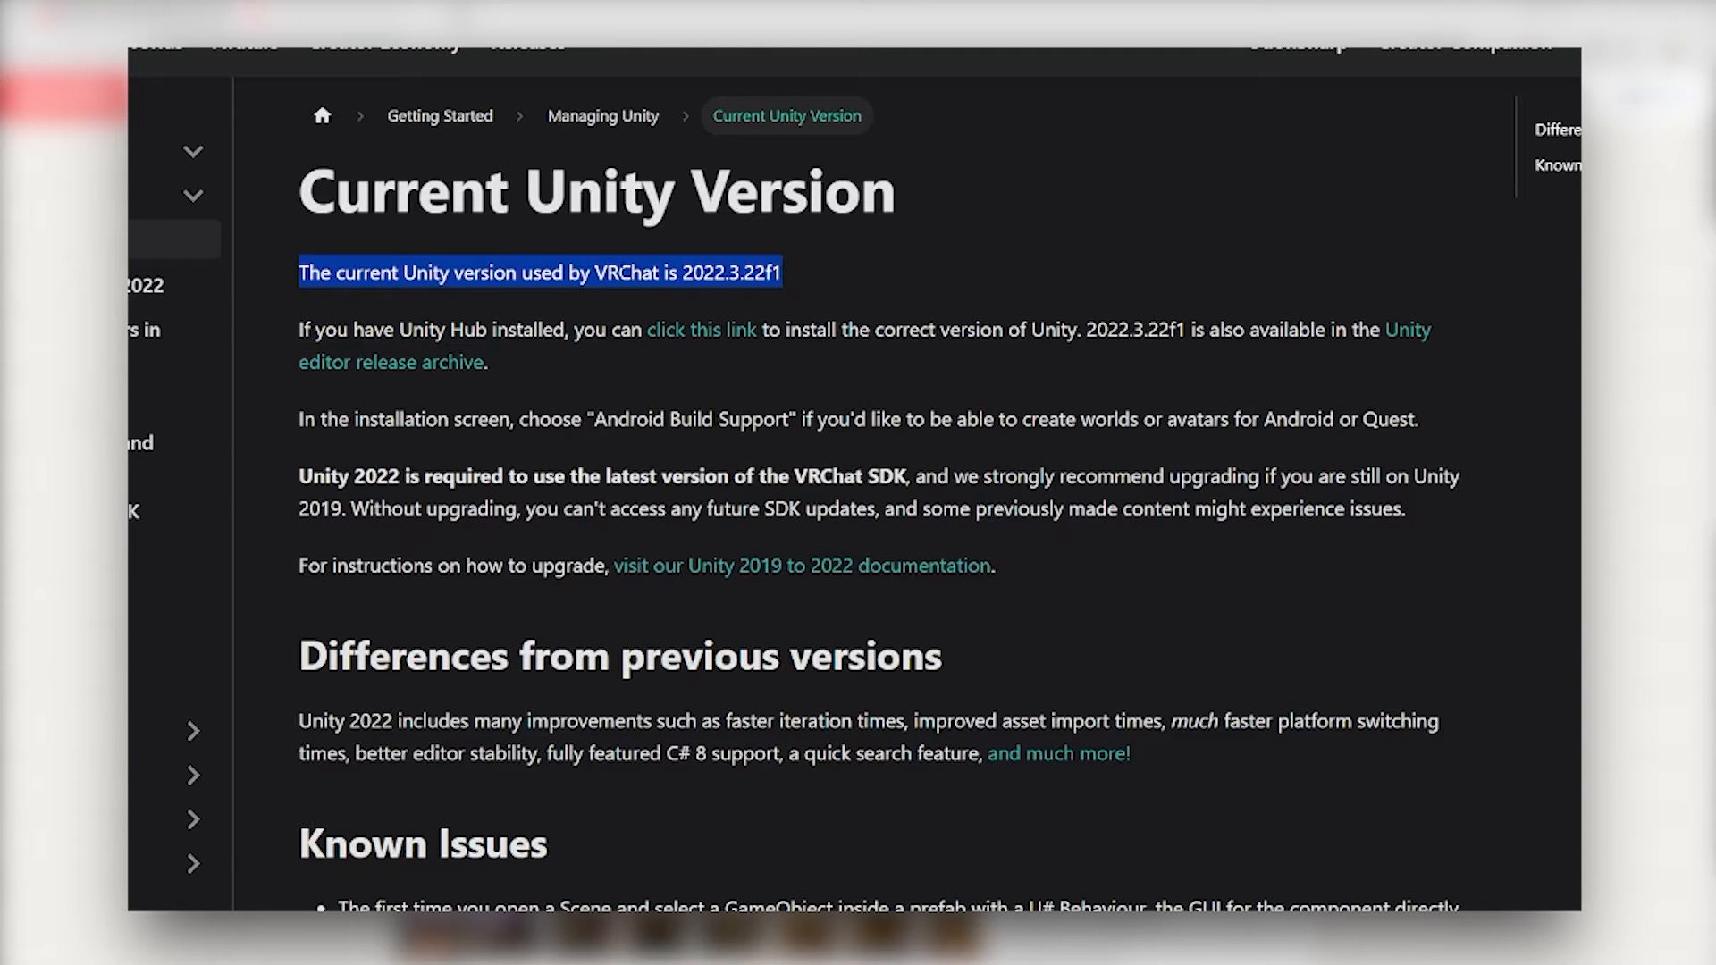
pyautogui.click(728, 307)
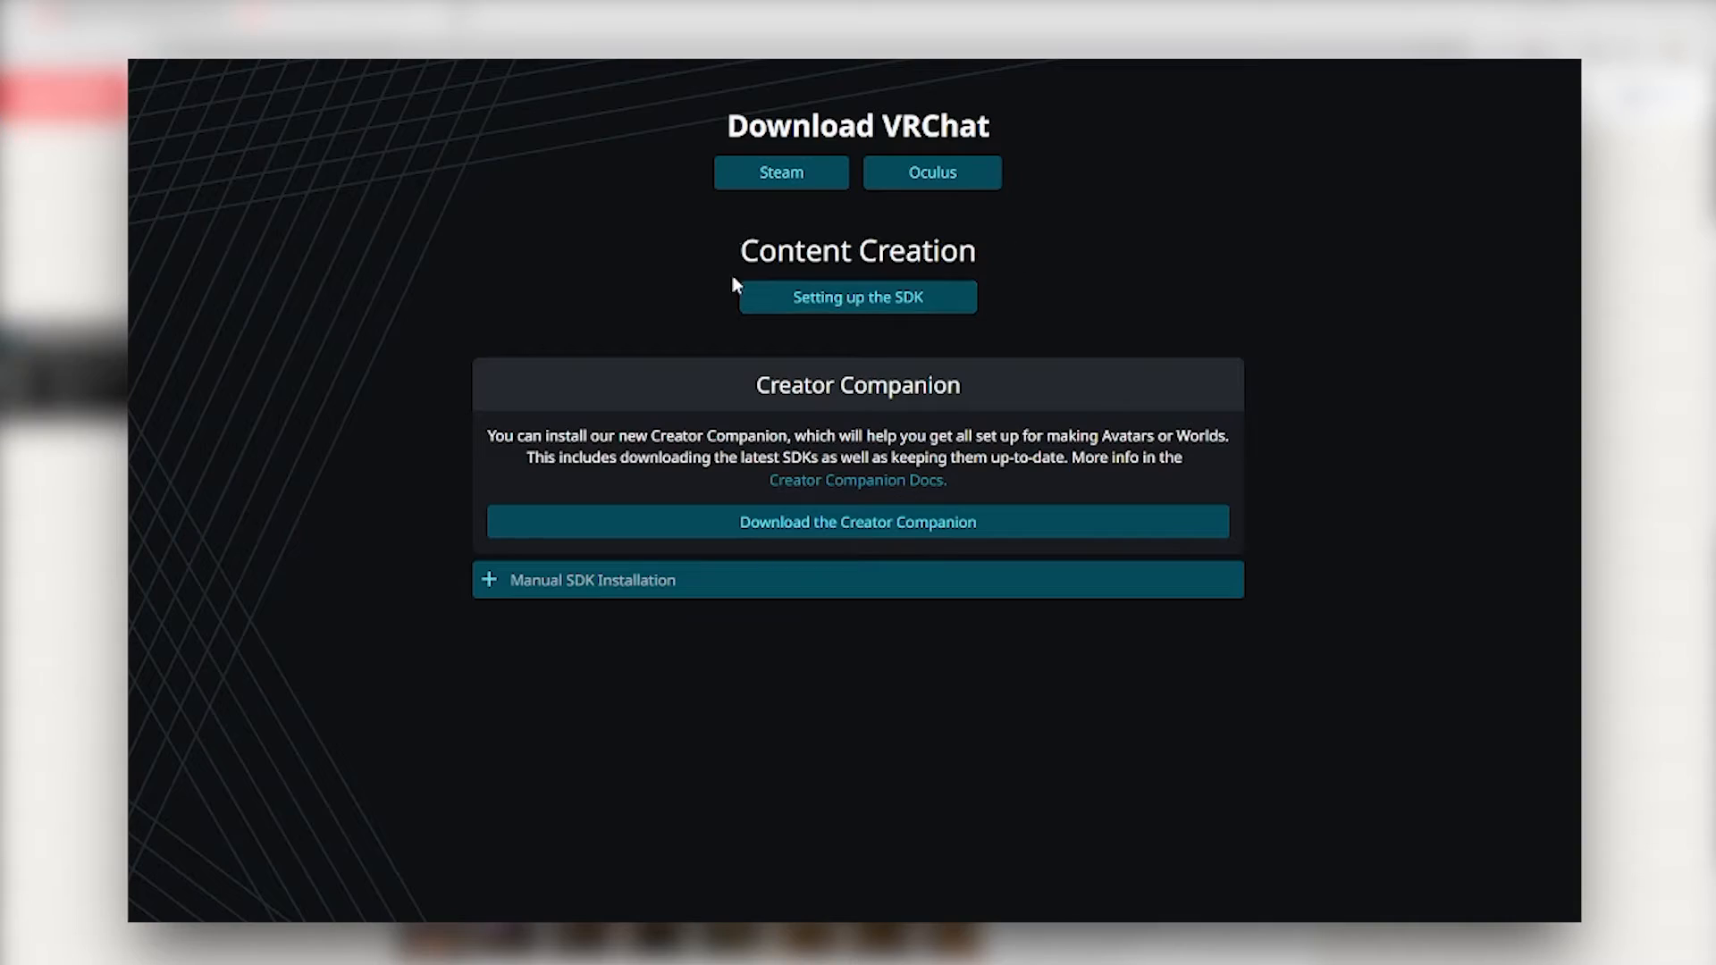
pyautogui.click(865, 306)
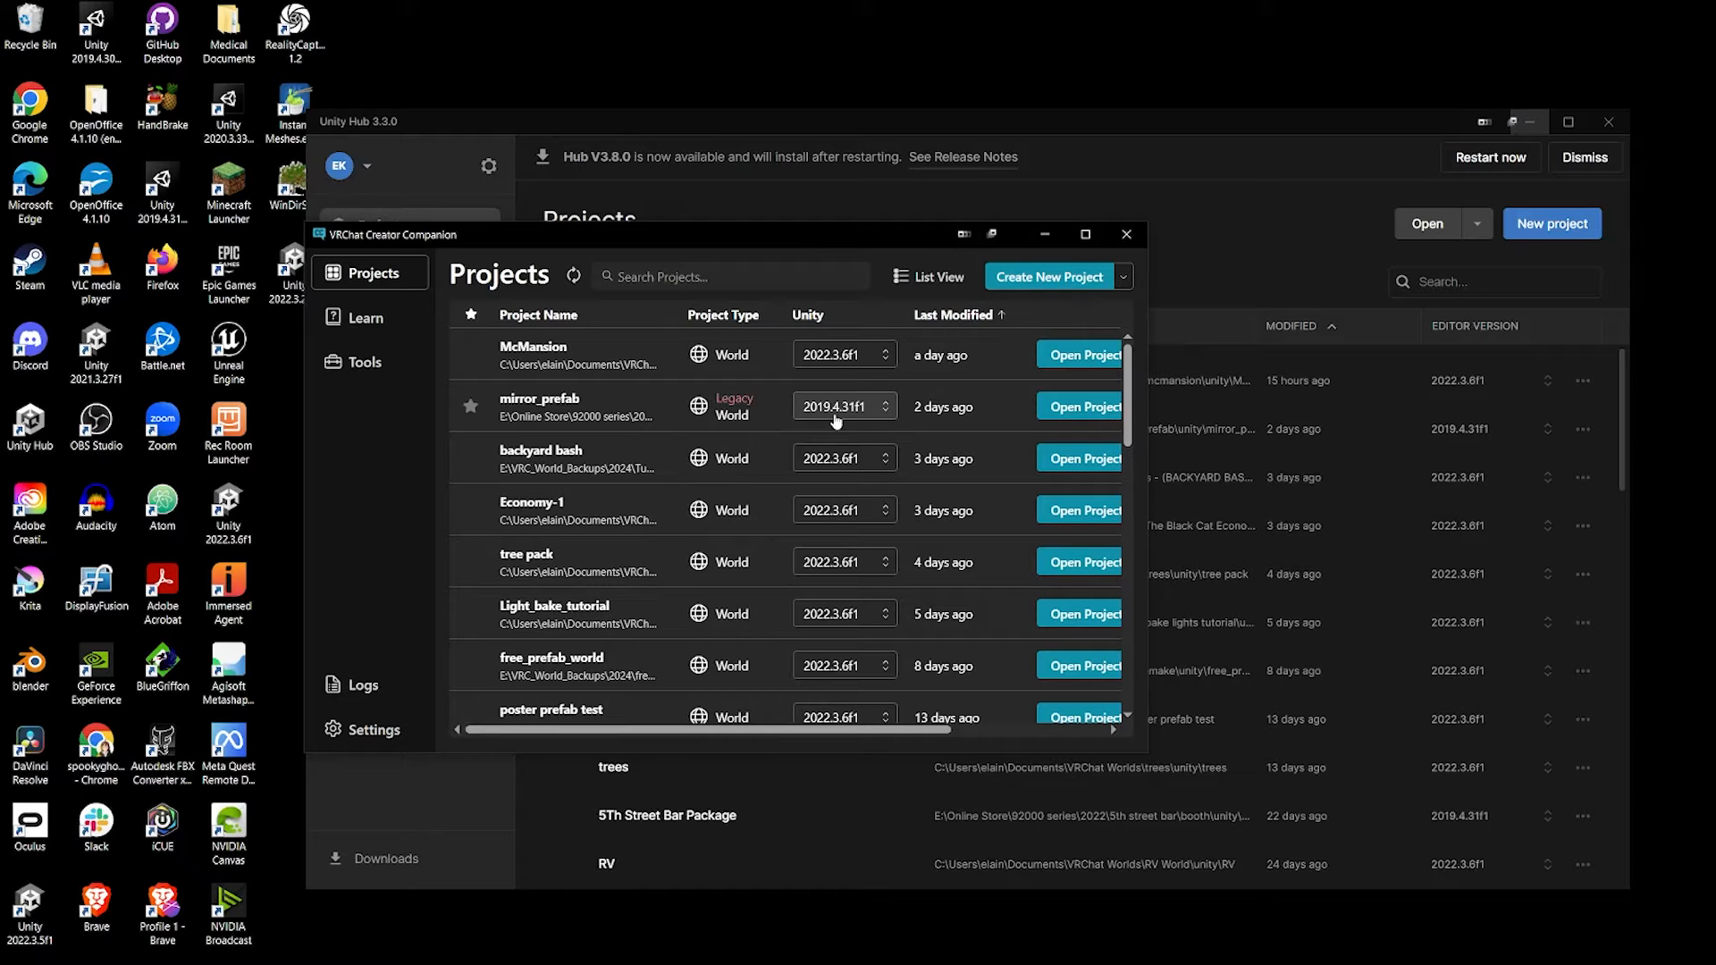
# - Switch to Unity Hub and open the online download archive from the editor installation options
pyautogui.click(1279, 184)
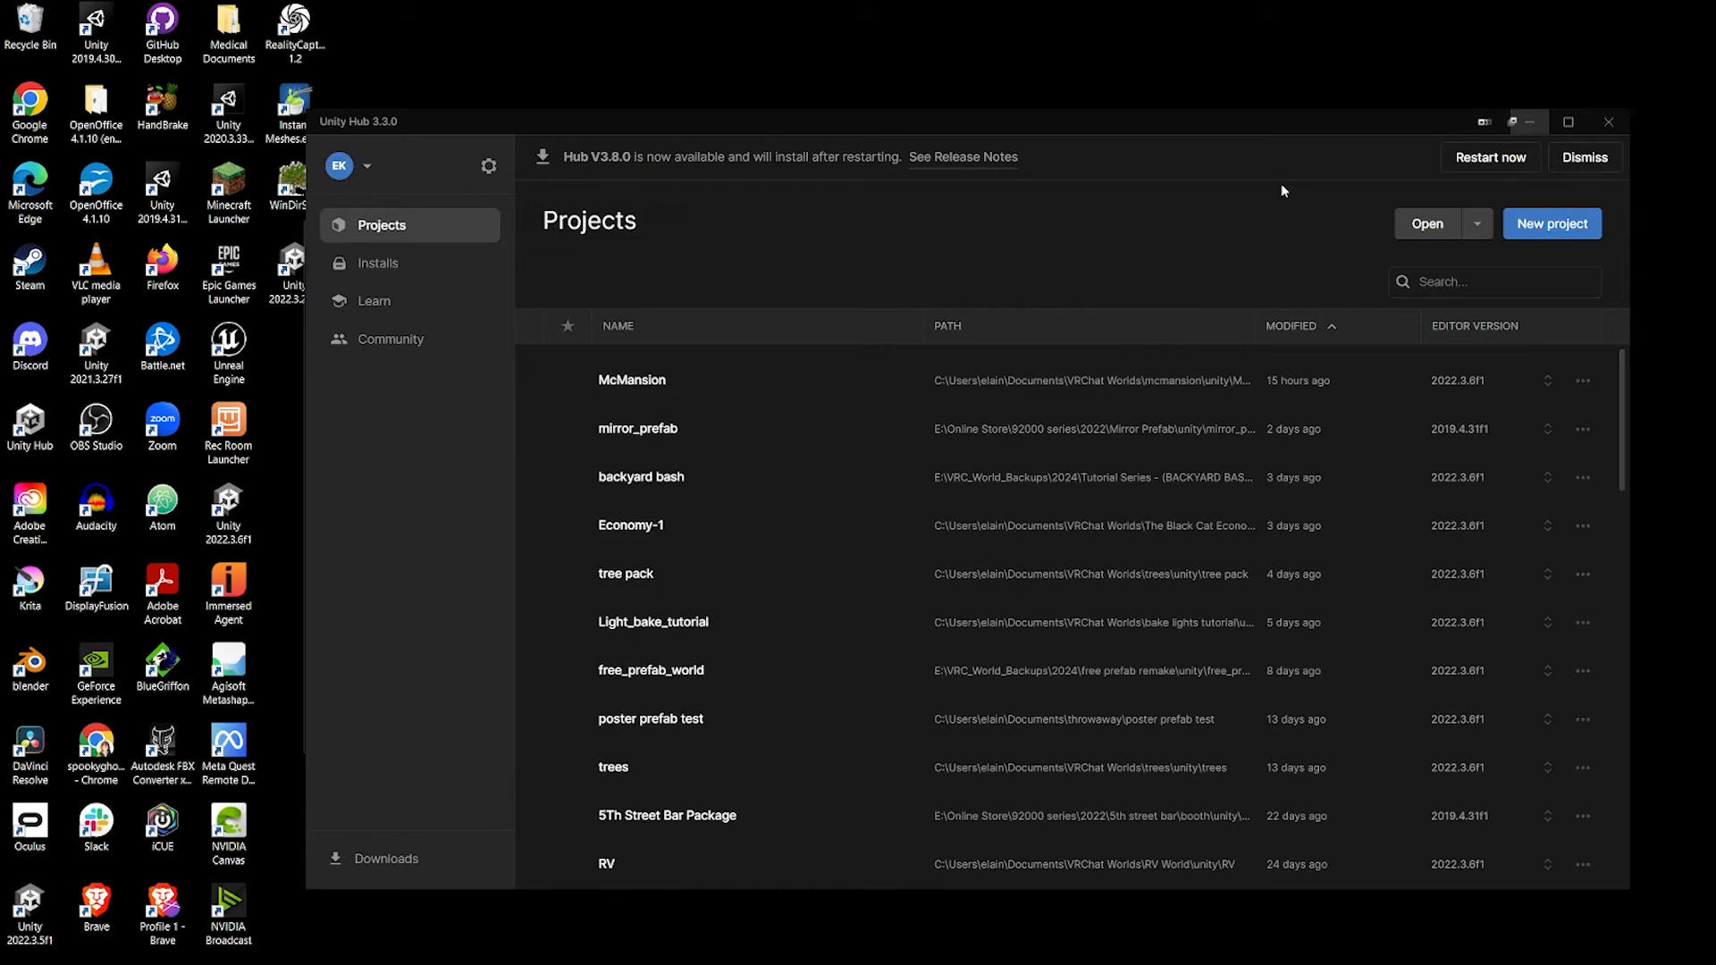
pyautogui.click(405, 280)
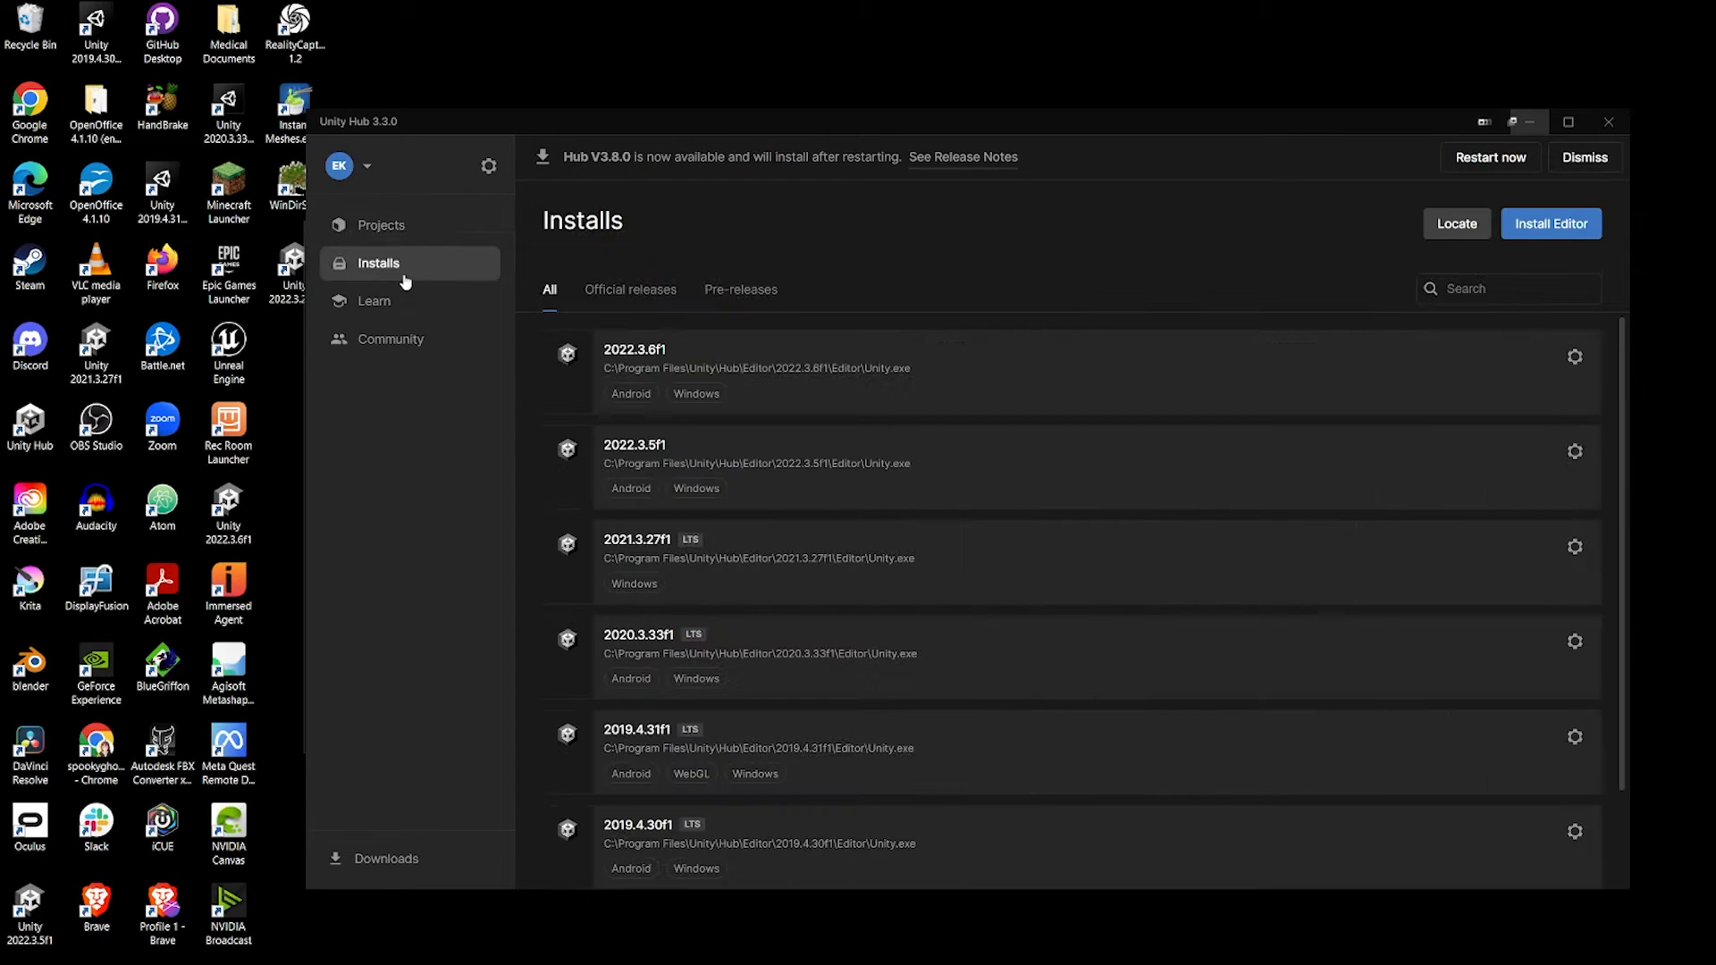
pyautogui.click(1547, 231)
pyautogui.click(773, 302)
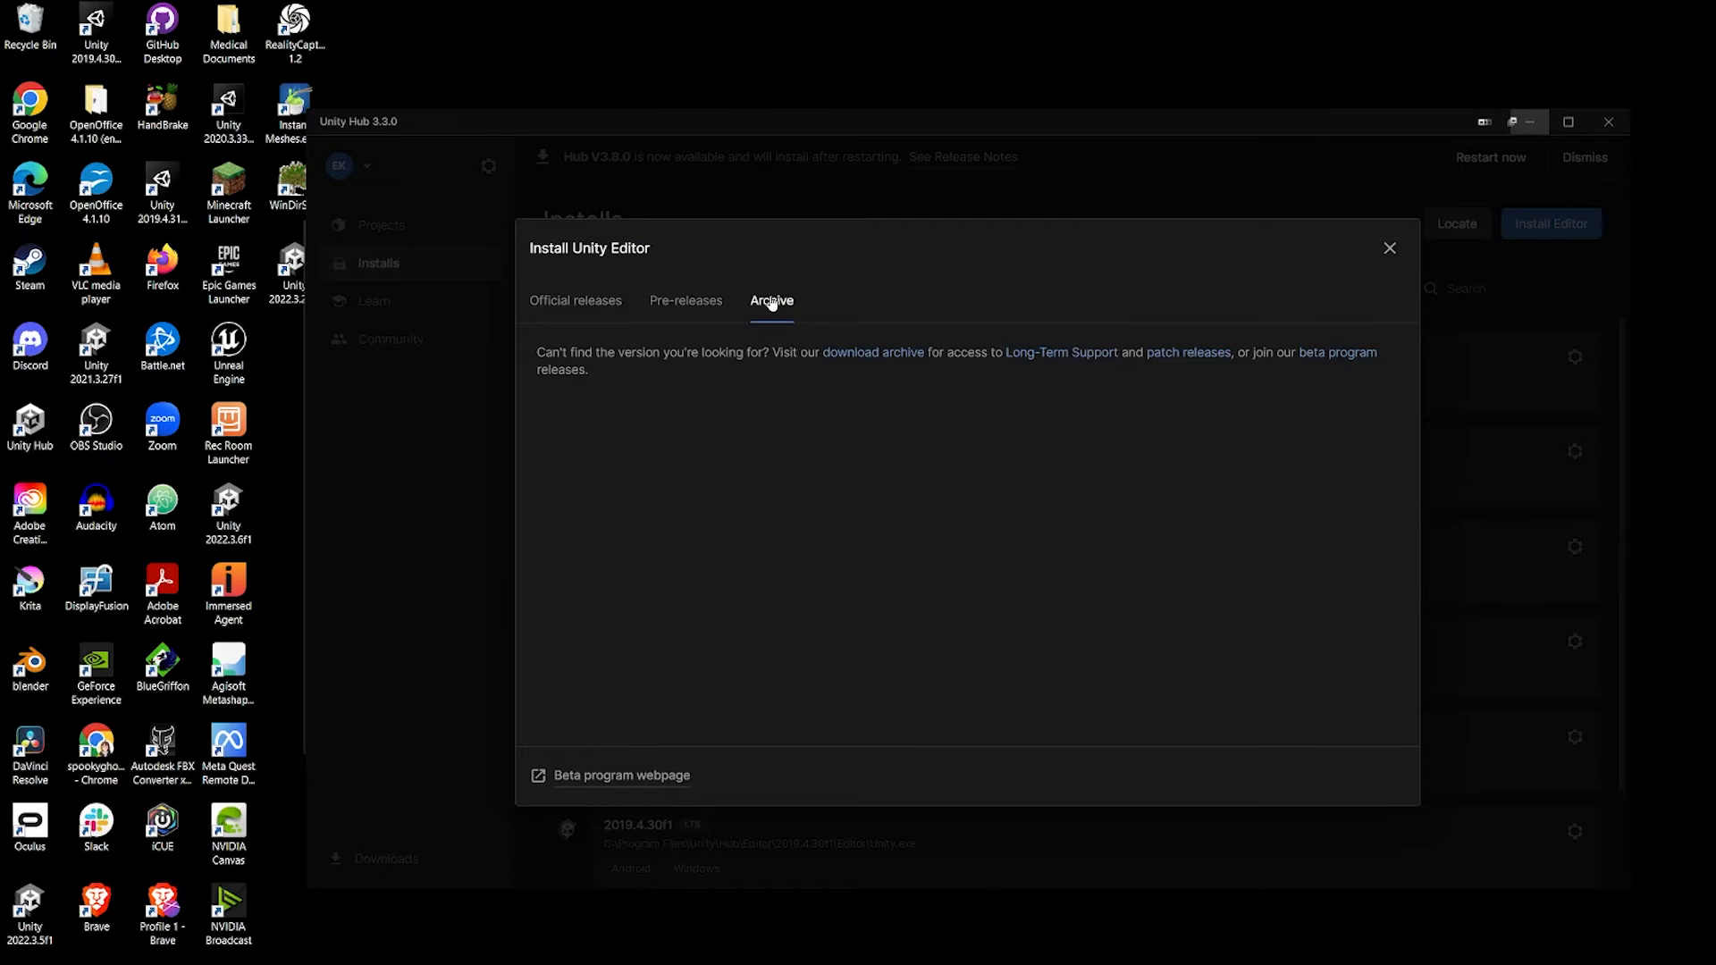
pyautogui.click(882, 355)
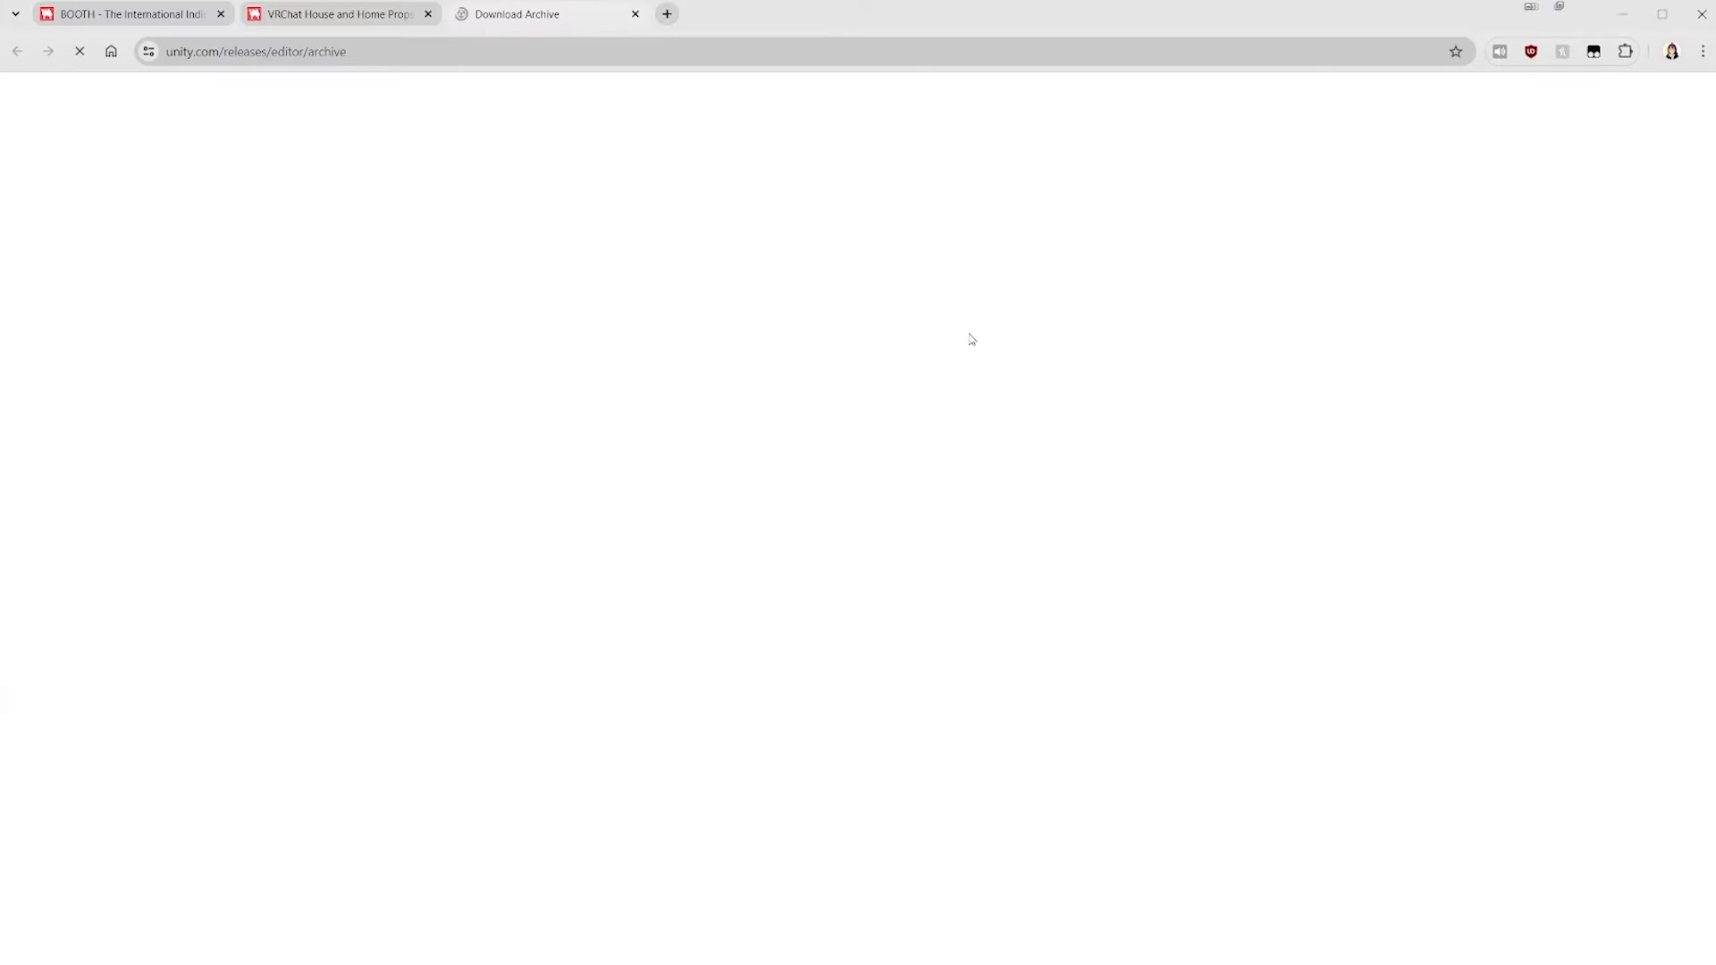
# - List the Unity 2022.X releases in the download archive and look for version 2022.3.22f1
pyautogui.scroll(-4, 710, 299)
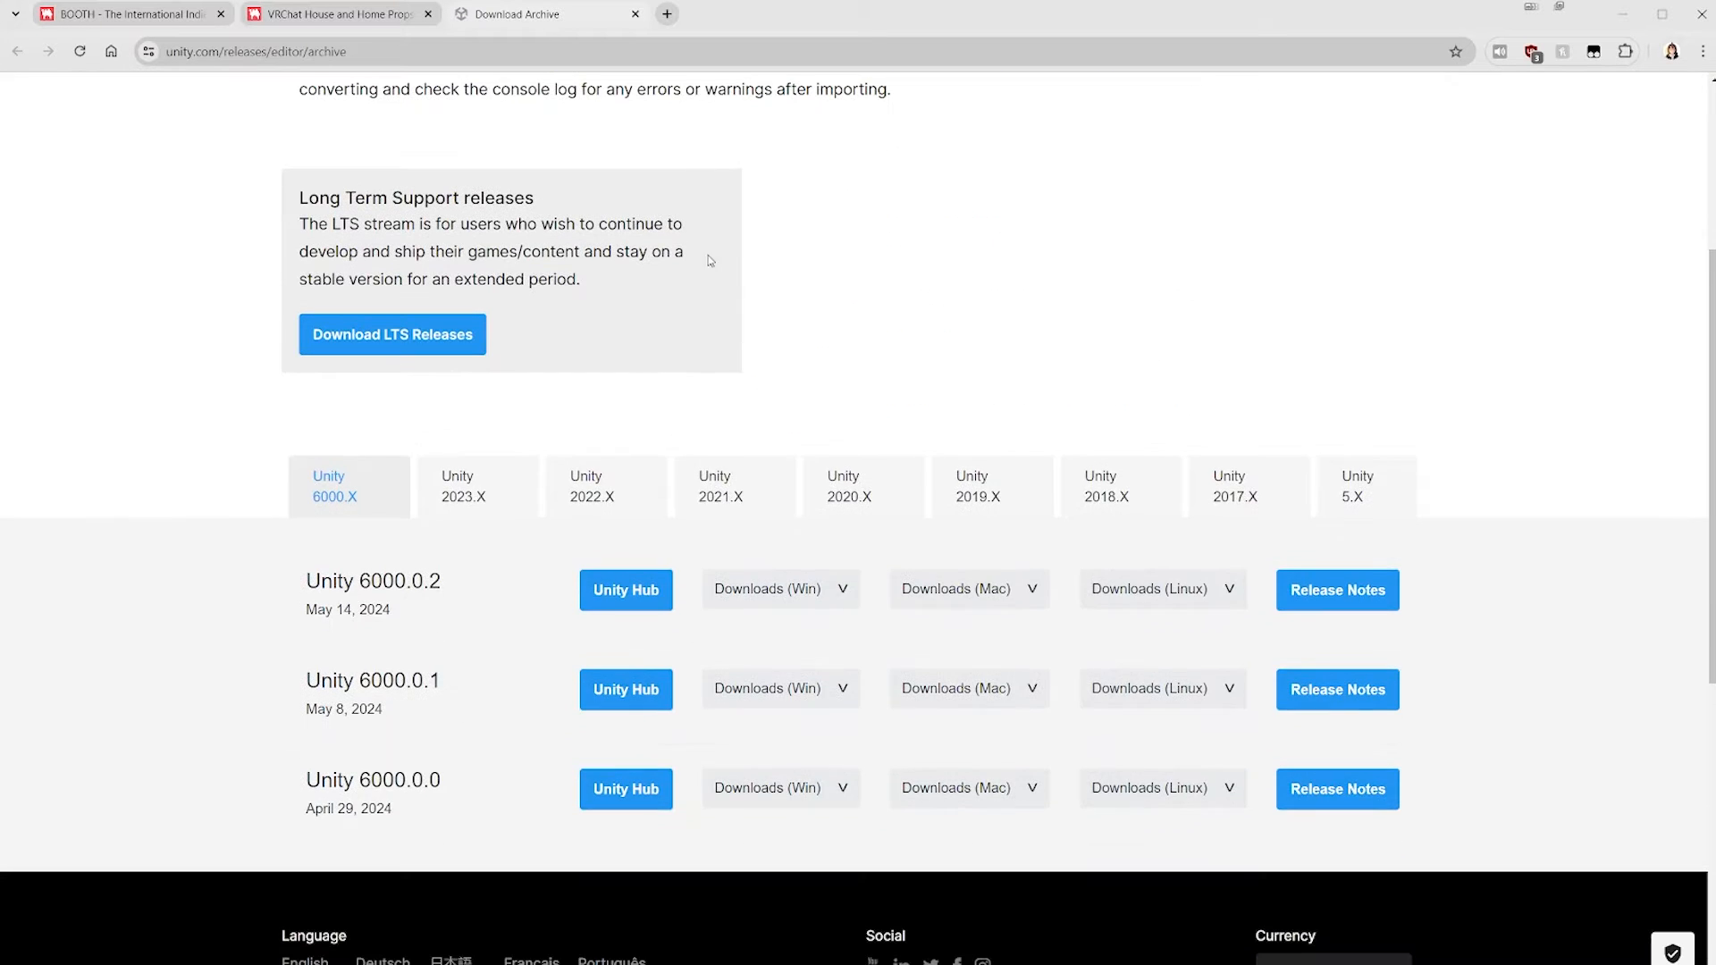
pyautogui.click(596, 498)
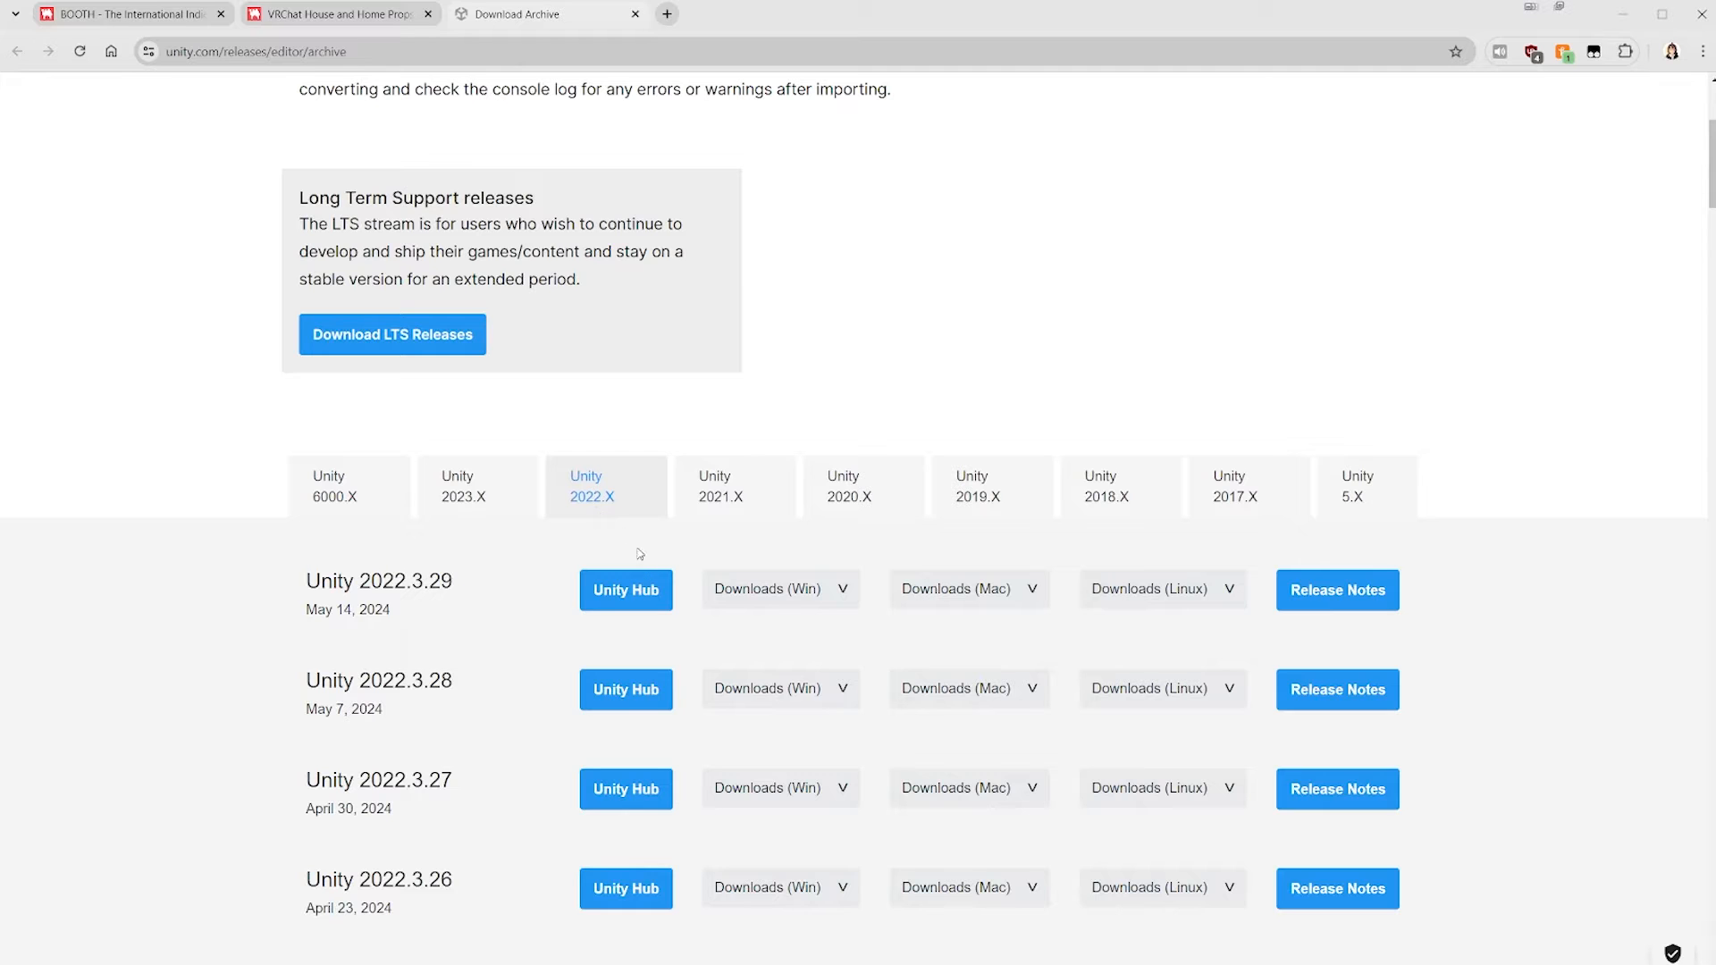
pyautogui.scroll(-2, 606, 538)
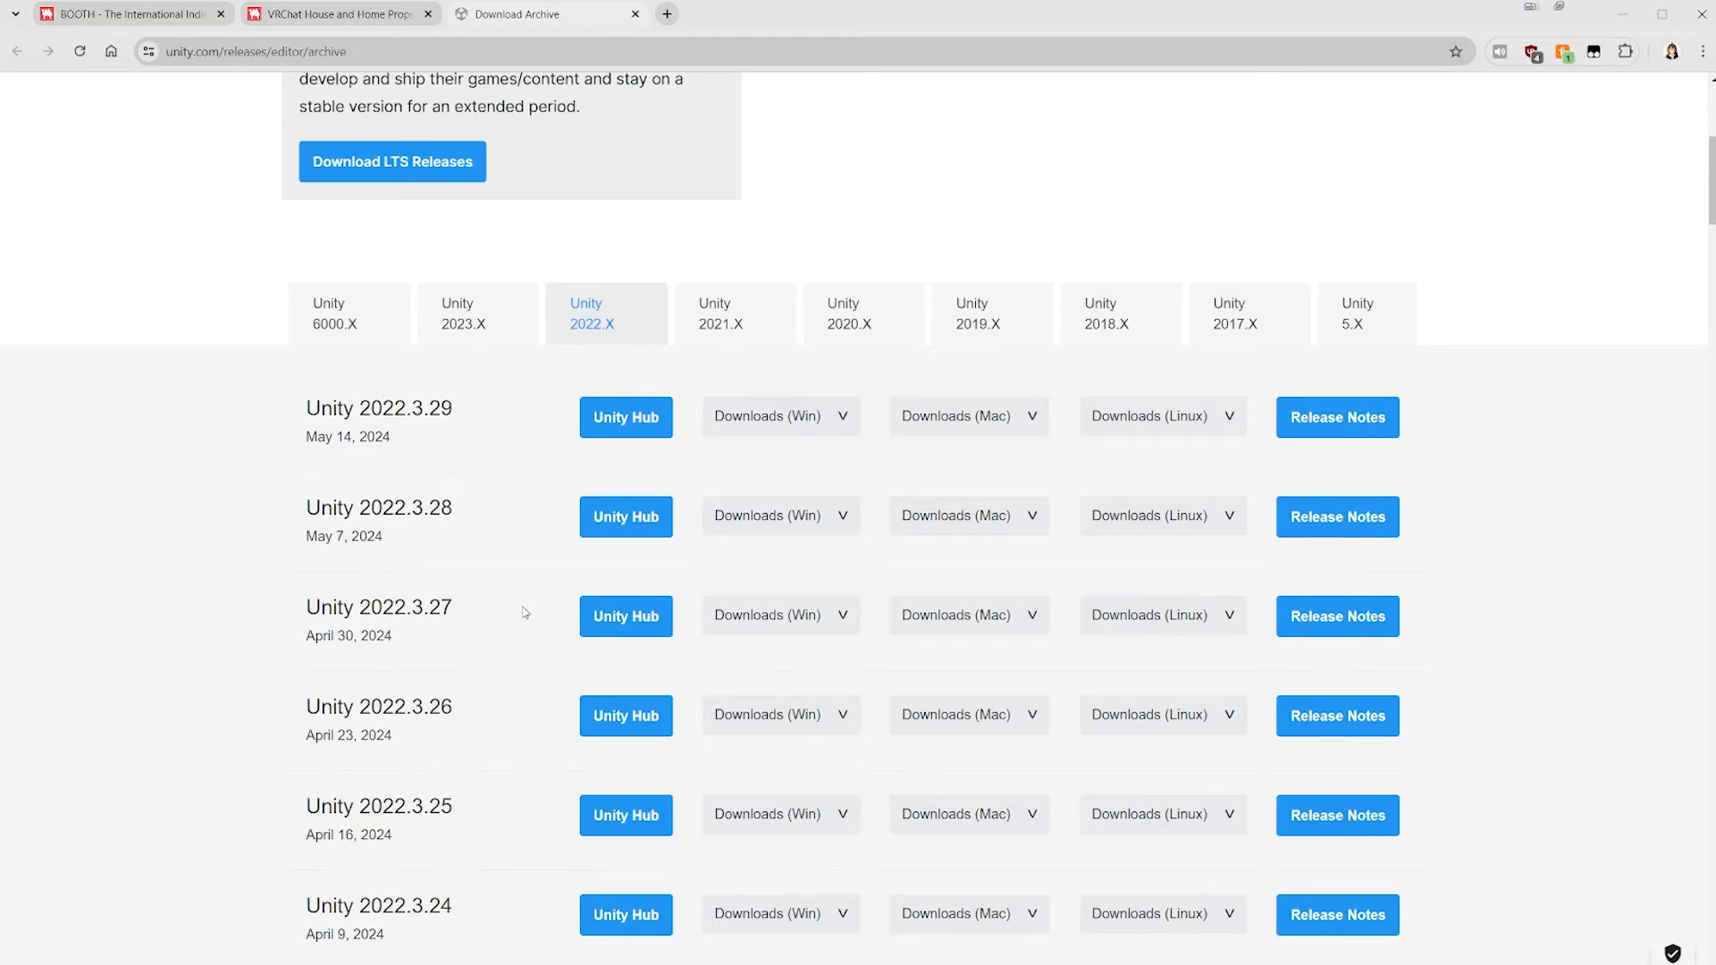
pyautogui.scroll(-5, 487, 583)
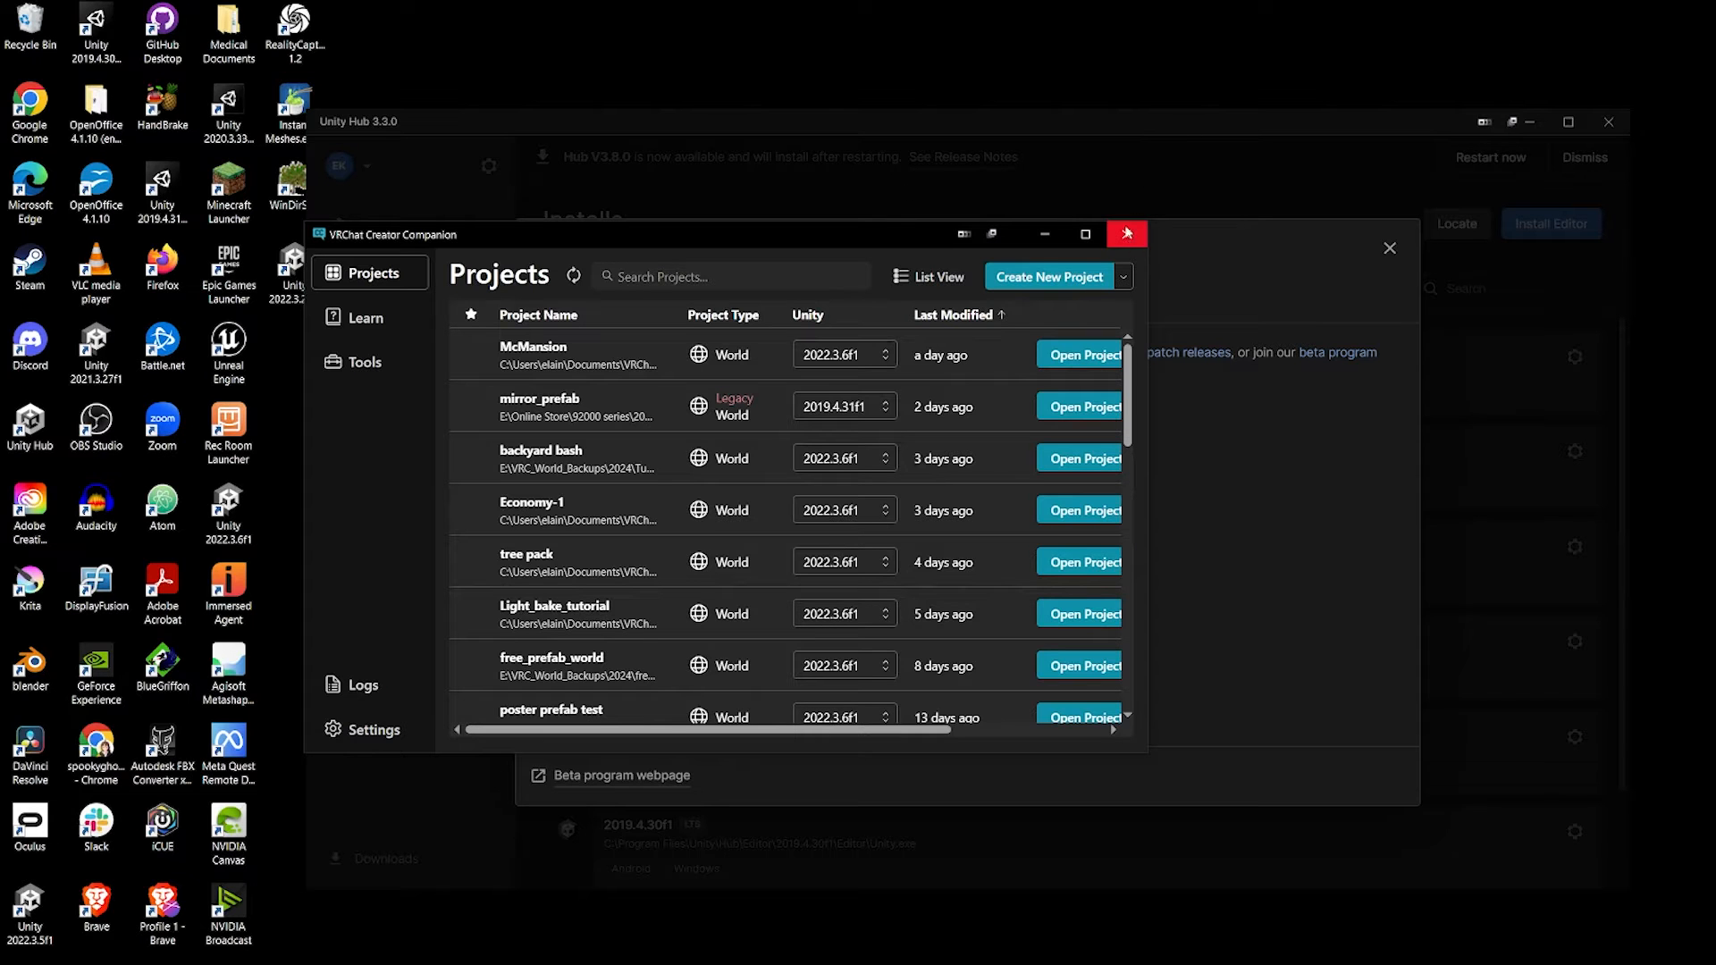
# - Close the Install Unity Editor dialog and Unity Hub, leaving the VRChat Creator Companion window in view
pyautogui.moveTo(727, 234); pyautogui.dragTo(724, 230)
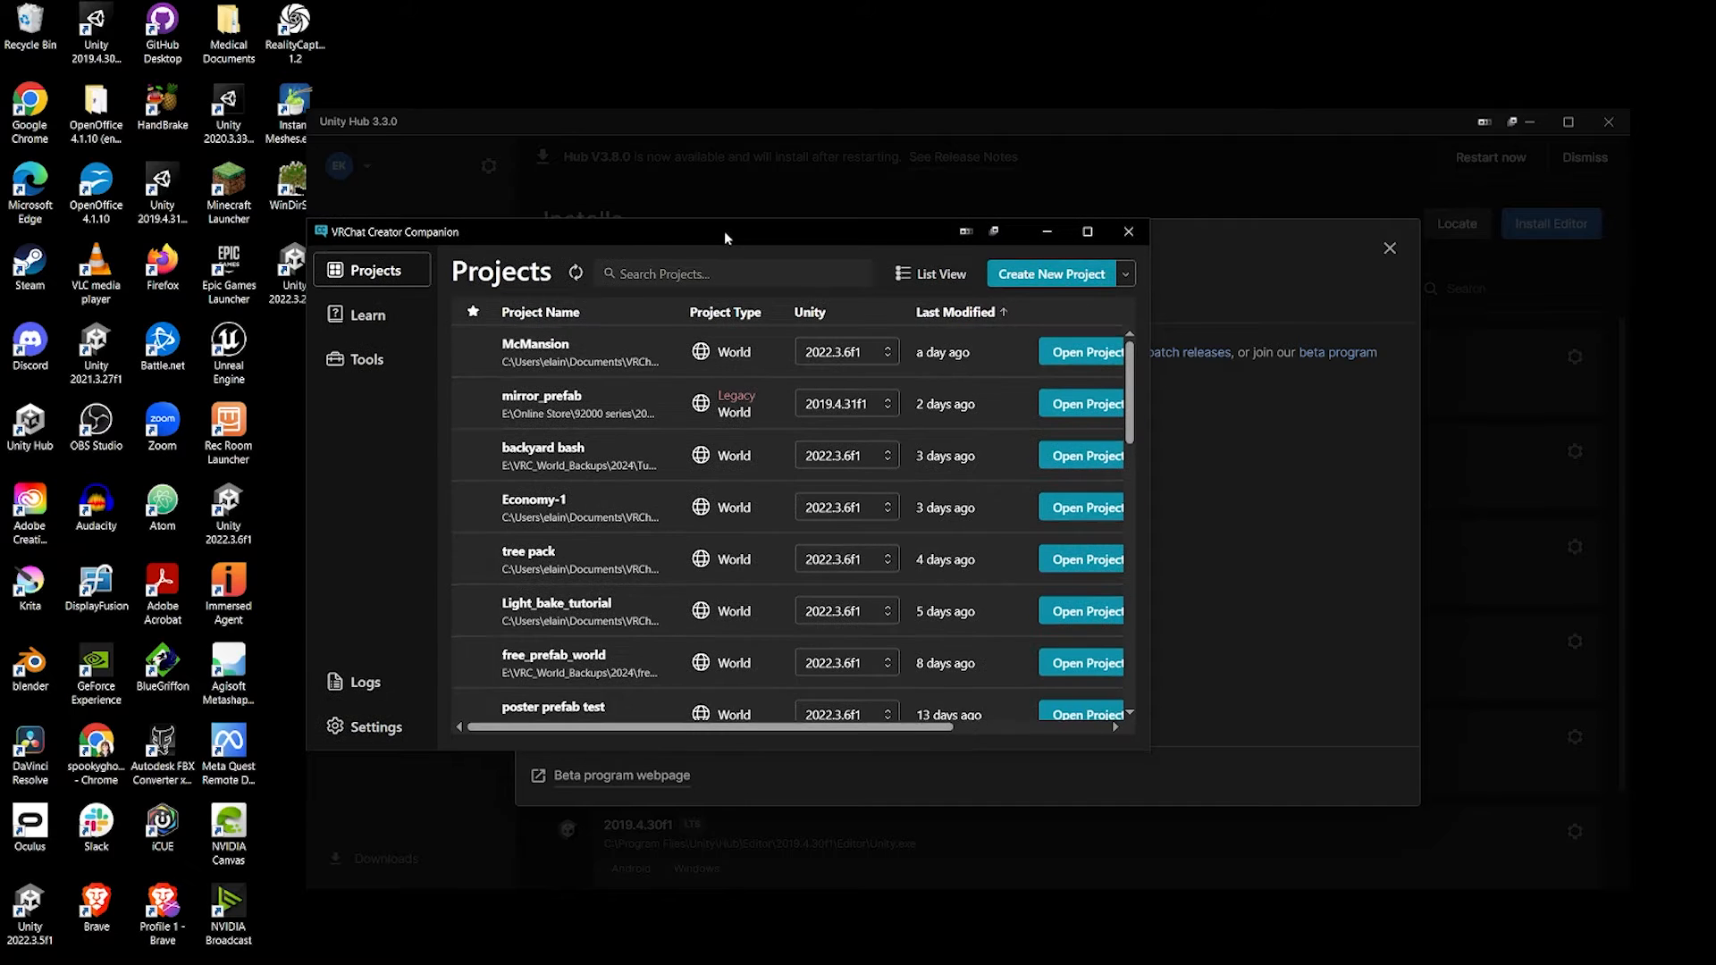
pyautogui.click(1390, 247)
pyautogui.click(1622, 123)
pyautogui.moveTo(883, 244); pyautogui.dragTo(927, 211)
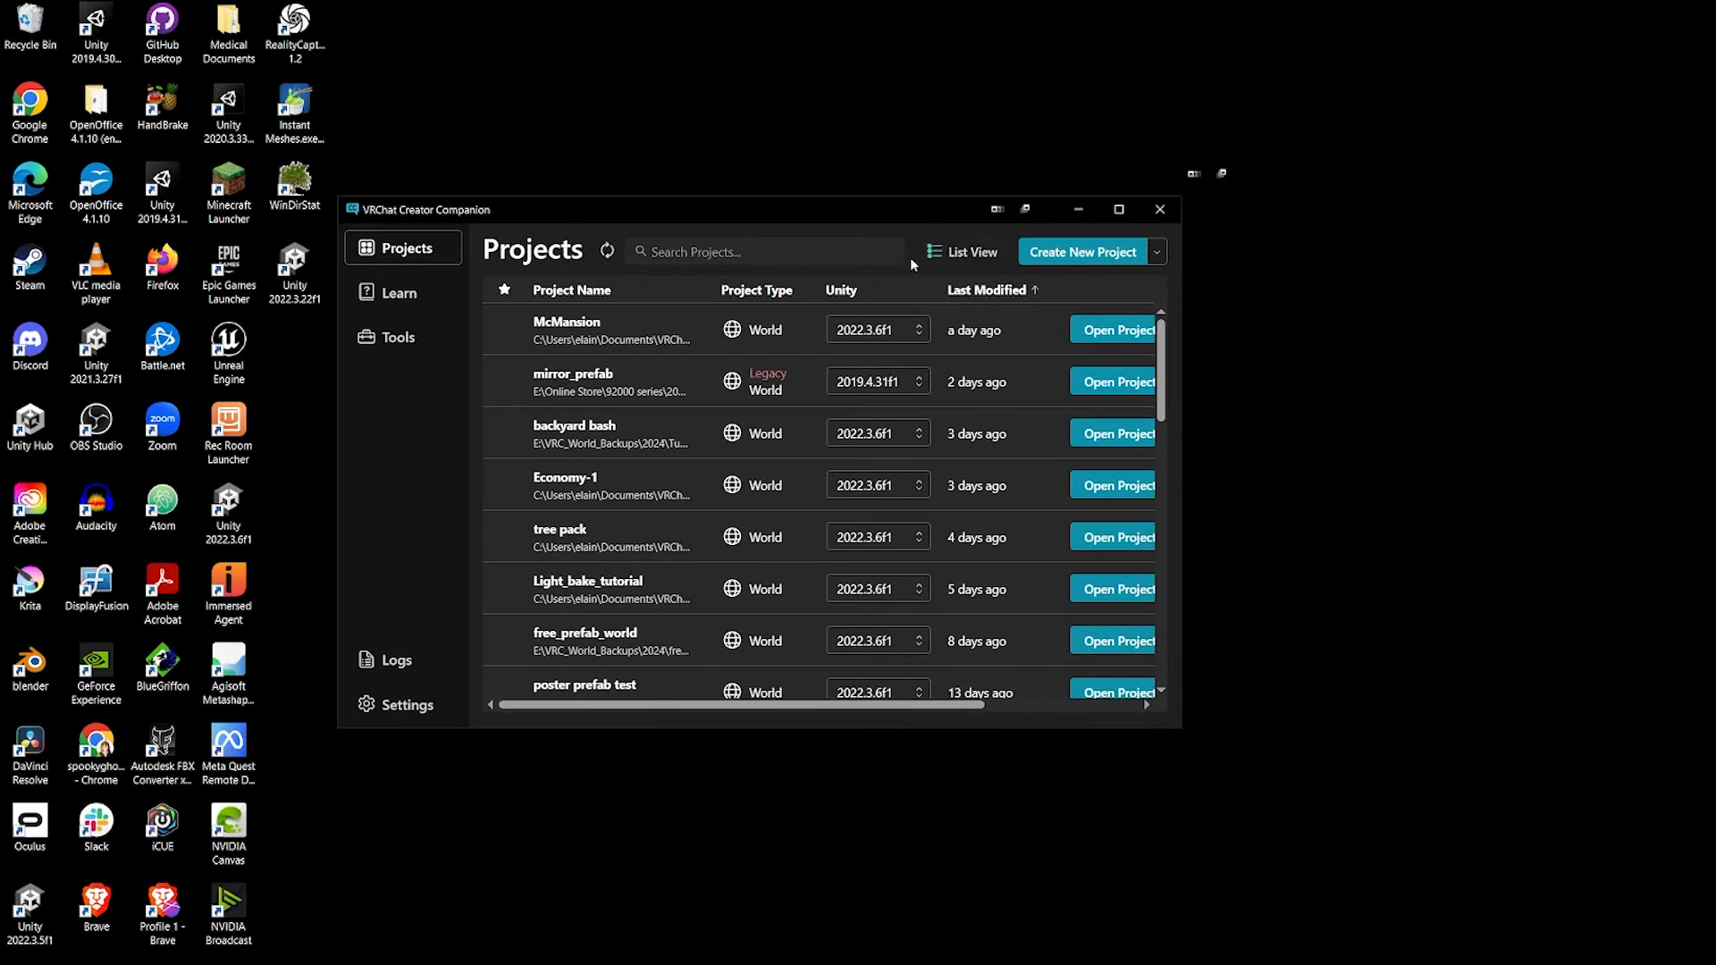
# - Start a new project from the Unity 2022 World Project template and name it "booth world"
pyautogui.click(1077, 254)
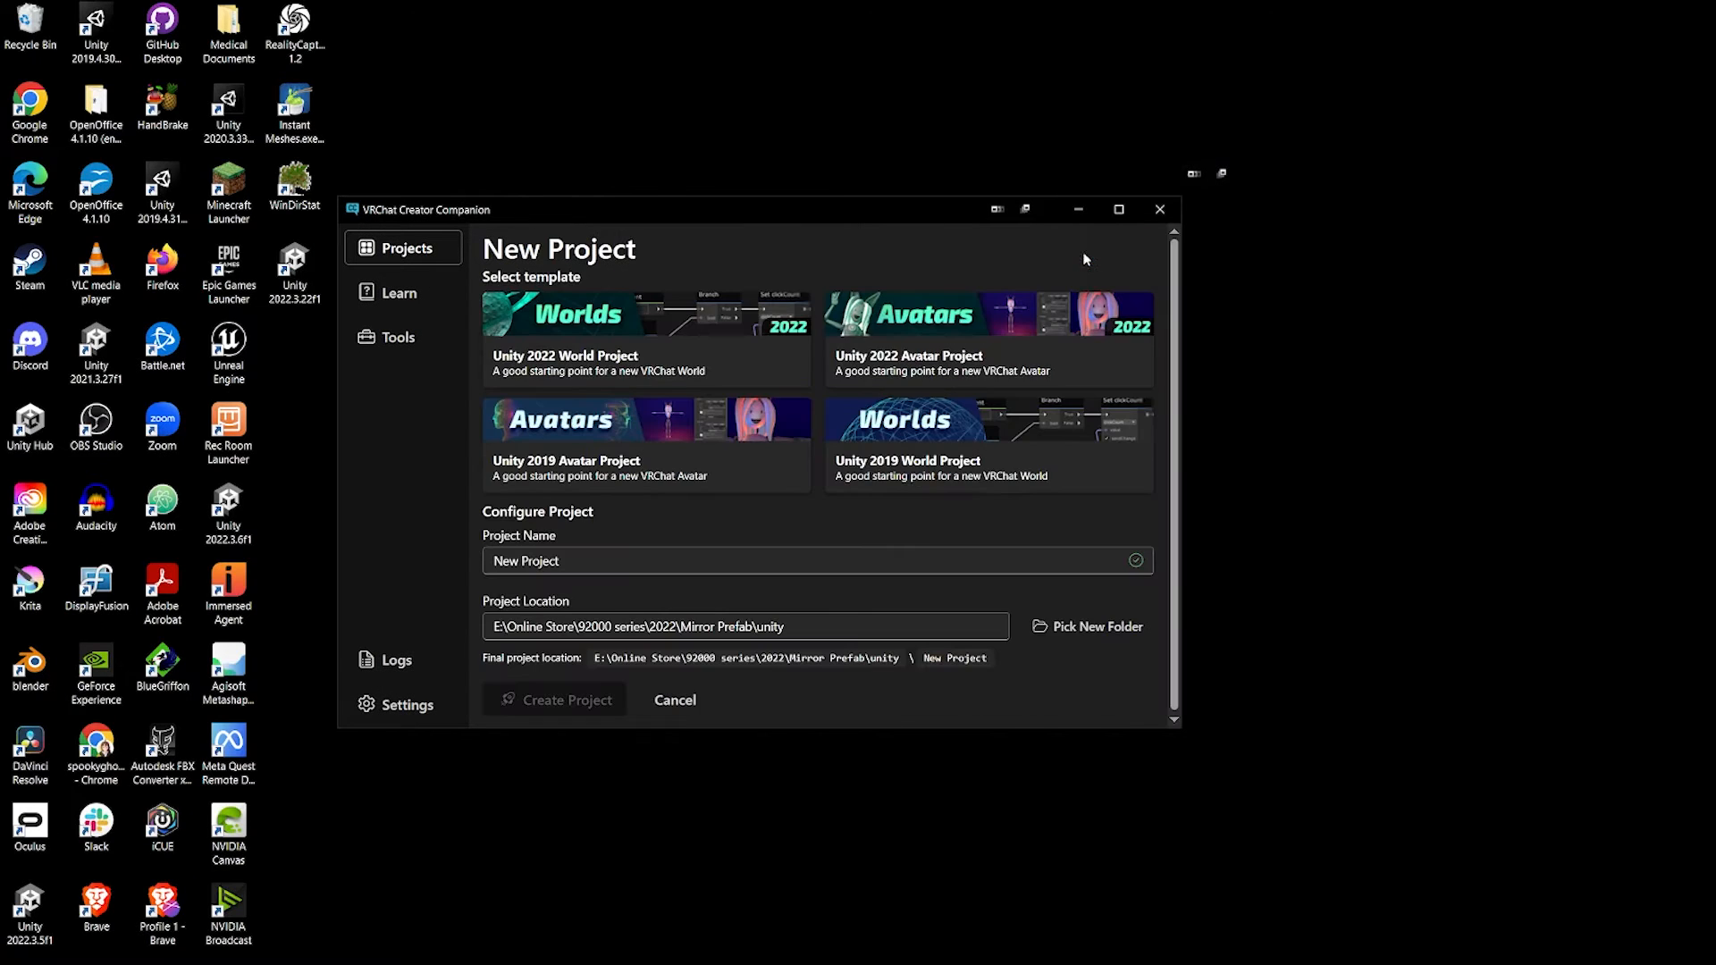
pyautogui.click(641, 337)
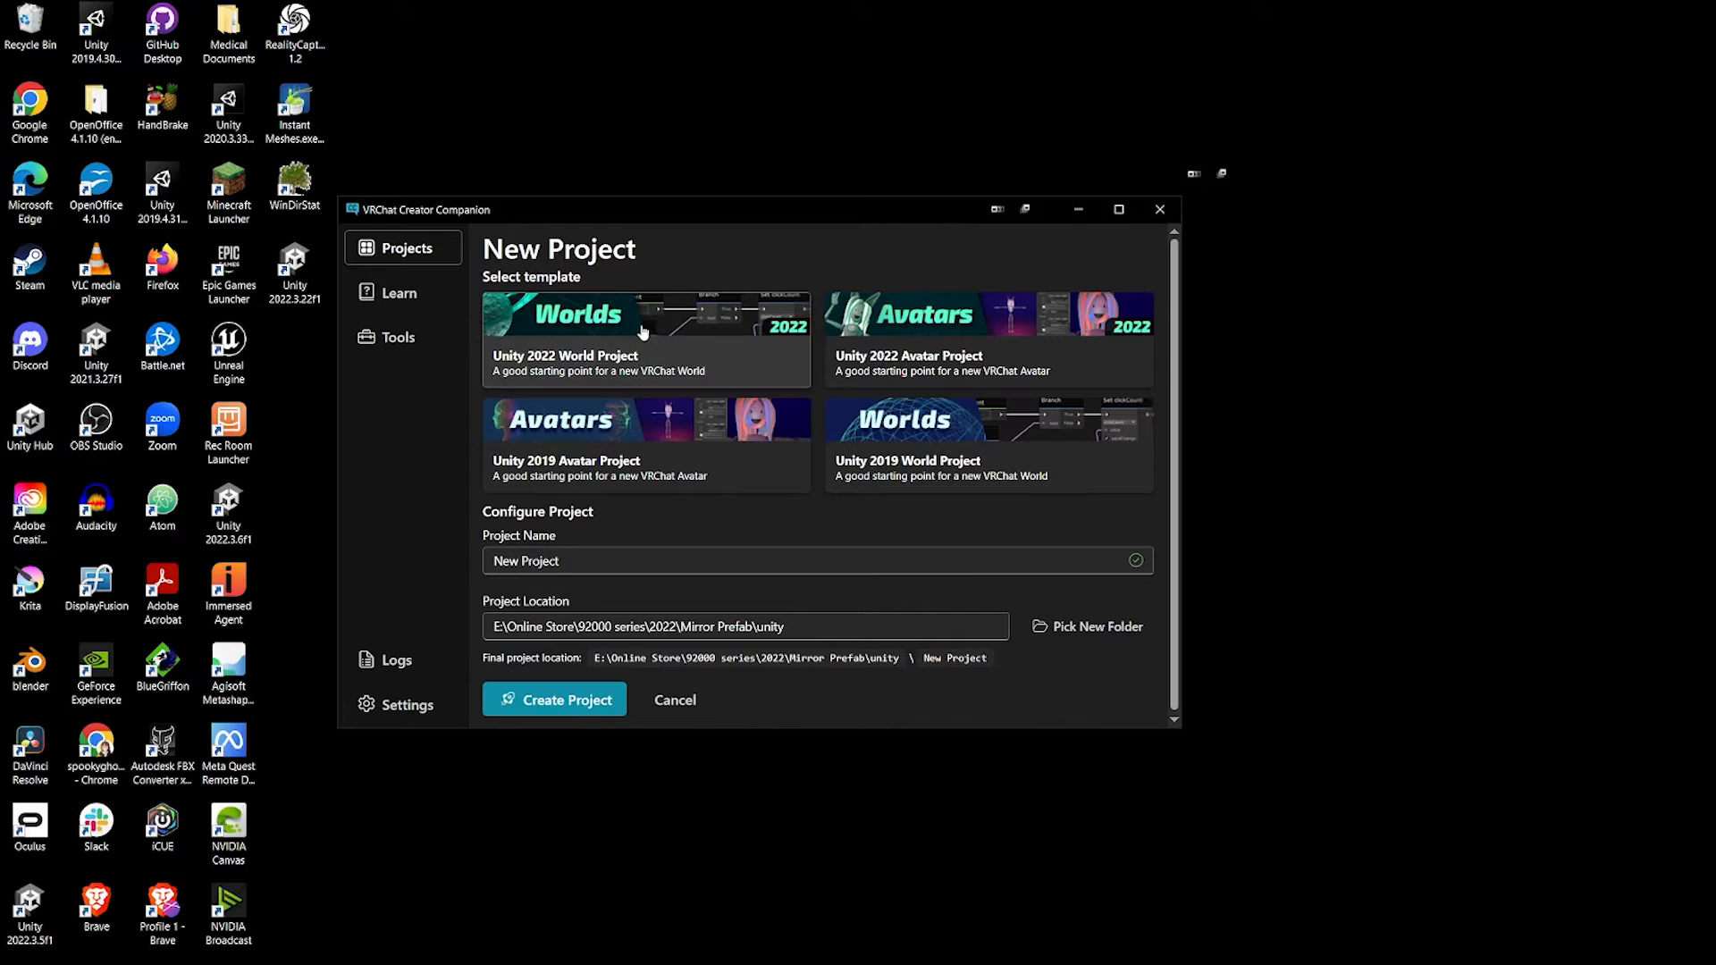
pyautogui.click(638, 561)
pyautogui.hotkey('ctrl', 'a')
pyautogui.write('booth world')
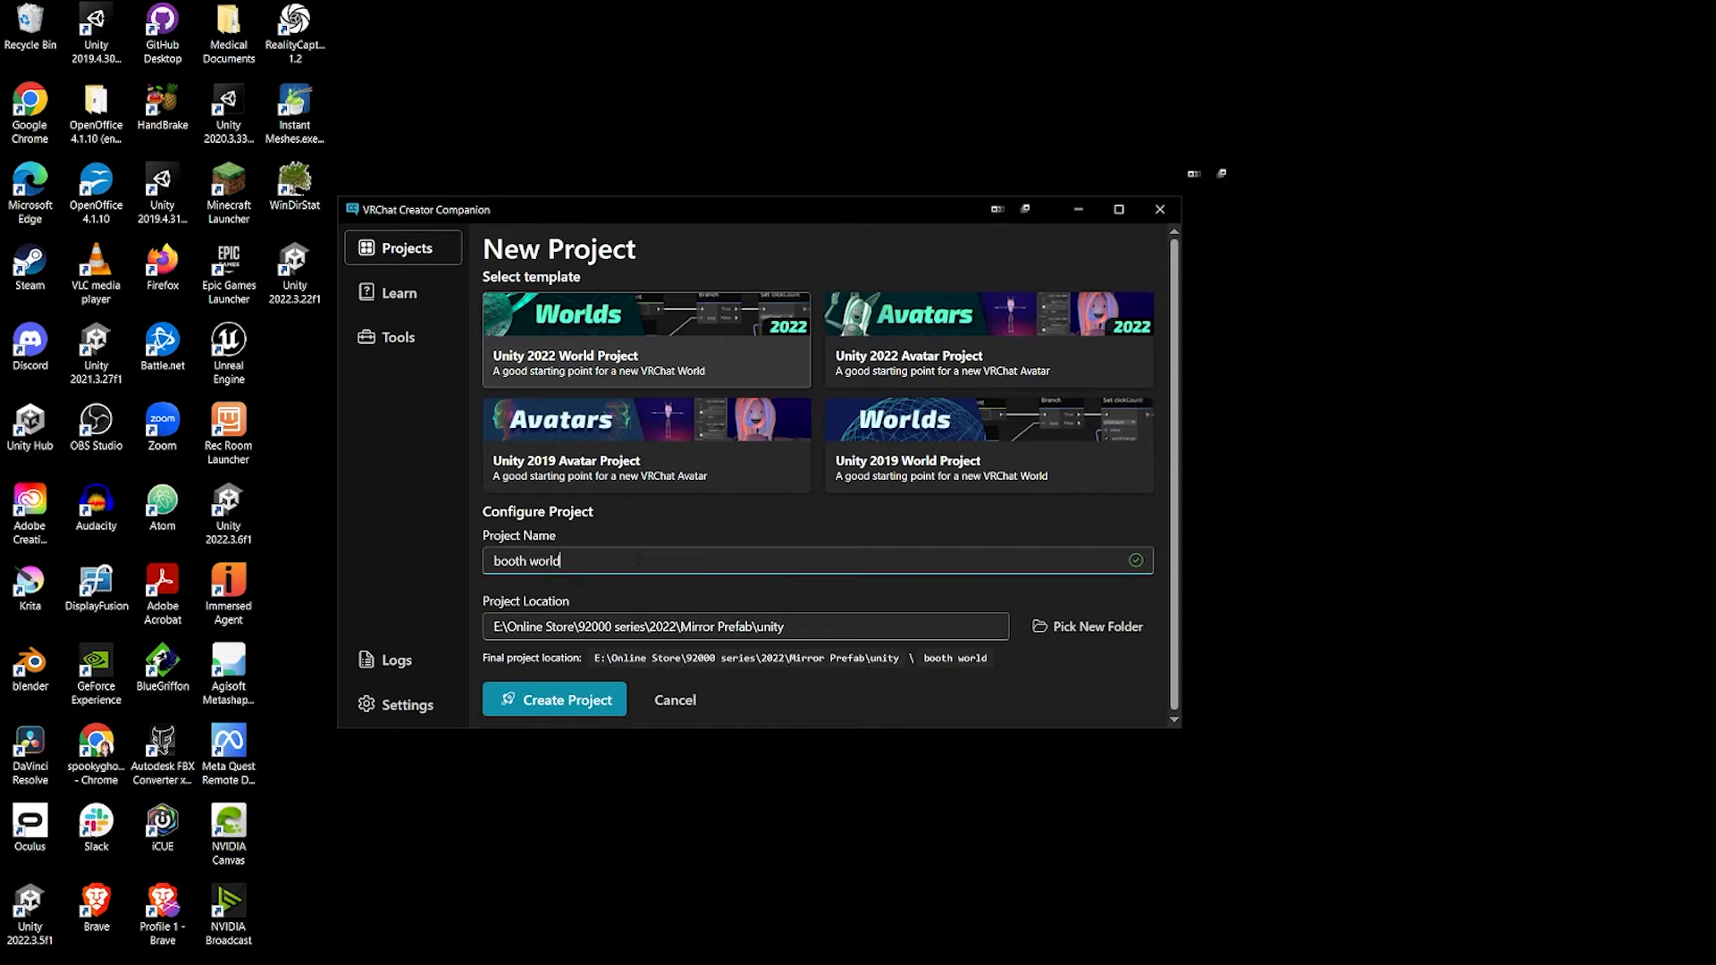
# - Set the project location to the "backyard bash!" folder under Documents\VRChat Worlds and create the project
pyautogui.click(1092, 628)
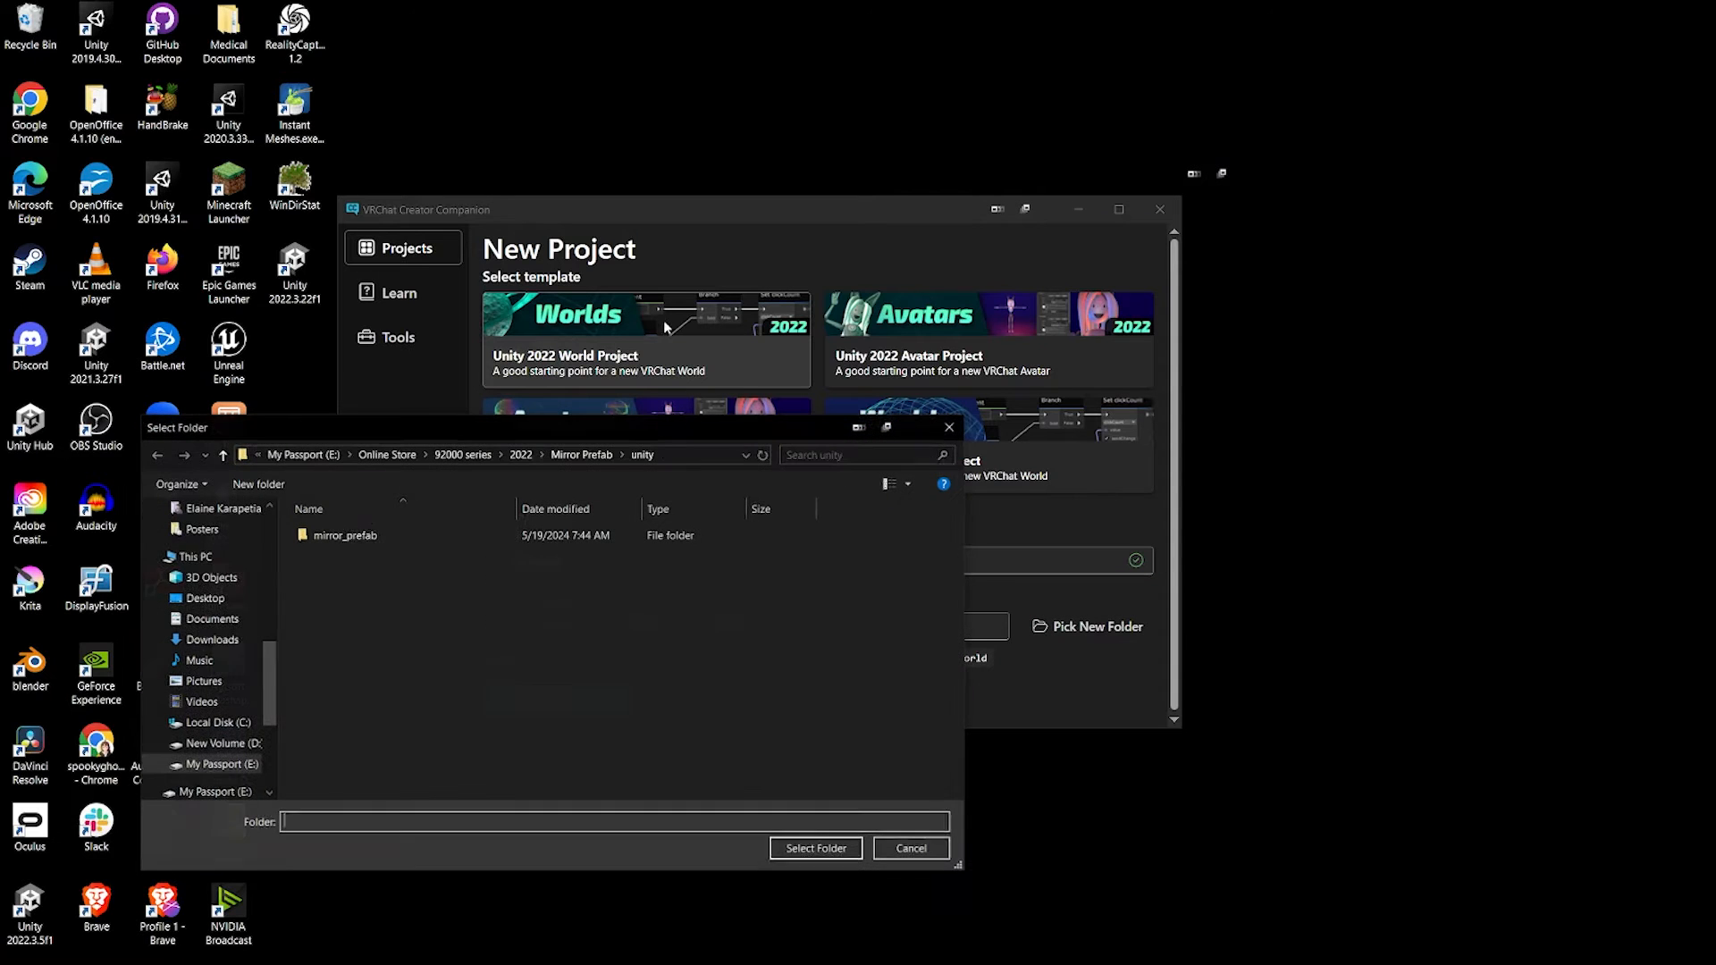
pyautogui.click(212, 619)
pyautogui.doubleClick(358, 753)
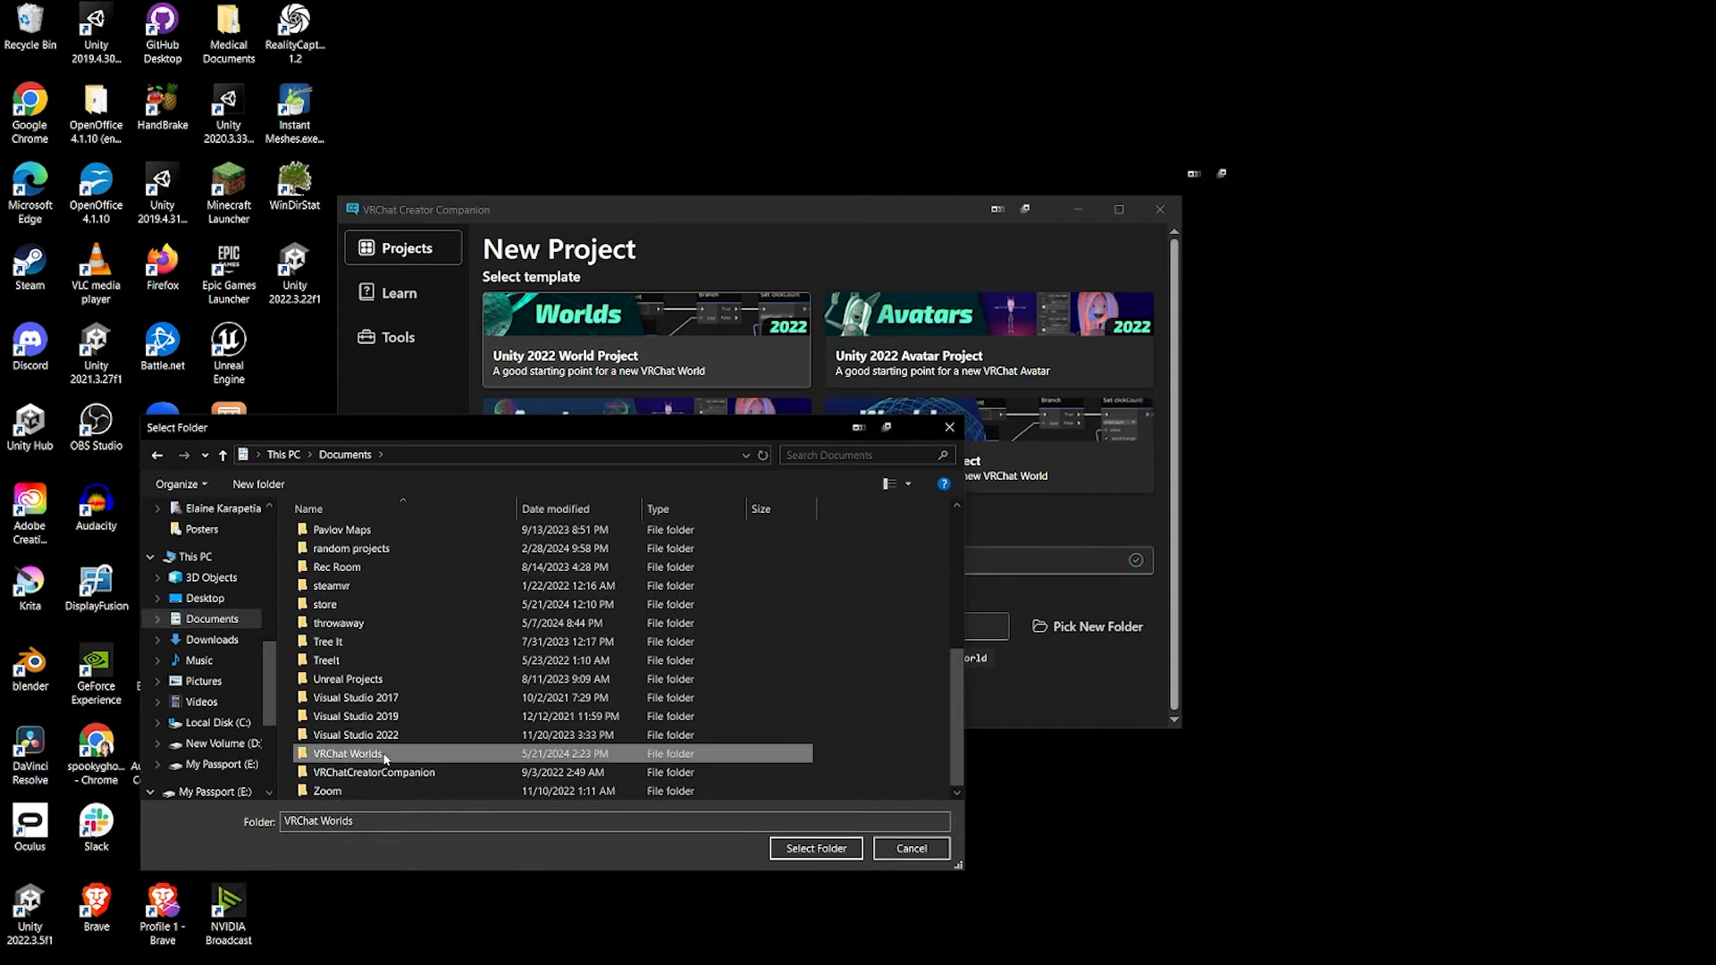
pyautogui.doubleClick(349, 573)
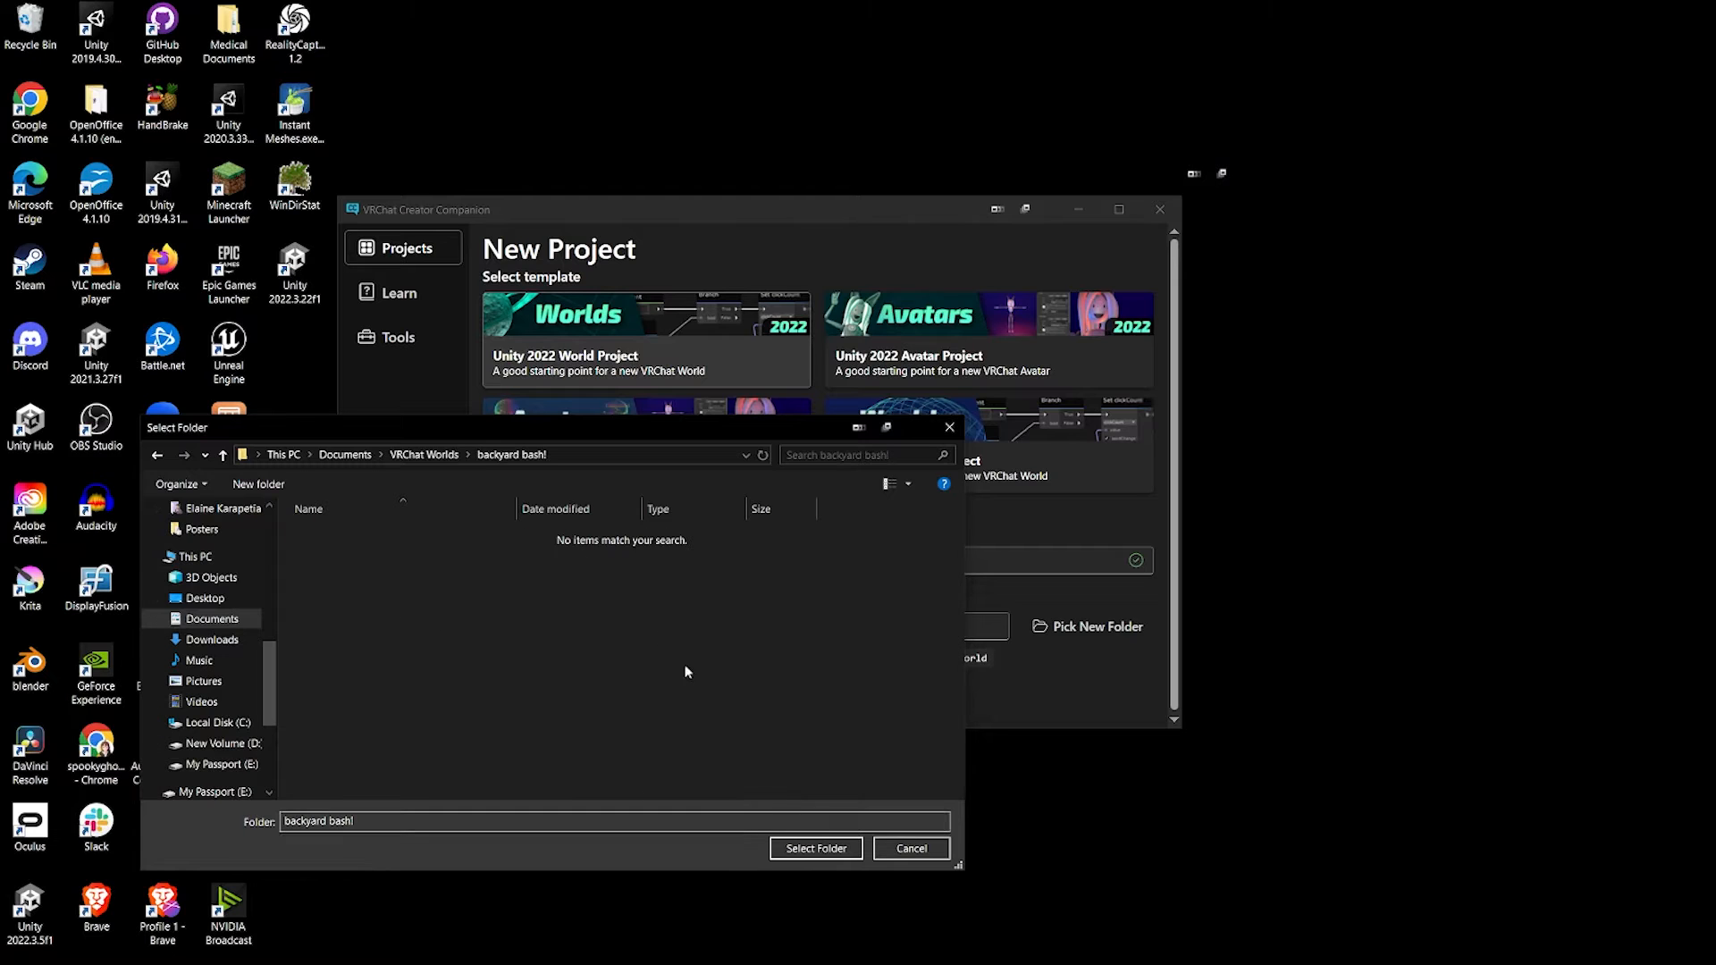
pyautogui.click(807, 849)
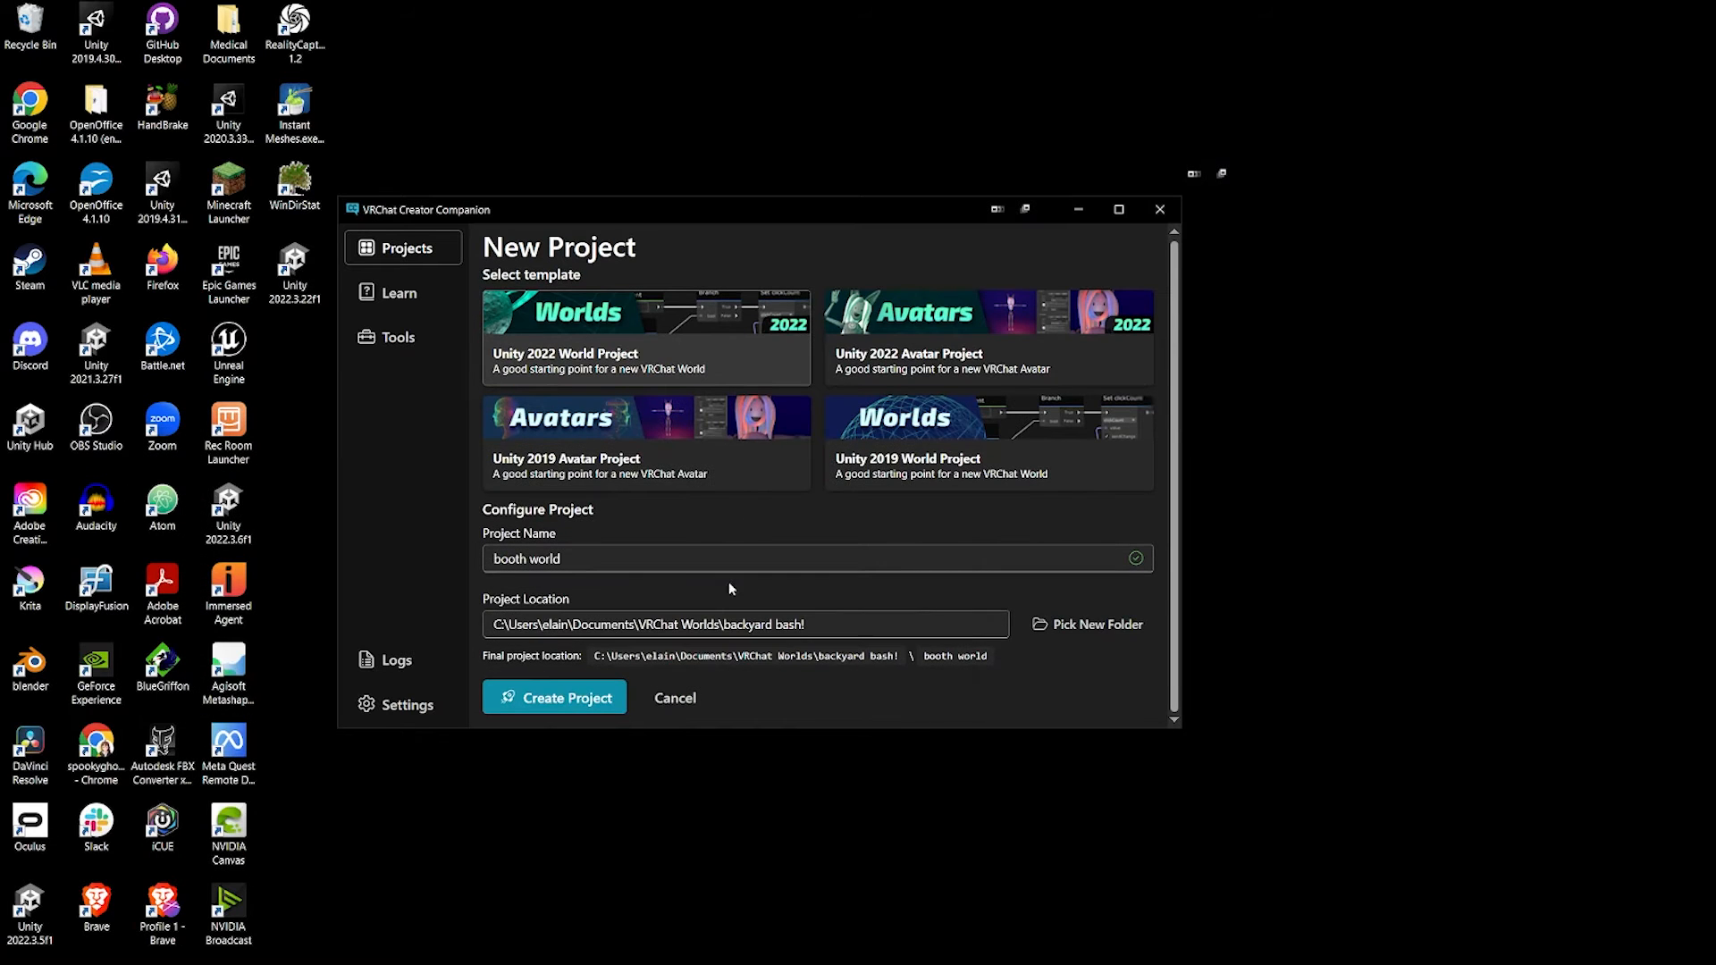
pyautogui.click(583, 703)
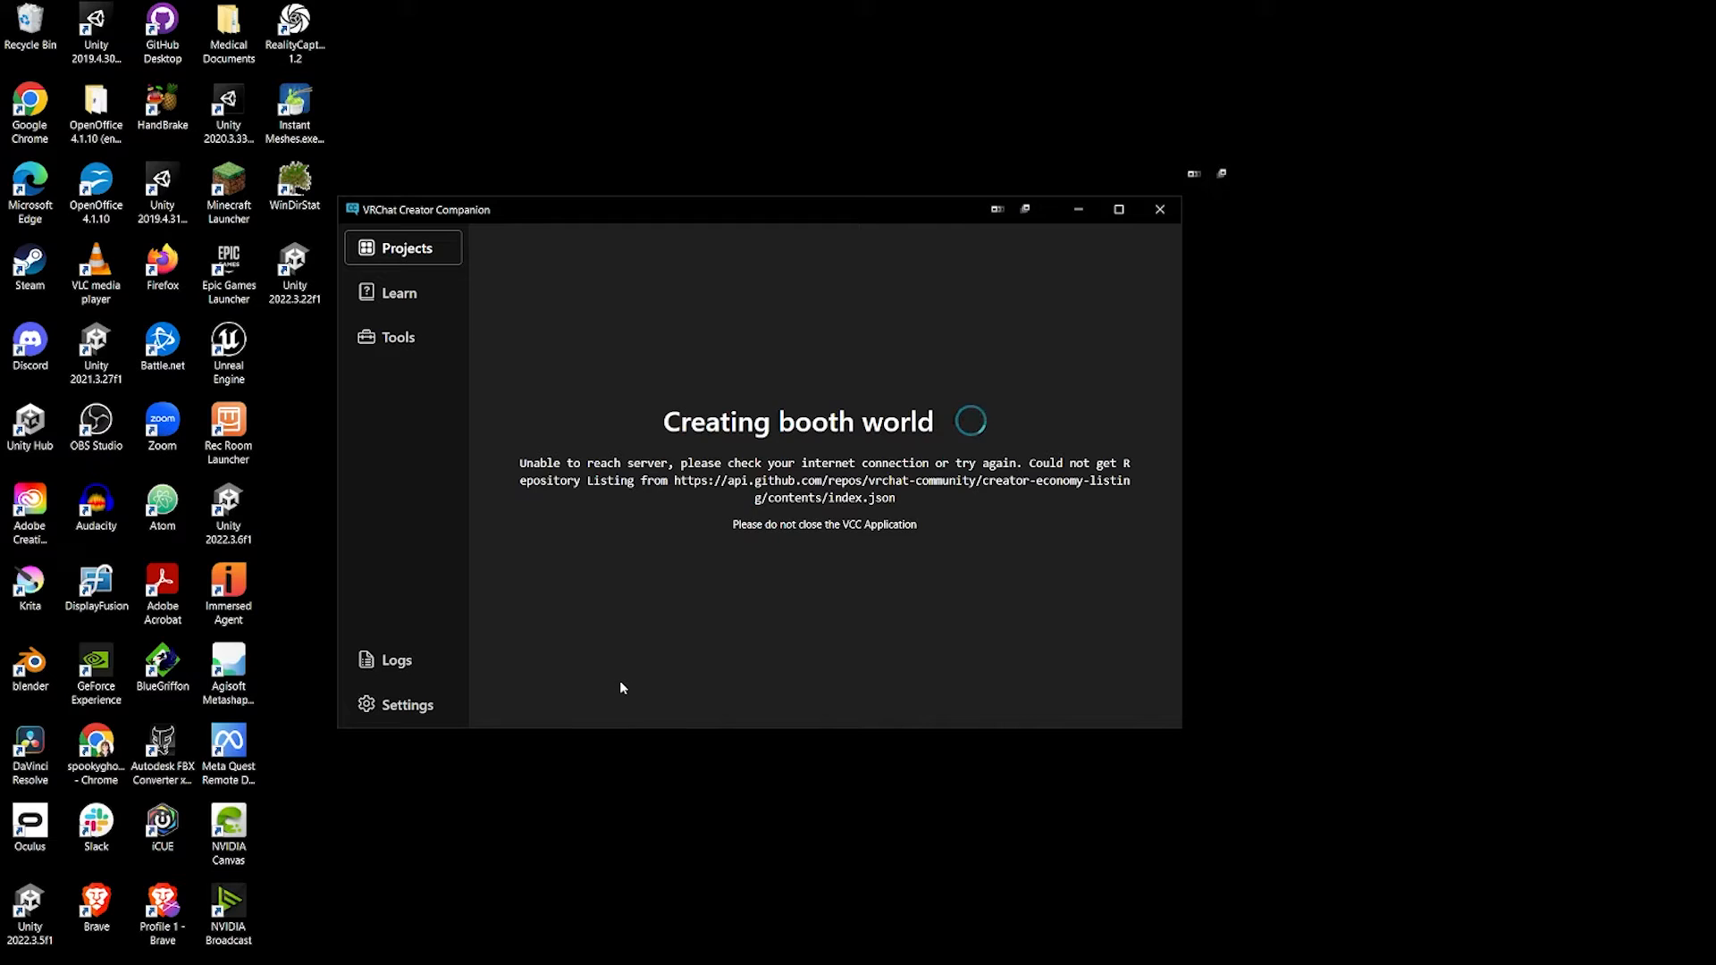
# - Look through the available packages for the booth world project and open the project in Unity
pyautogui.scroll(-1, 777, 455)
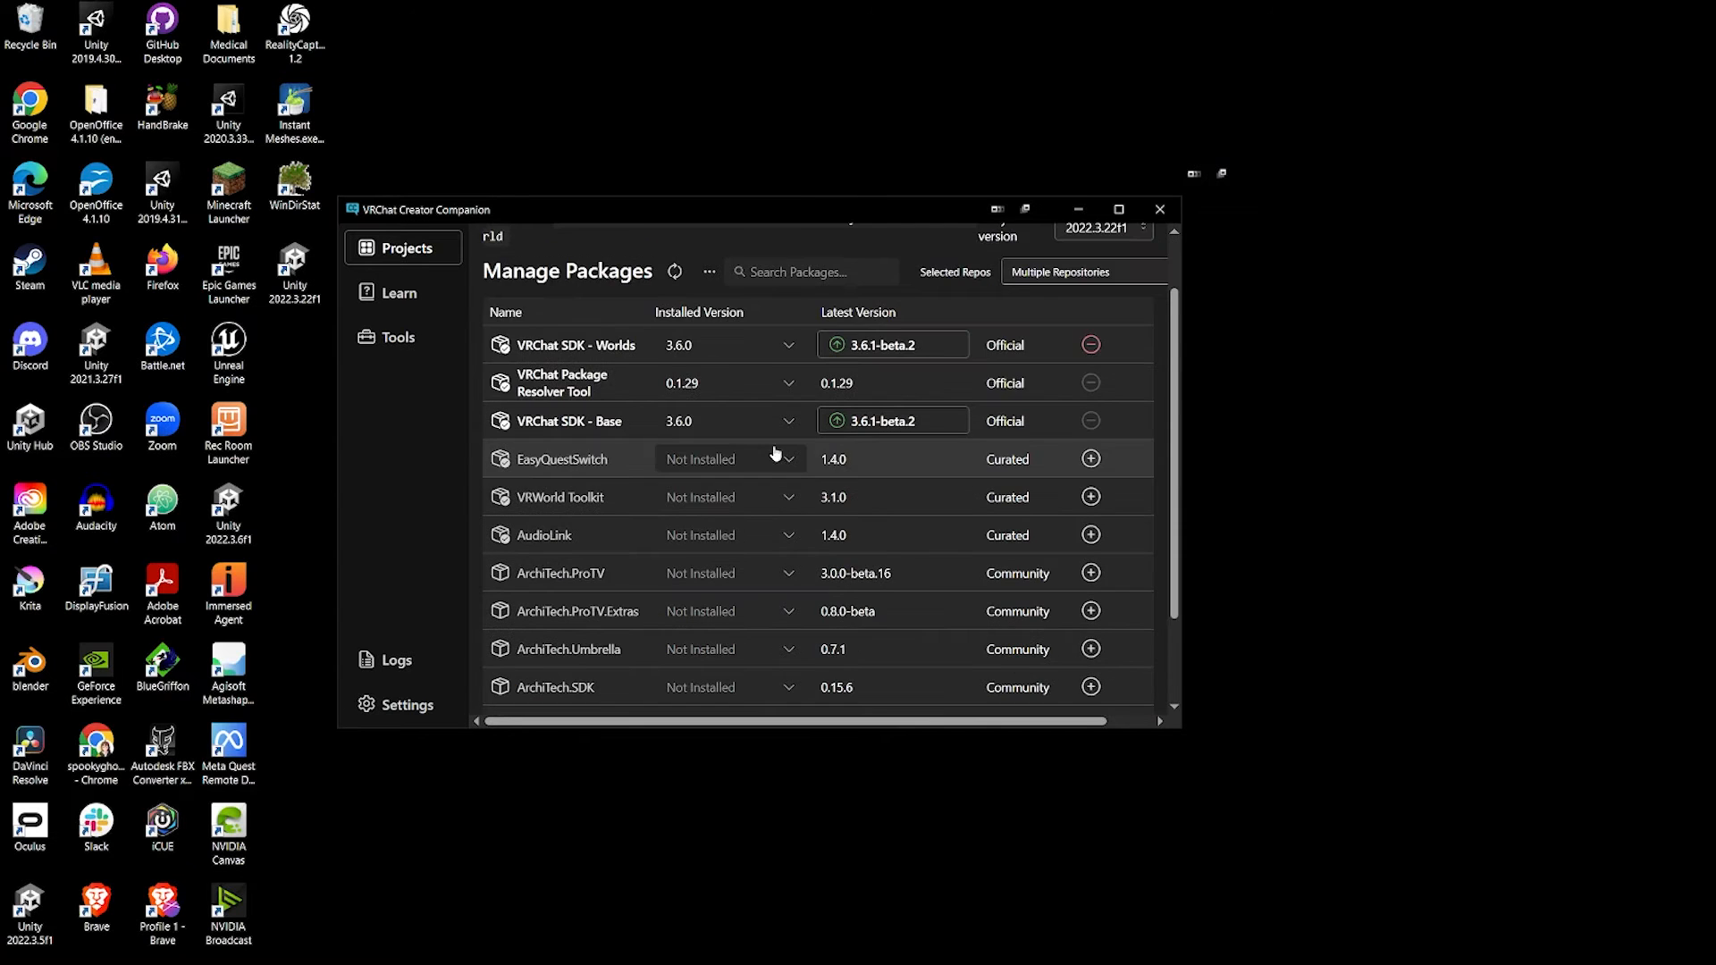
pyautogui.scroll(1, 862, 593)
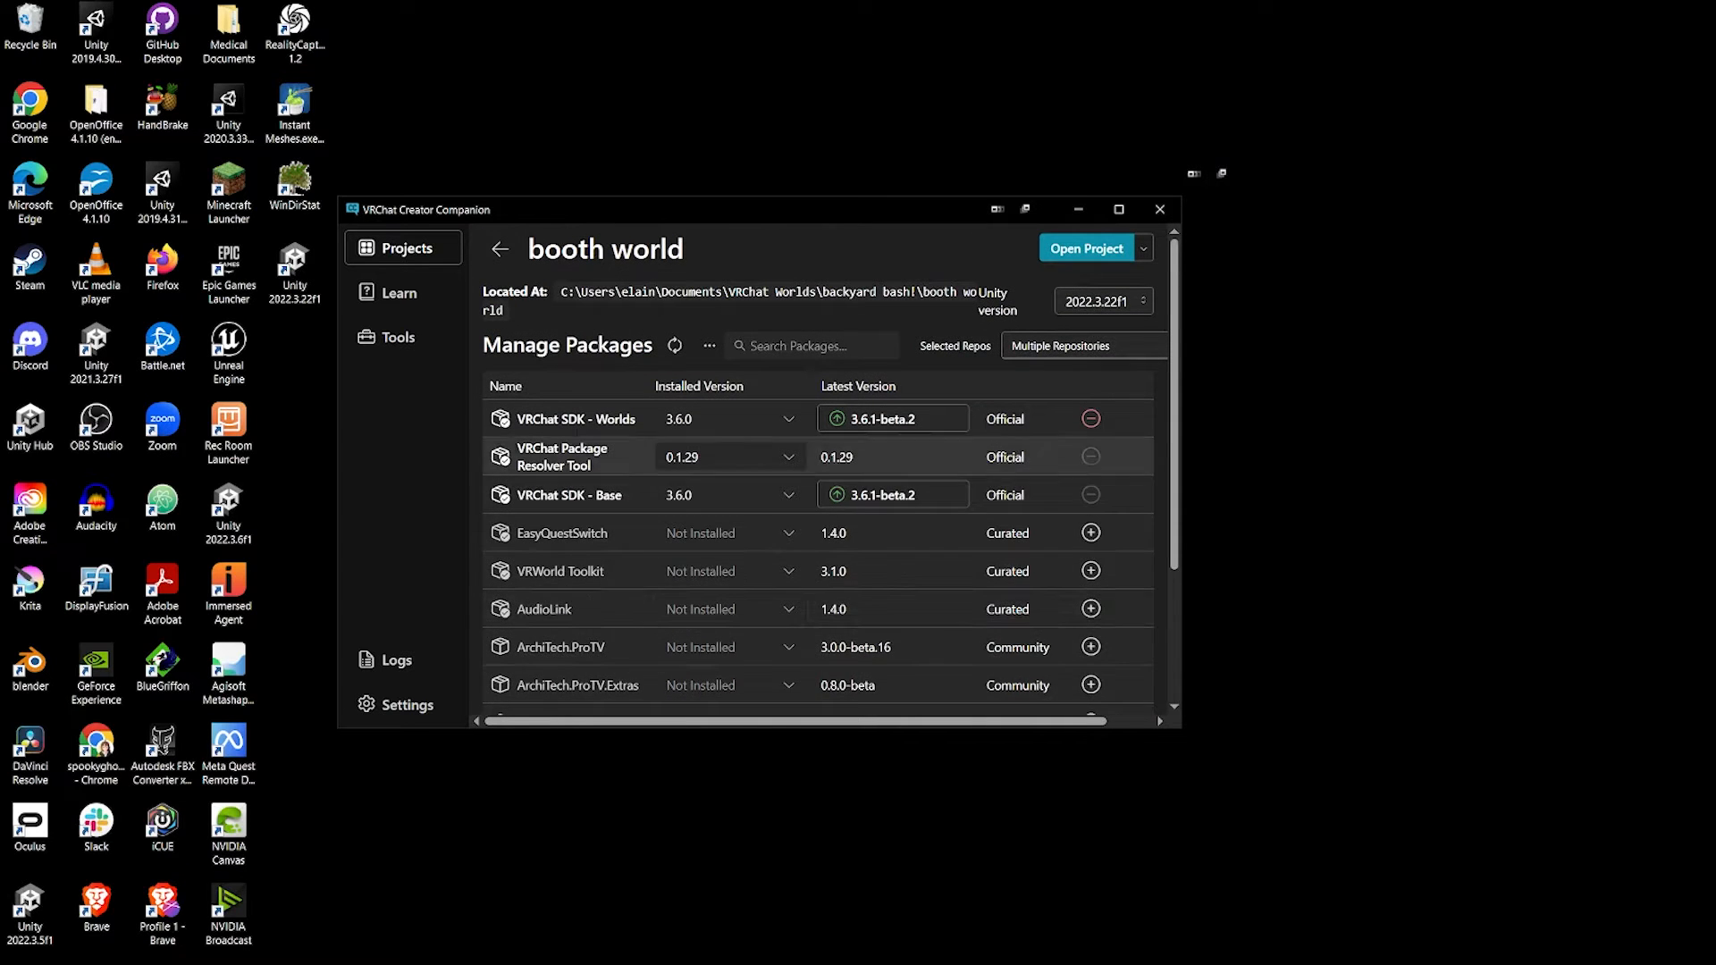
pyautogui.scroll(-1, 685, 516)
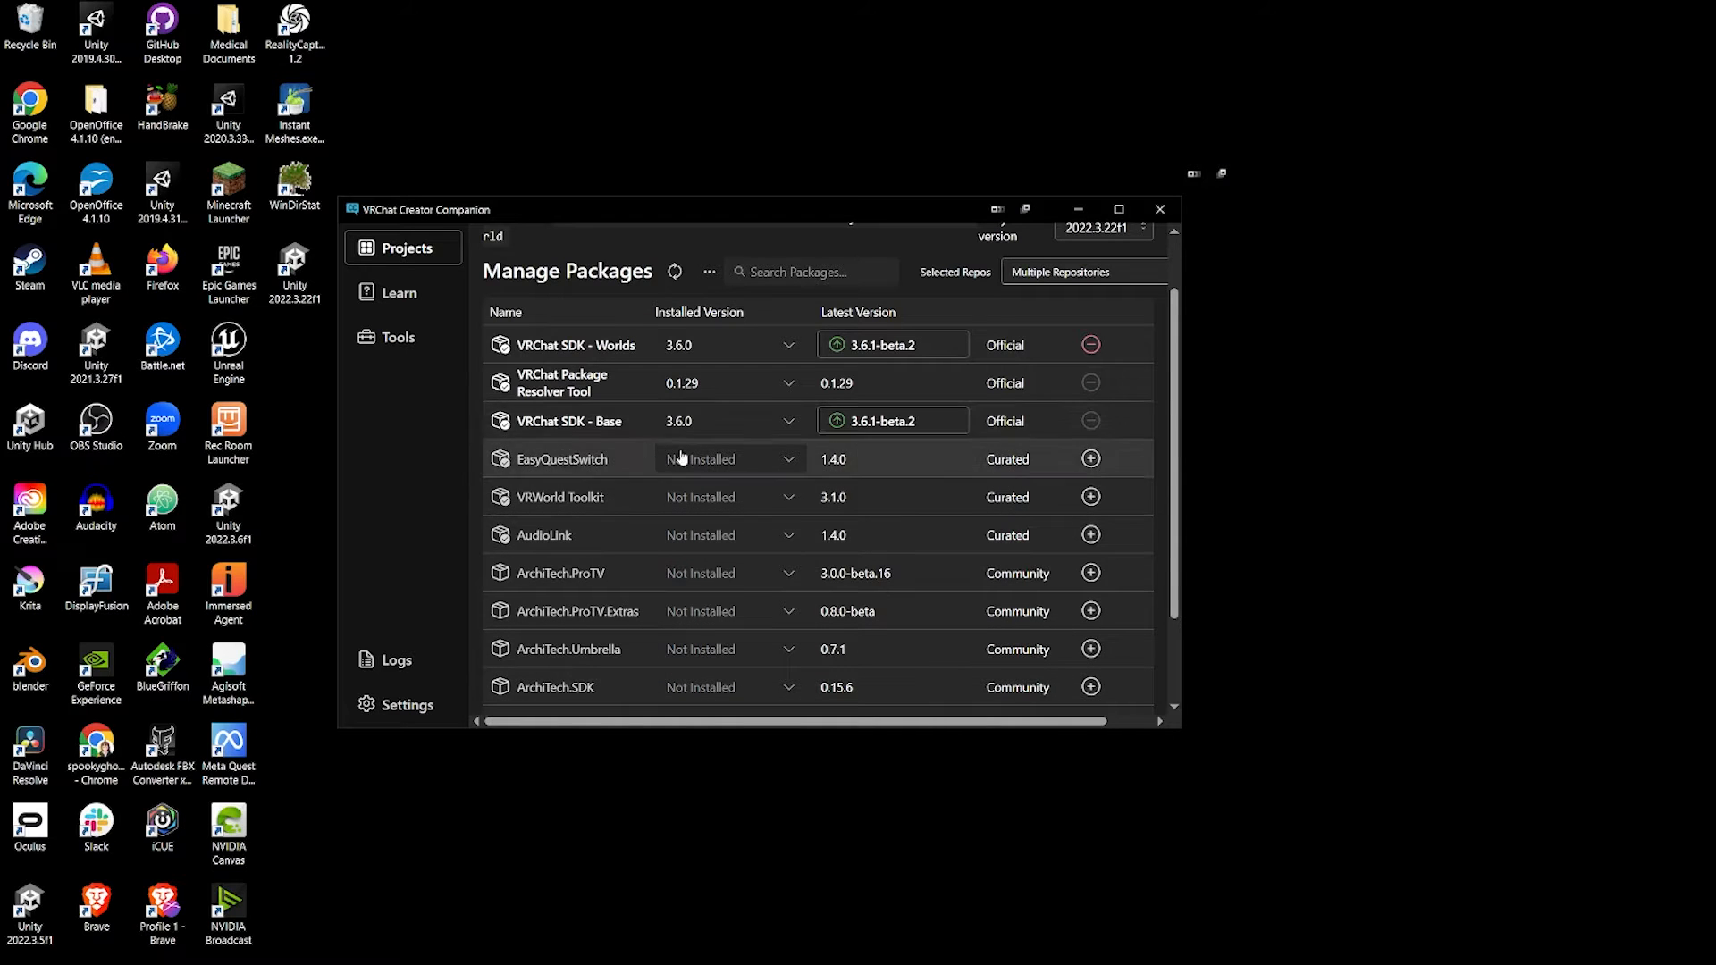
pyautogui.scroll(-2, 786, 509)
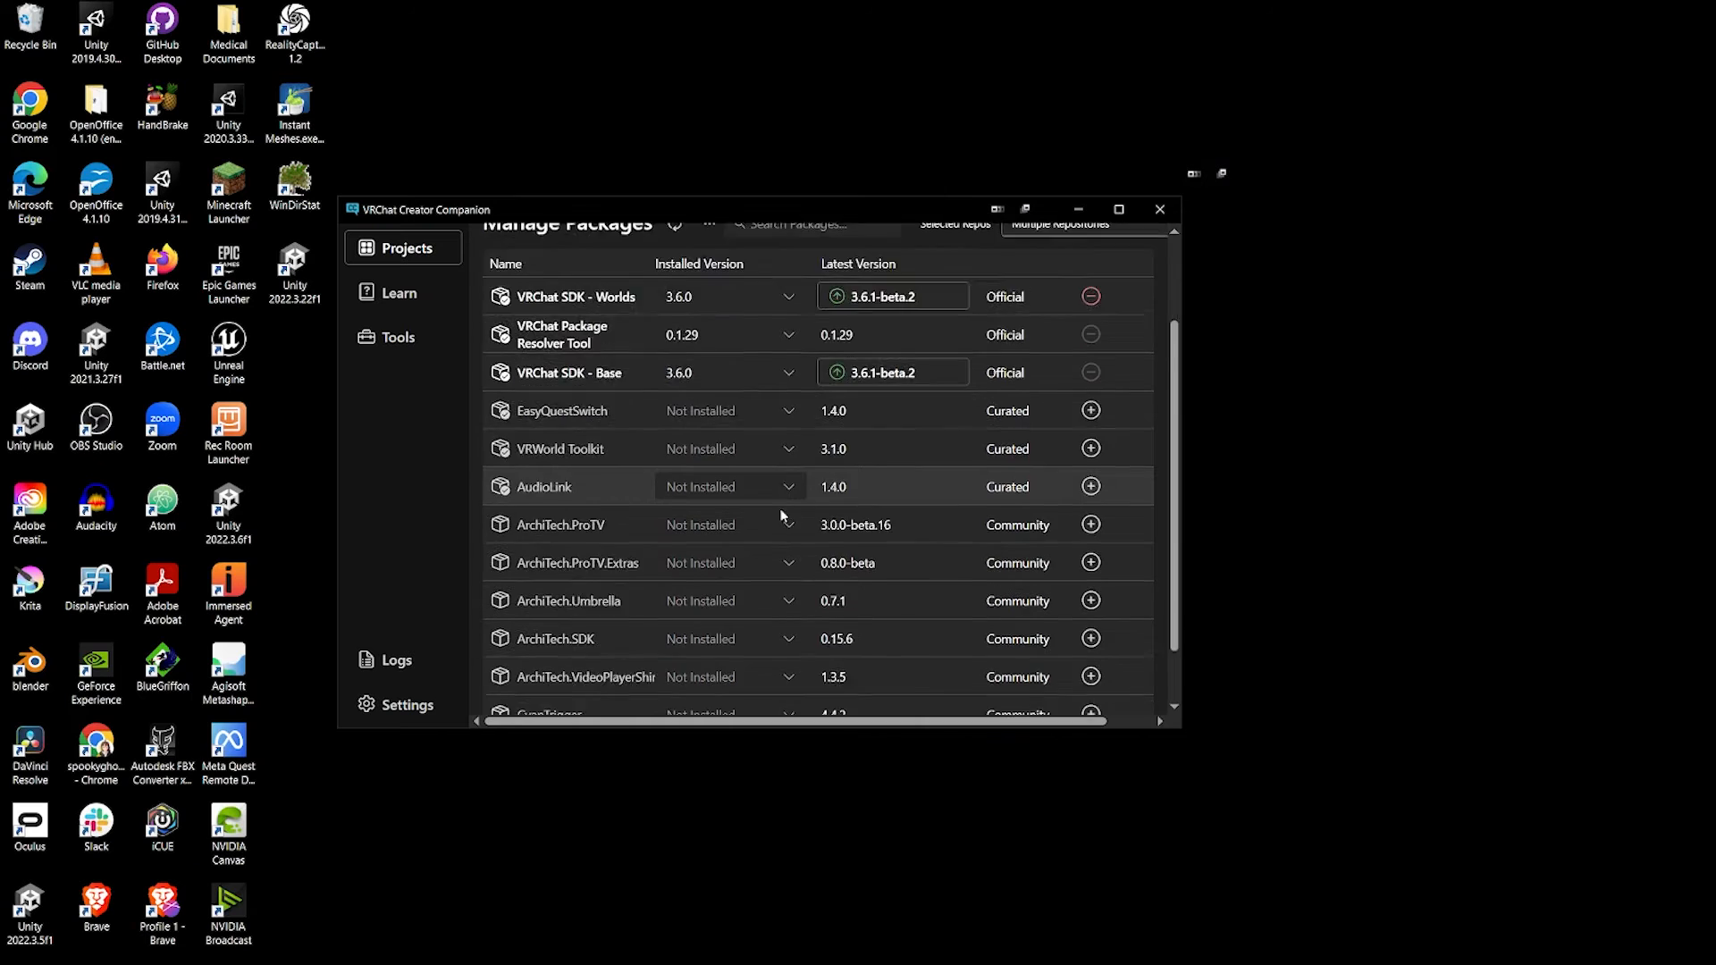
pyautogui.scroll(3, 785, 500)
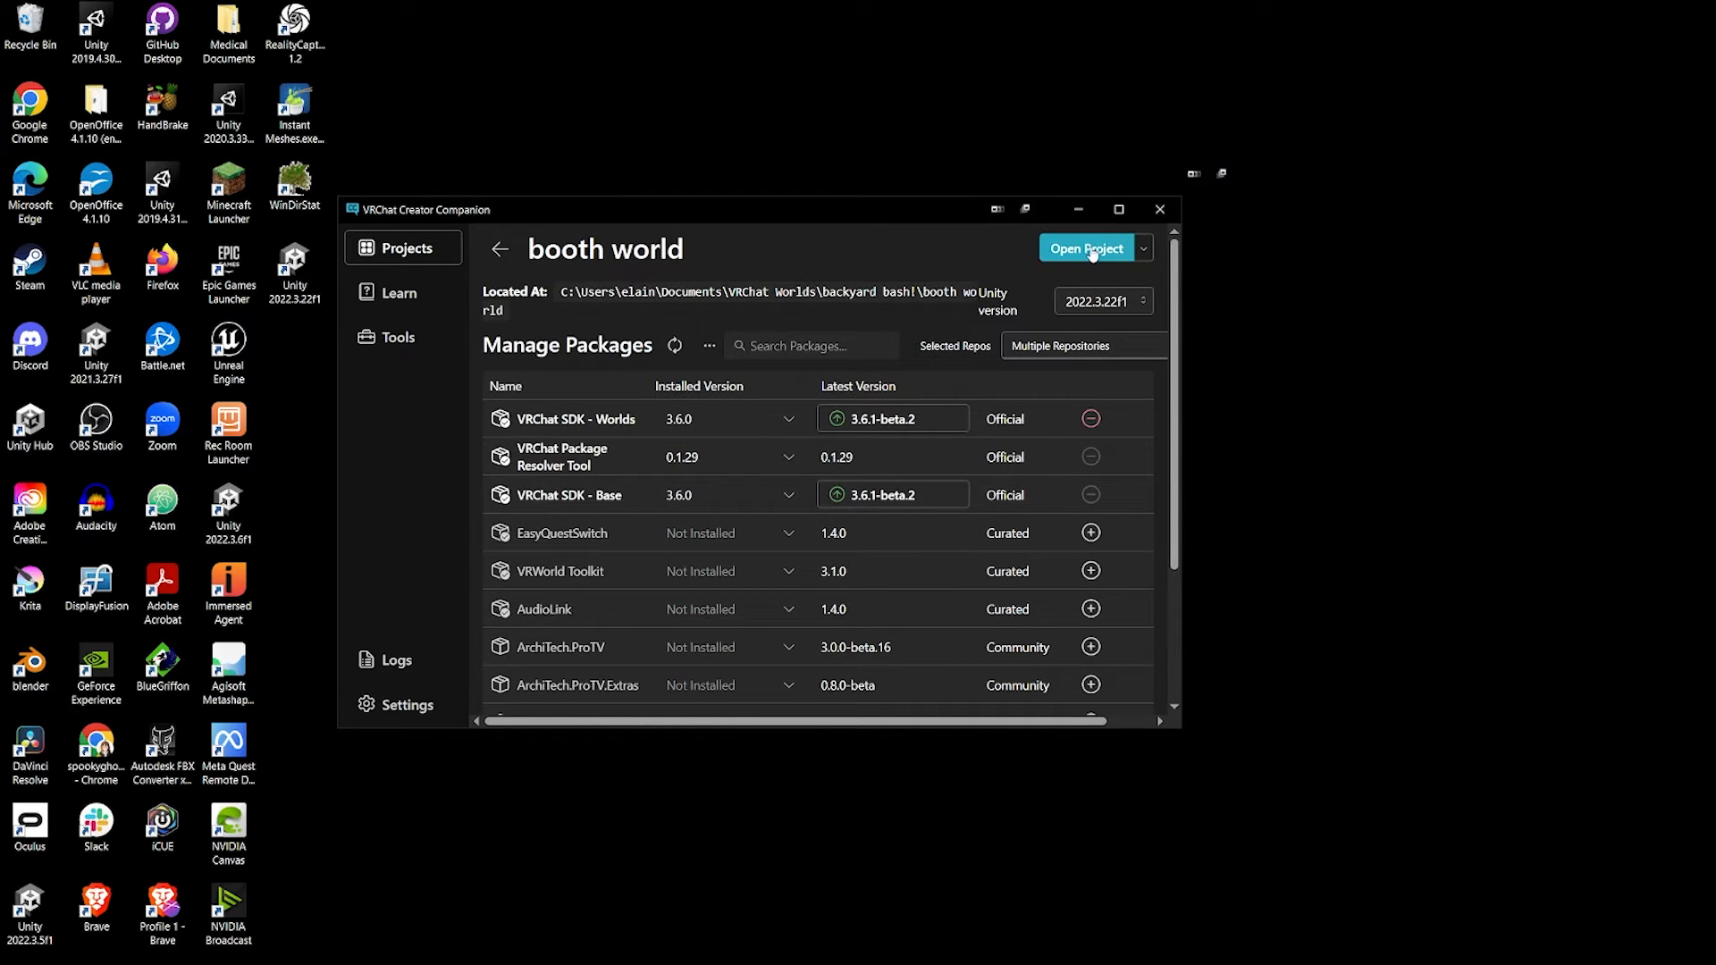
pyautogui.click(1085, 261)
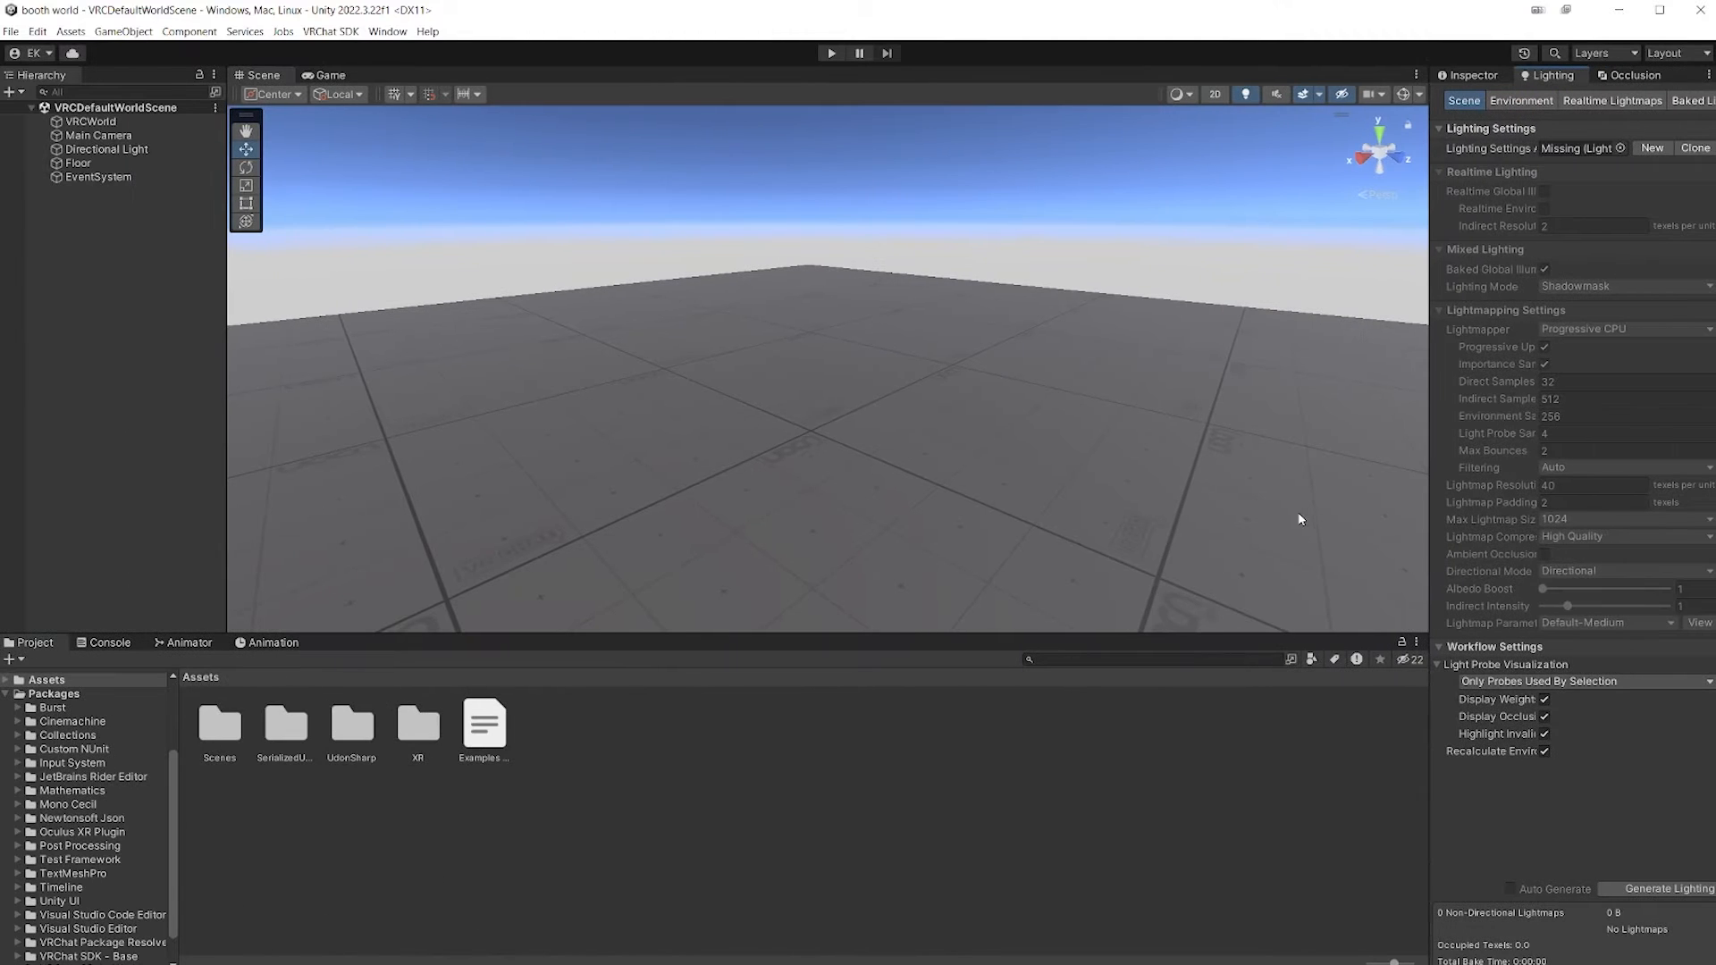
# - Show the Inspector and look around the default world scene's floor from several angles
pyautogui.moveTo(1112, 454); pyautogui.dragTo(945, 446, button='middle')
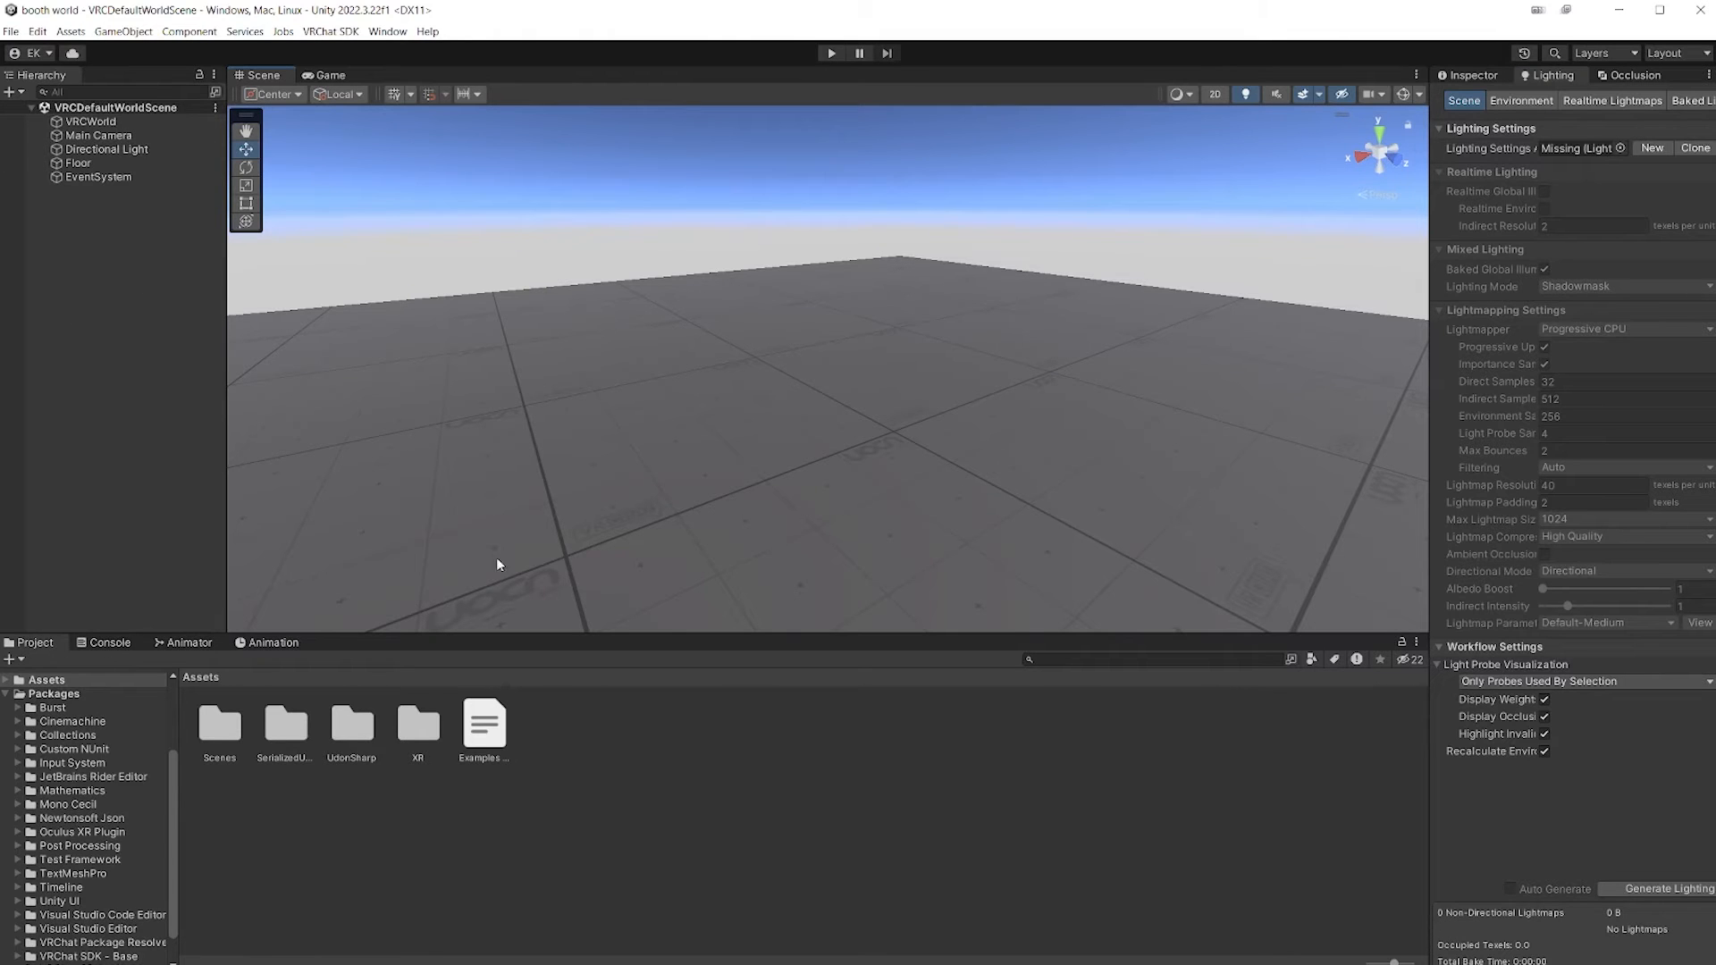
pyautogui.click(1470, 75)
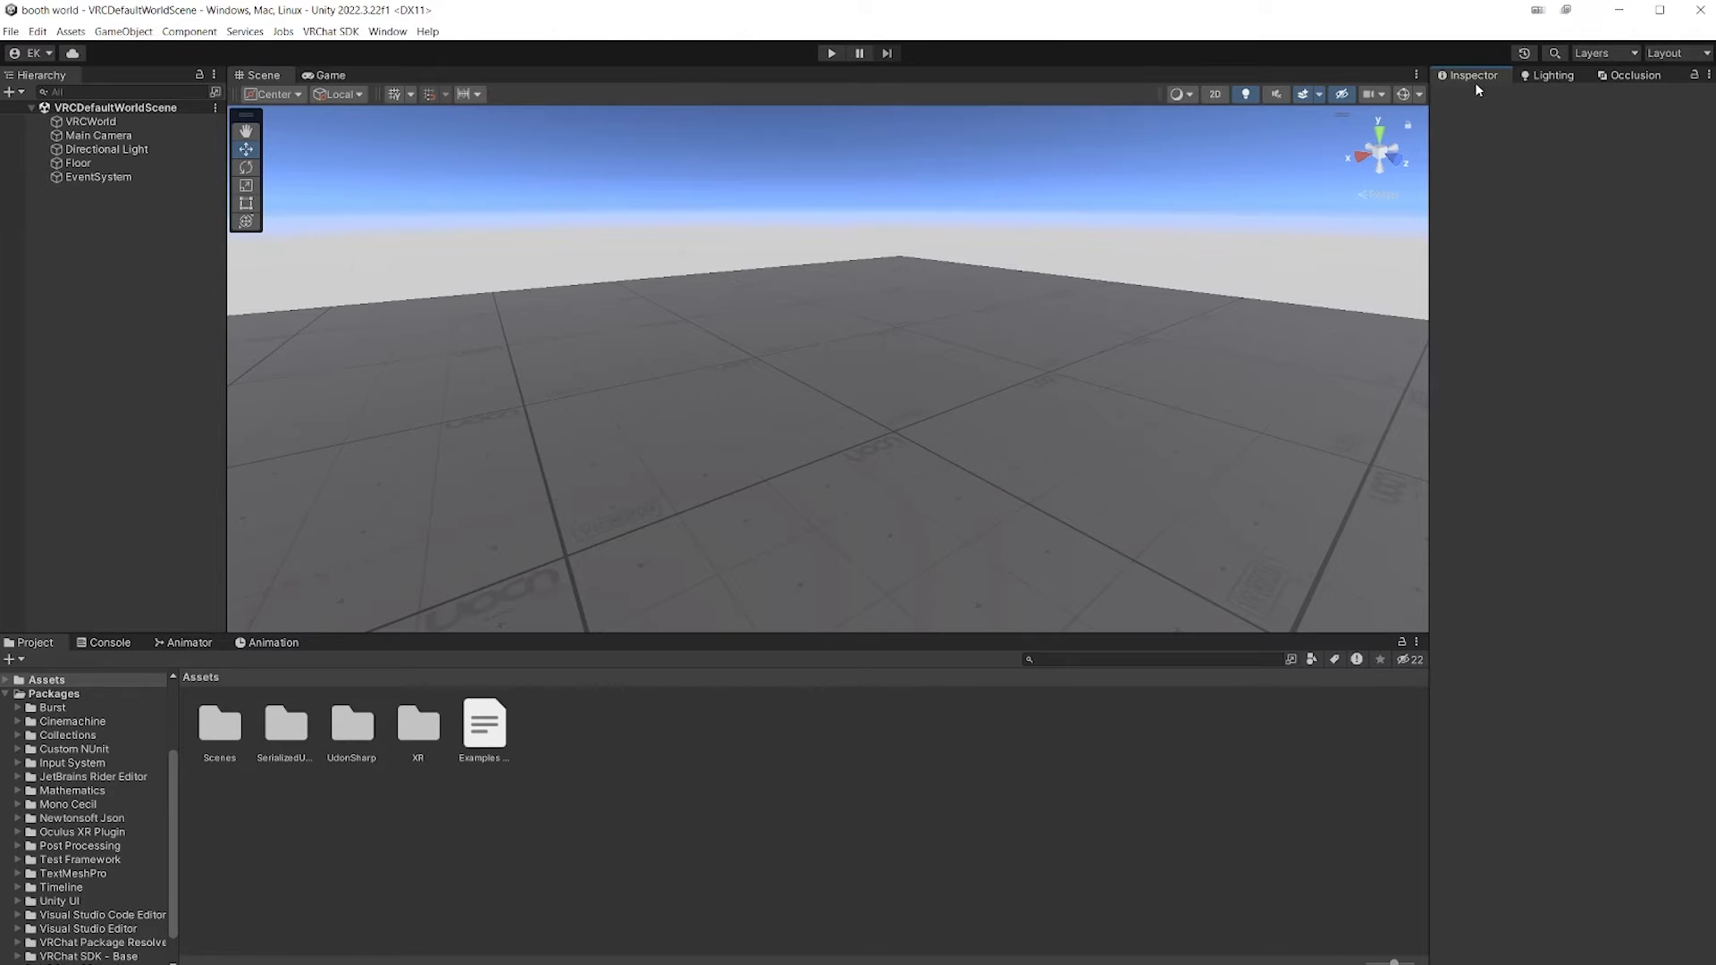
pyautogui.moveTo(486, 228); pyautogui.dragTo(765, 235, button='right')
pyautogui.scroll(2, 766, 237)
pyautogui.scroll(-3, 768, 247)
pyautogui.scroll(2, 777, 263)
pyautogui.scroll(-2, 784, 277)
pyautogui.scroll(2, 783, 281)
pyautogui.scroll(-2, 775, 295)
pyautogui.scroll(1, 781, 304)
pyautogui.scroll(-2, 794, 322)
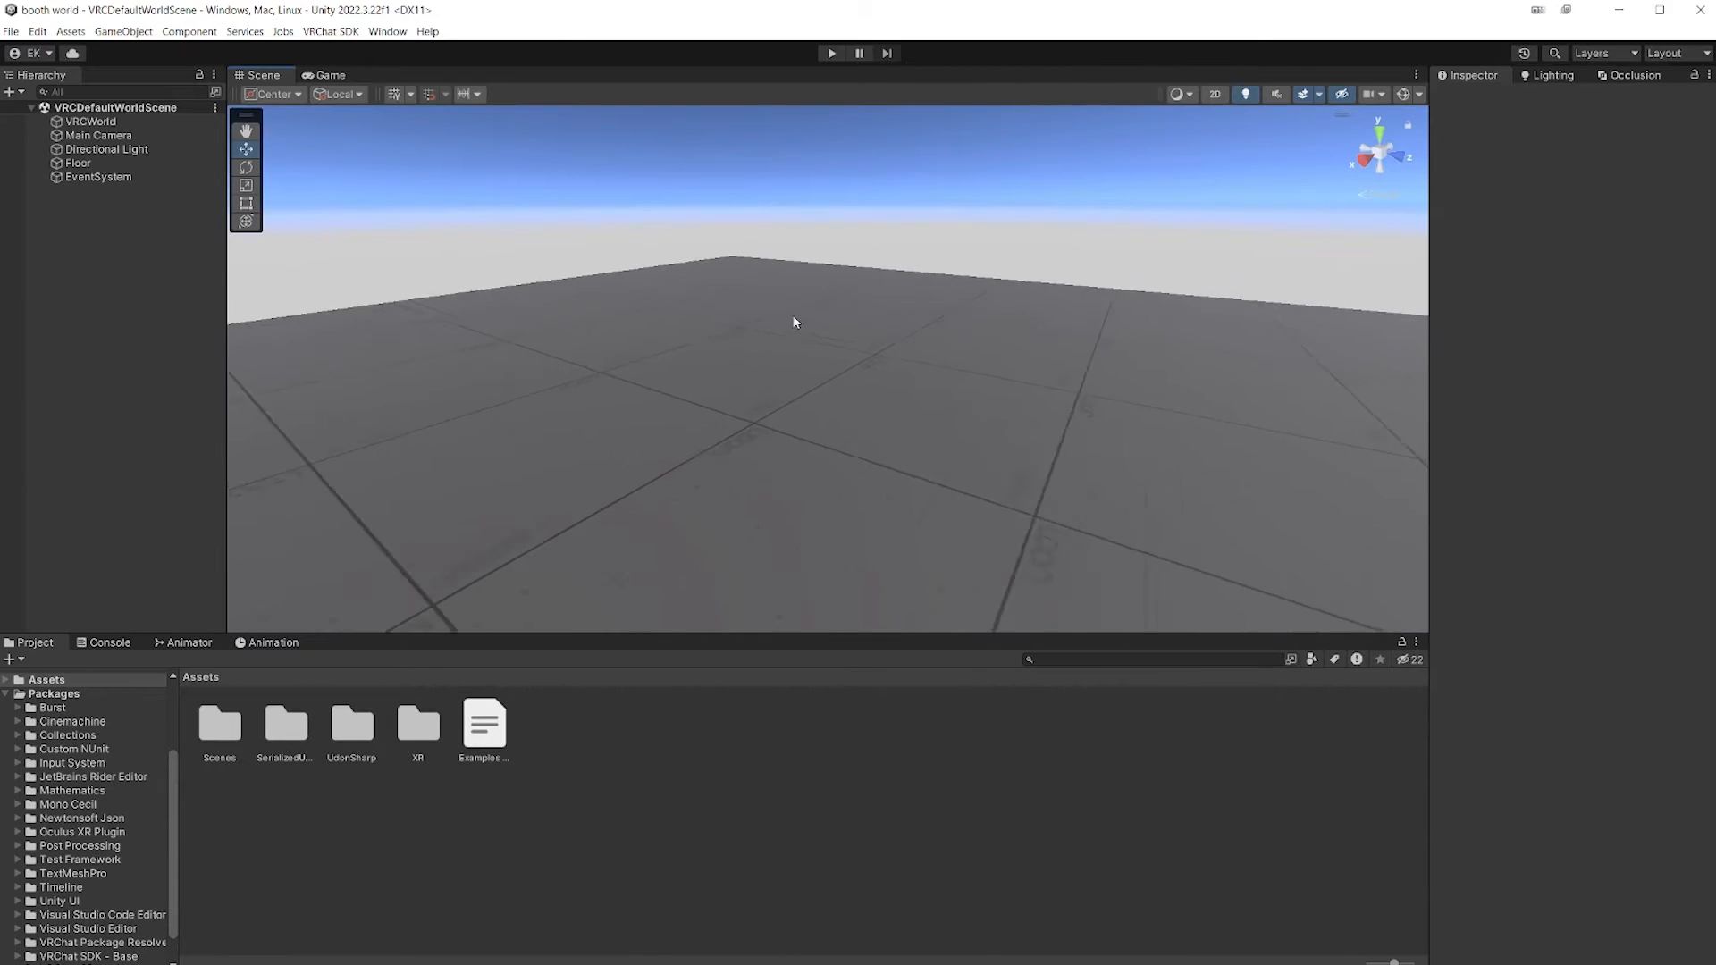
pyautogui.scroll(-2, 772, 302)
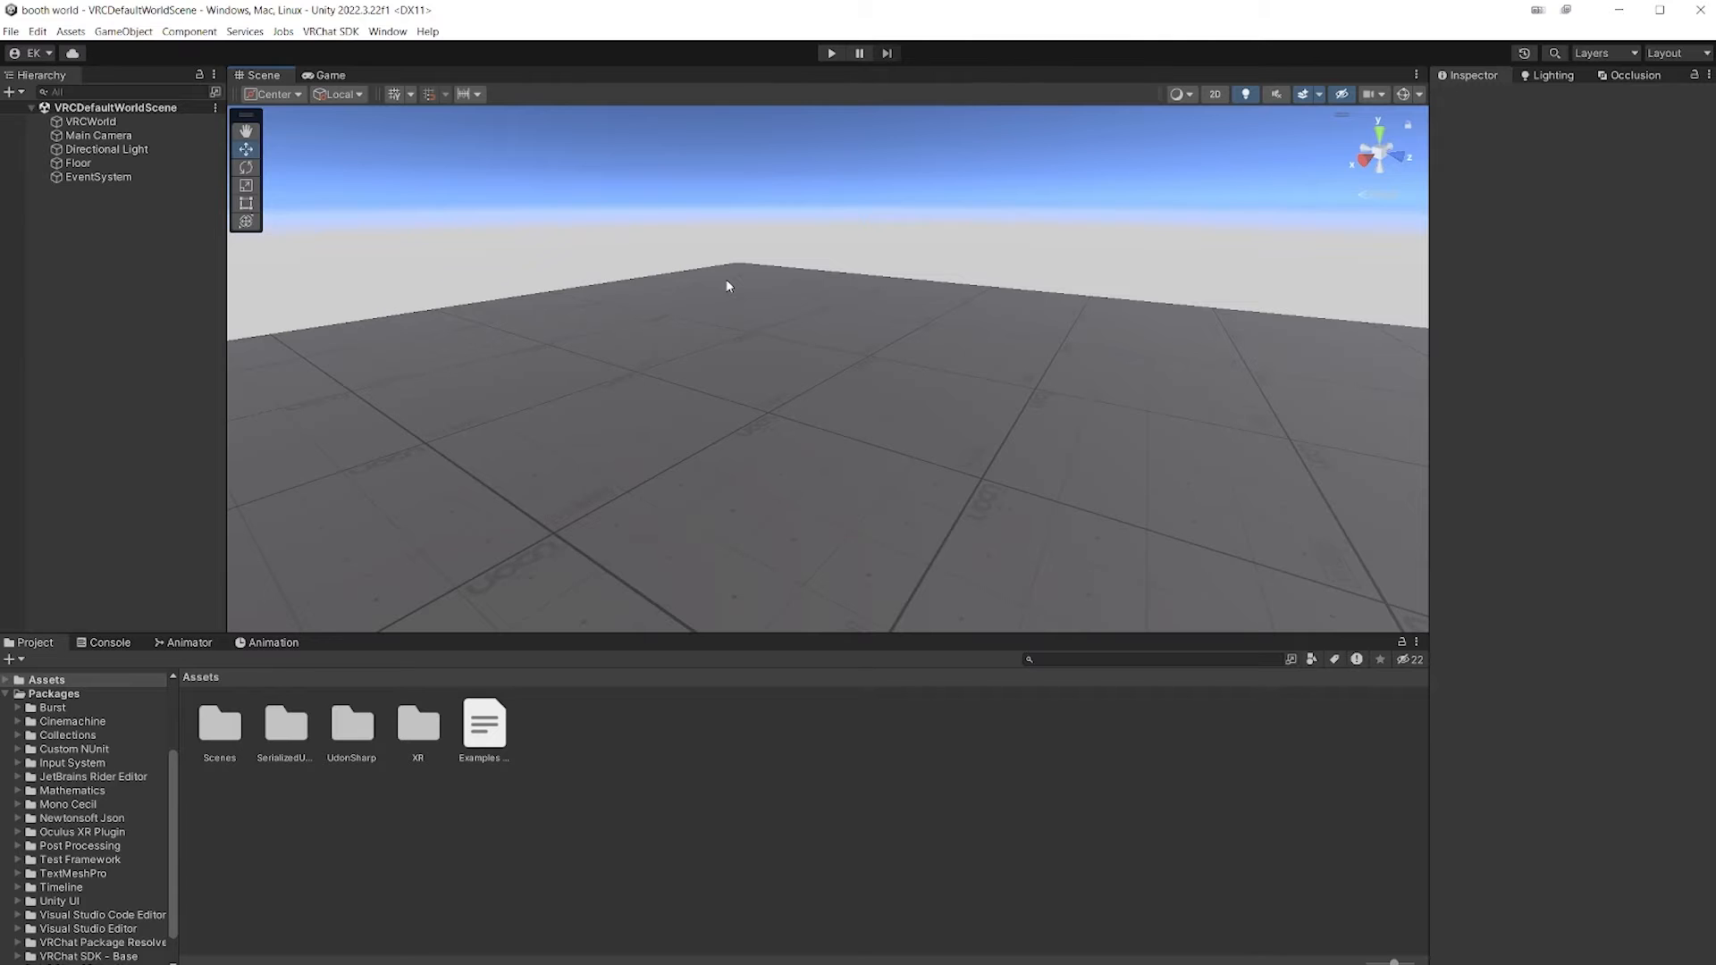
pyautogui.moveTo(728, 286); pyautogui.dragTo(898, 448, button='middle')
pyautogui.keyDown('alt'); pyautogui.moveTo(899, 448); pyautogui.dragTo(720, 425); pyautogui.keyUp('alt')
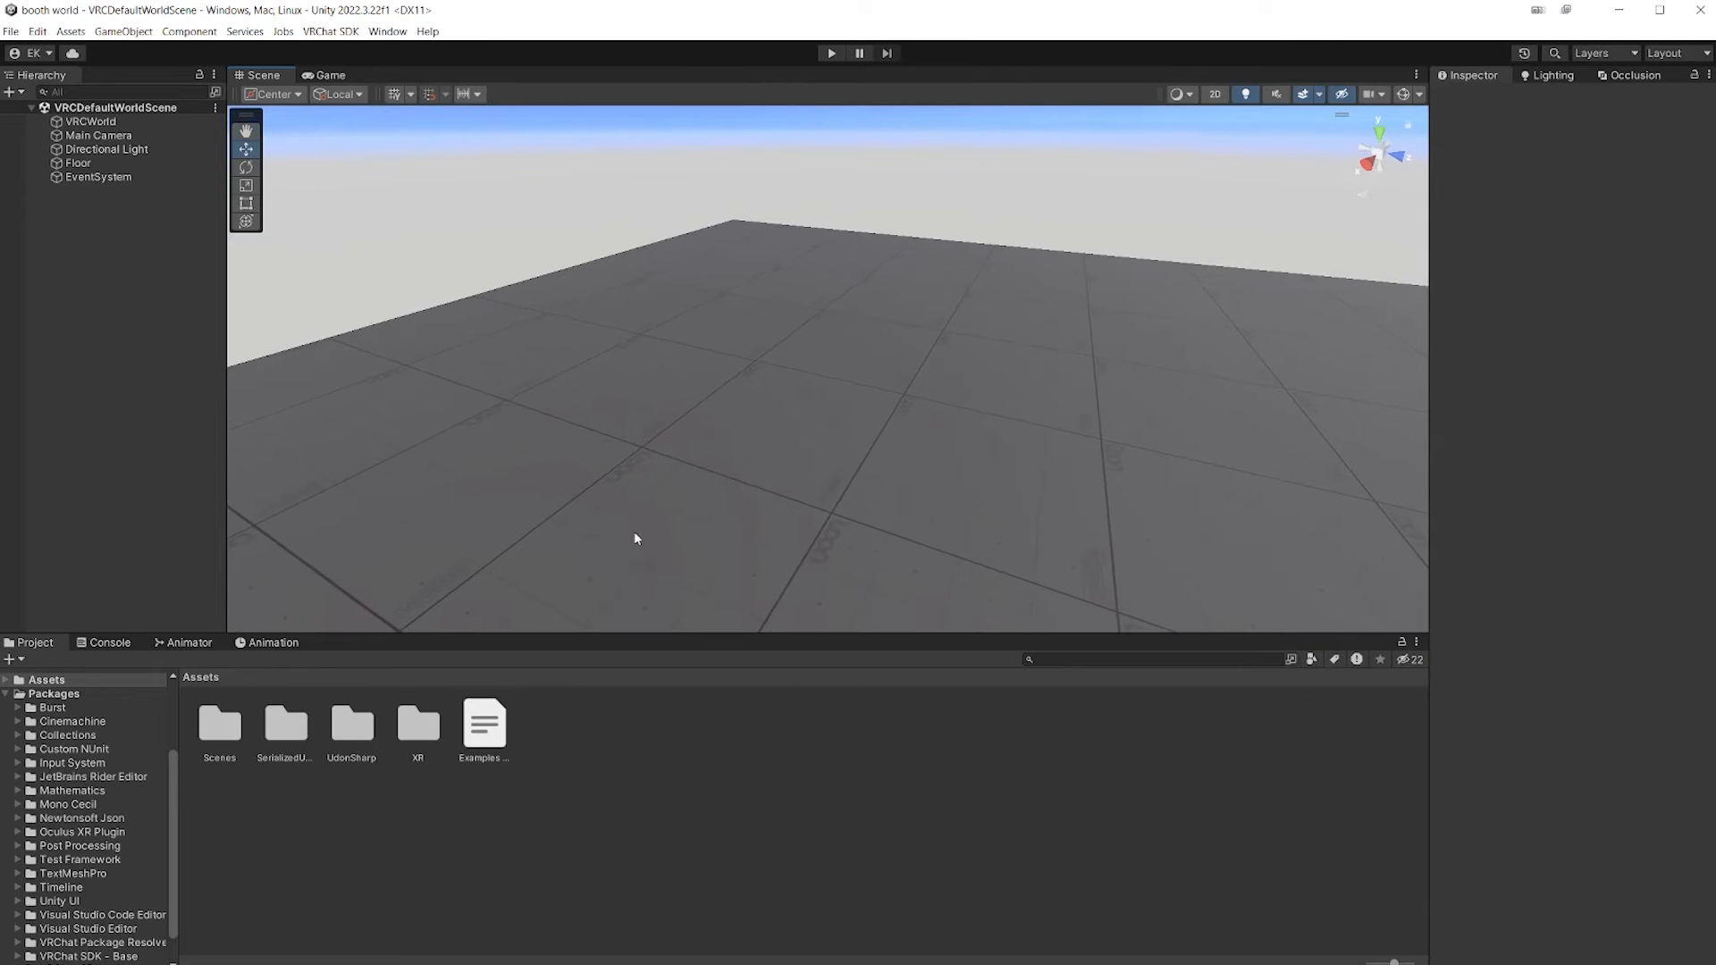
pyautogui.keyDown('alt'); pyautogui.moveTo(446, 575); pyautogui.dragTo(451, 546); pyautogui.keyUp('alt')
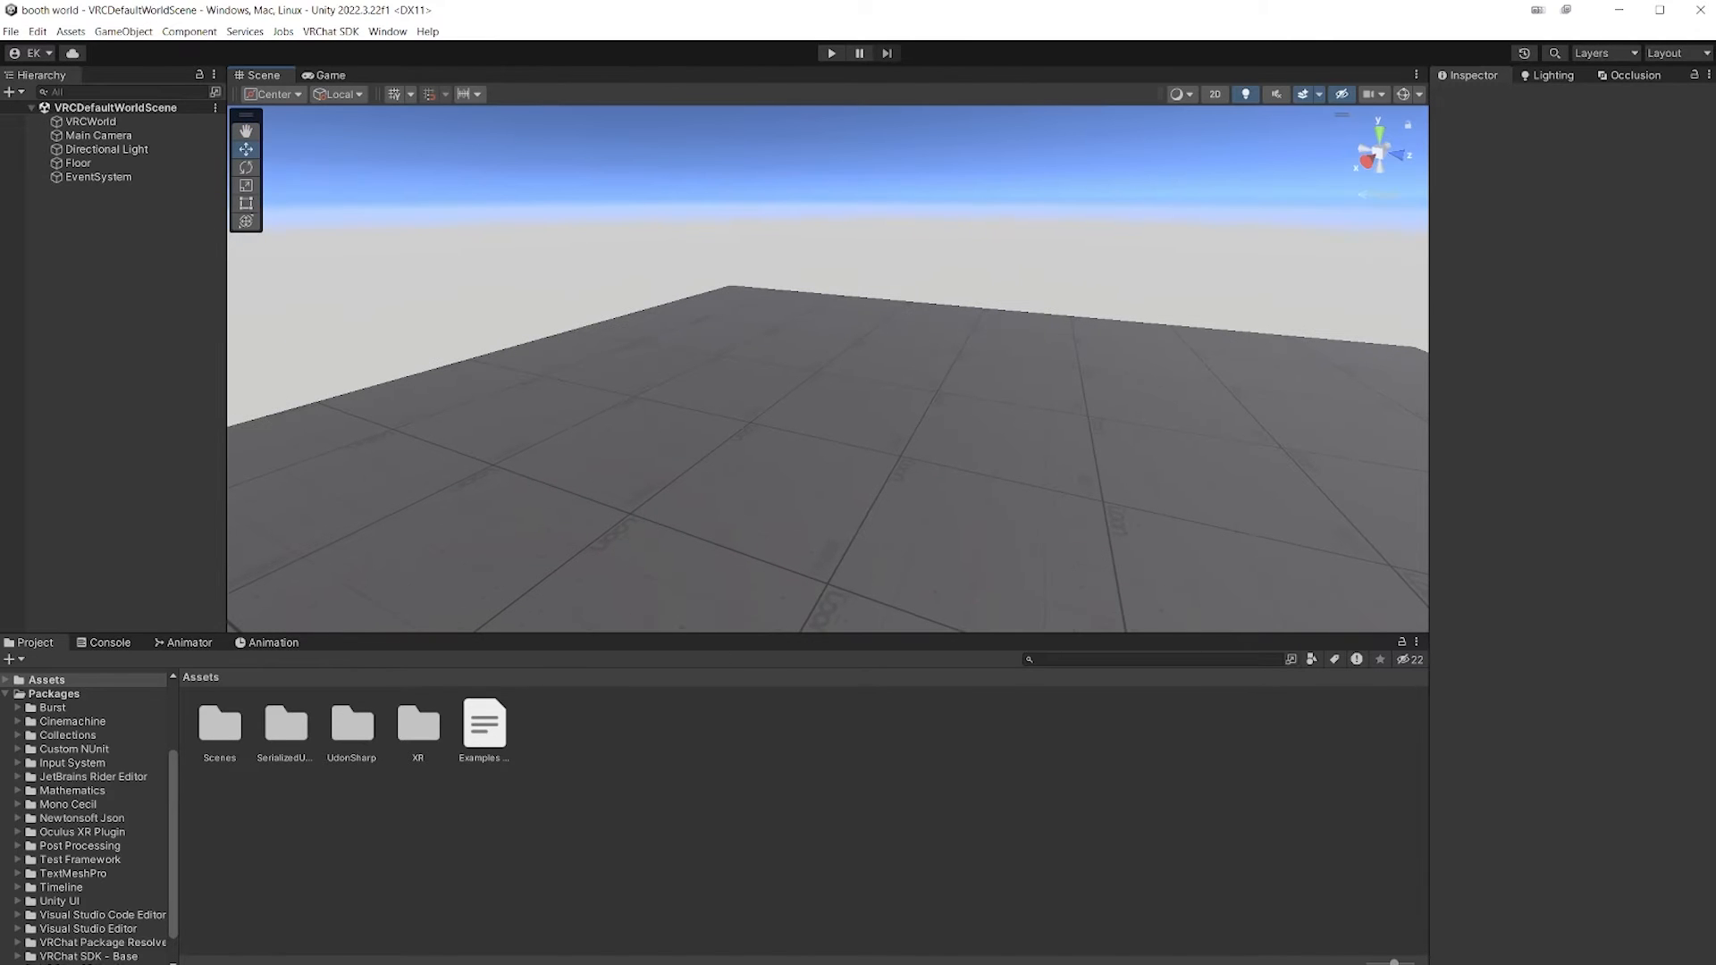
# - Switch to File Explorer and add Backyard_bash_SGB_VRC_v1.0.unitypackage from the "backyard bash!" folder to the Unity project's Assets
pyautogui.hotkey('alt', 'Tab')
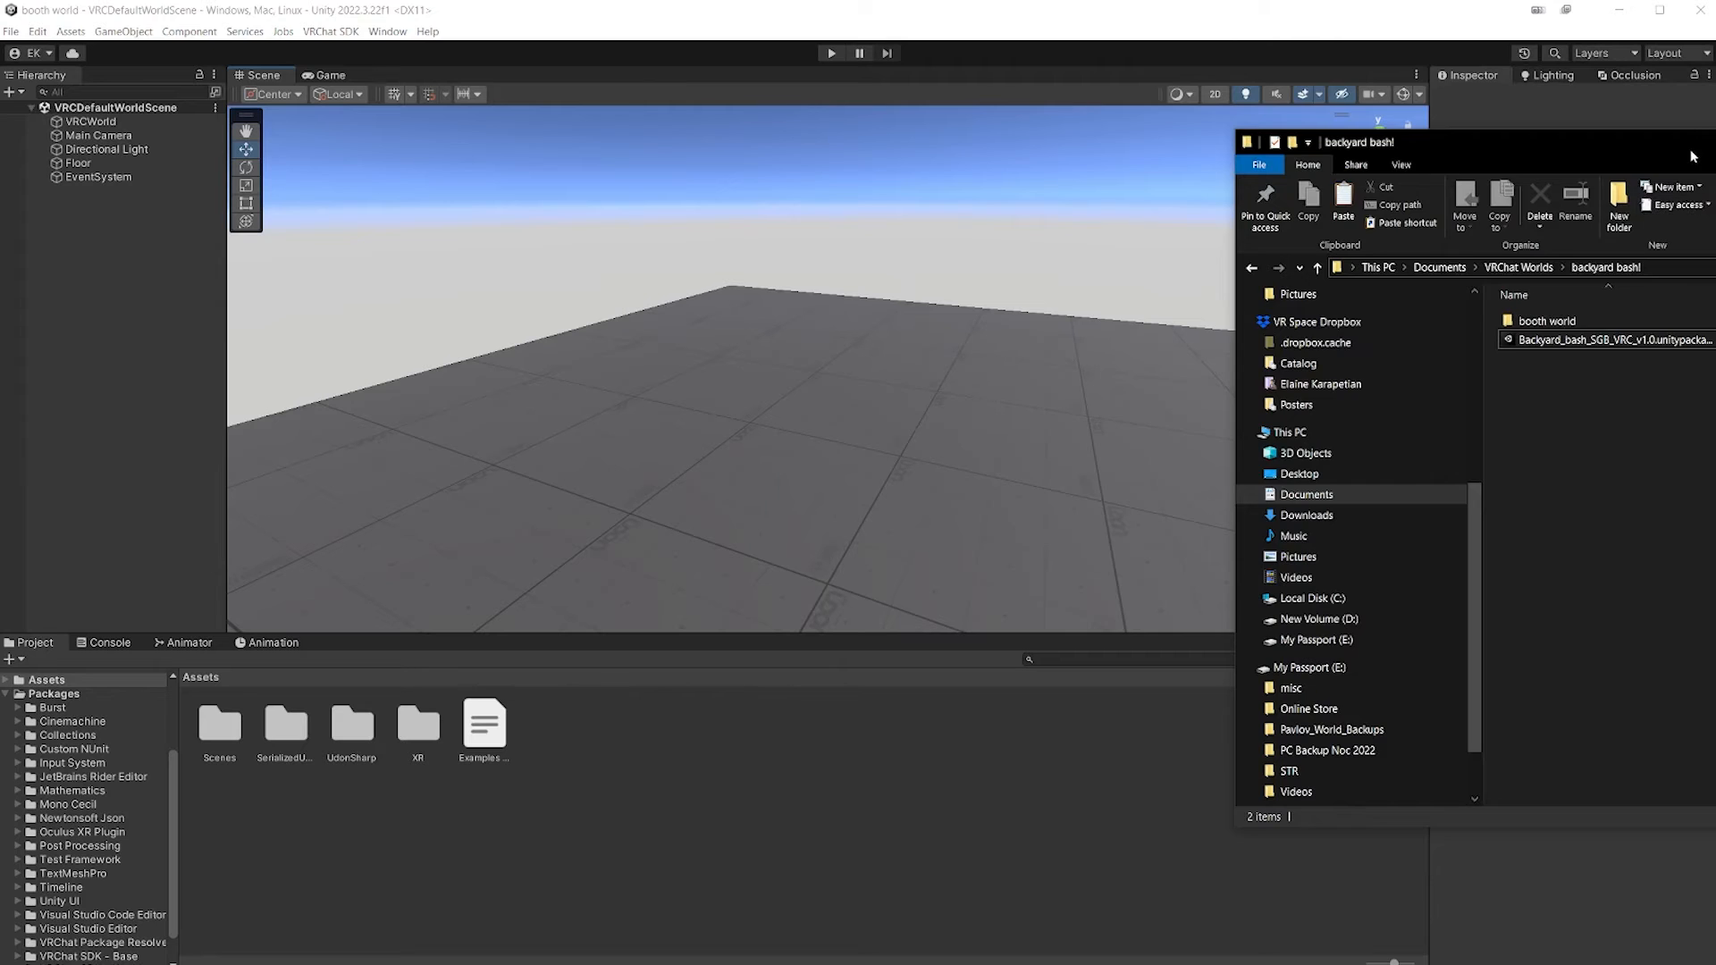
pyautogui.moveTo(1680, 134); pyautogui.dragTo(1544, 123)
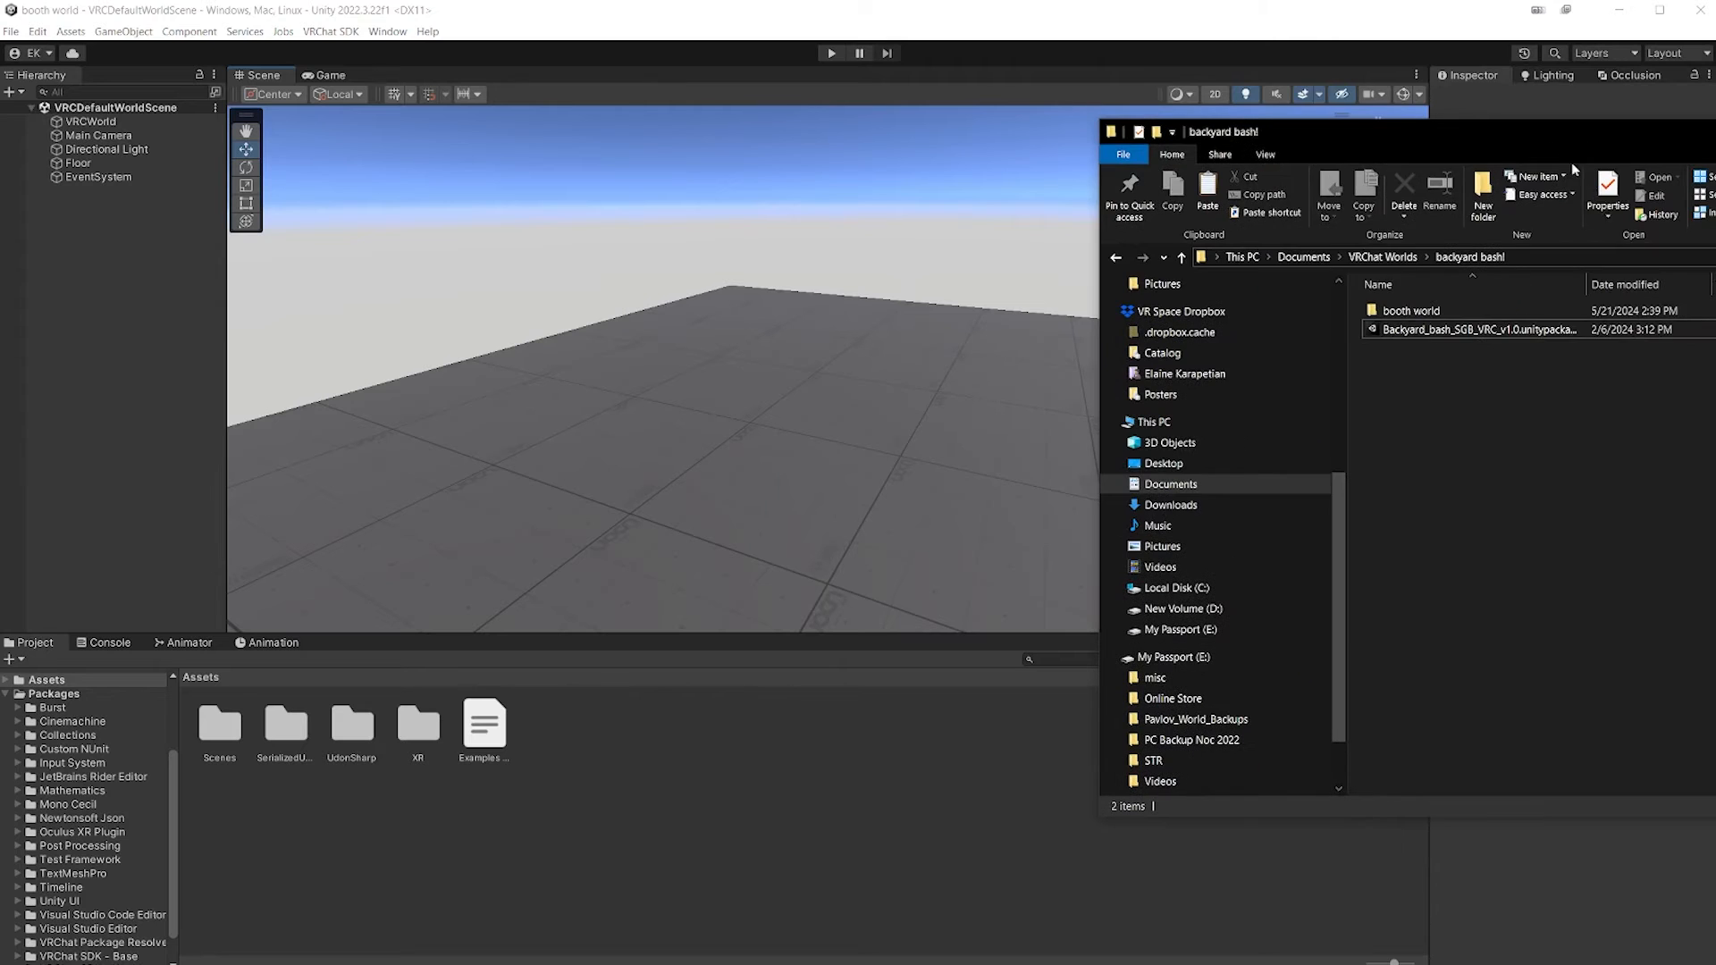
pyautogui.click(1438, 330)
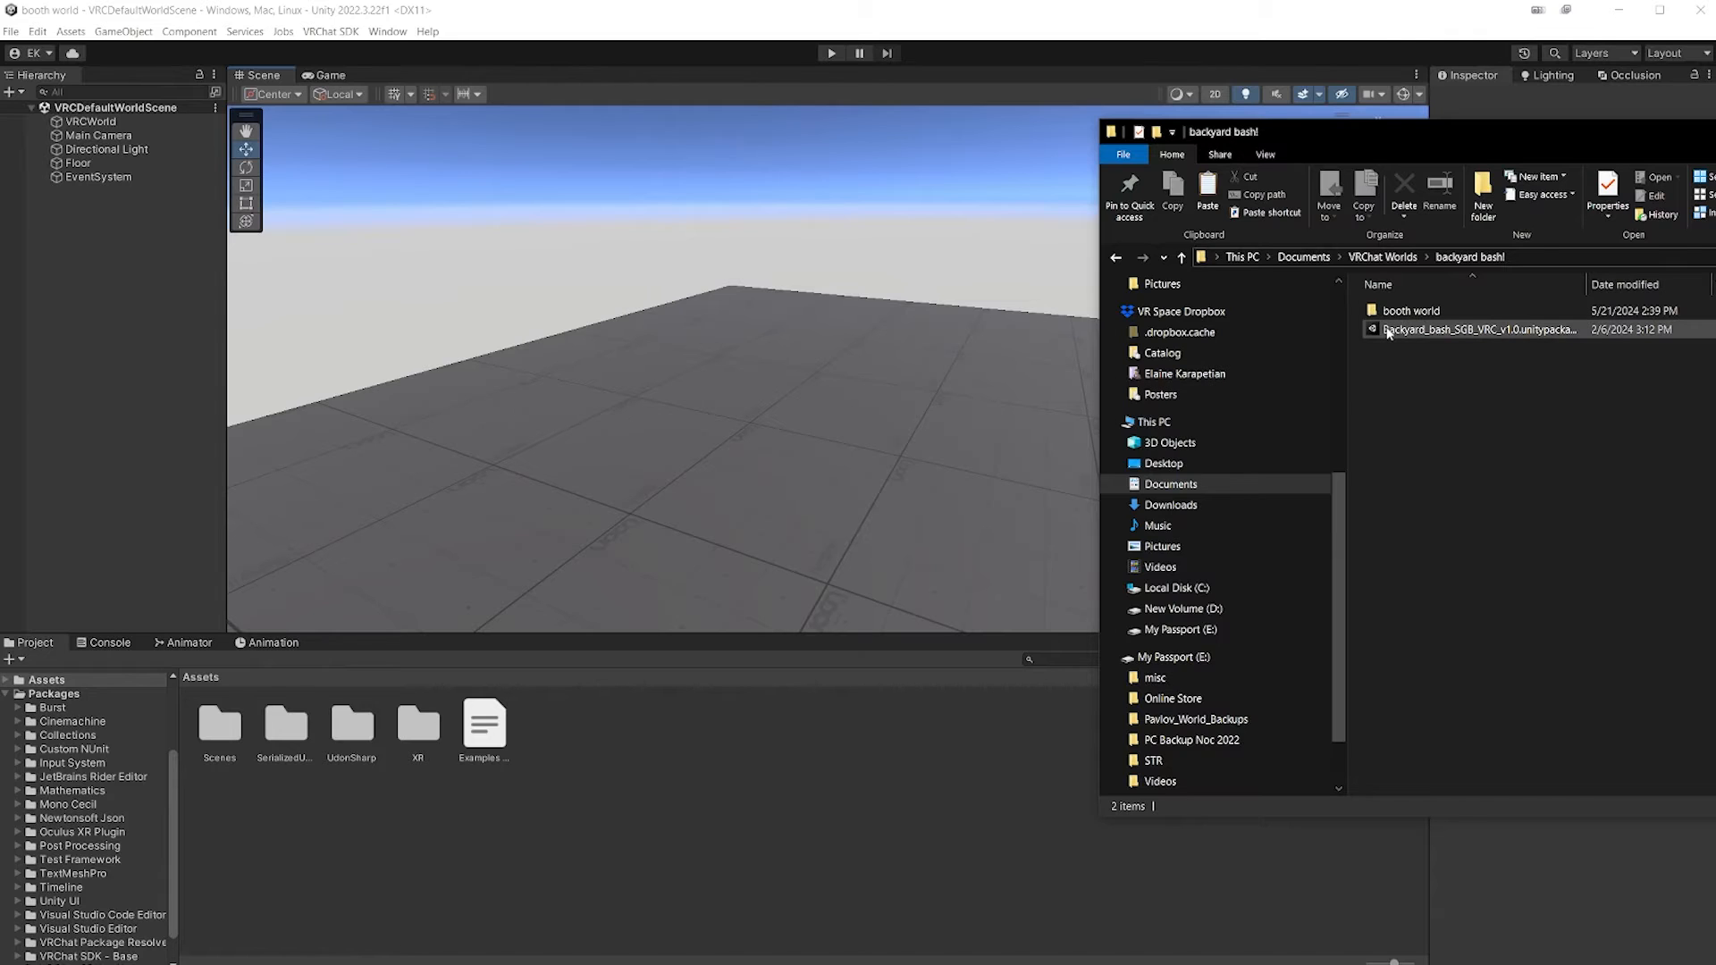
pyautogui.moveTo(1386, 334); pyautogui.dragTo(634, 772)
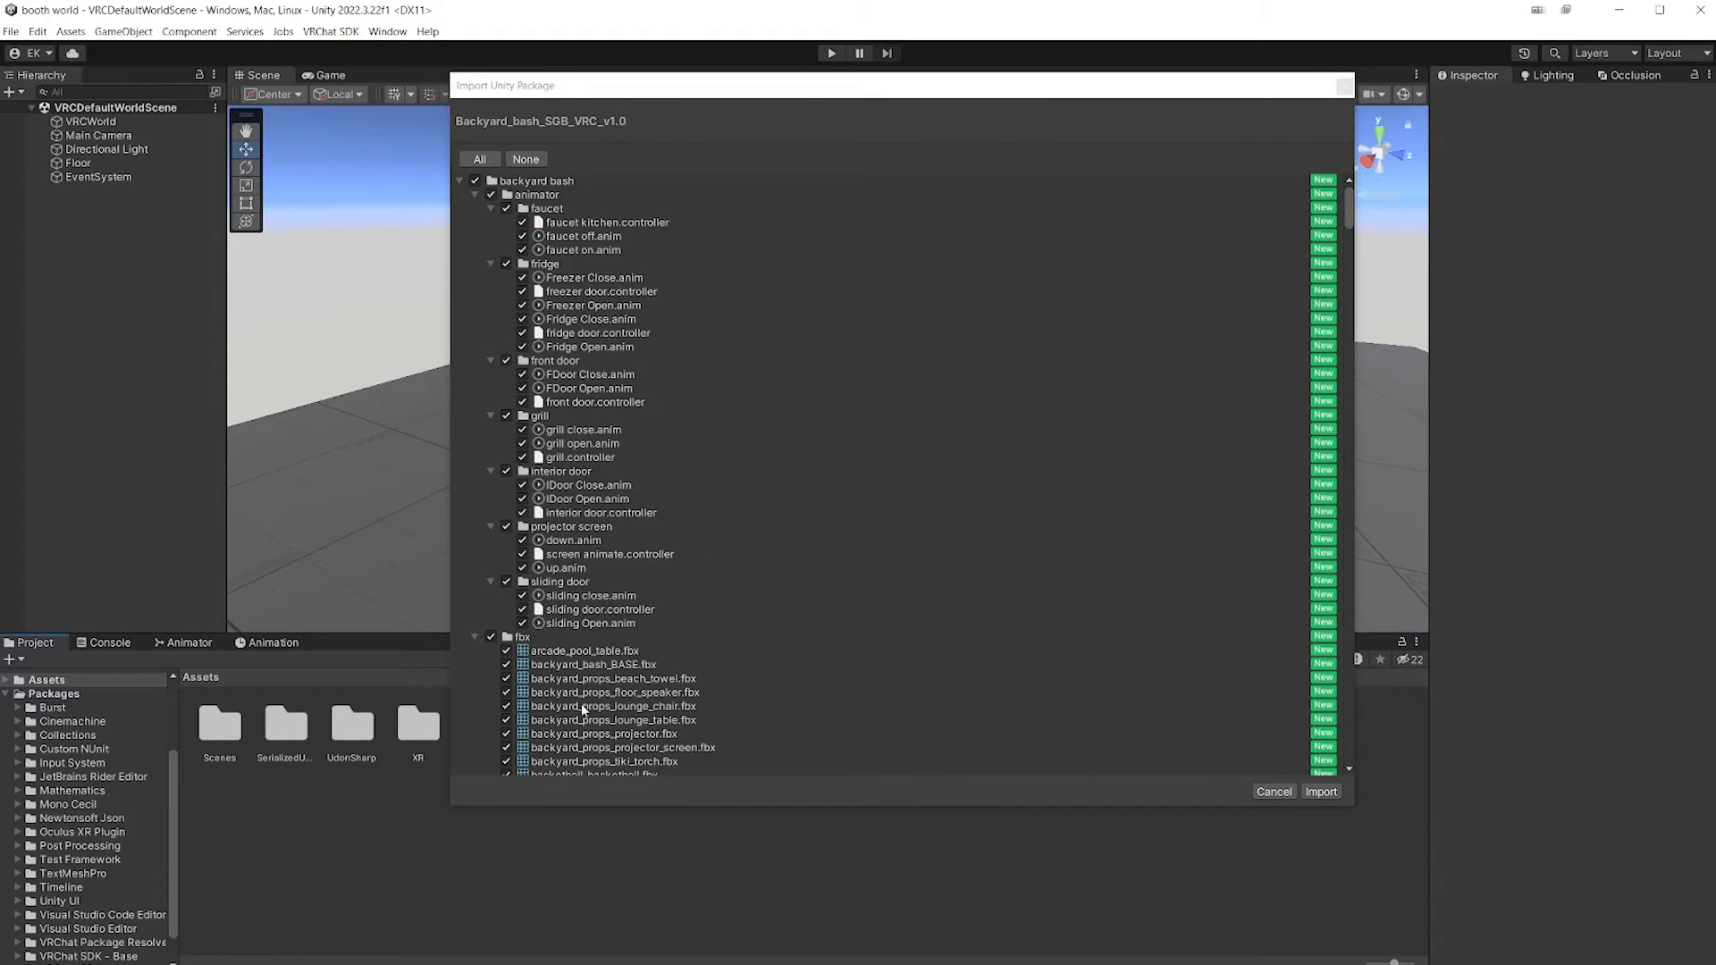
# - Collapse the package's folders and import all of its contents, and open the imported backyard bash folder
pyautogui.click(475, 194)
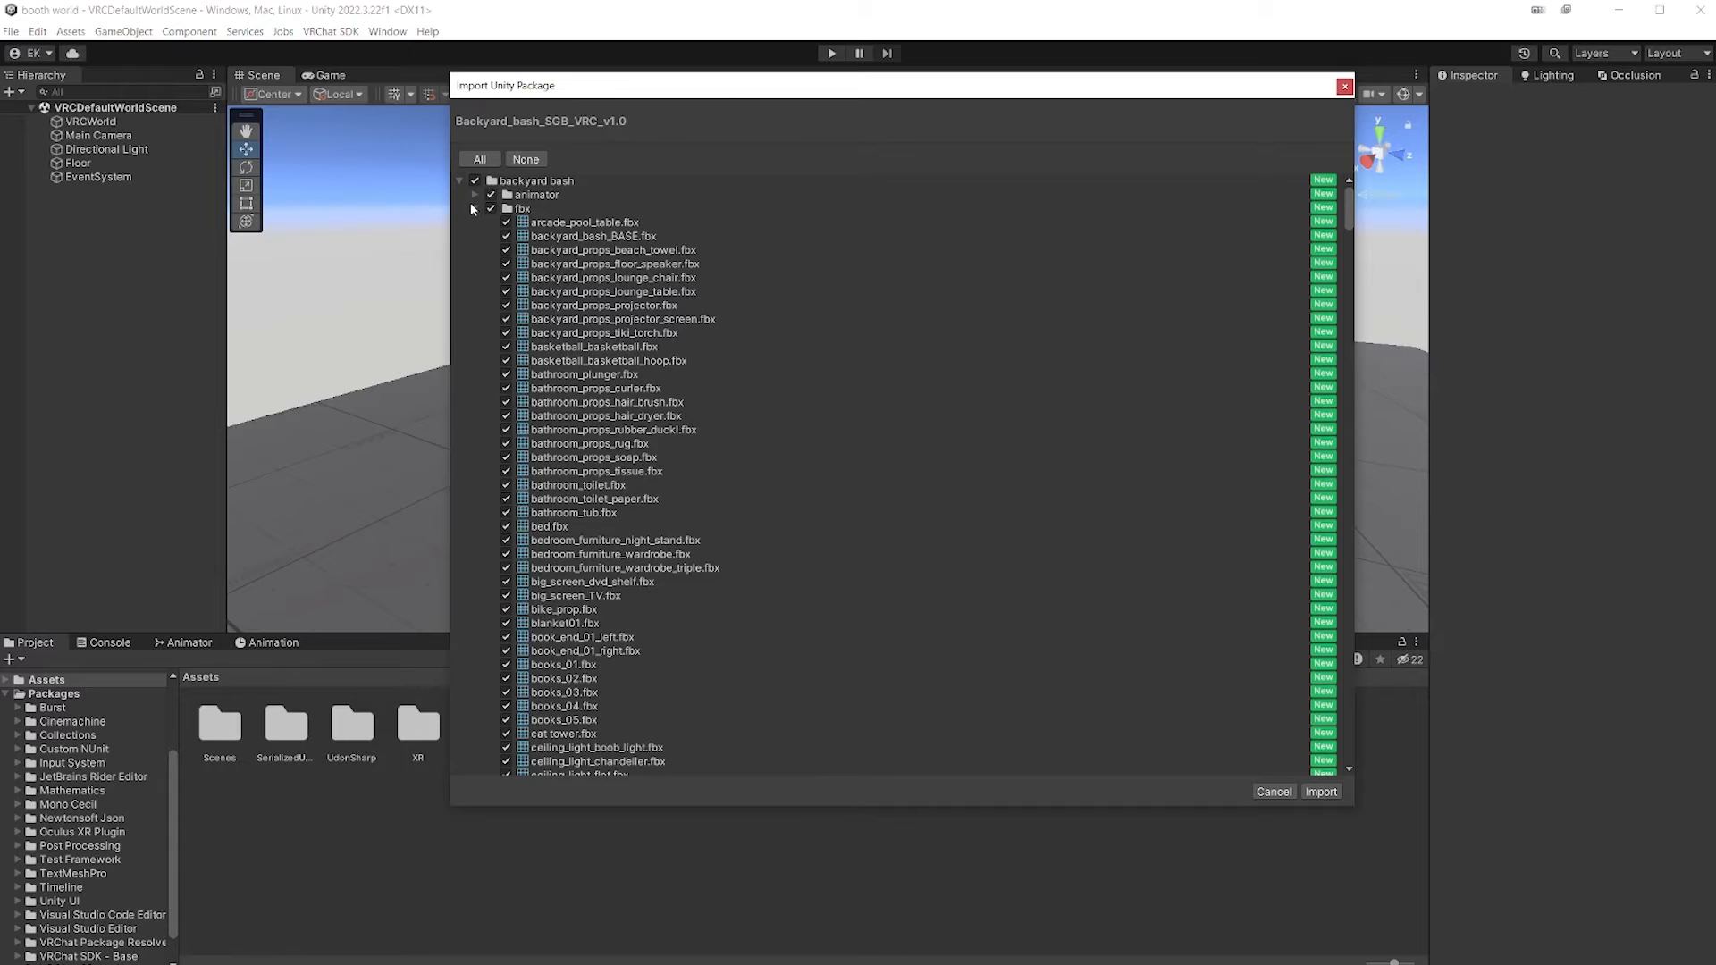
pyautogui.click(474, 208)
pyautogui.click(475, 221)
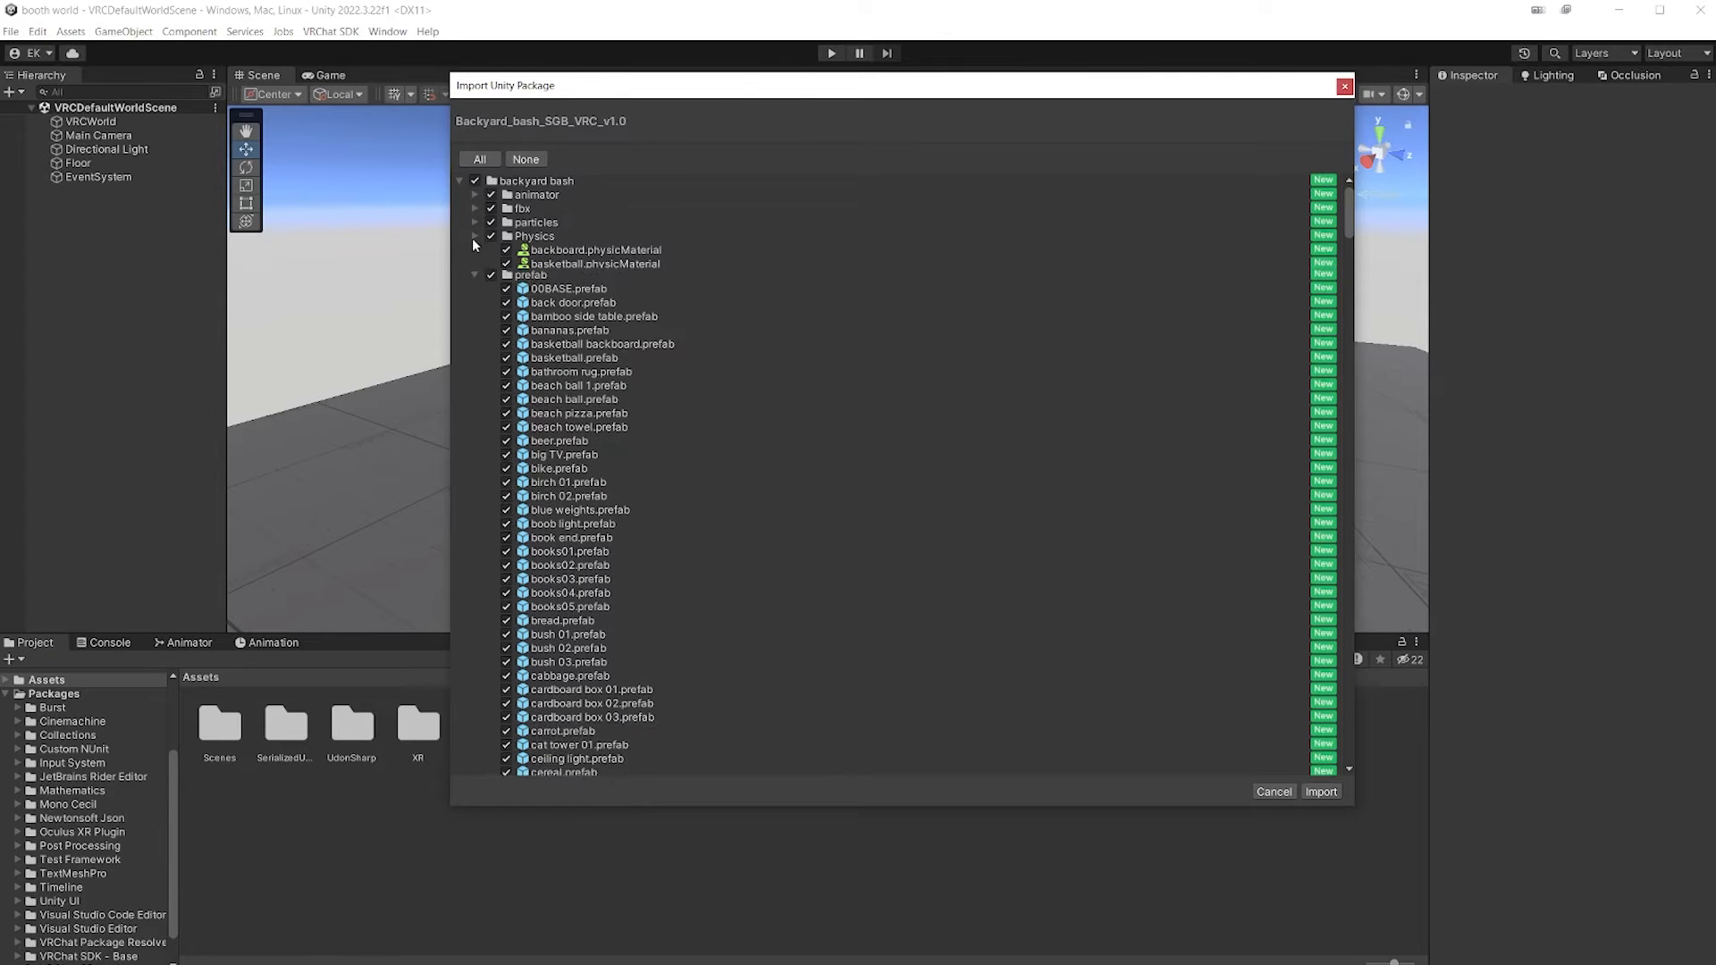
pyautogui.click(474, 236)
pyautogui.click(473, 249)
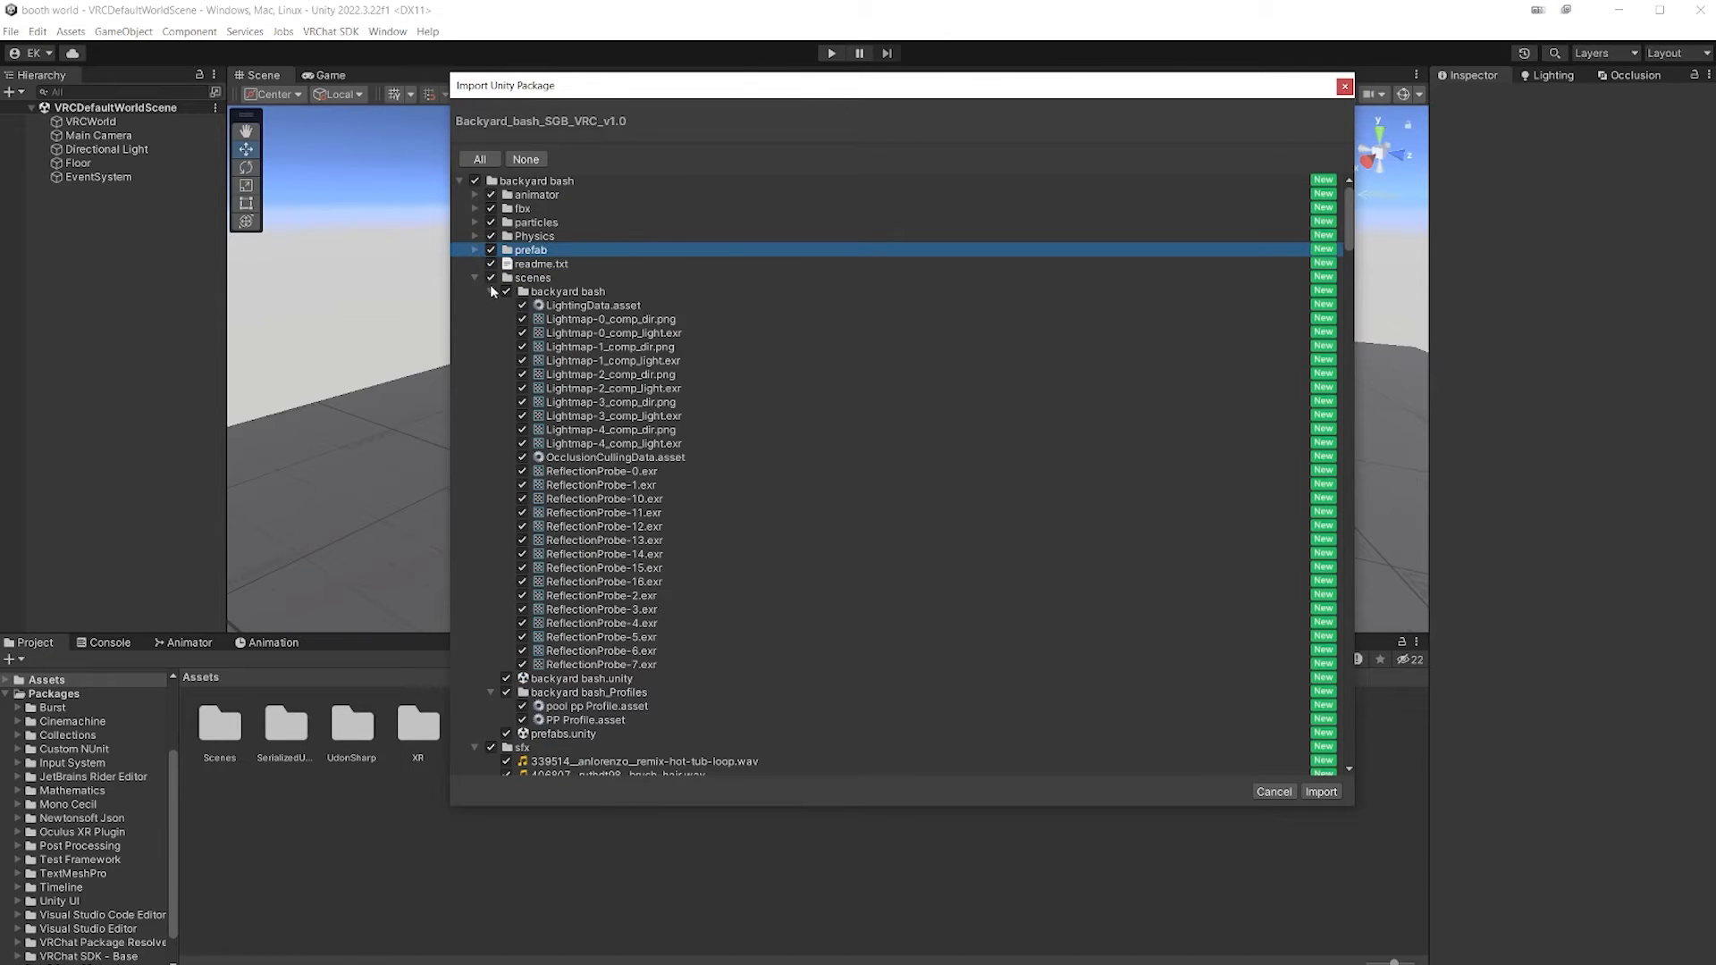
pyautogui.click(474, 277)
pyautogui.click(474, 292)
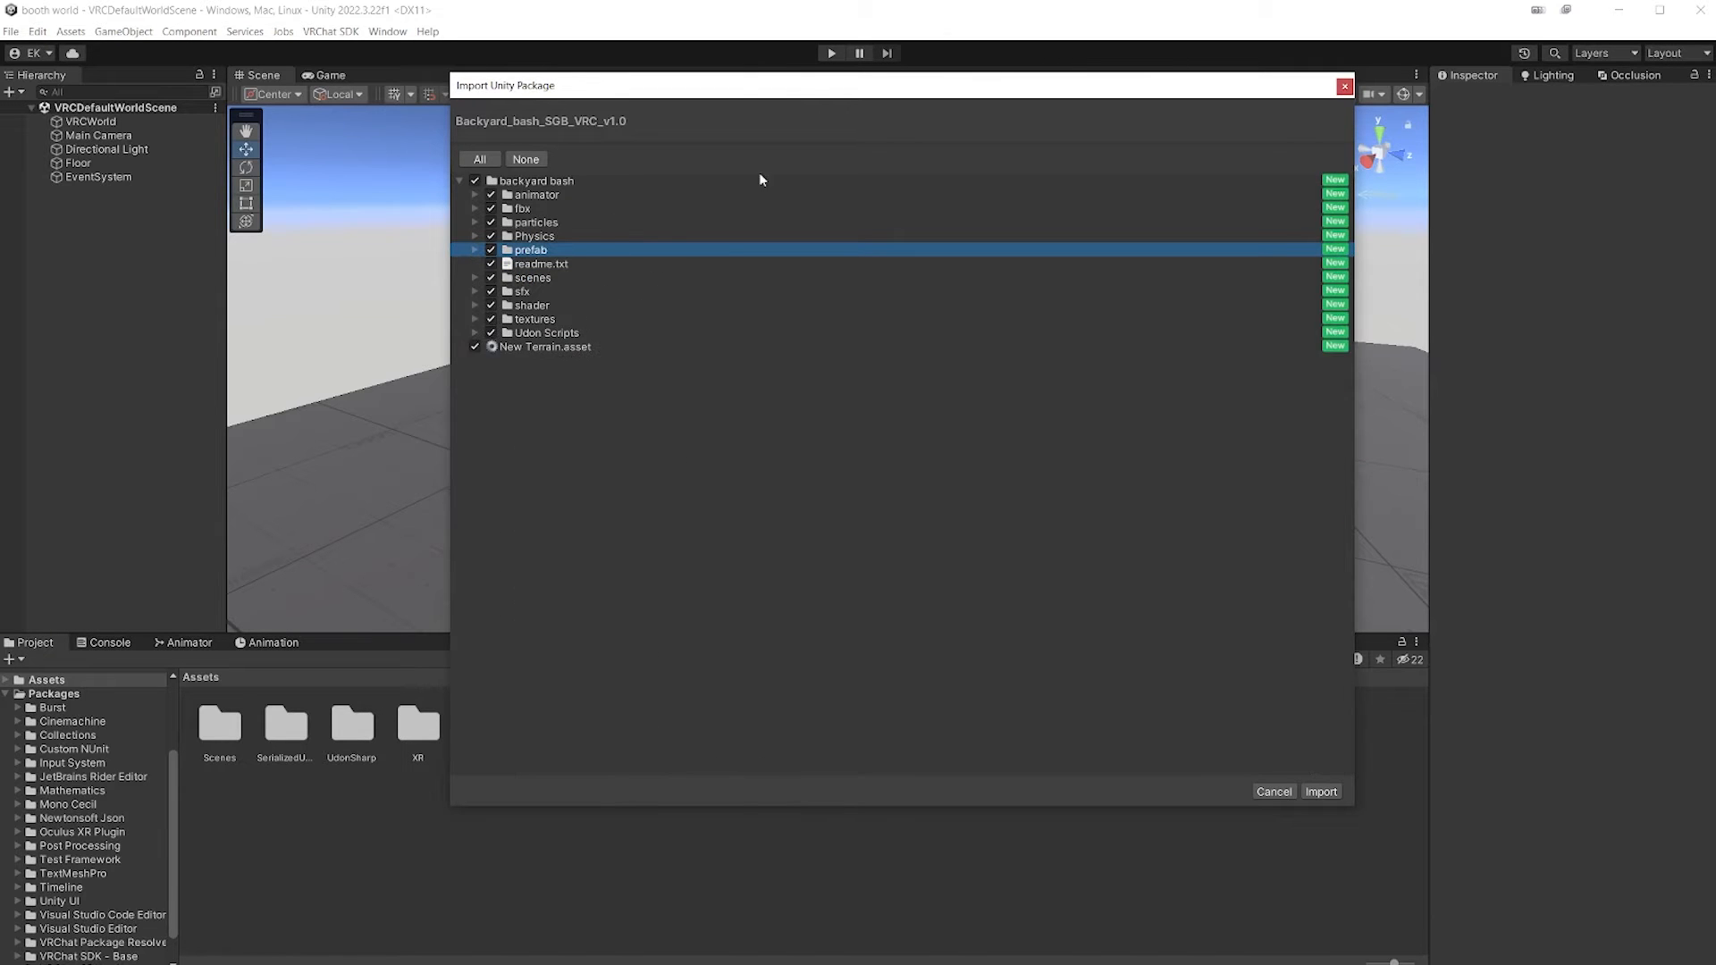
pyautogui.click(1319, 793)
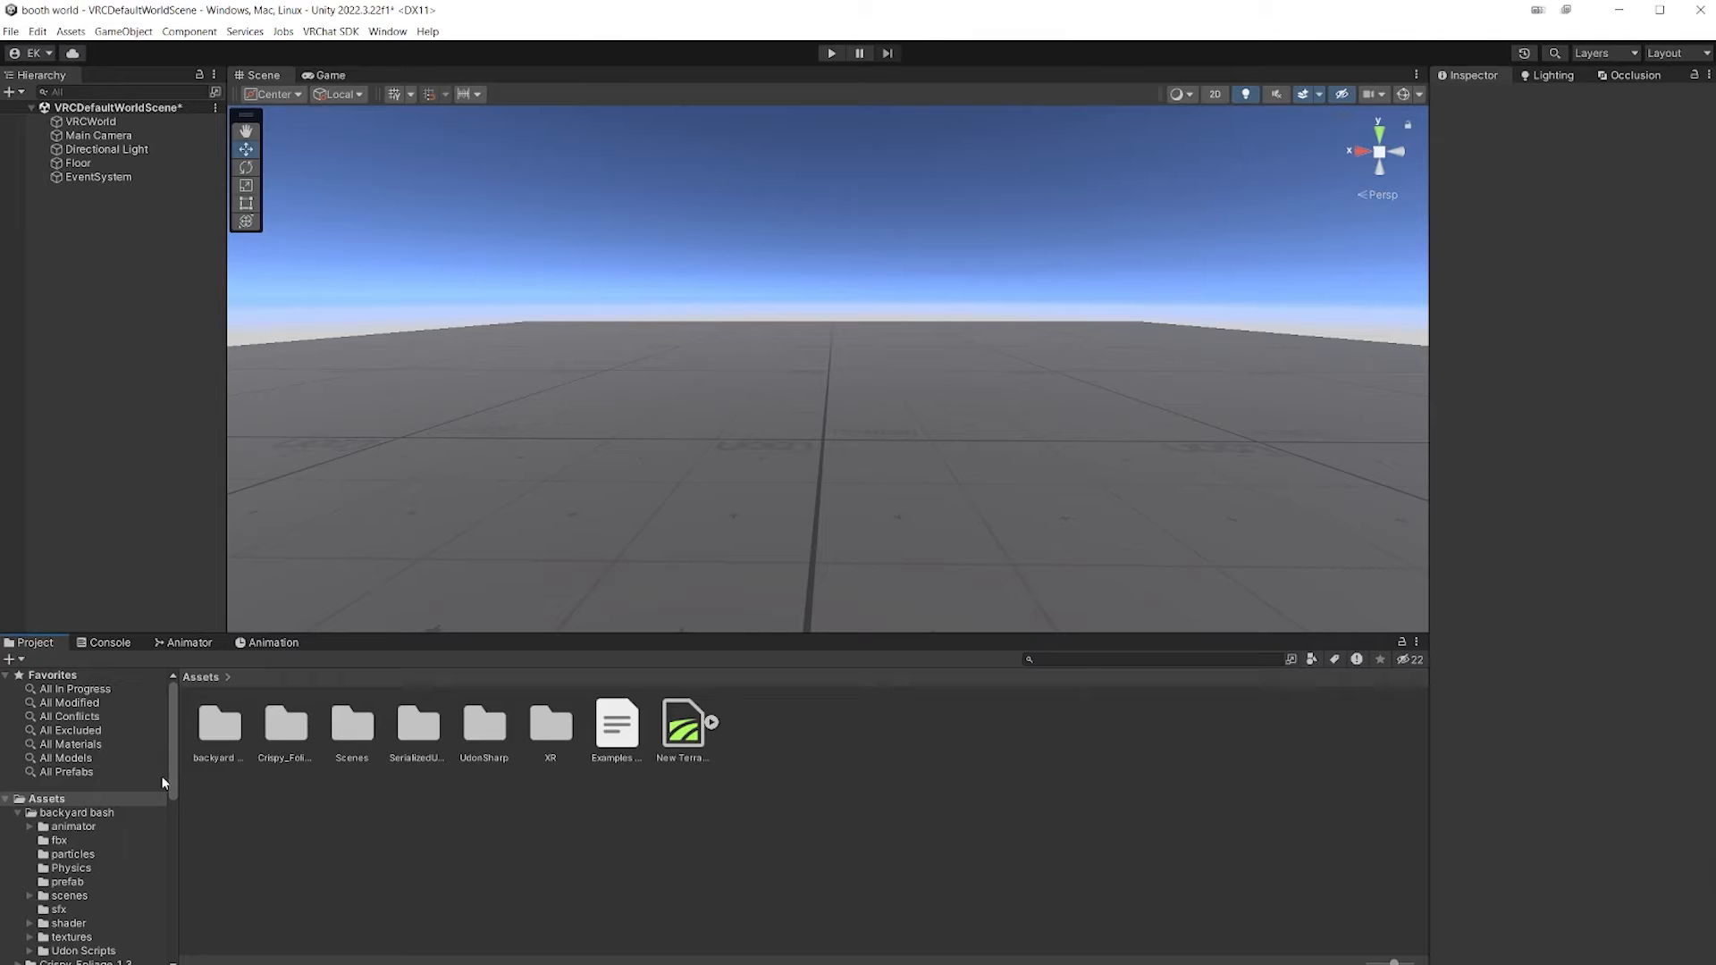
pyautogui.click(214, 757)
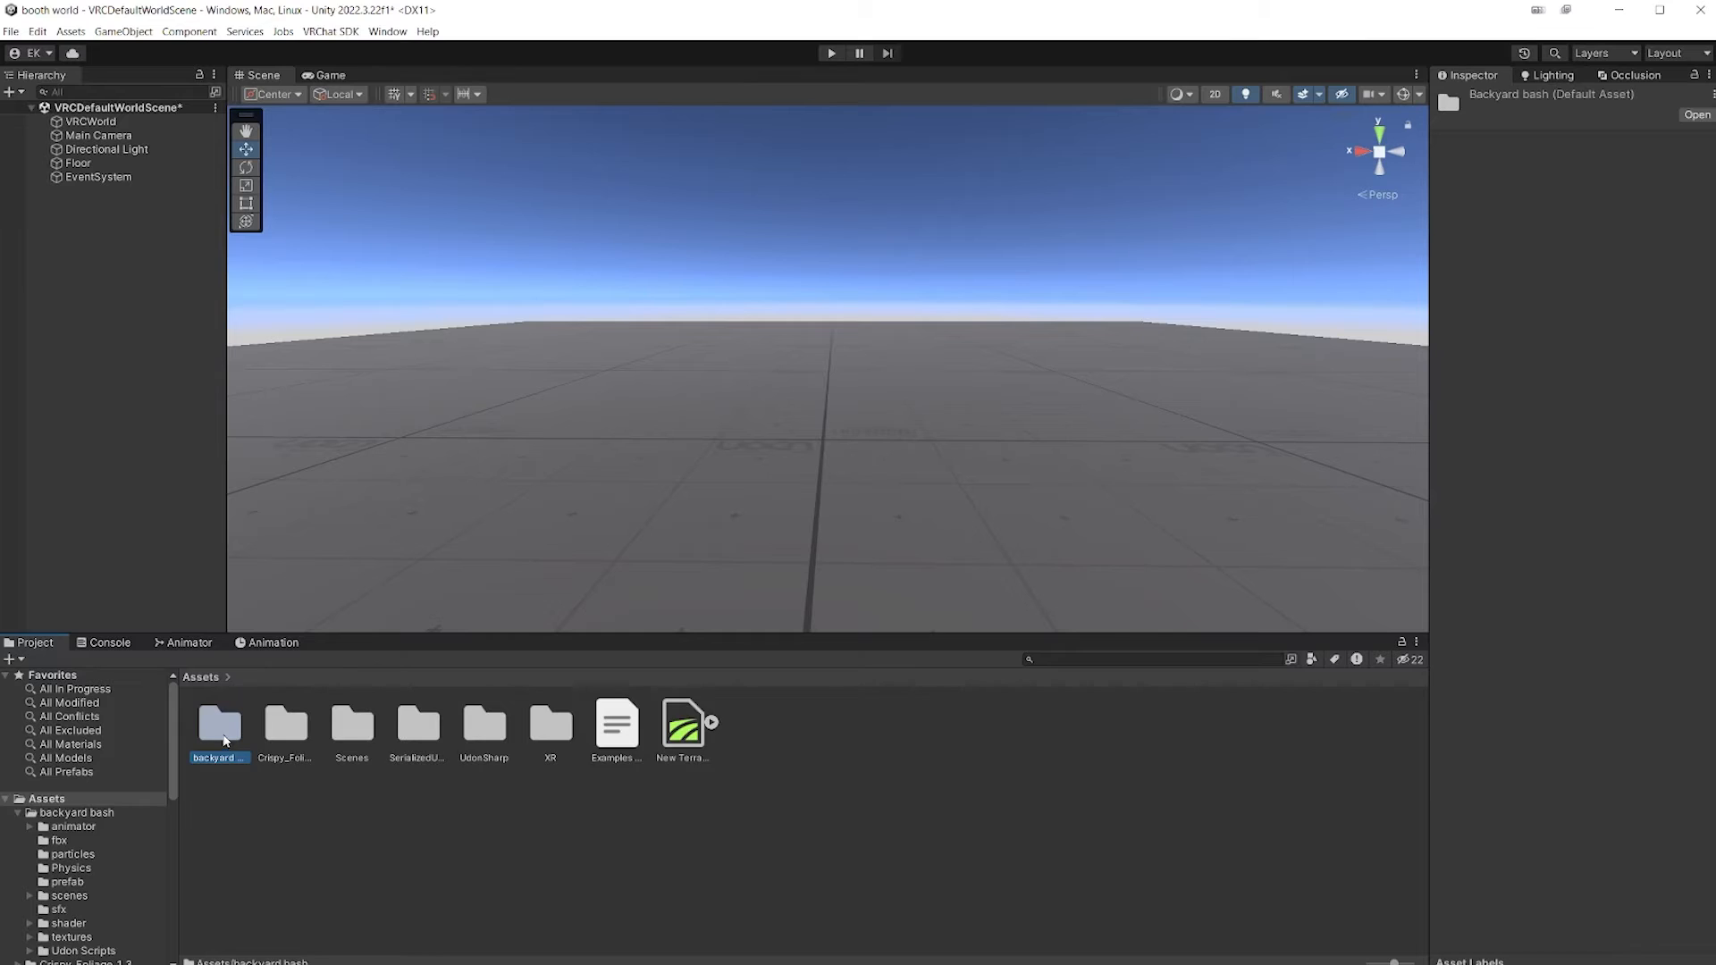
pyautogui.doubleClick(213, 746)
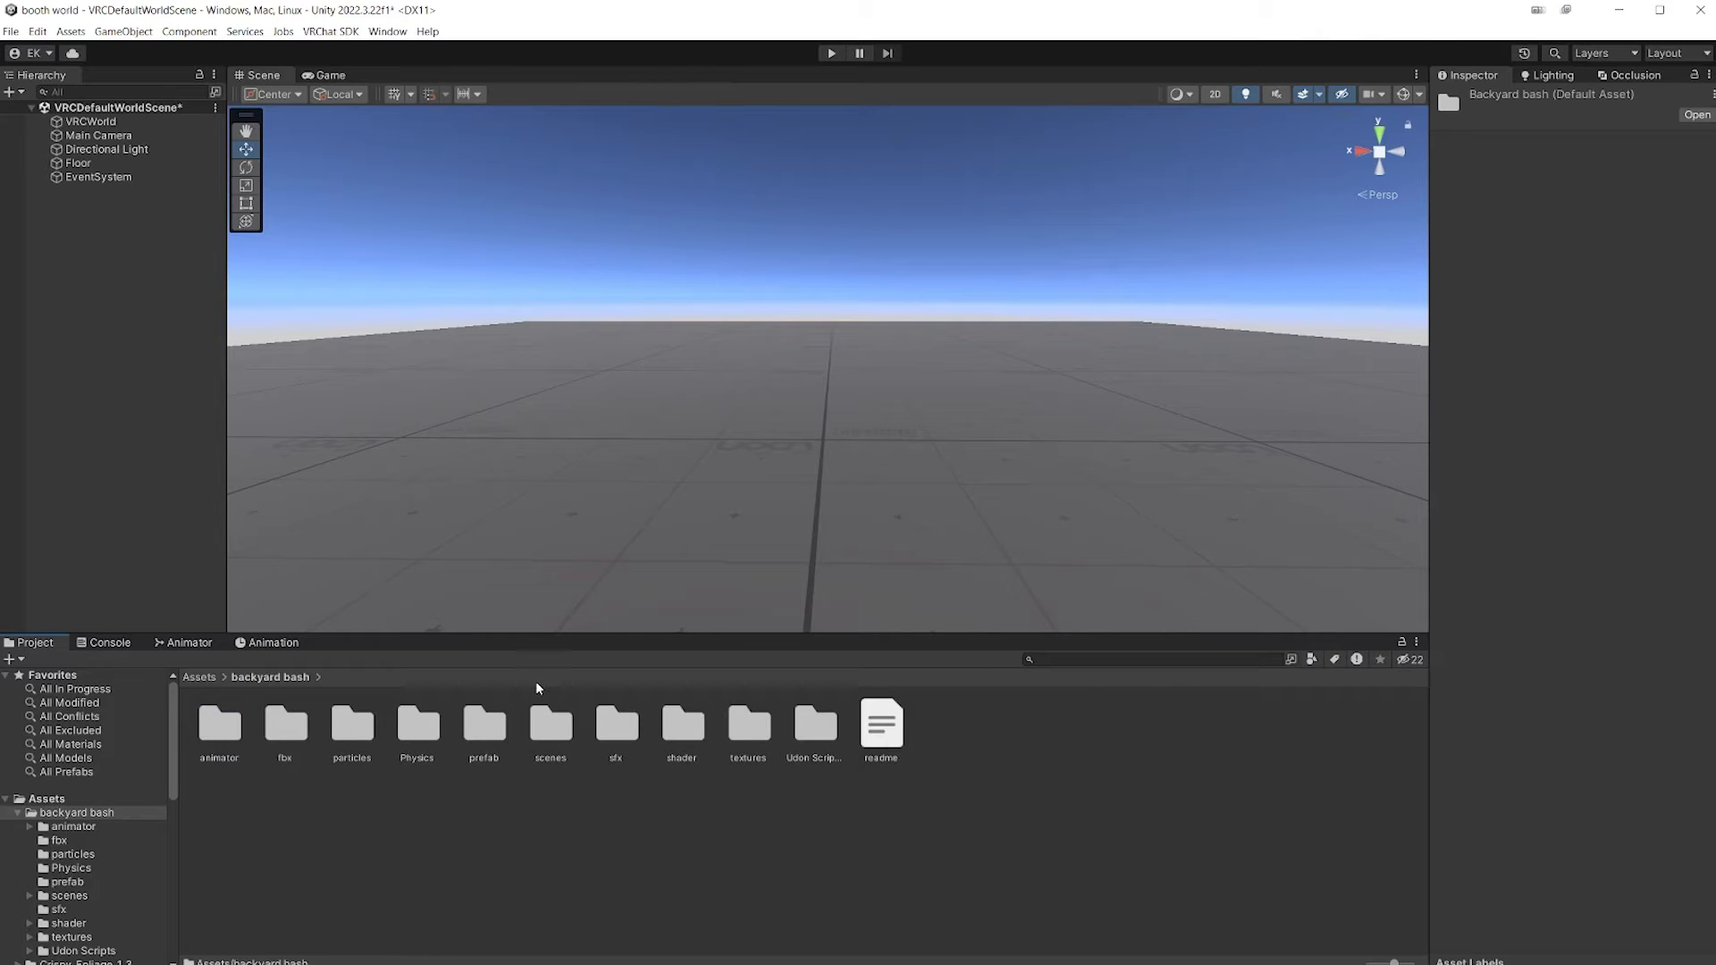
# - Switch to the browser and read the setup instructions on the Backyard Bash BOOTH page, including the third-party asset imports
pyautogui.hotkey('alt', 'Tab')
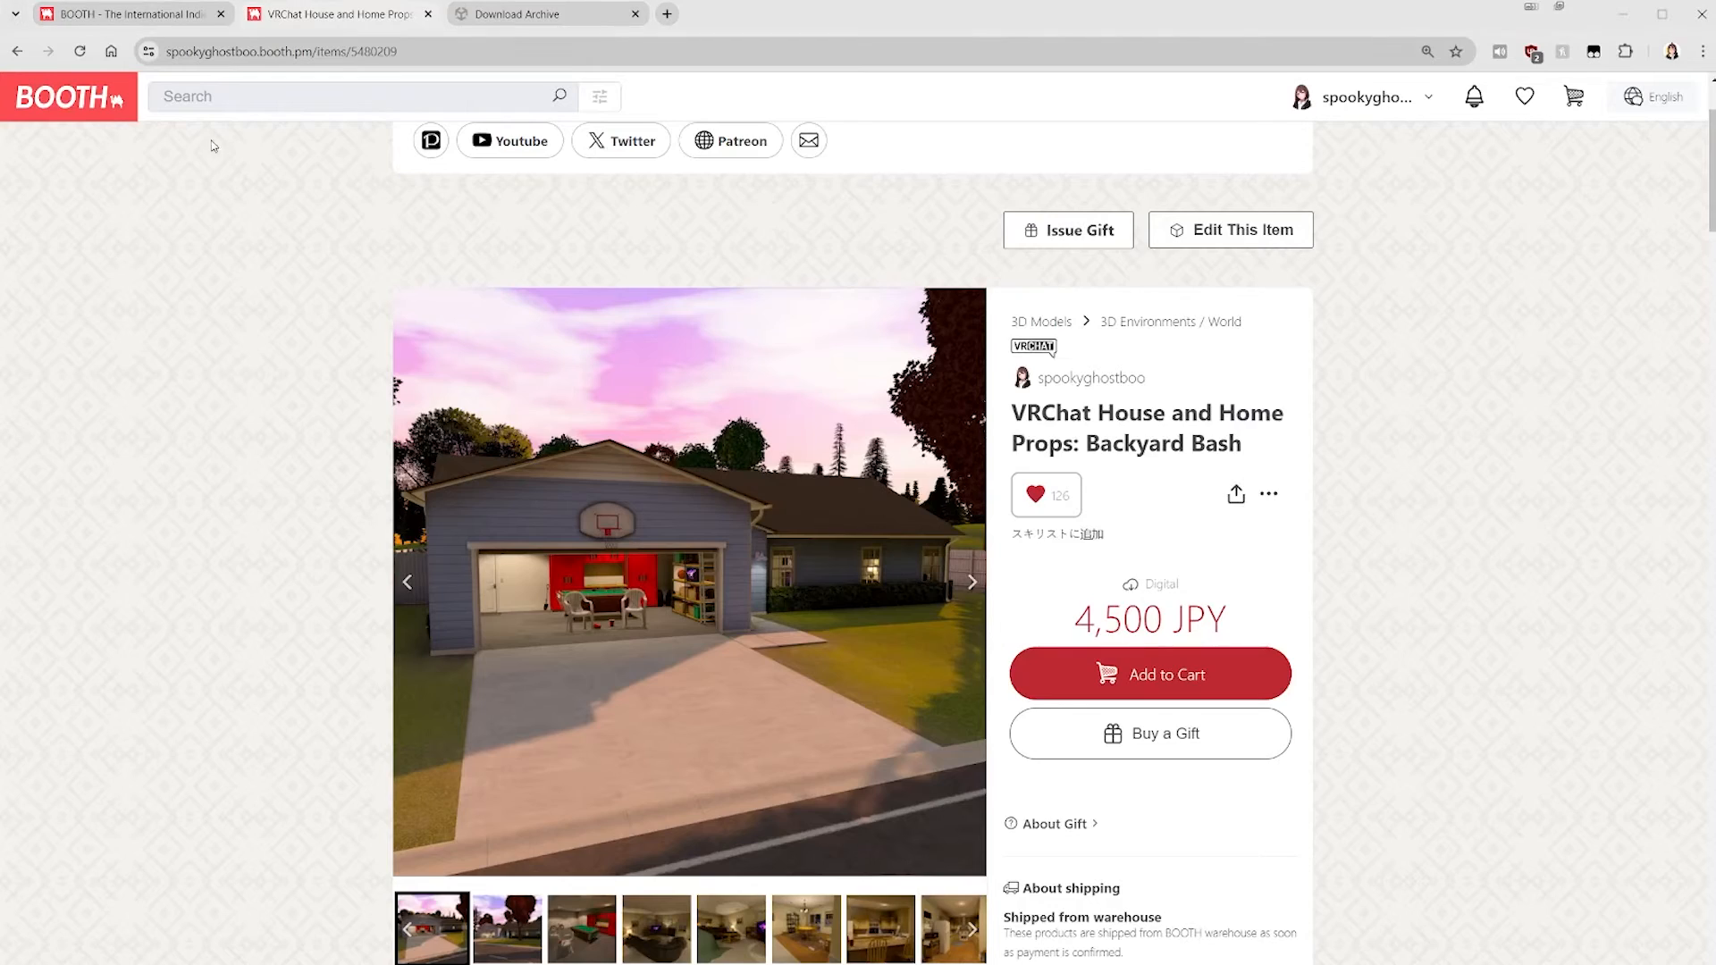
pyautogui.scroll(-4, 599, 651)
pyautogui.scroll(-8, 599, 651)
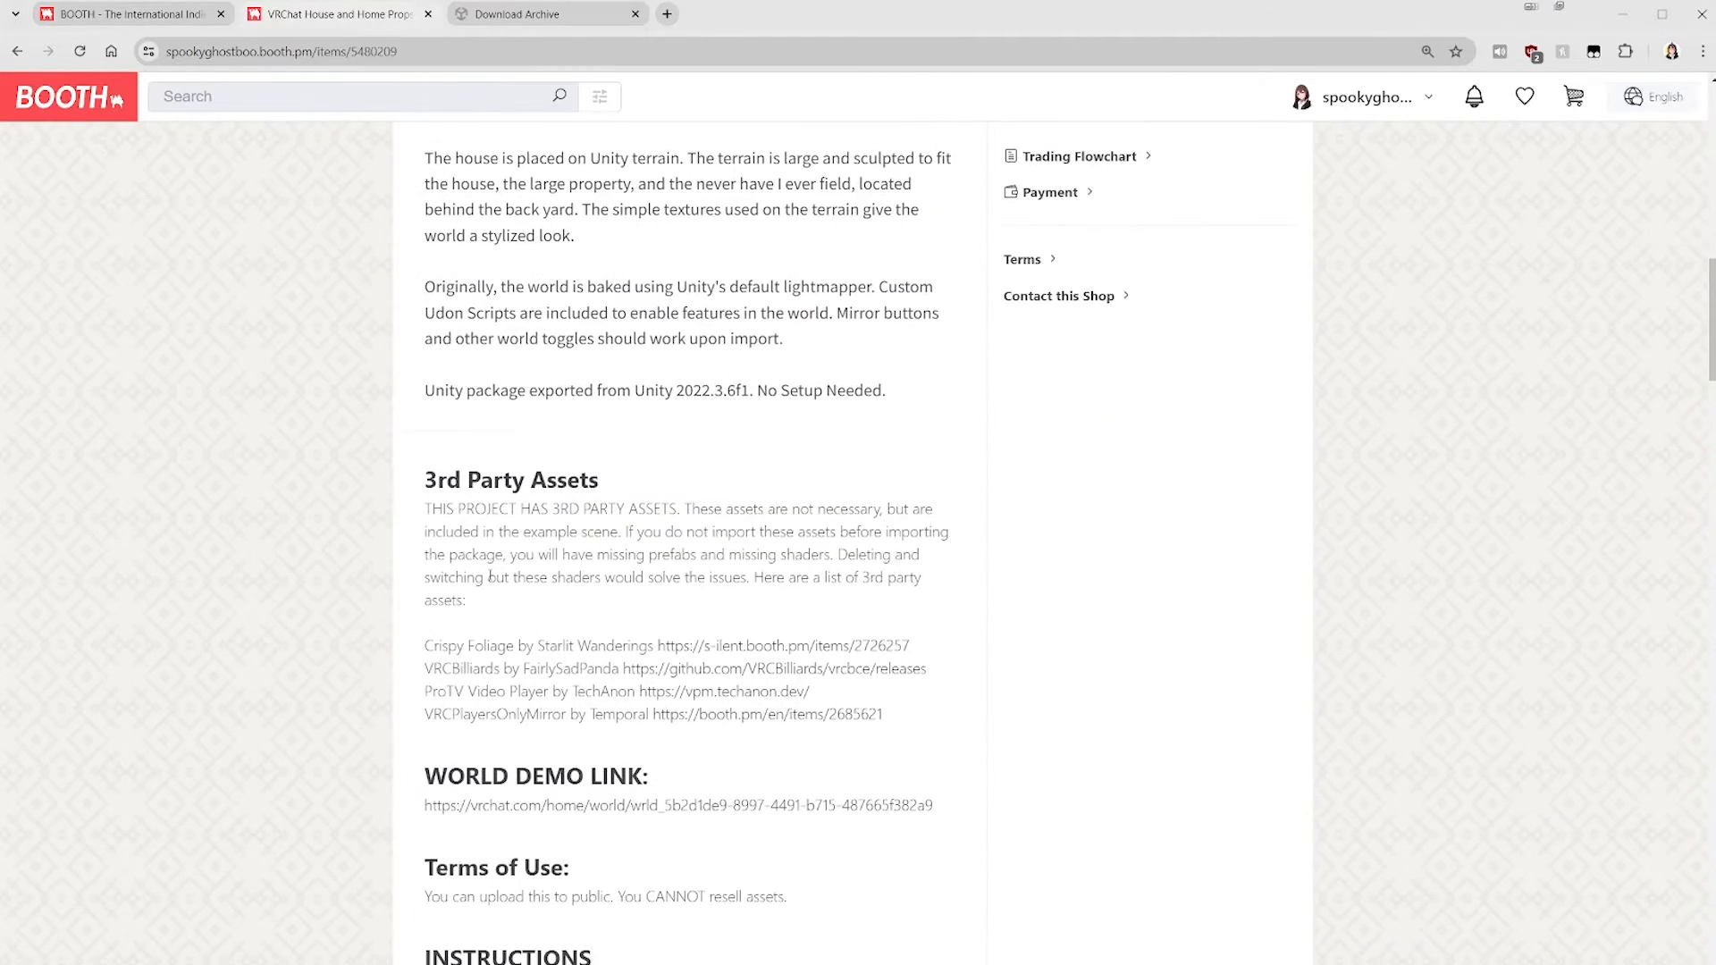
pyautogui.scroll(-2, 412, 486)
pyautogui.scroll(-3, 413, 486)
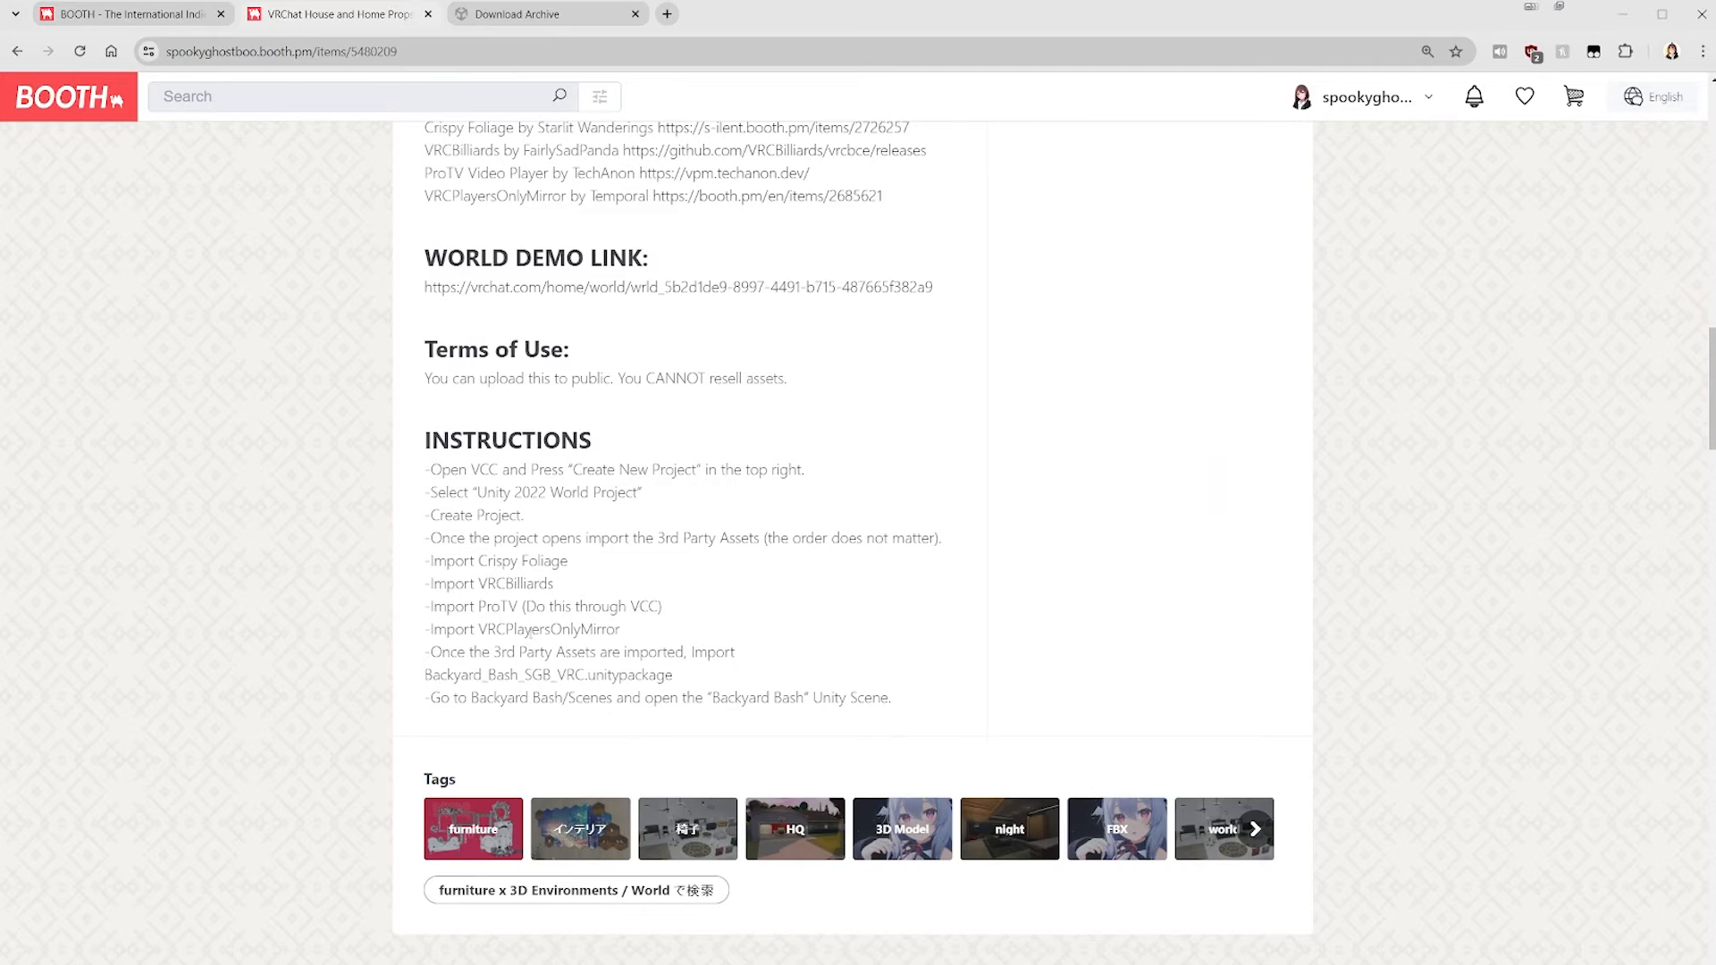
pyautogui.moveTo(424, 582); pyautogui.dragTo(566, 589)
pyautogui.click(591, 615)
pyautogui.moveTo(448, 586); pyautogui.dragTo(488, 585)
pyautogui.click(639, 645)
pyautogui.moveTo(568, 561); pyautogui.dragTo(485, 563)
pyautogui.click(640, 628)
# - Examine the 3rd Party Assets section of the BOOTH page and its list of required downloads
pyautogui.scroll(1, 641, 628)
pyautogui.scroll(4, 641, 629)
pyautogui.moveTo(425, 473); pyautogui.dragTo(839, 521)
pyautogui.click(580, 450)
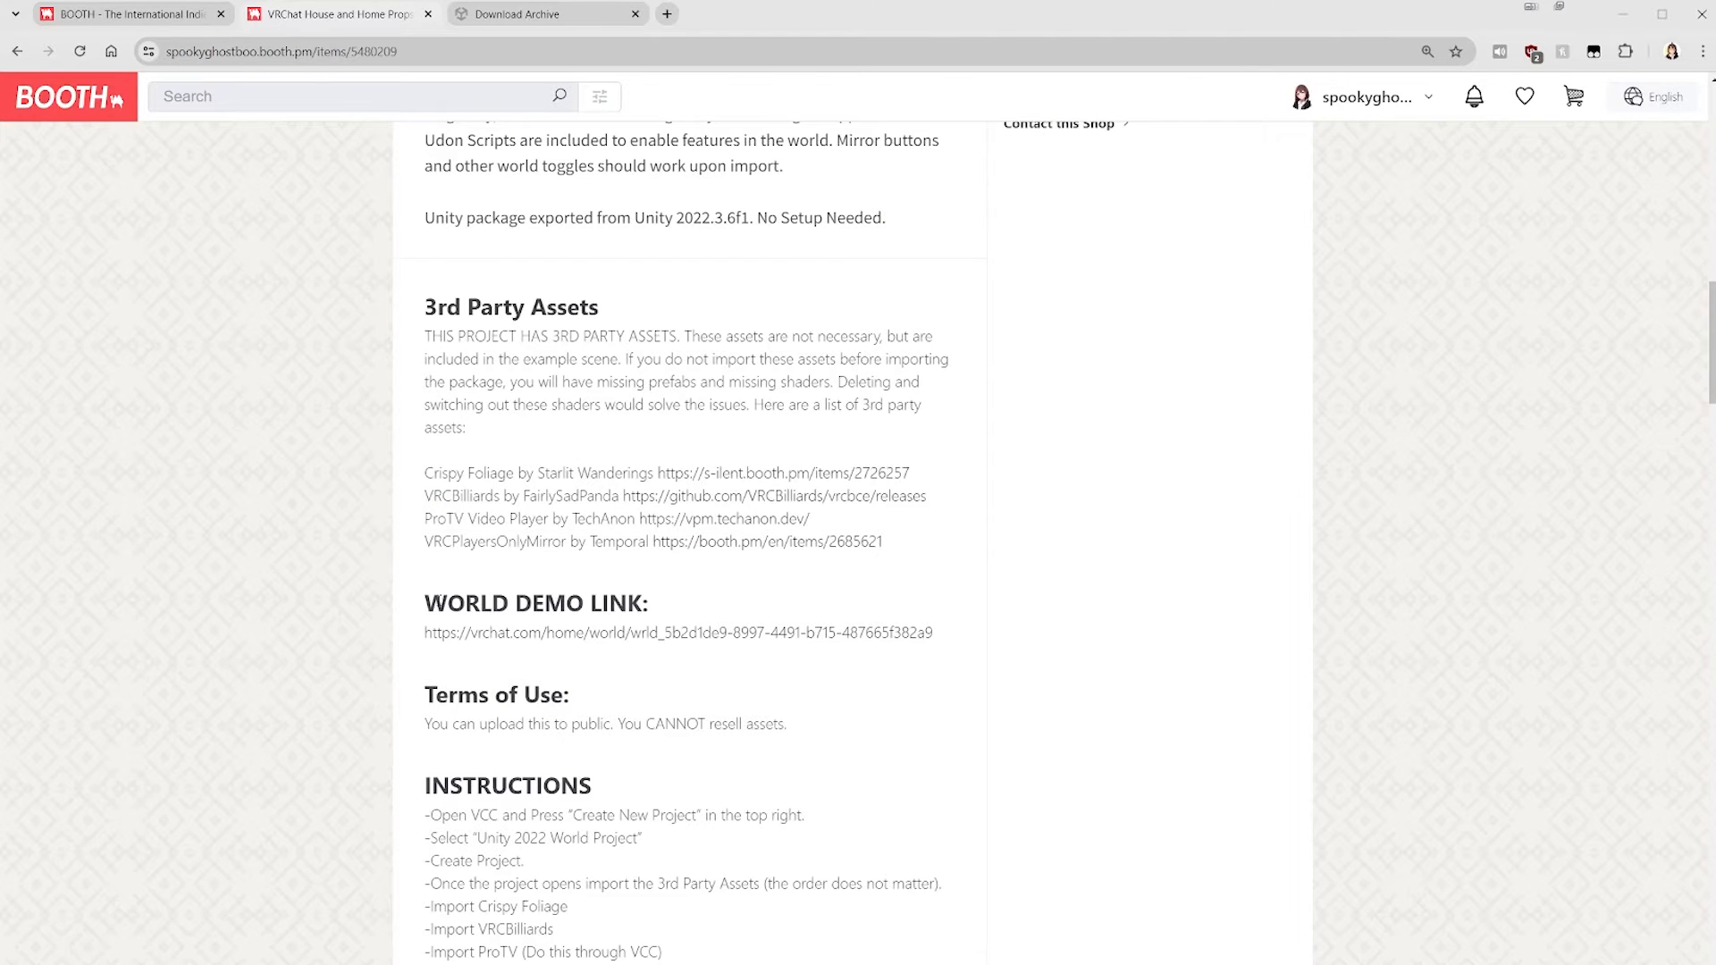
pyautogui.moveTo(966, 541); pyautogui.dragTo(417, 464)
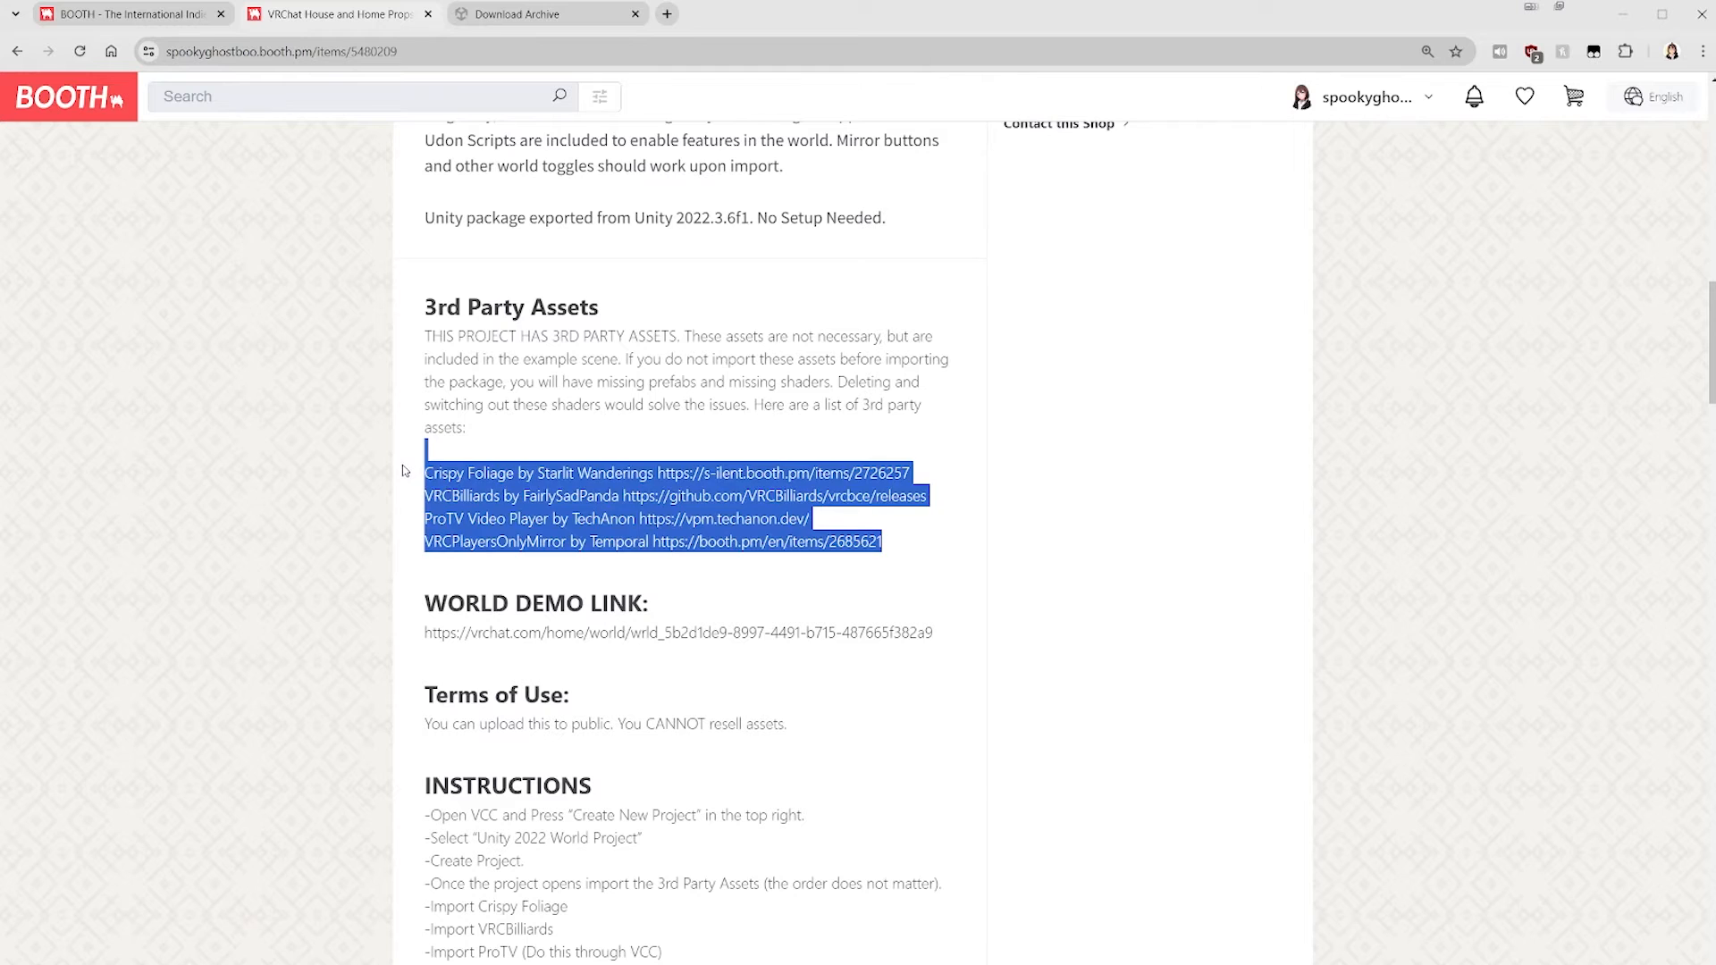
pyautogui.click(408, 467)
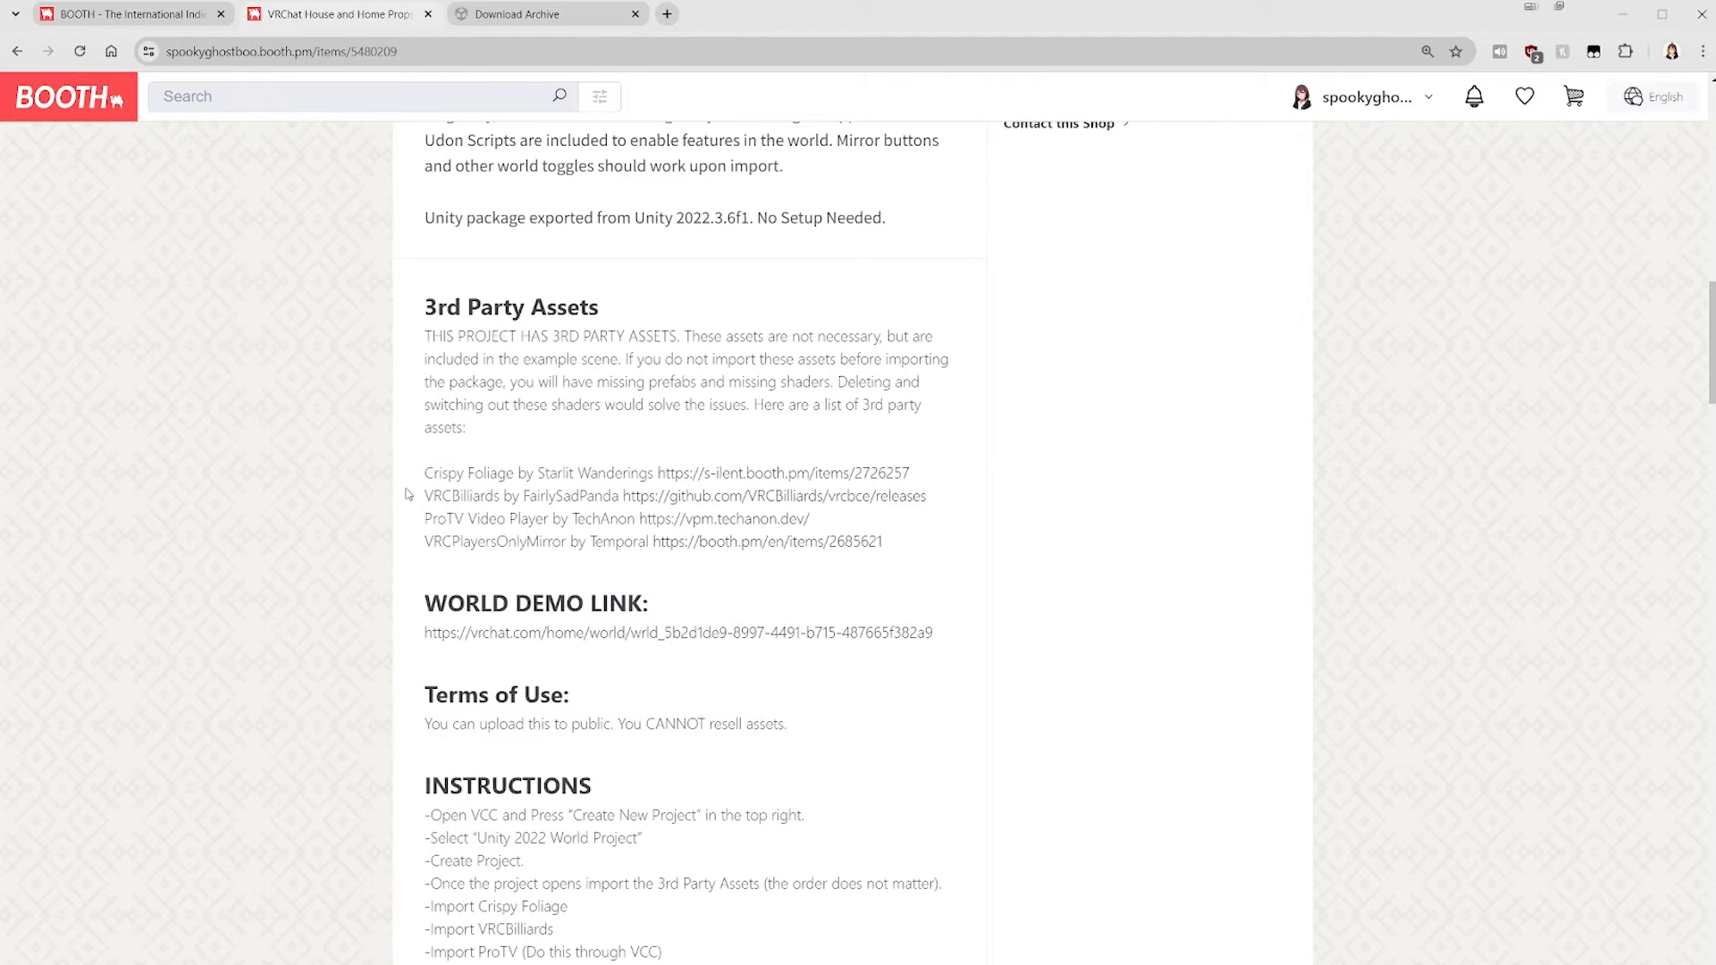
pyautogui.moveTo(417, 487); pyautogui.dragTo(507, 474)
pyautogui.click(506, 473)
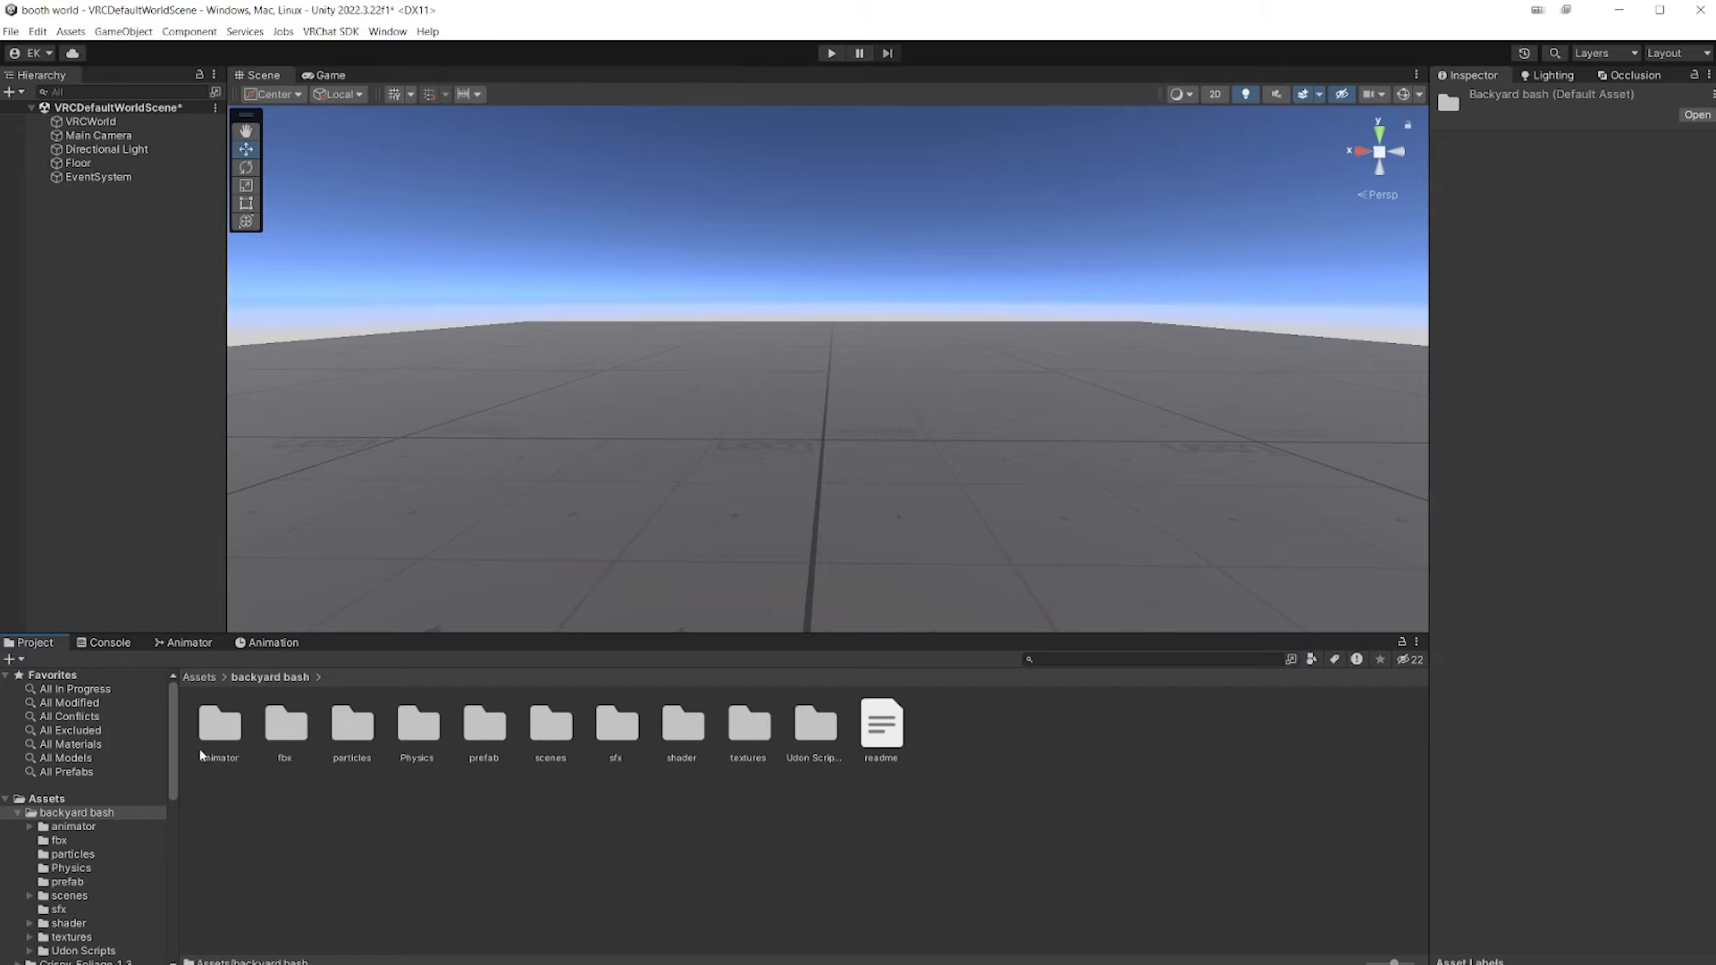
# - Return to Unity, check the models in the fbx folder and open the prefab folder of backyard bash
pyautogui.doubleClick(282, 725)
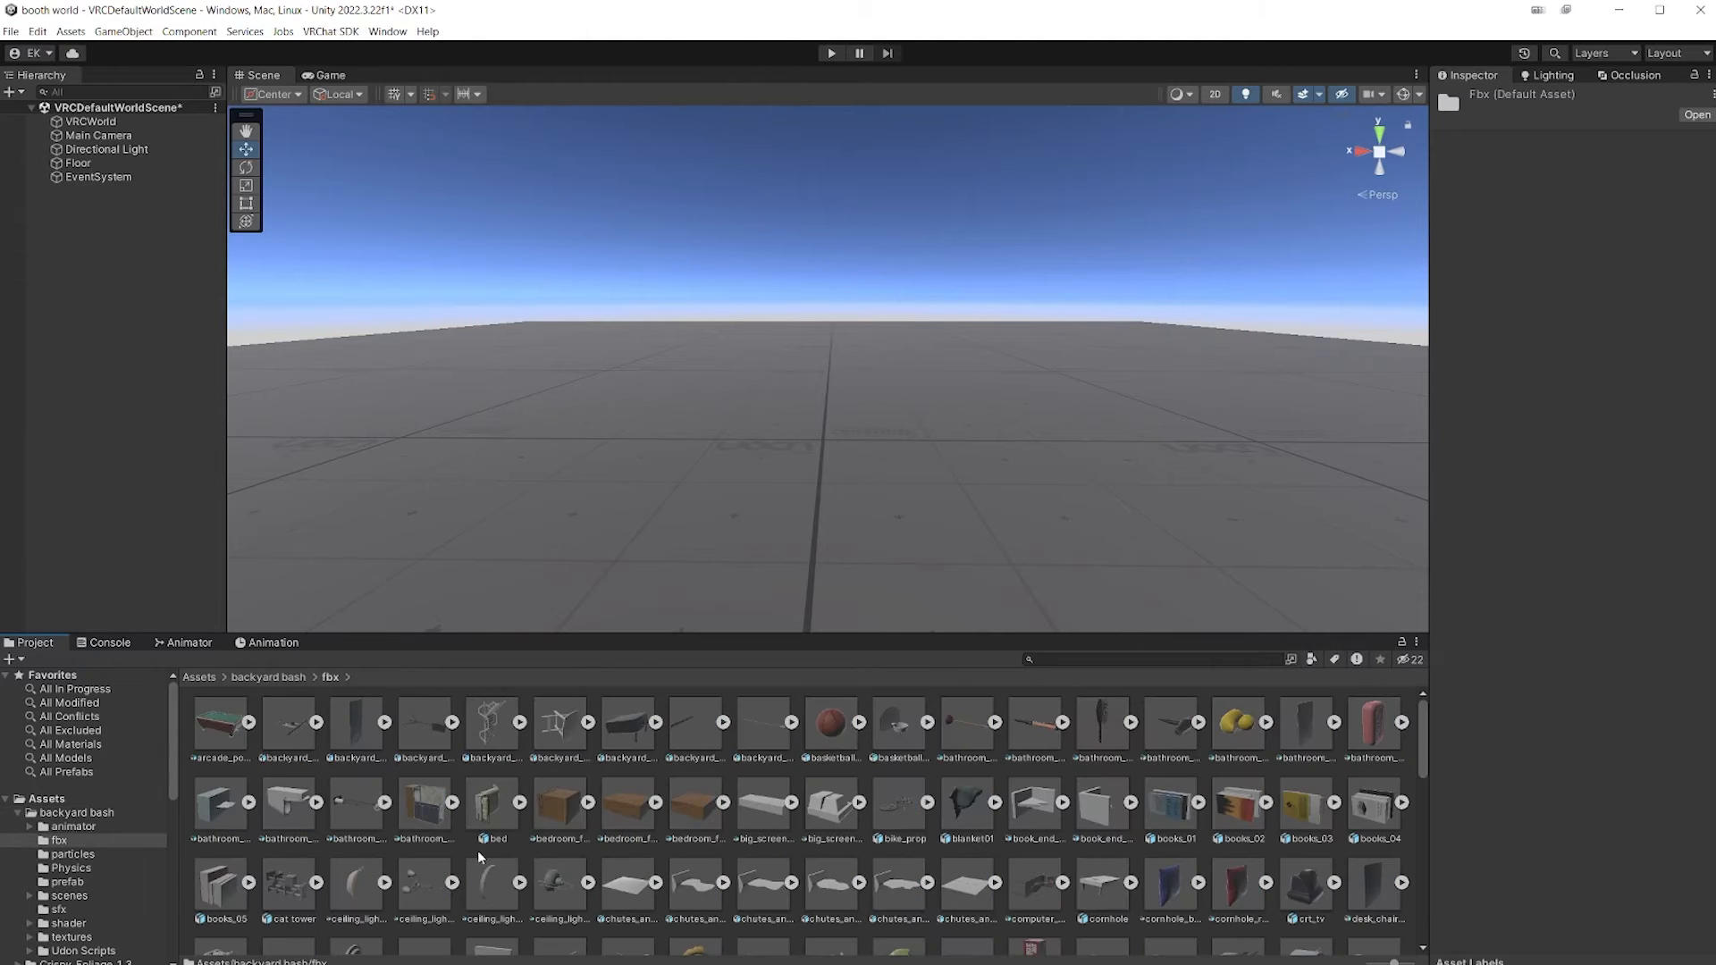
pyautogui.click(269, 677)
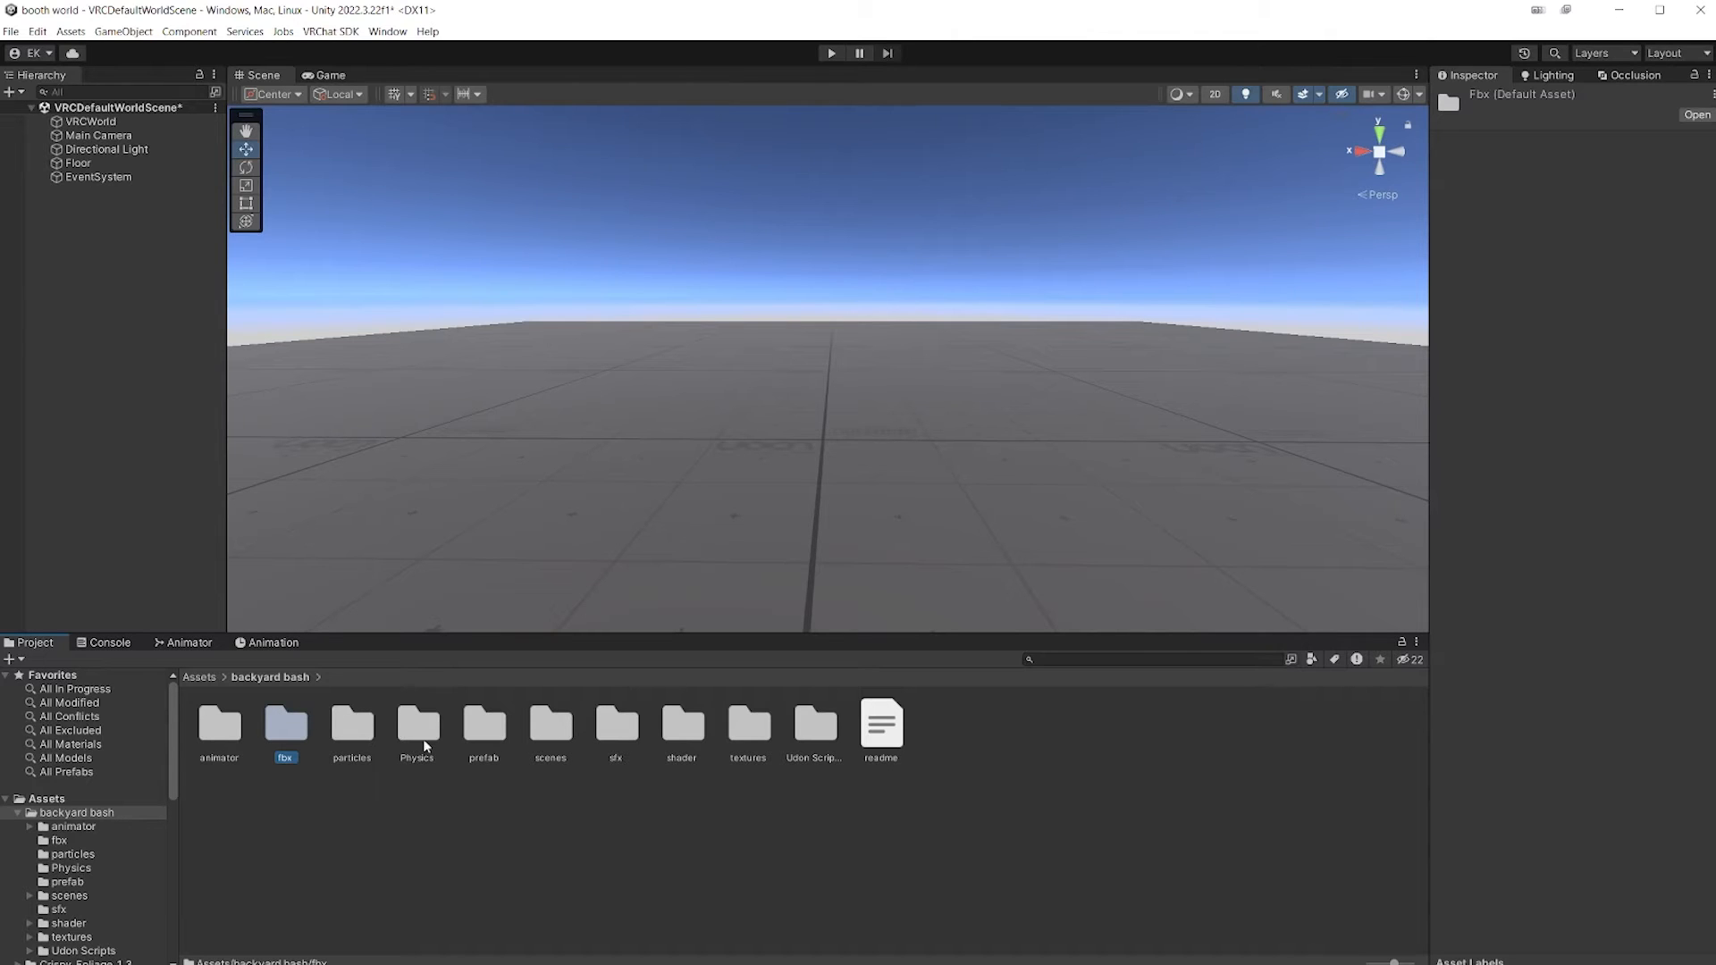
pyautogui.doubleClick(484, 724)
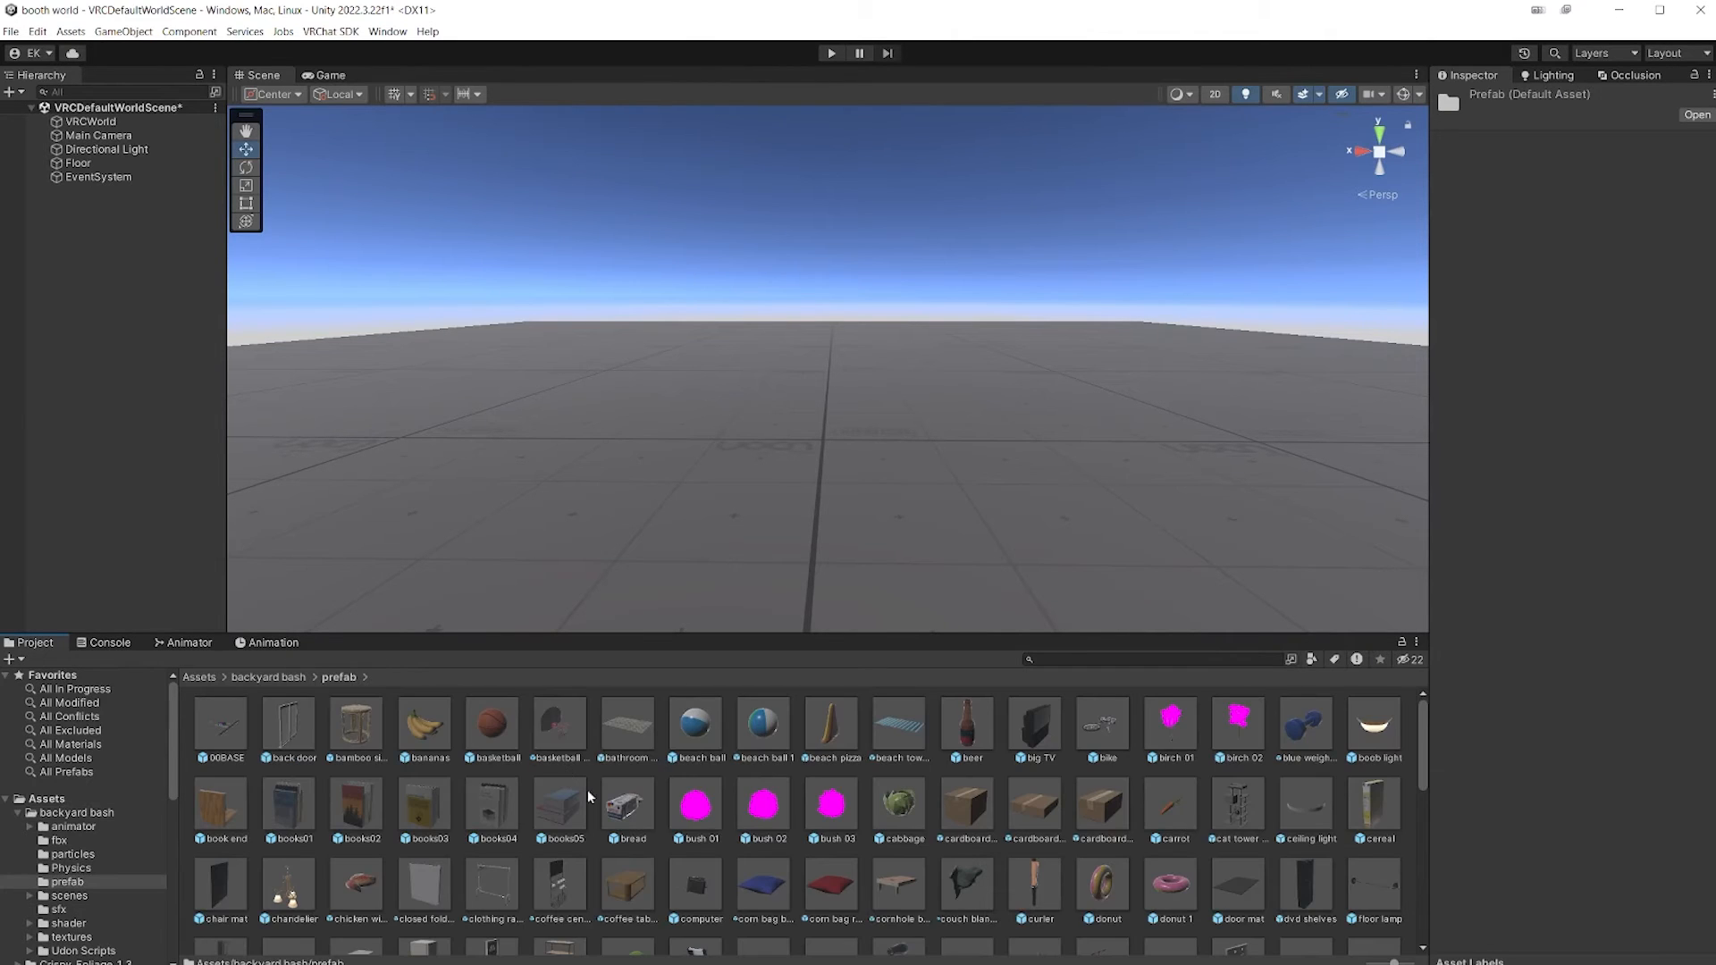
# - Place the cornhole board, cardboard box 02 and cardboard box 01 prefabs on the scene's floor
pyautogui.moveTo(898, 884); pyautogui.dragTo(770, 505)
pyautogui.moveTo(1034, 807); pyautogui.dragTo(893, 458)
pyautogui.moveTo(967, 806); pyautogui.dragTo(949, 540)
pyautogui.moveTo(947, 542); pyautogui.dragTo(890, 551, button='right')
pyautogui.click(888, 474)
pyautogui.moveTo(896, 491); pyautogui.dragTo(748, 509, button='right')
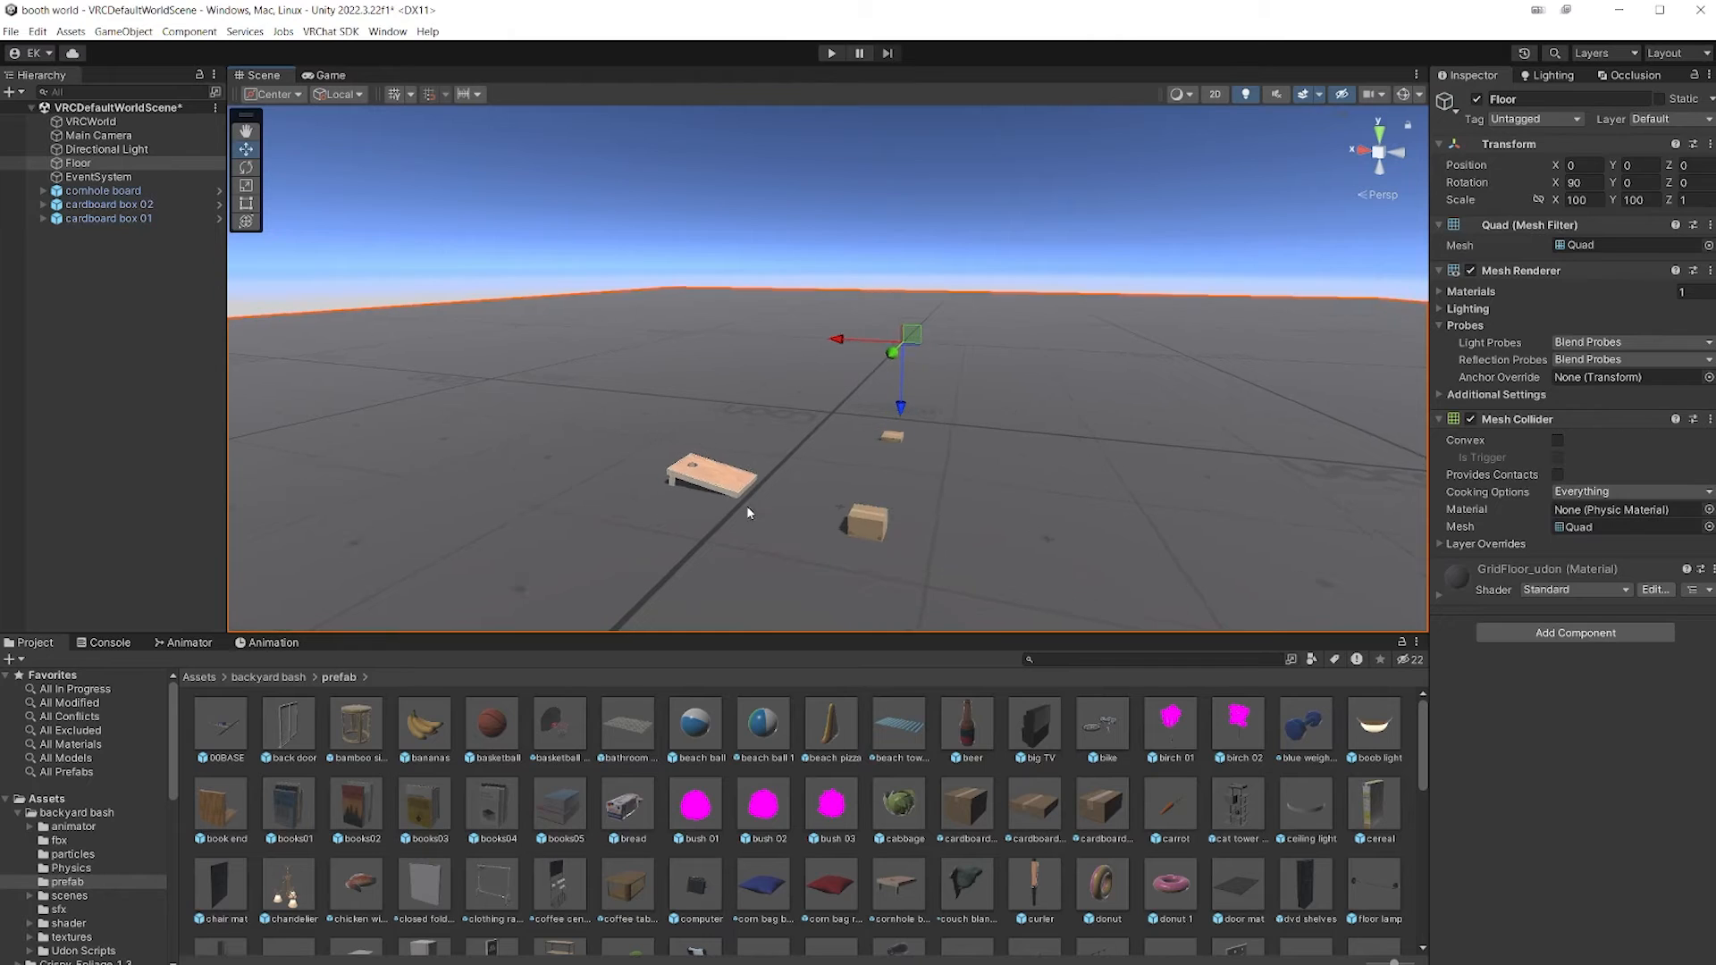
pyautogui.click(728, 505)
# - Add two laundry washers, hot tub 1, a microwave and a stove from the prefab folder to the scene
pyautogui.scroll(-3, 626, 817)
pyautogui.moveTo(617, 934); pyautogui.dragTo(601, 558)
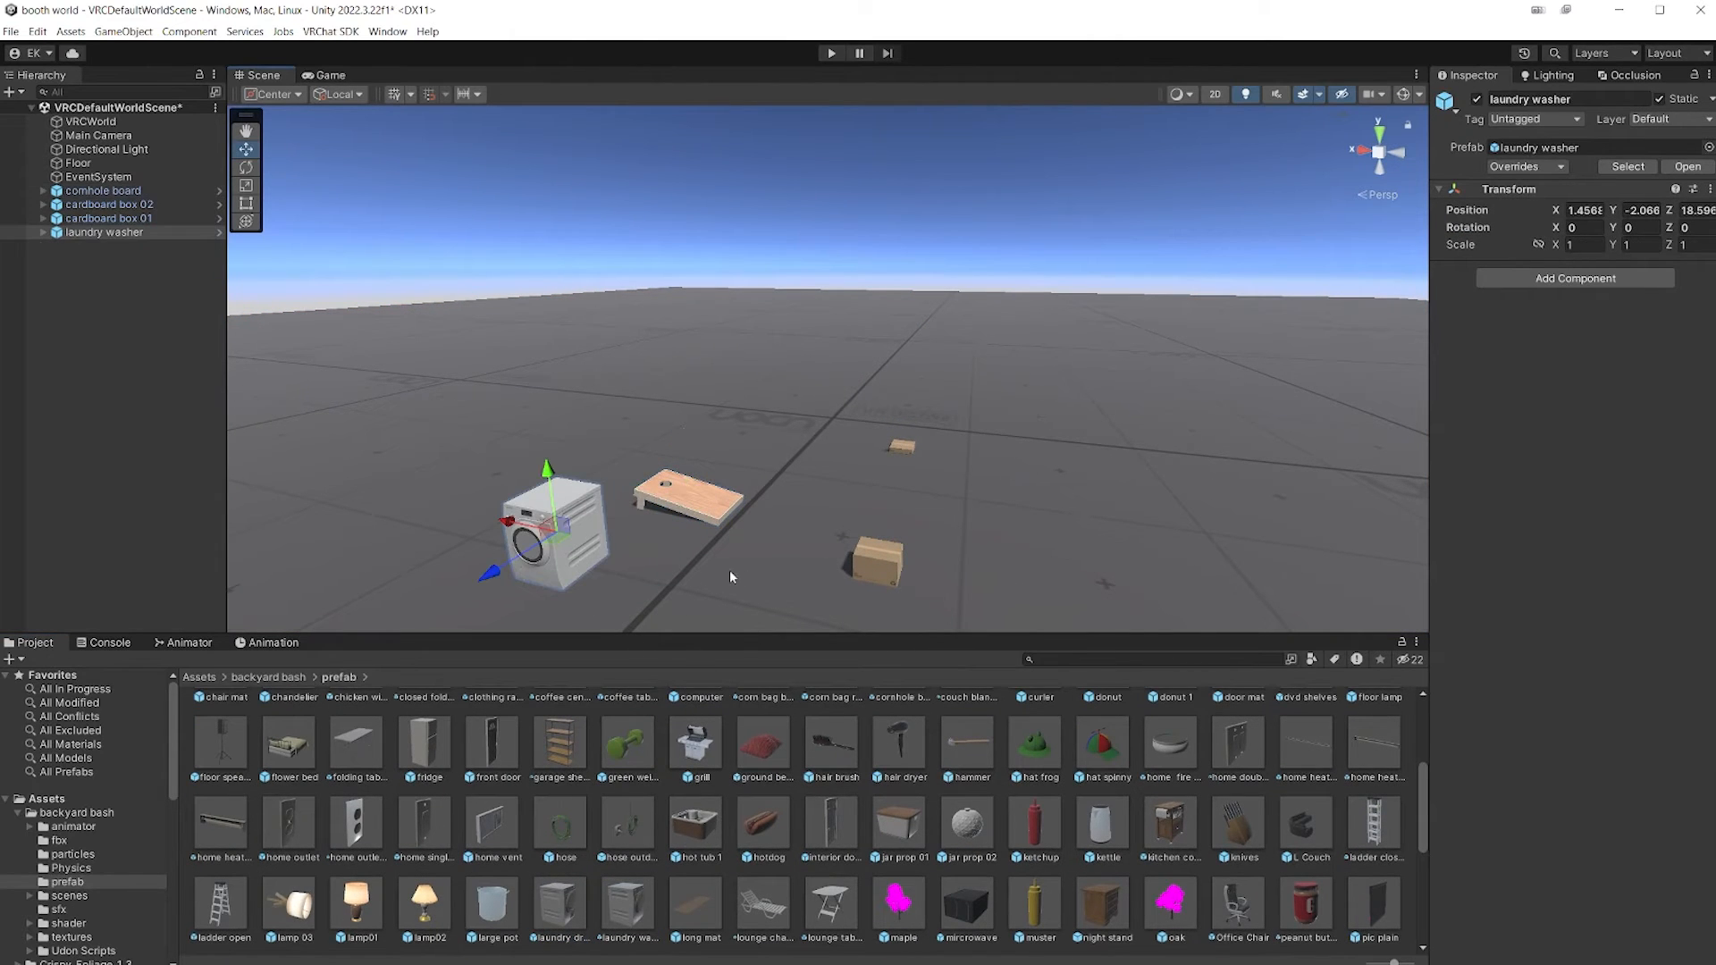
pyautogui.click(898, 826)
pyautogui.rightClick(898, 826)
pyautogui.click(682, 827)
pyautogui.moveTo(694, 822); pyautogui.dragTo(420, 496)
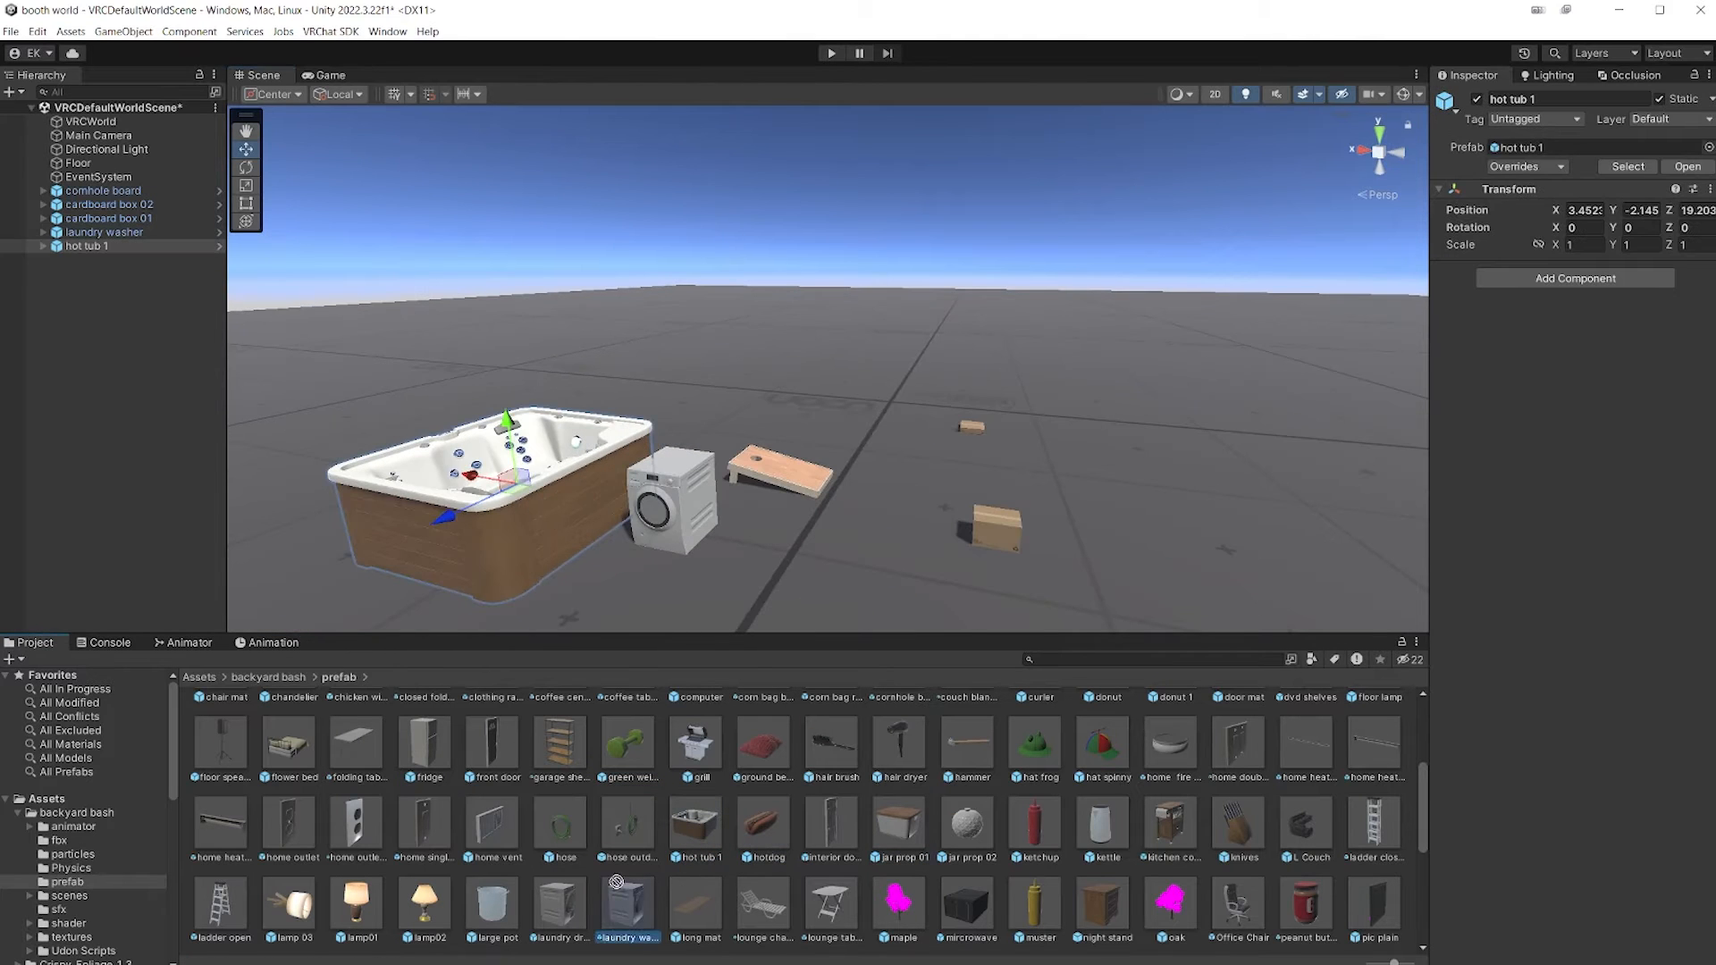
pyautogui.moveTo(608, 890); pyautogui.dragTo(715, 527)
pyautogui.moveTo(714, 527); pyautogui.dragTo(804, 518, button='right')
pyautogui.moveTo(961, 913); pyautogui.dragTo(925, 585)
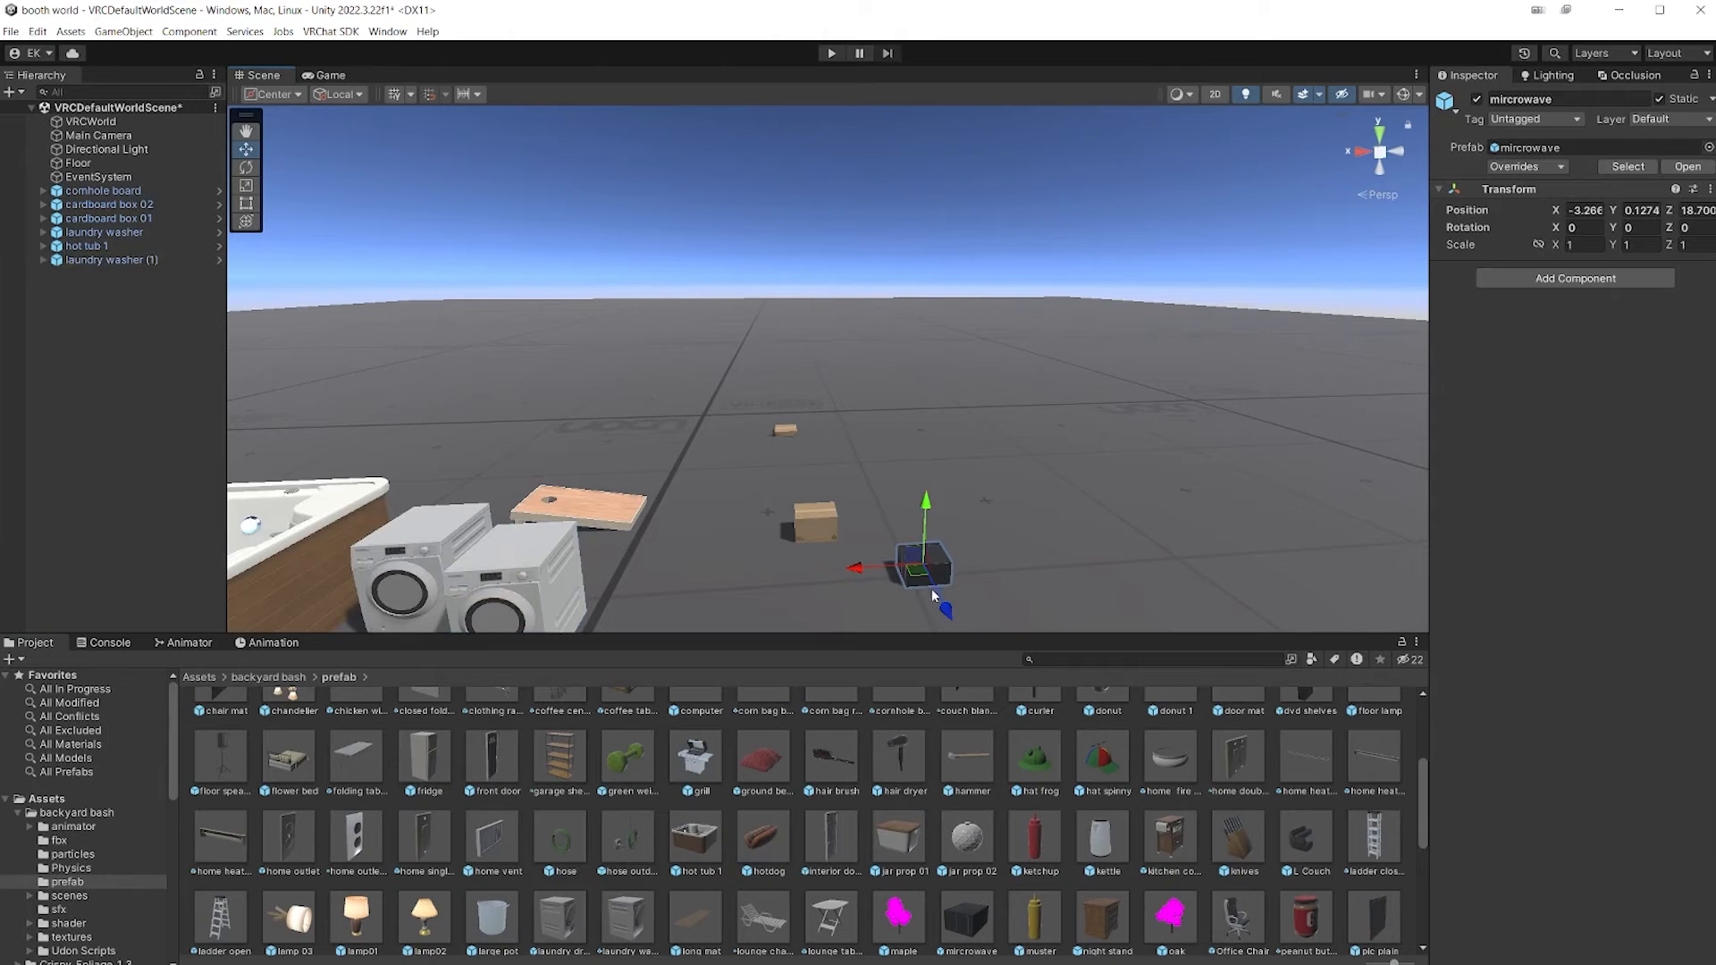
pyautogui.moveTo(925, 585); pyautogui.dragTo(858, 554, button='right')
# - Open the backyard bash scene from the package's scenes folder, discarding the changes to VRCDefaultWorldScene
pyautogui.click(268, 677)
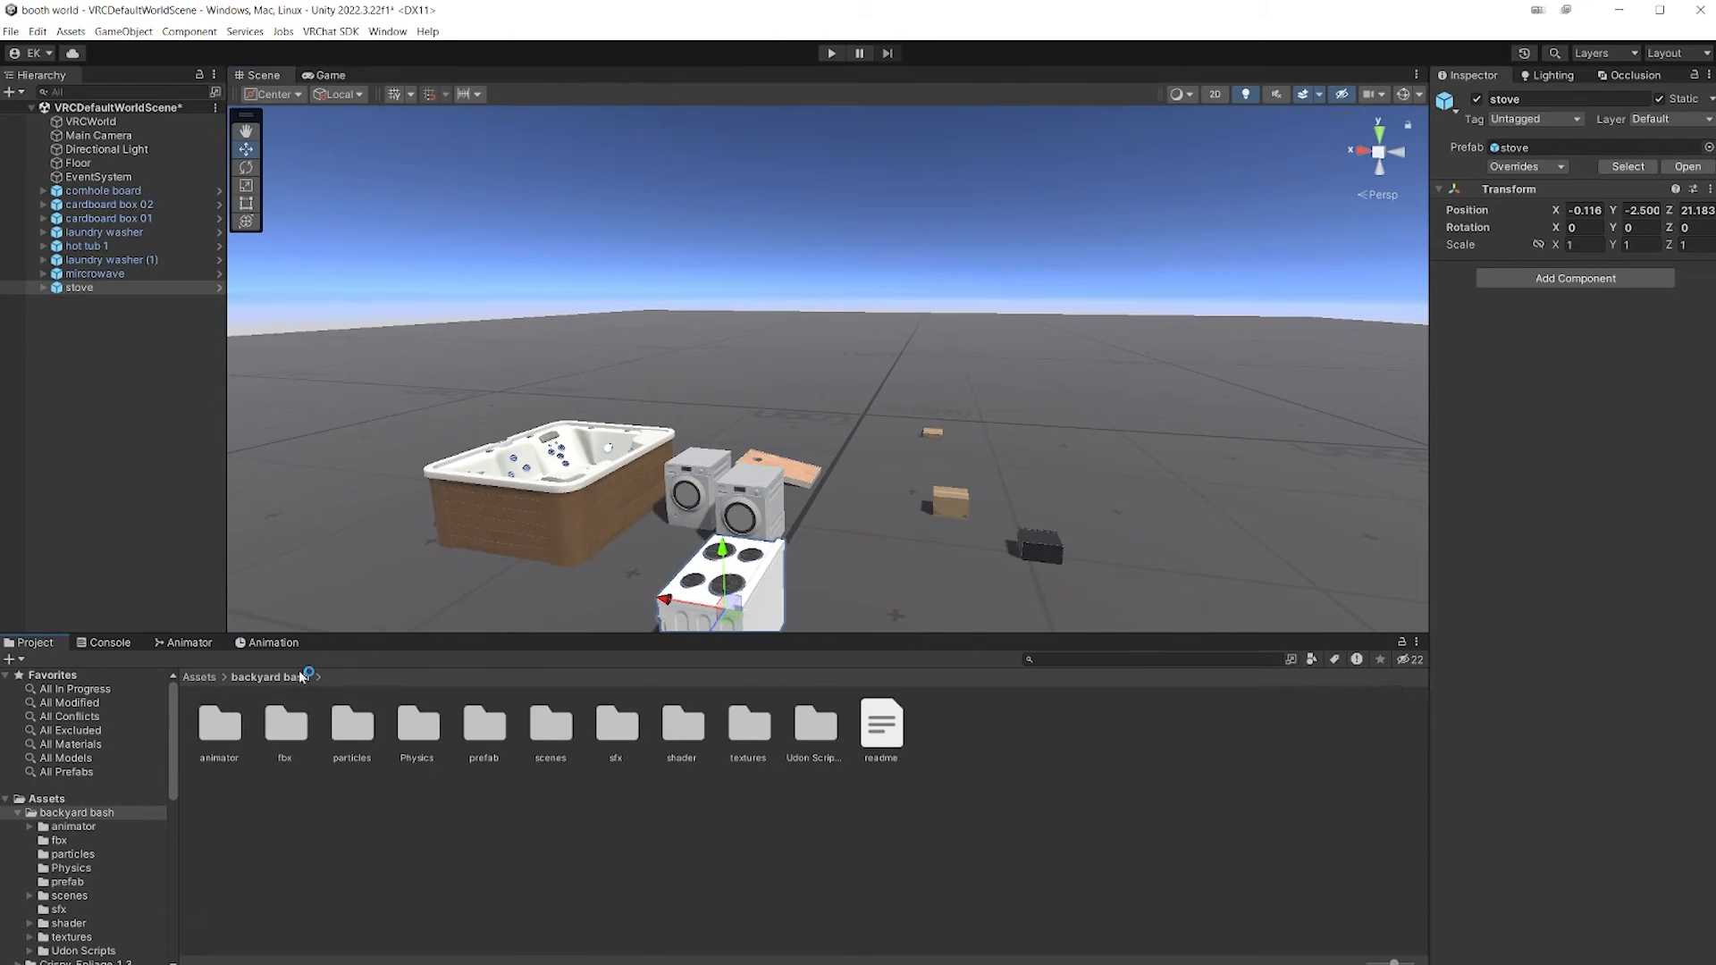
pyautogui.doubleClick(550, 726)
pyautogui.click(352, 725)
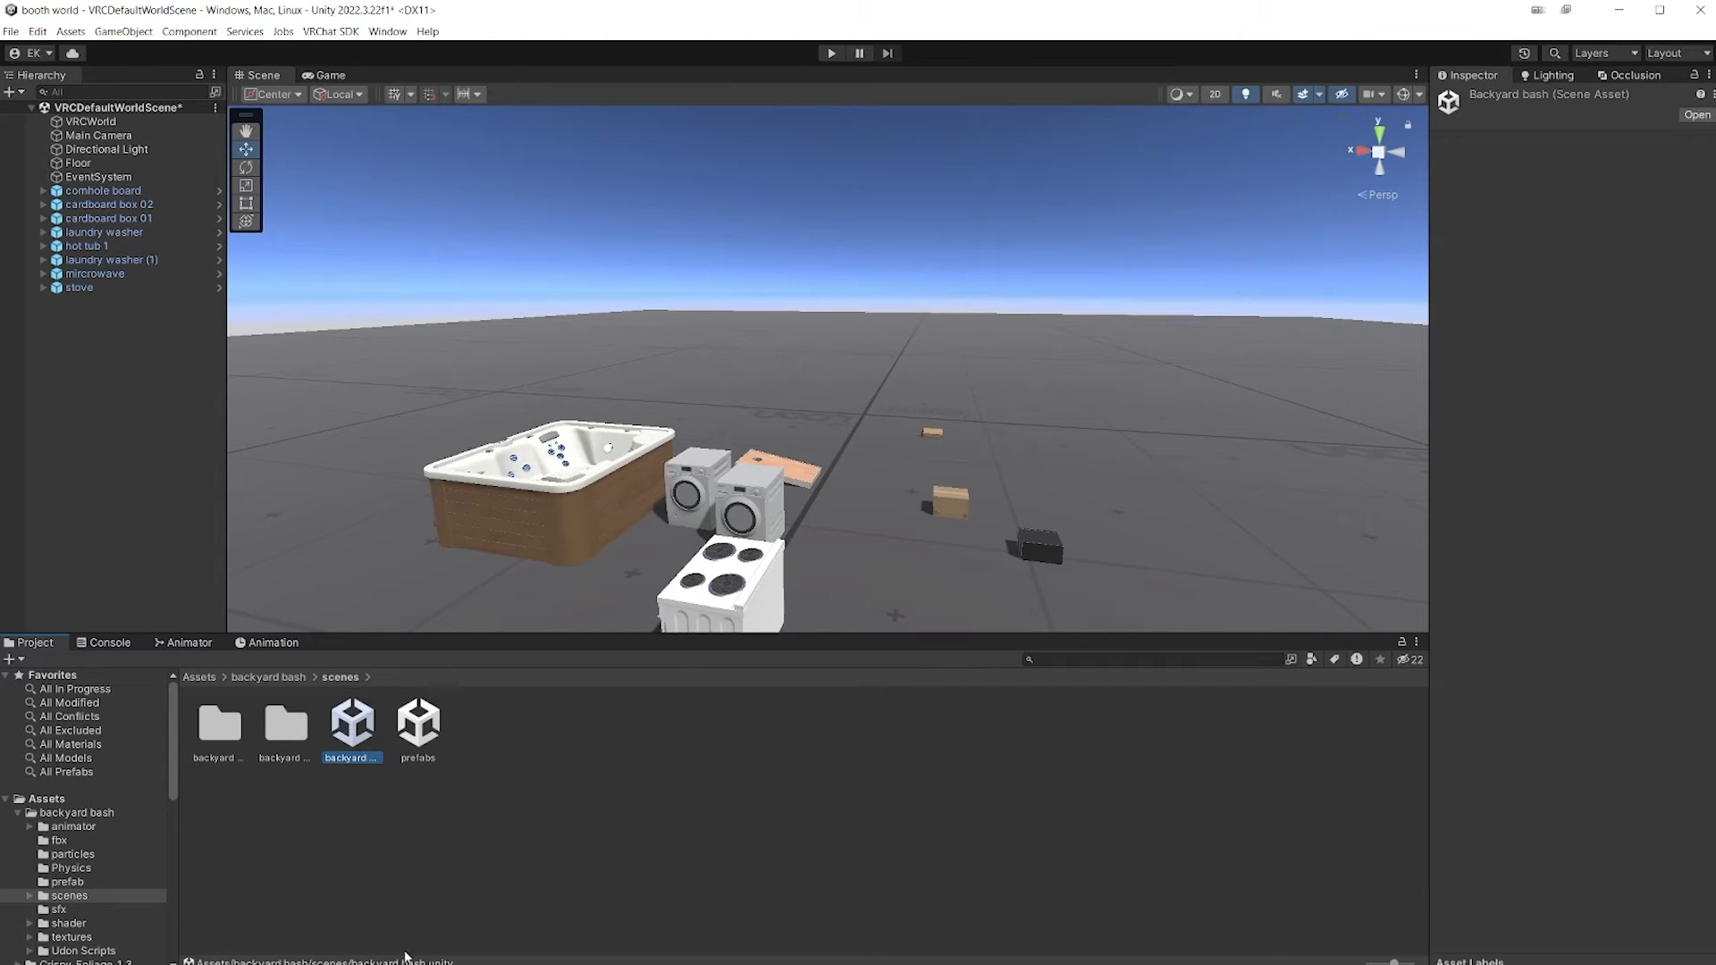
pyautogui.doubleClick(358, 734)
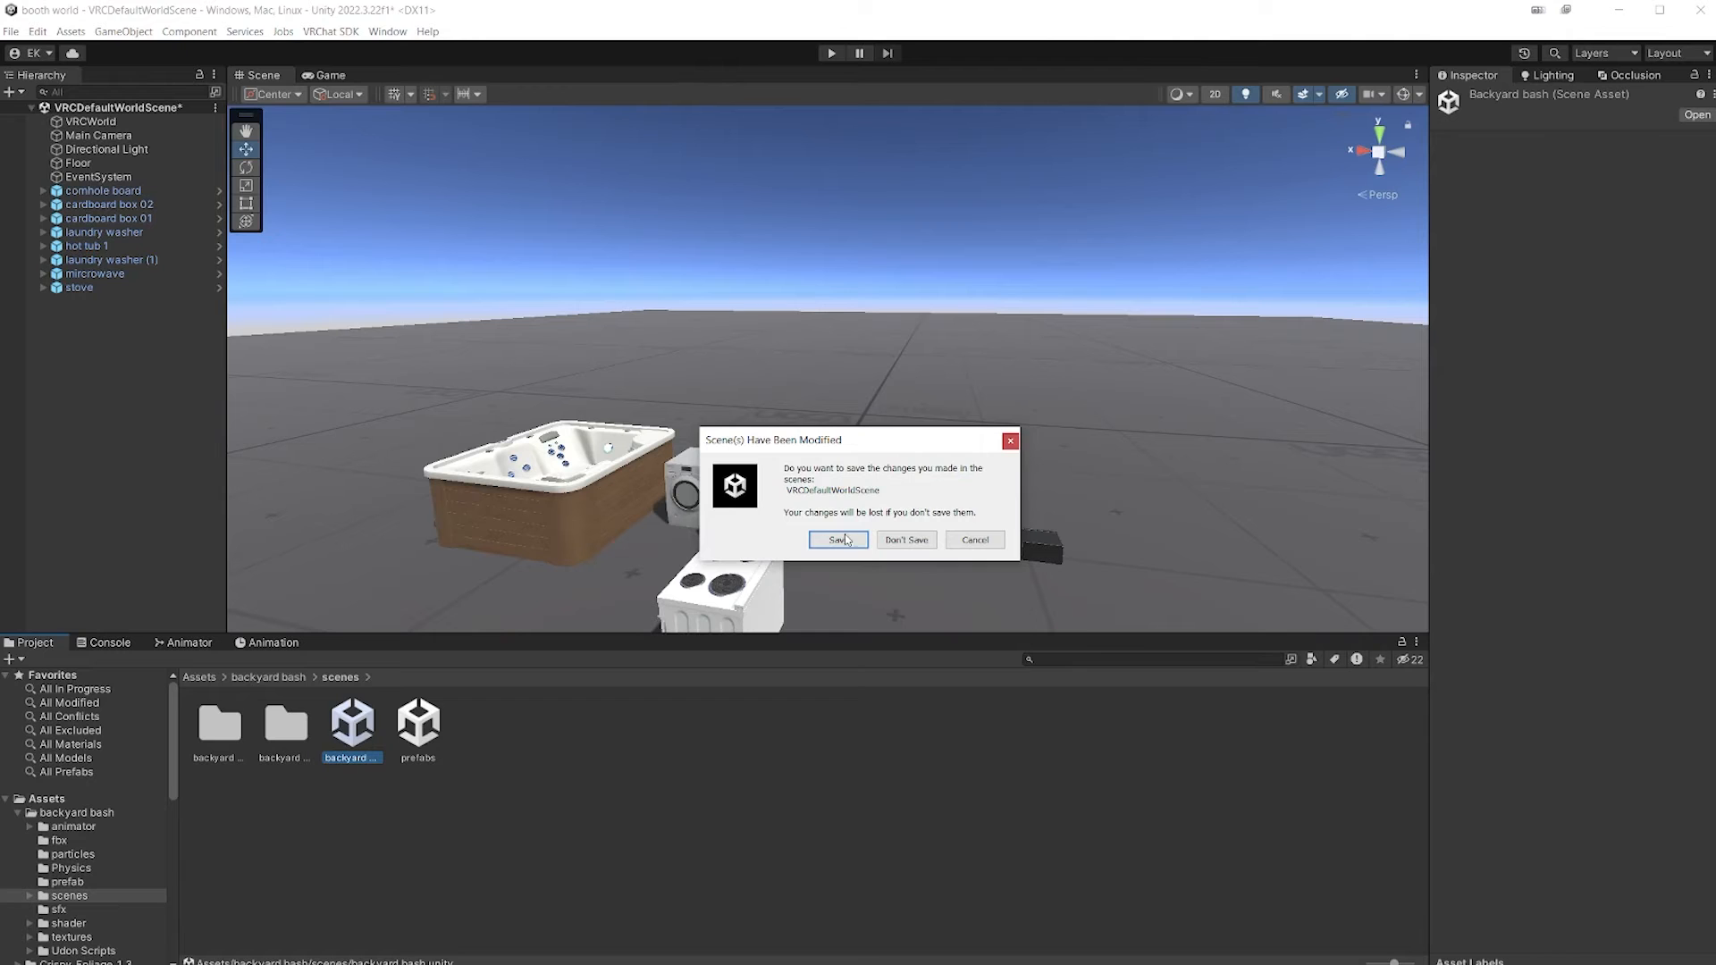
pyautogui.click(908, 540)
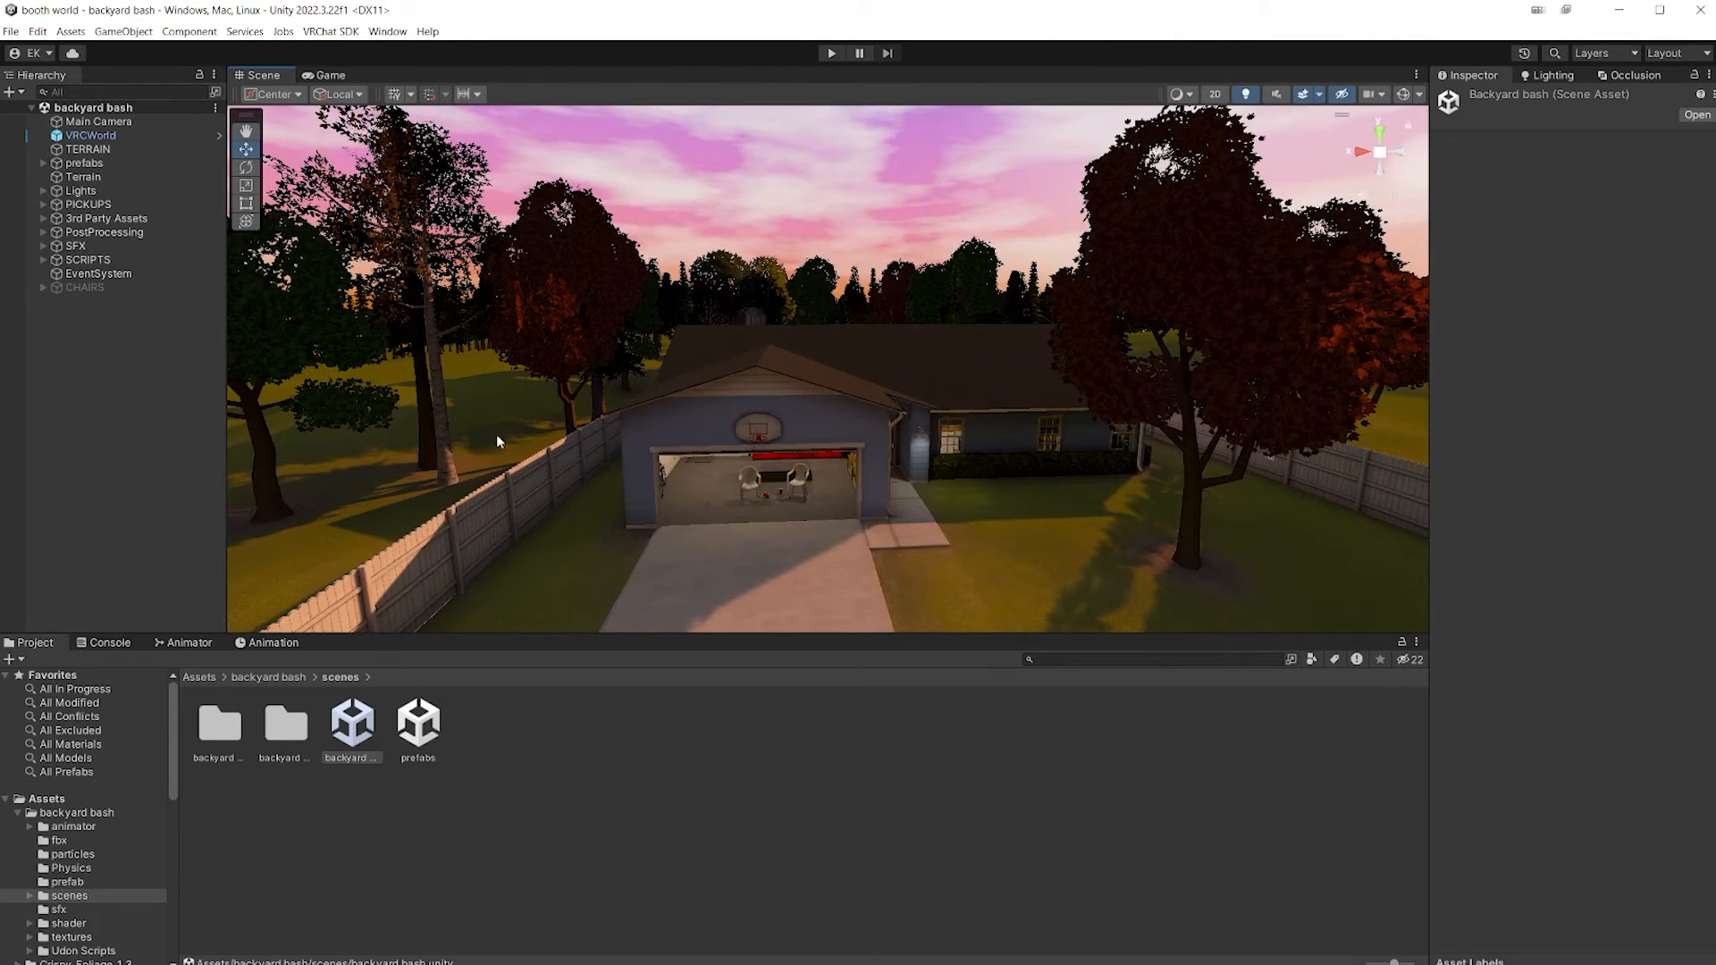
# - Tour the backyard bash scene, examining the house's interior rooms and its front exterior
pyautogui.moveTo(920, 304); pyautogui.dragTo(424, 426, button='right')
pyautogui.moveTo(520, 434); pyautogui.dragTo(1011, 433, button='right')
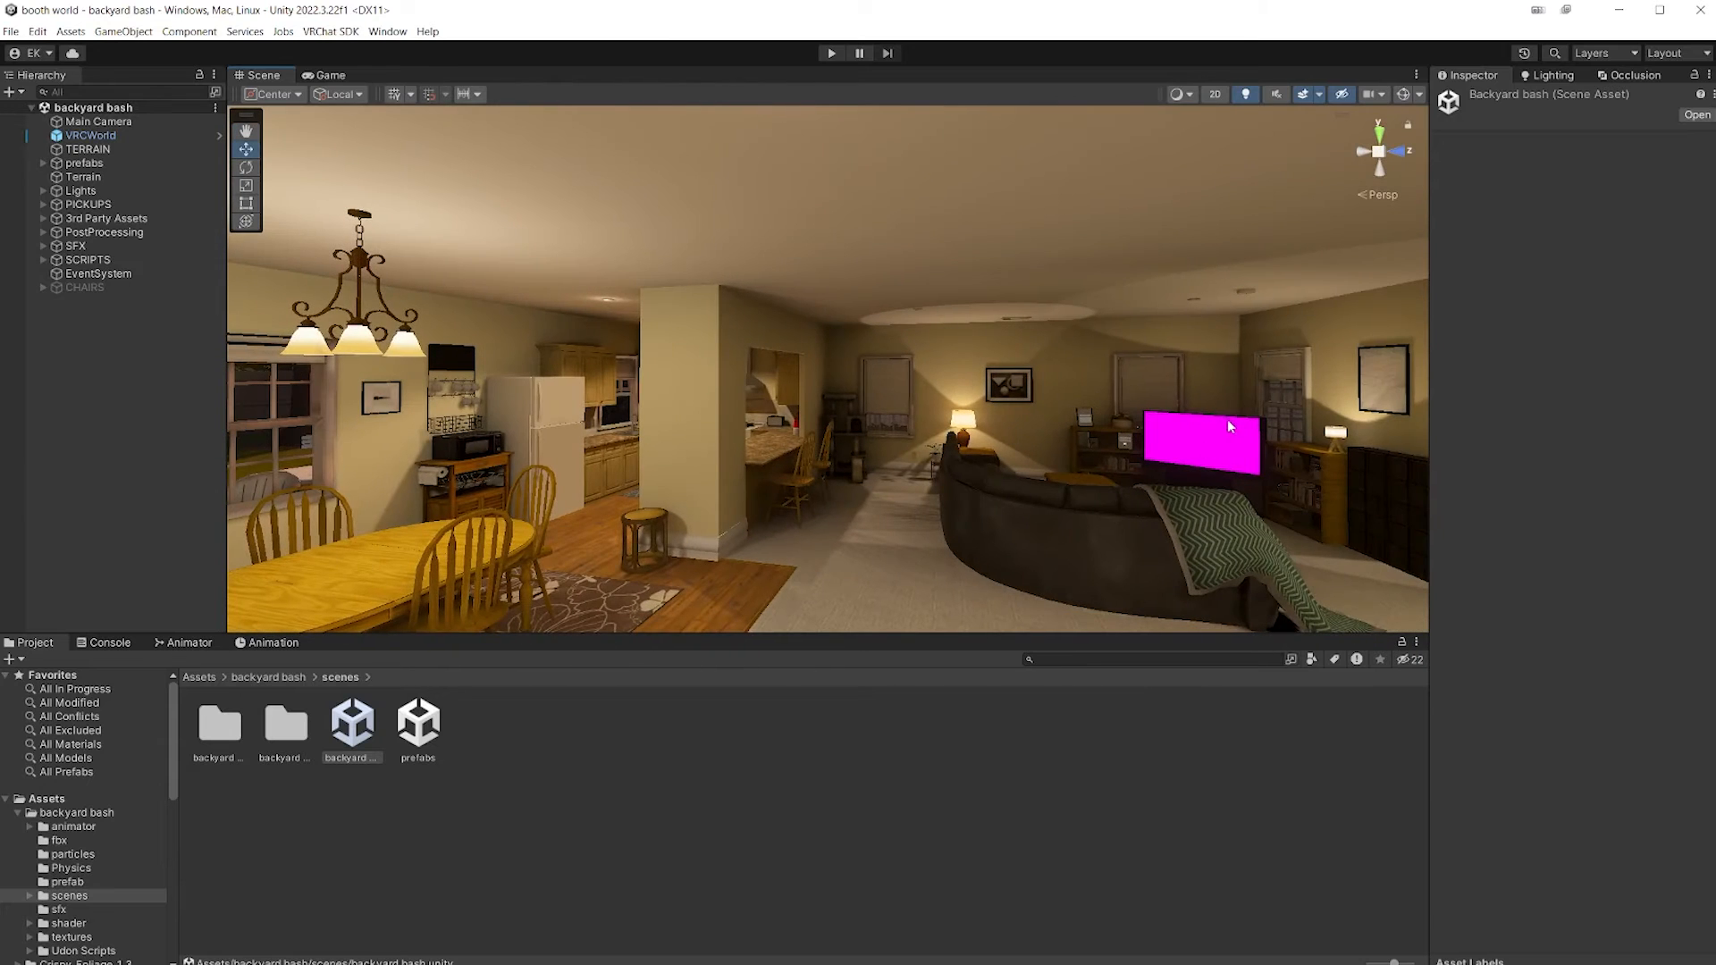
pyautogui.moveTo(1186, 441); pyautogui.dragTo(1302, 453, button='right')
pyautogui.moveTo(1121, 420); pyautogui.dragTo(834, 389, button='right')
pyautogui.press('w')
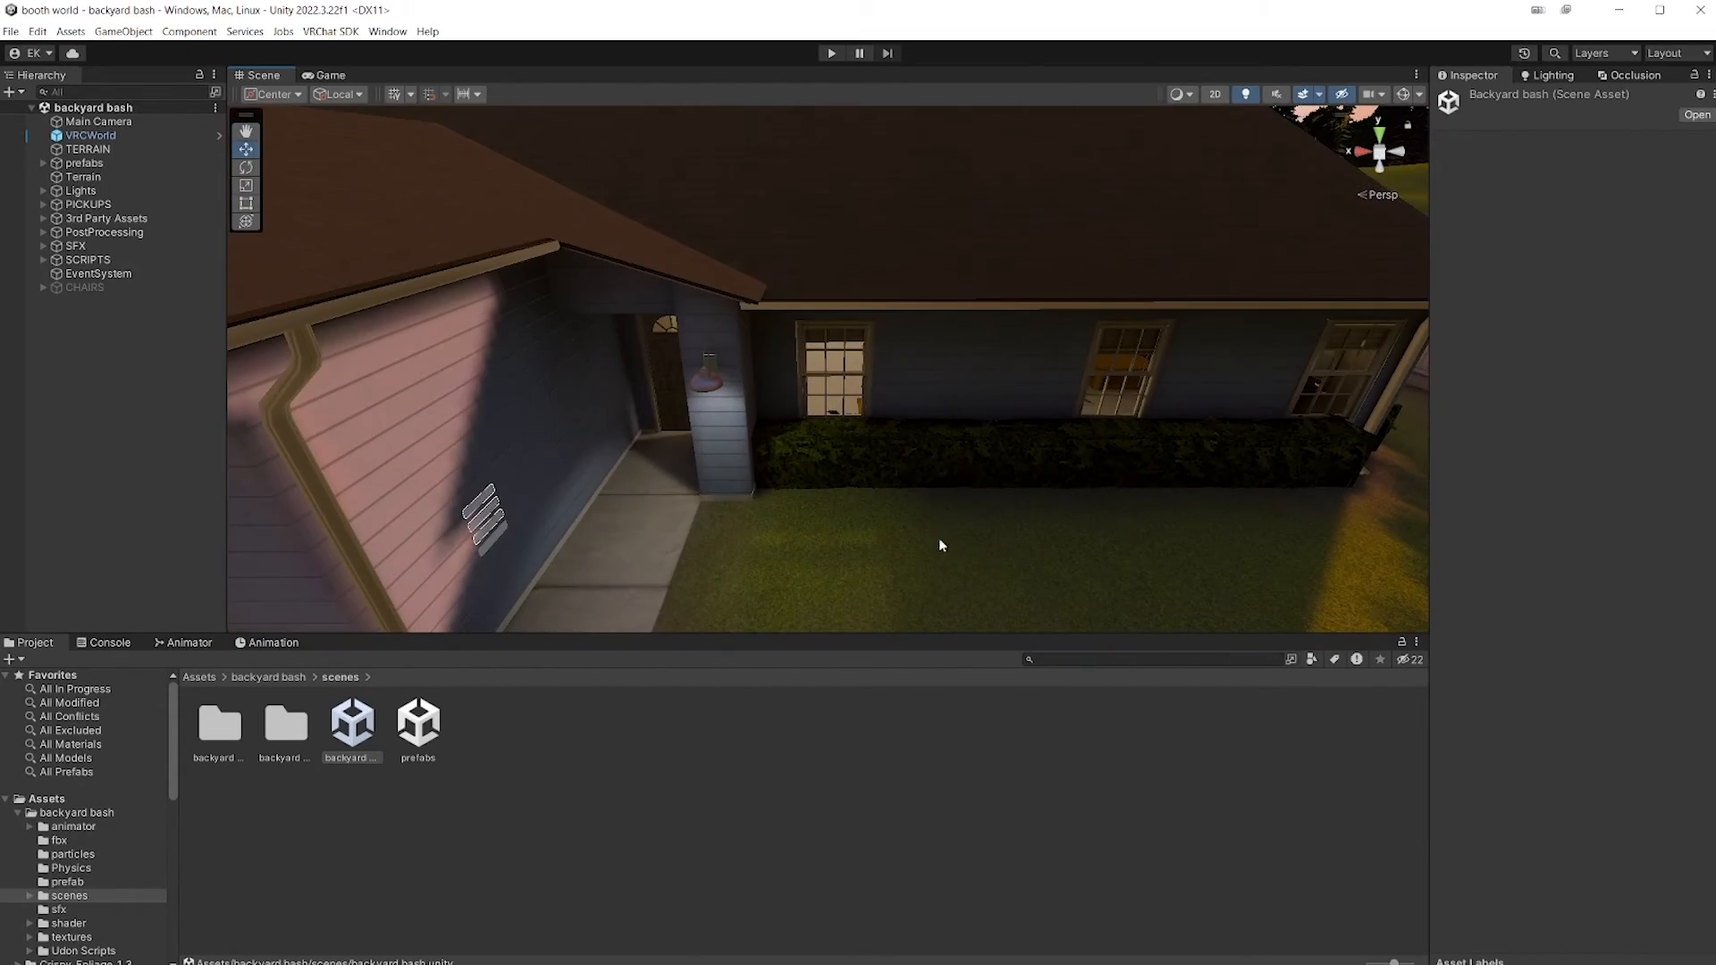
pyautogui.moveTo(938, 538); pyautogui.dragTo(724, 282, button='right')
# - Bring up the VRChat SDK control panel at its account sign-in, and close it again
pyautogui.click(332, 31)
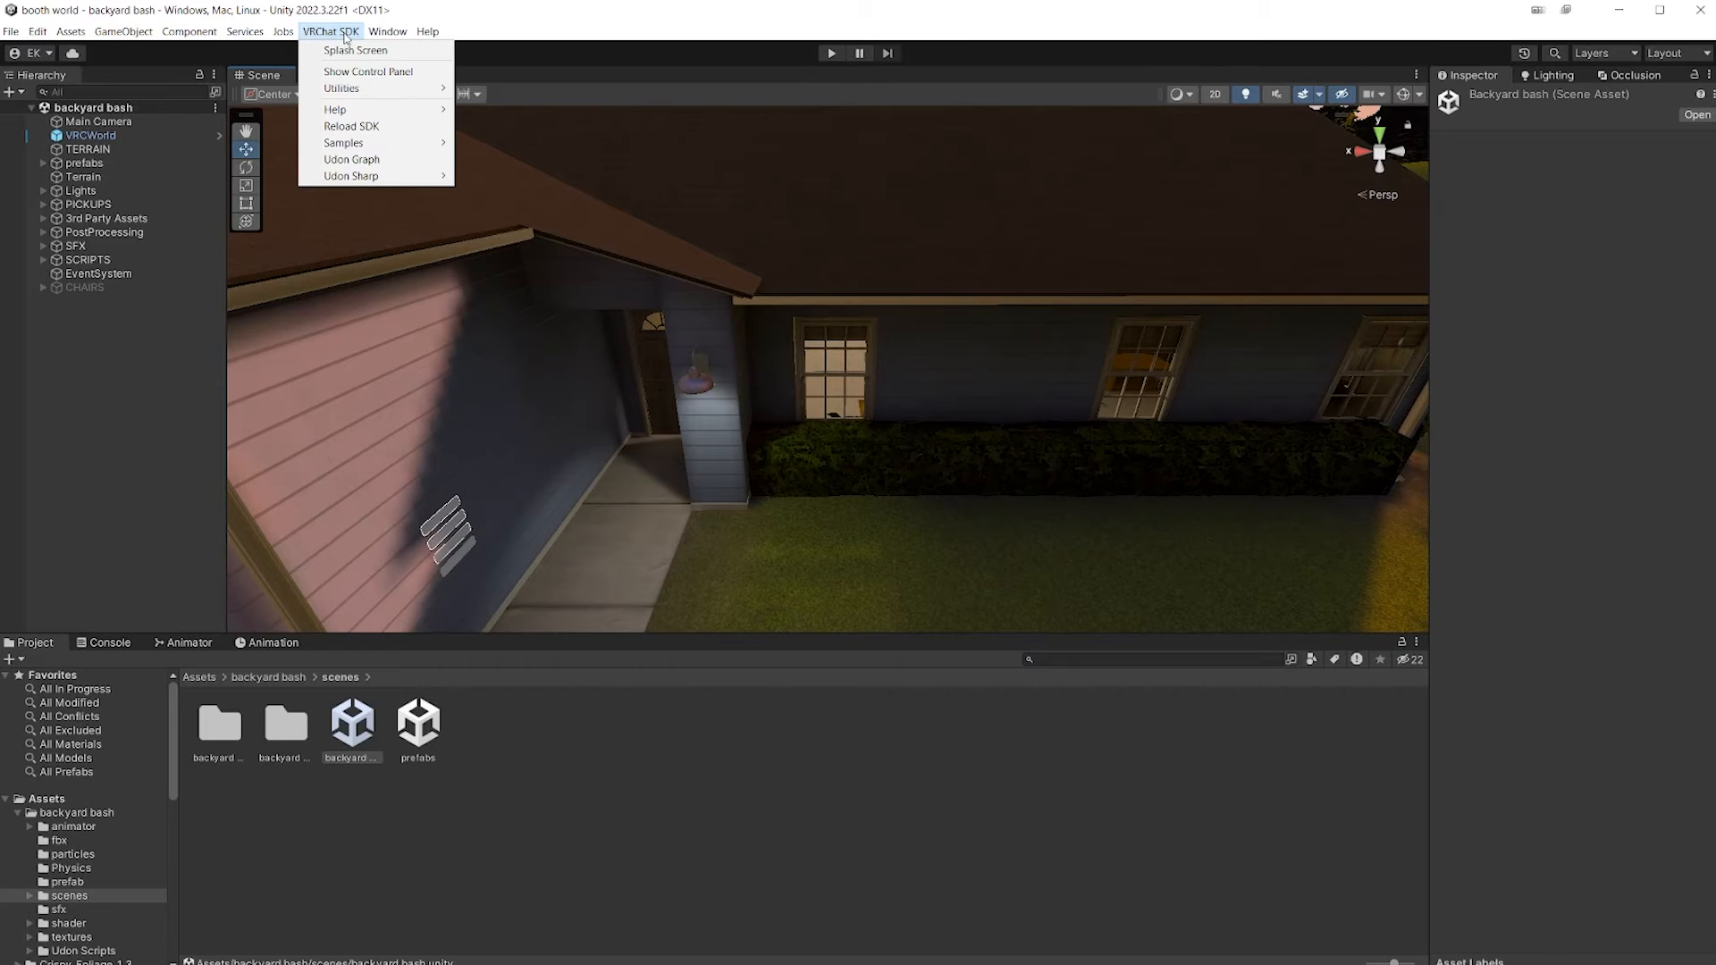
pyautogui.click(362, 72)
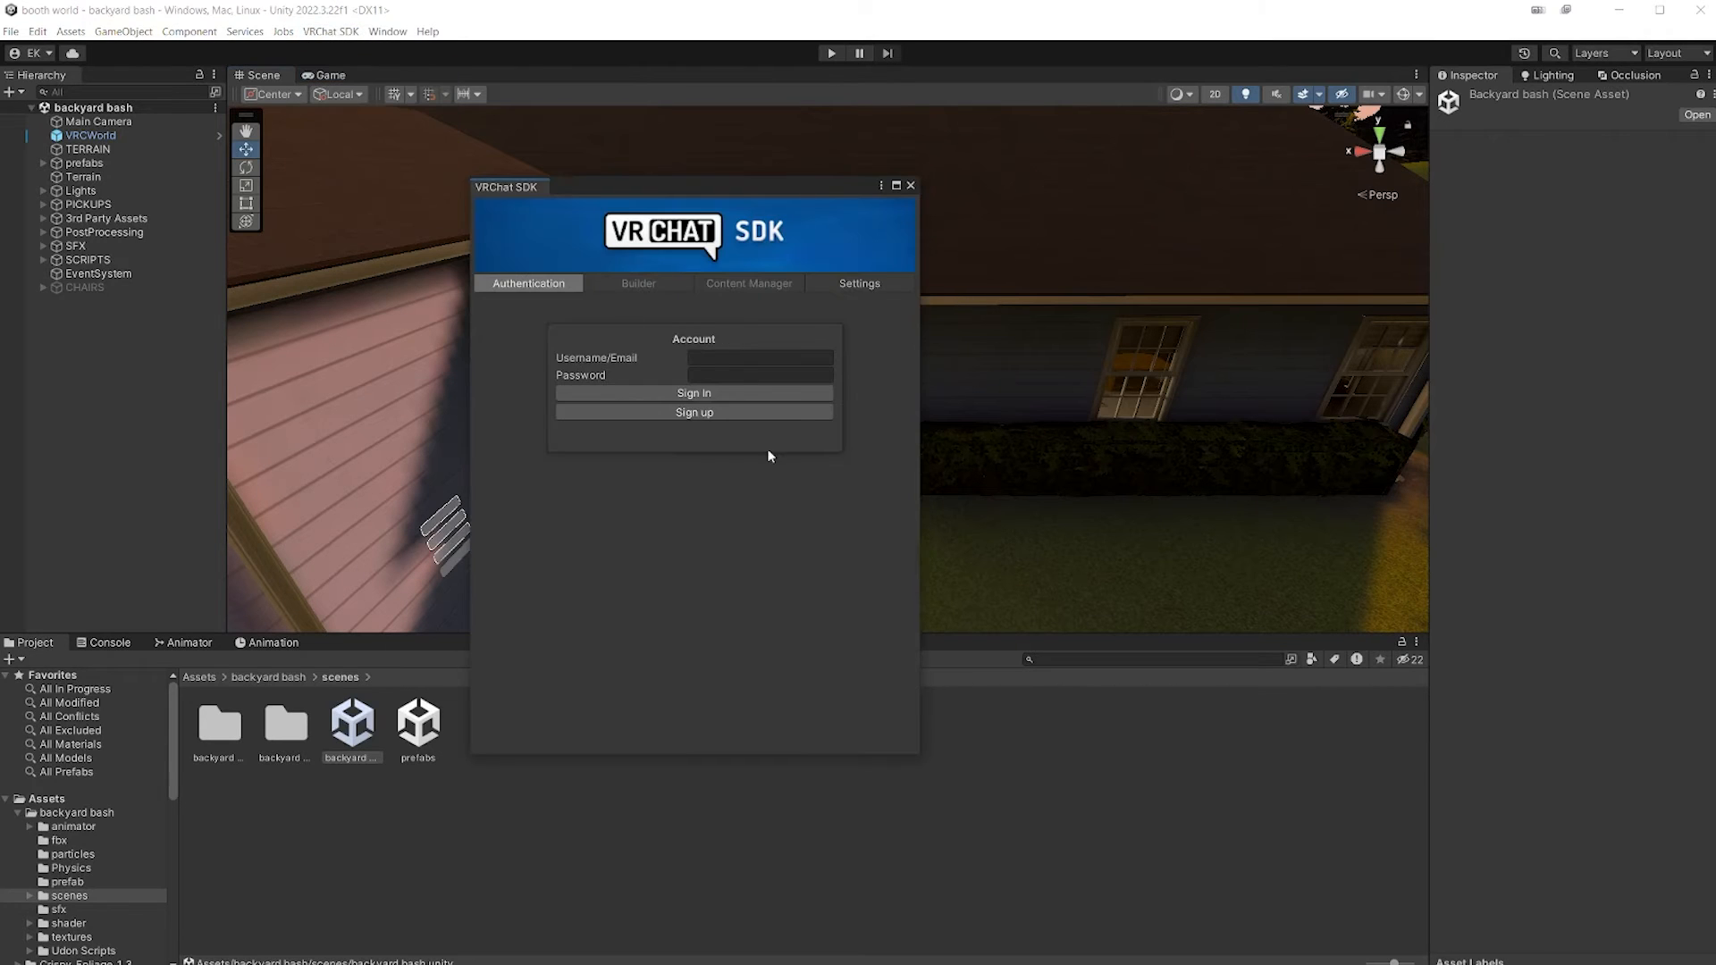
pyautogui.click(911, 185)
# - Return to the living room around the L Couch and open the prefab folder of backyard bash
pyautogui.moveTo(888, 308); pyautogui.dragTo(1007, 341, button='right')
pyautogui.press('w')
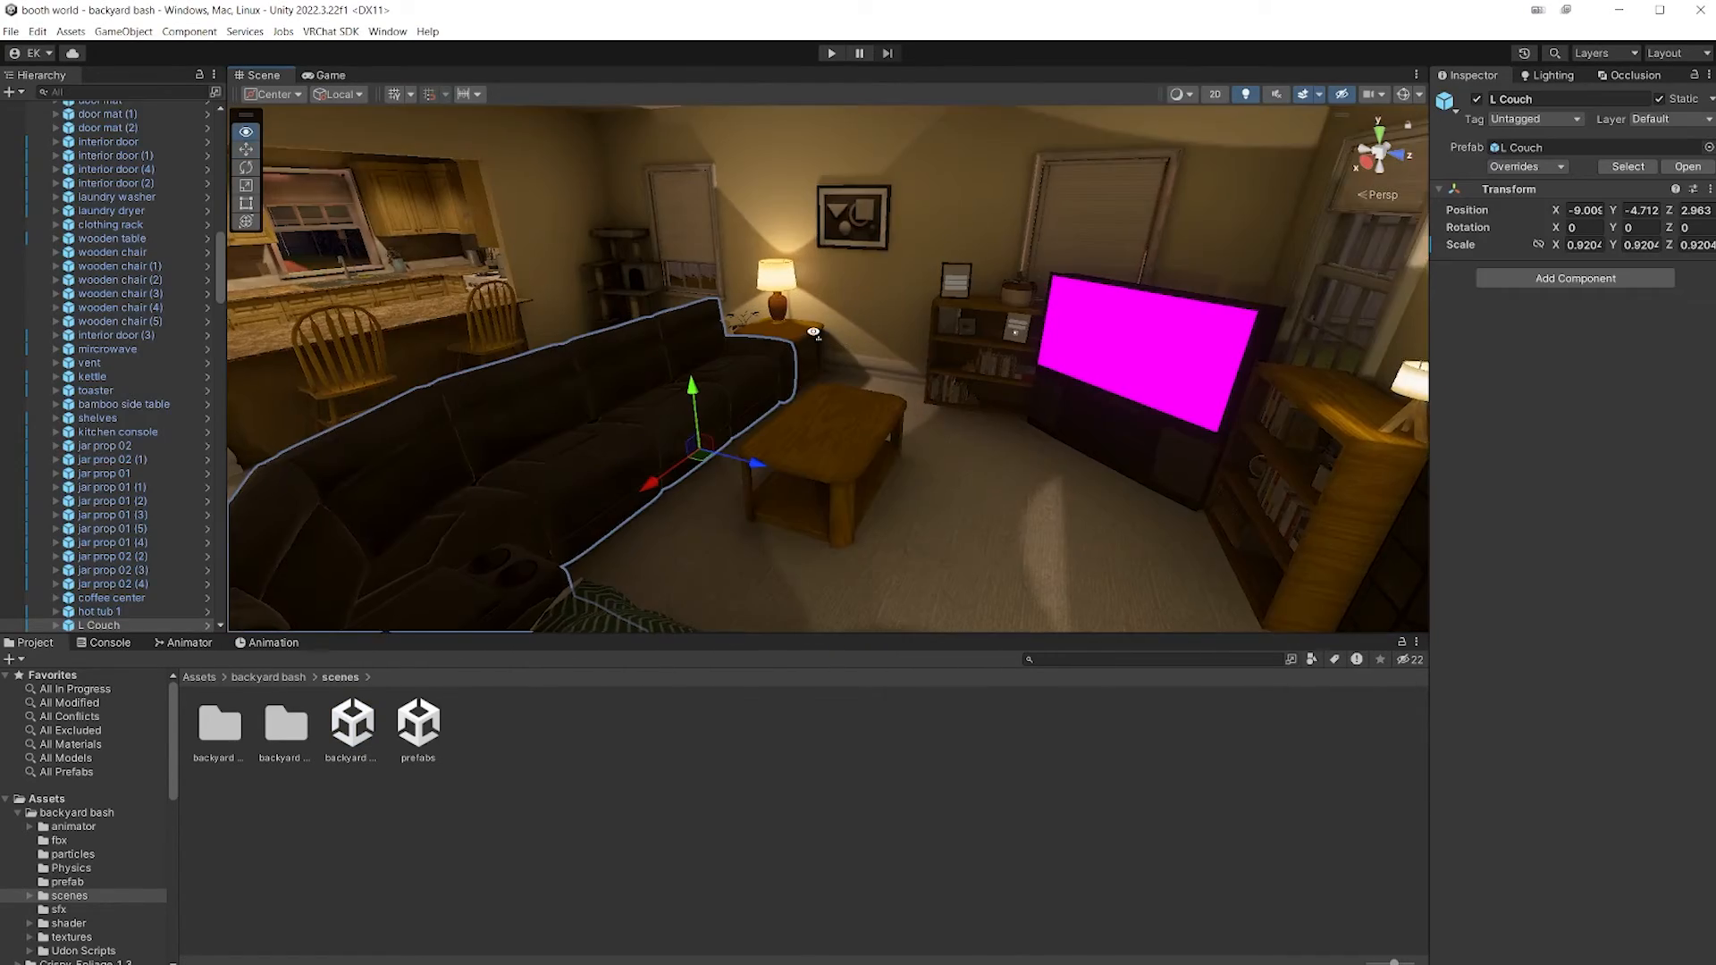
pyautogui.moveTo(813, 332); pyautogui.dragTo(672, 468, button='right')
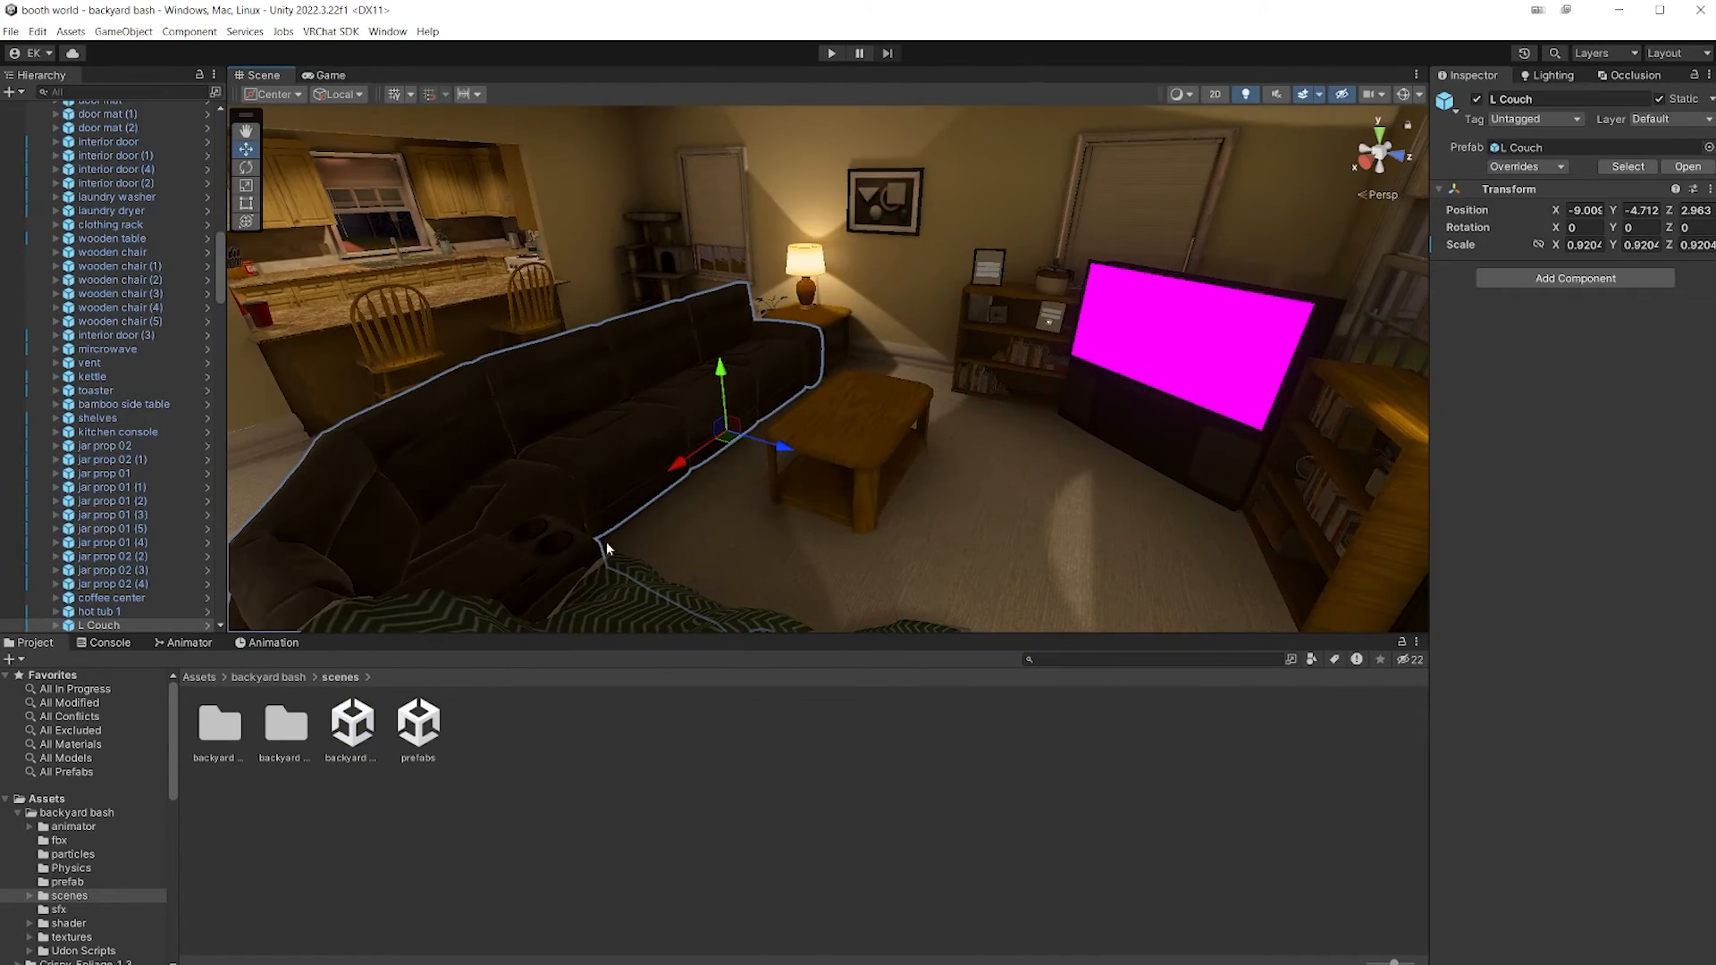
pyautogui.click(268, 677)
pyautogui.click(404, 753)
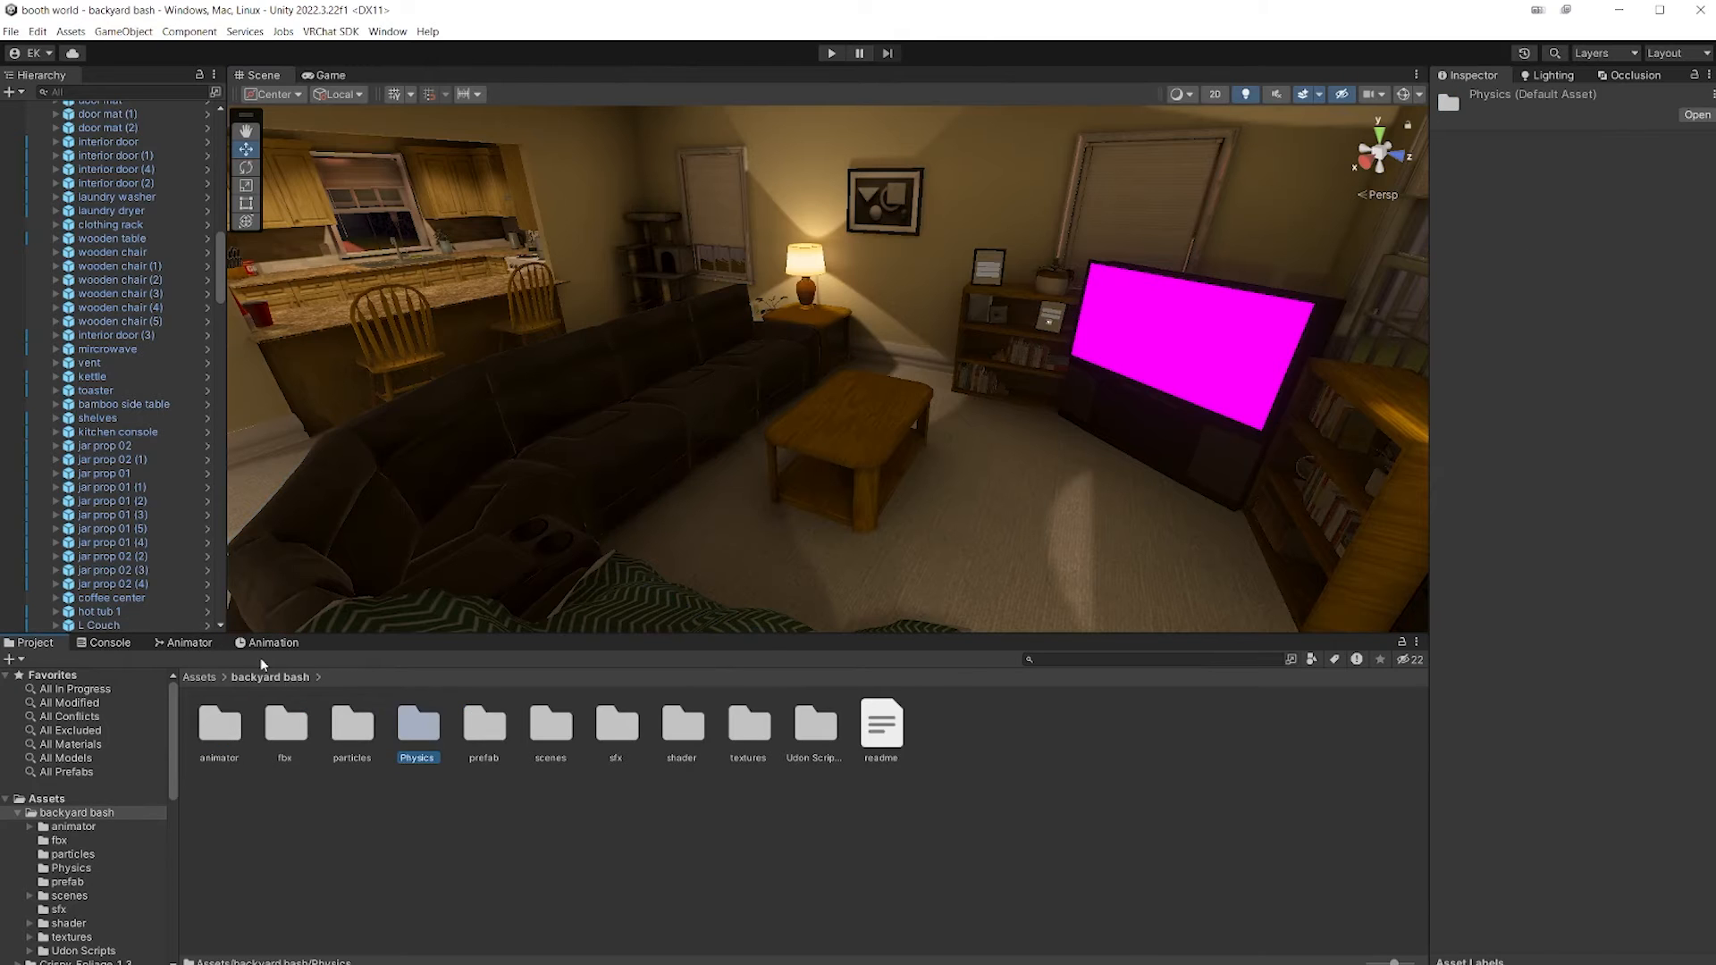
pyautogui.doubleClick(467, 728)
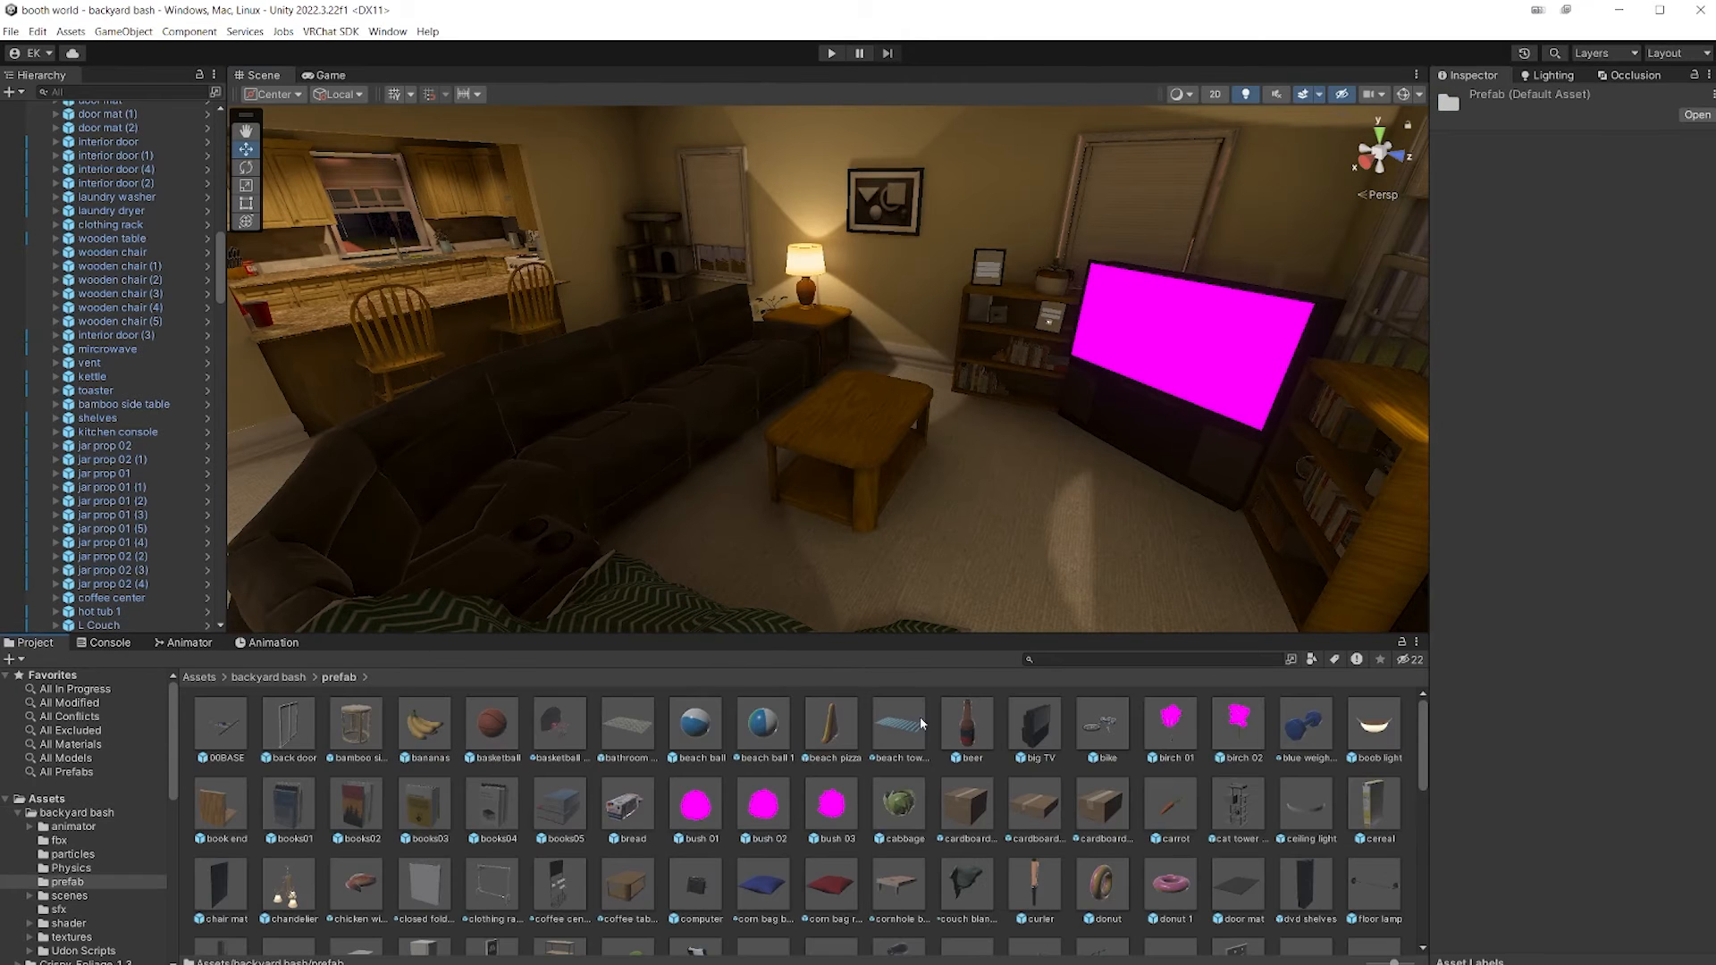
# - Try moving a piece of living-room furniture, and undo the move
pyautogui.moveTo(1026, 427); pyautogui.dragTo(954, 516, button='right')
pyautogui.click(885, 524)
pyautogui.click(954, 515)
pyautogui.moveTo(958, 515); pyautogui.dragTo(888, 492)
pyautogui.hotkey('ctrl', 'z')
# - Select wooden chair (4) at the kitchen counter and view it from the living-room side
pyautogui.click(835, 372)
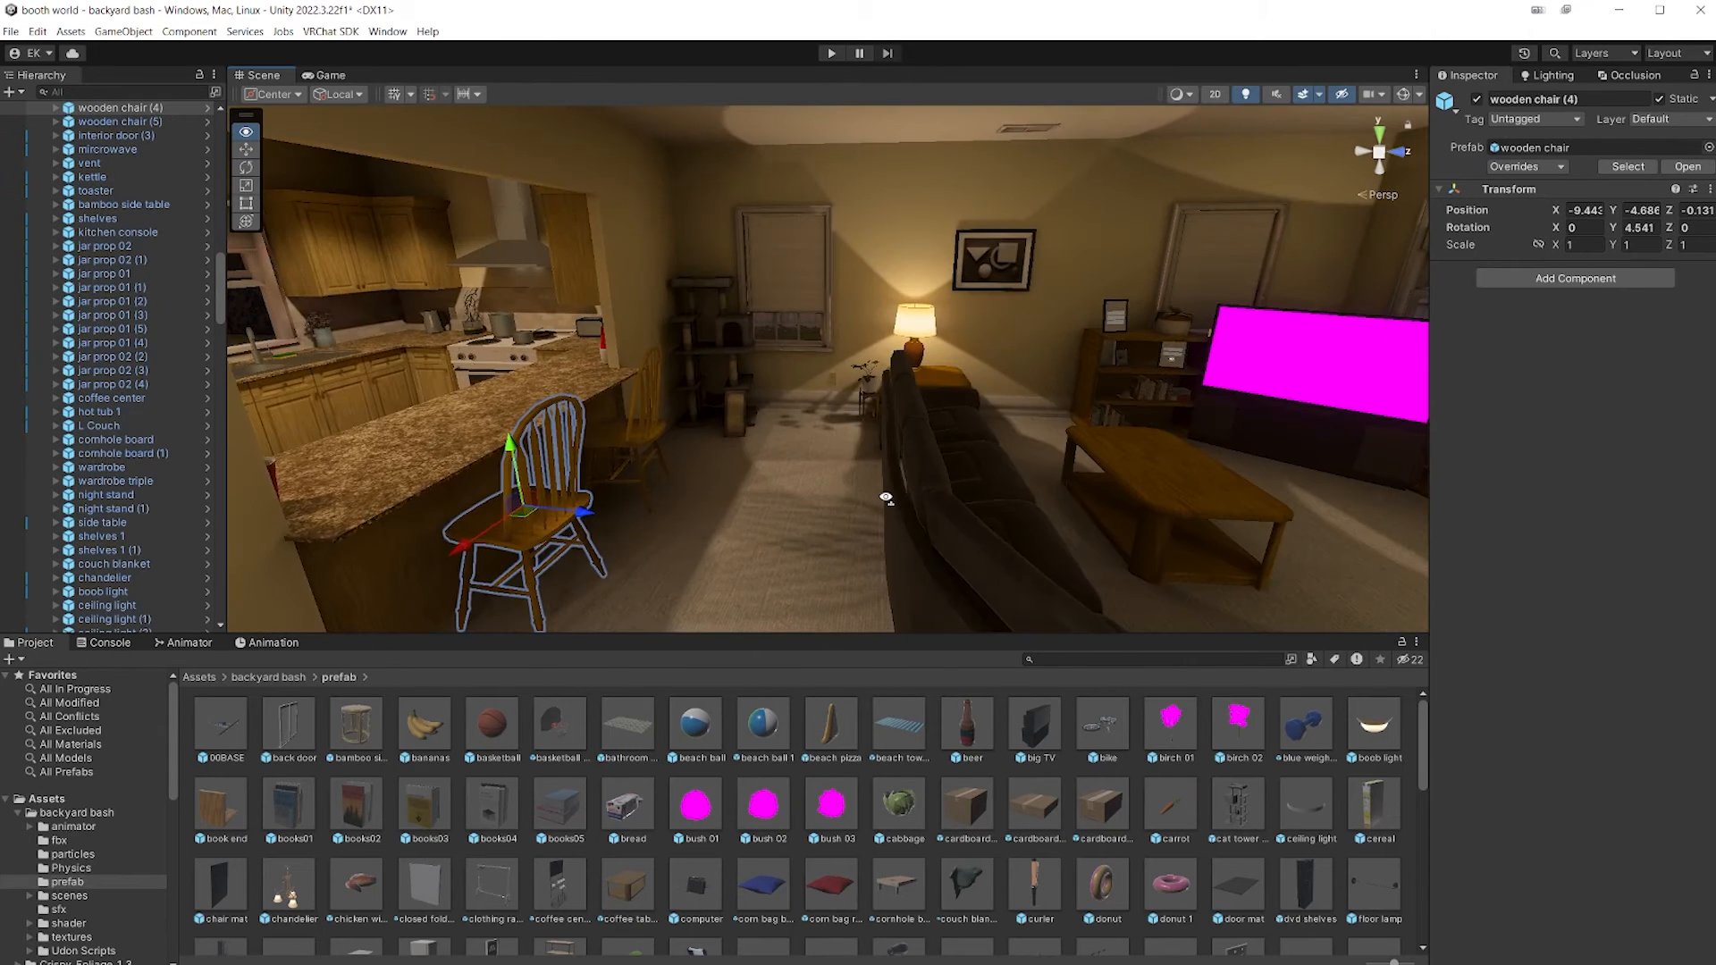
pyautogui.moveTo(888, 497); pyautogui.dragTo(522, 490, button='right')
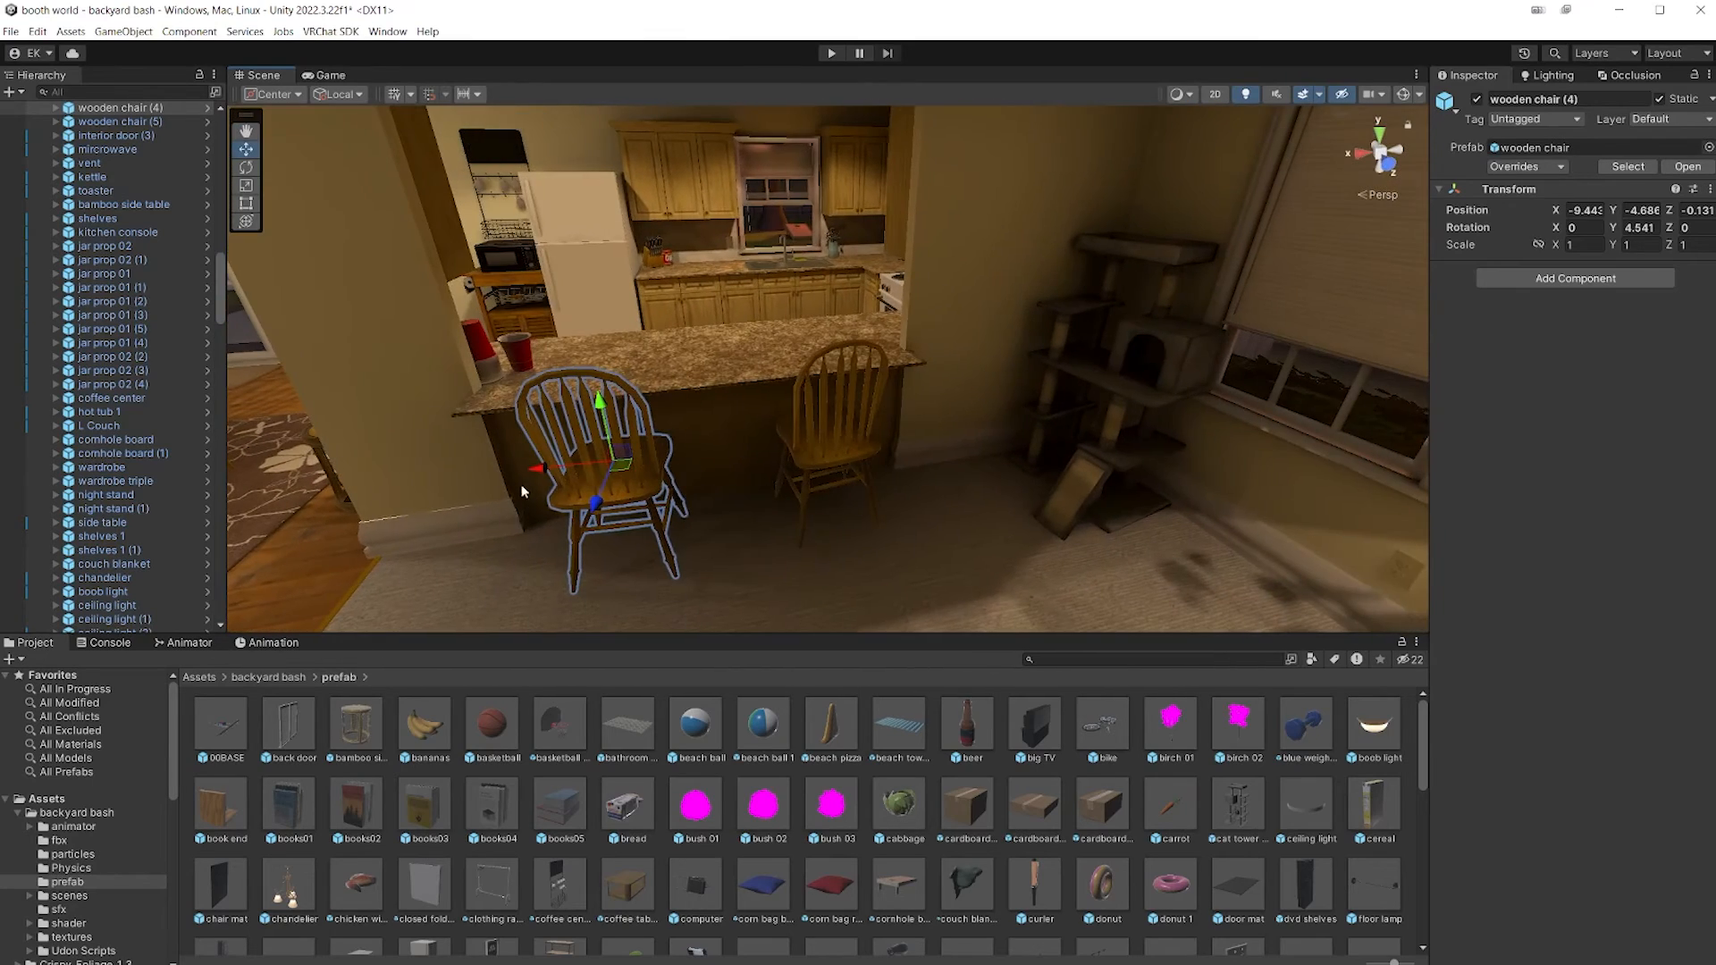
pyautogui.moveTo(698, 468); pyautogui.dragTo(898, 413, button='right')
# - Try moving cat tower 01 out of its corner beside the kitchen counter, and undo the moves
pyautogui.click(814, 385)
pyautogui.moveTo(876, 406); pyautogui.dragTo(1307, 536)
pyautogui.moveTo(1306, 536); pyautogui.dragTo(691, 532, button='right')
pyautogui.press('f')
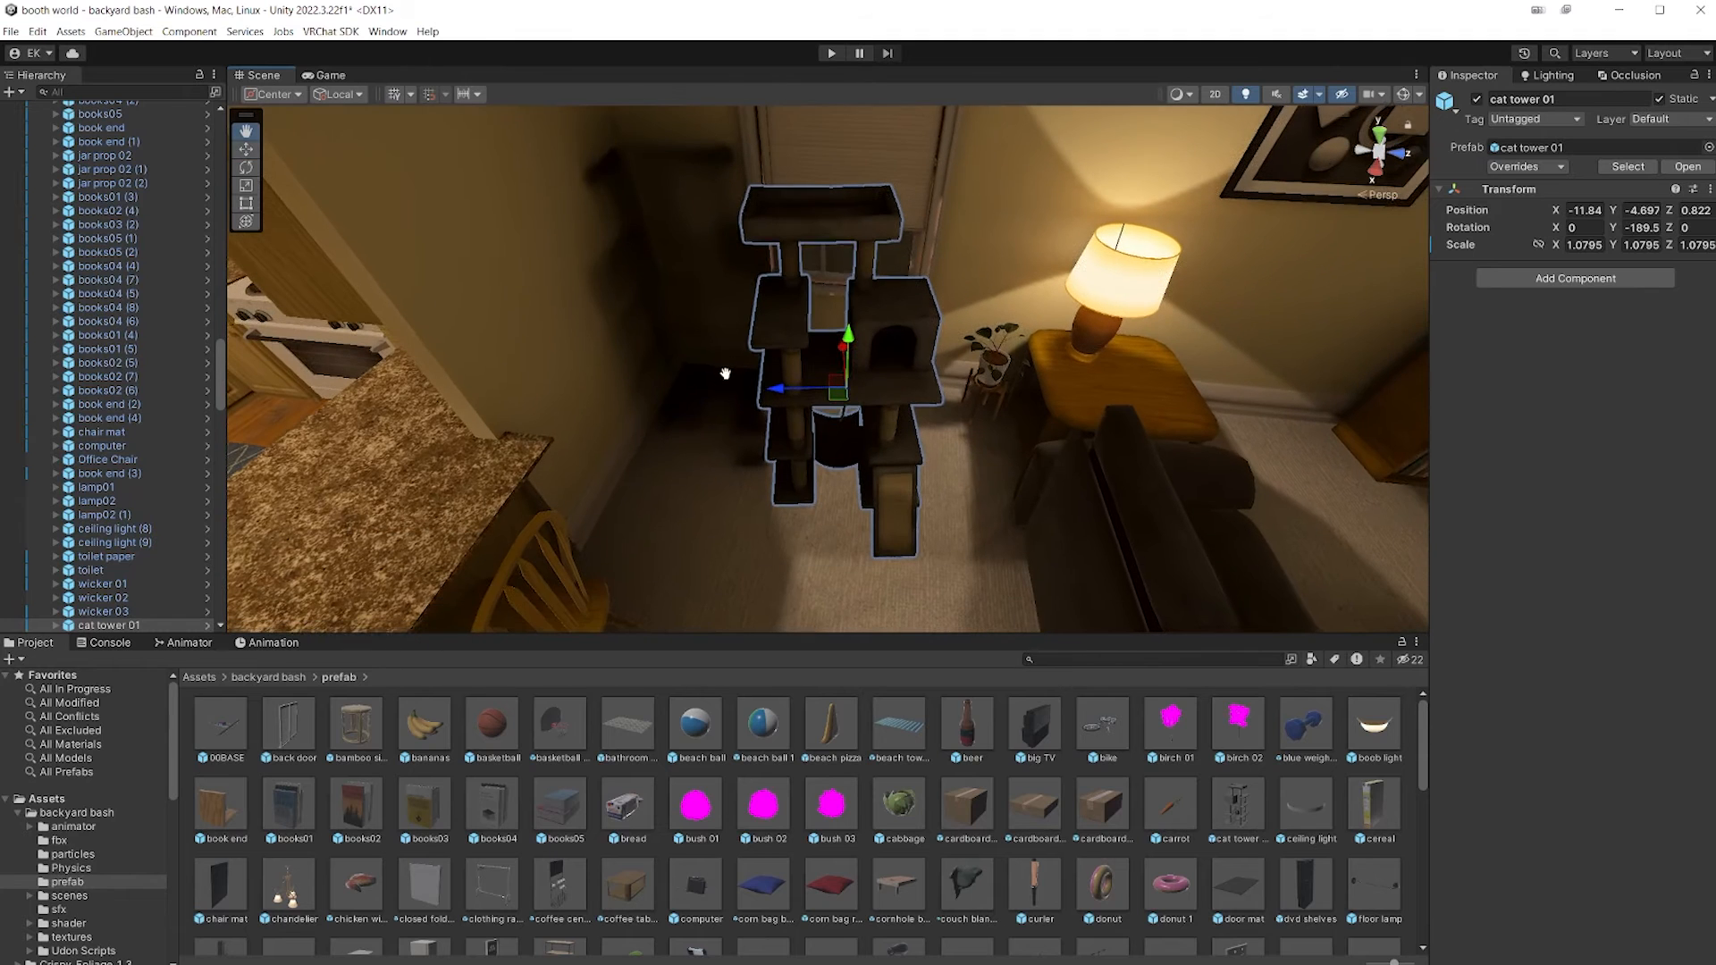
pyautogui.moveTo(673, 335); pyautogui.dragTo(800, 381, button='right')
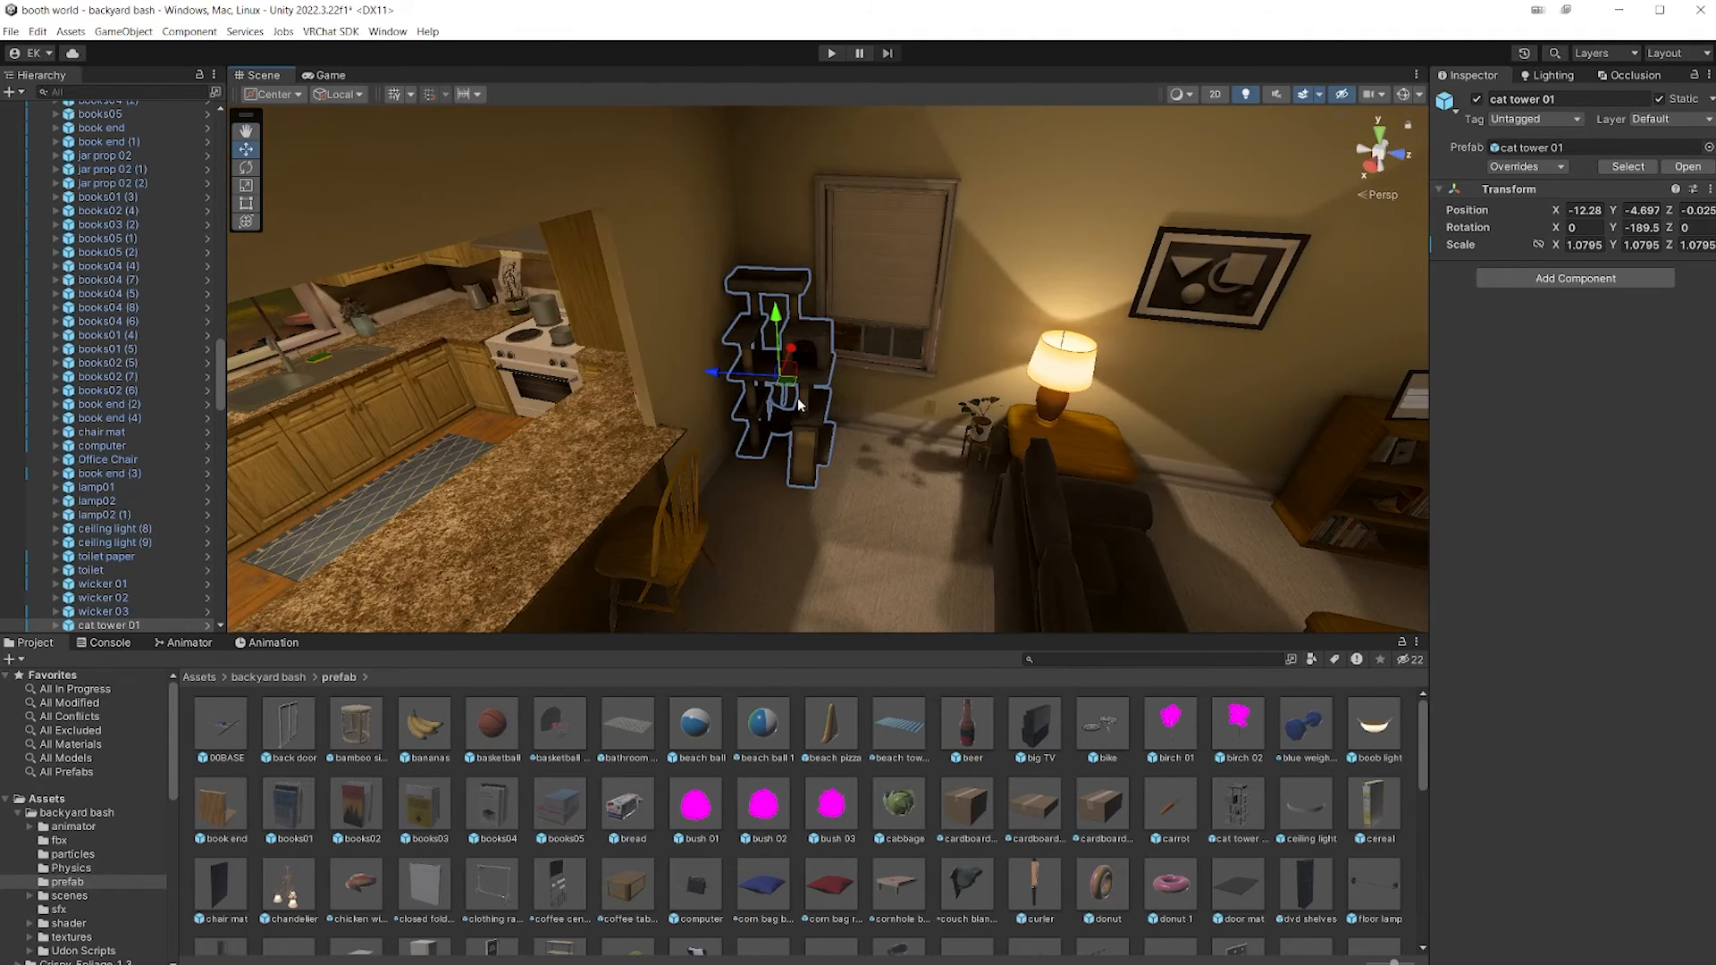
pyautogui.moveTo(771, 393); pyautogui.dragTo(860, 400)
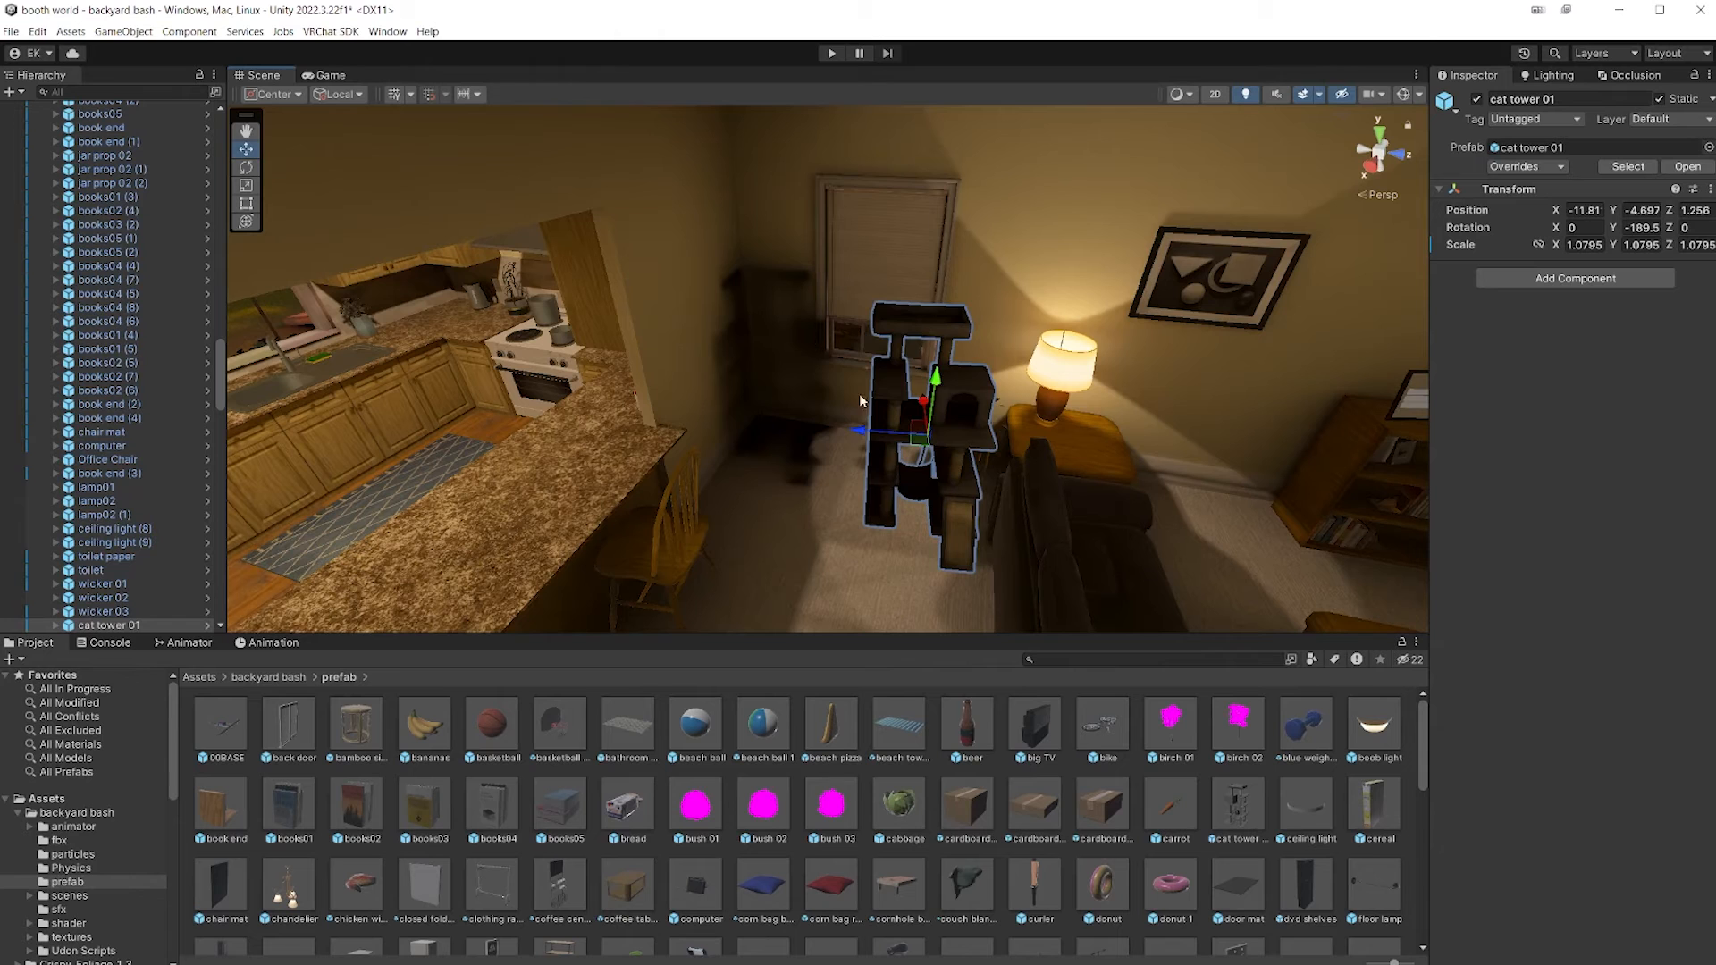
pyautogui.hotkey('ctrl', 'z')
# - Turn on the scene's gizmos and focus the view on the L Couch in the living room
pyautogui.moveTo(835, 377); pyautogui.dragTo(923, 307, button='right')
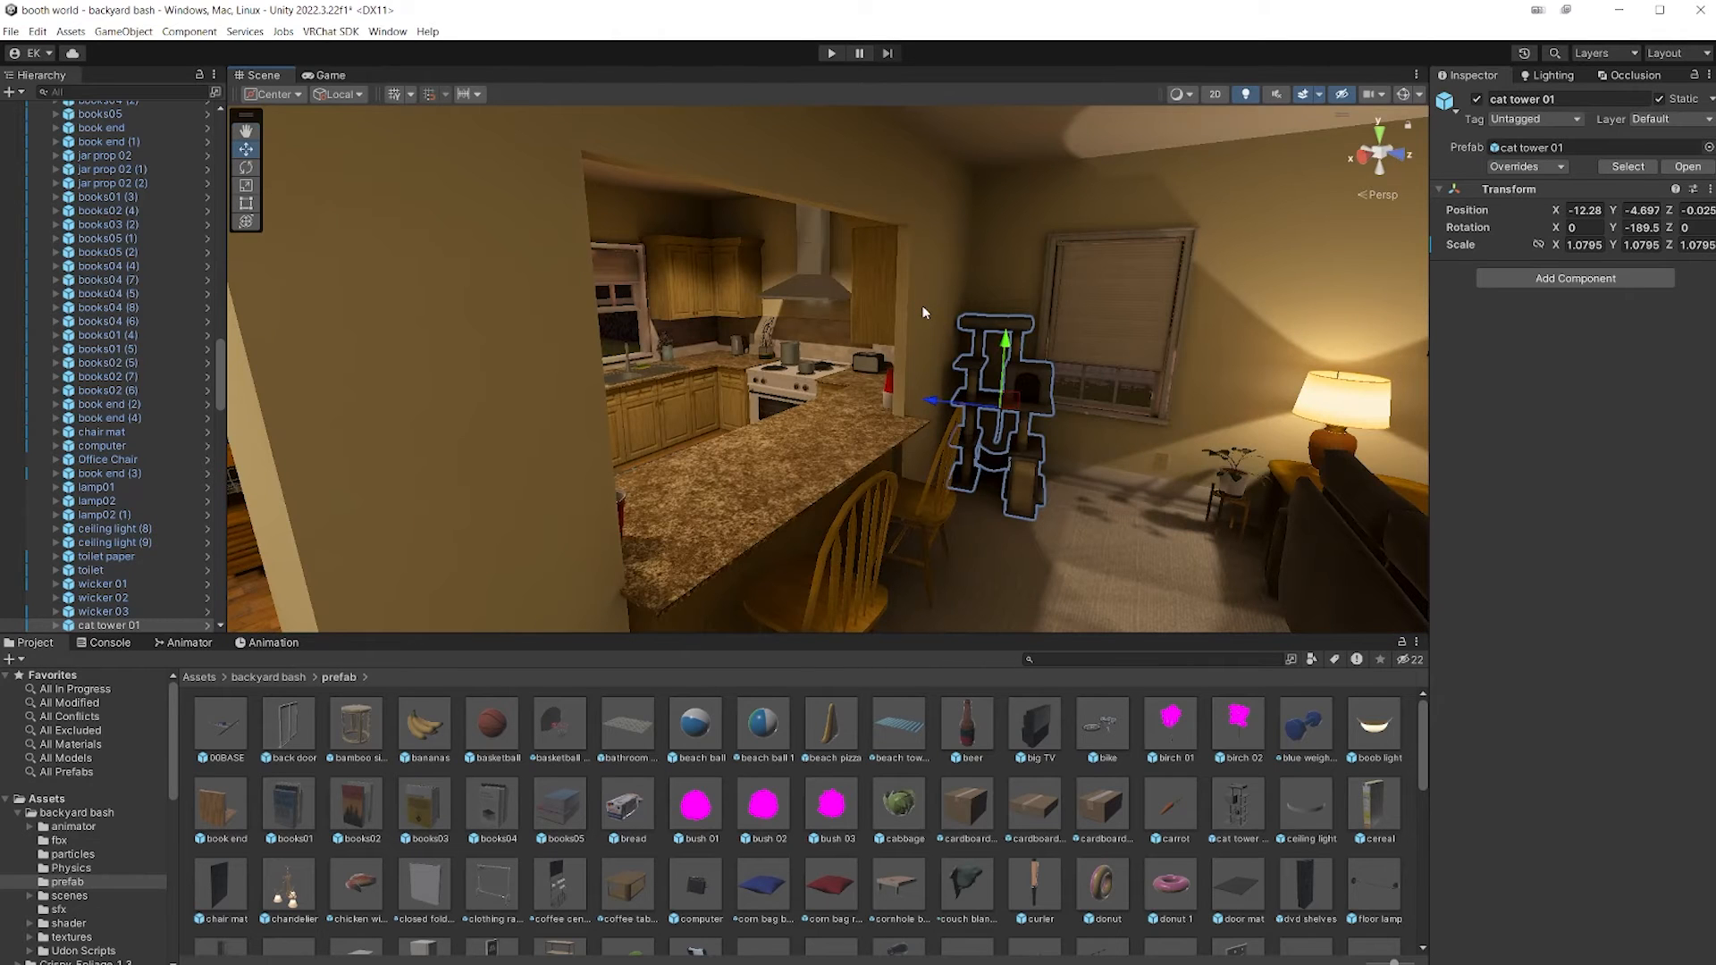
pyautogui.moveTo(918, 307); pyautogui.dragTo(803, 366, button='right')
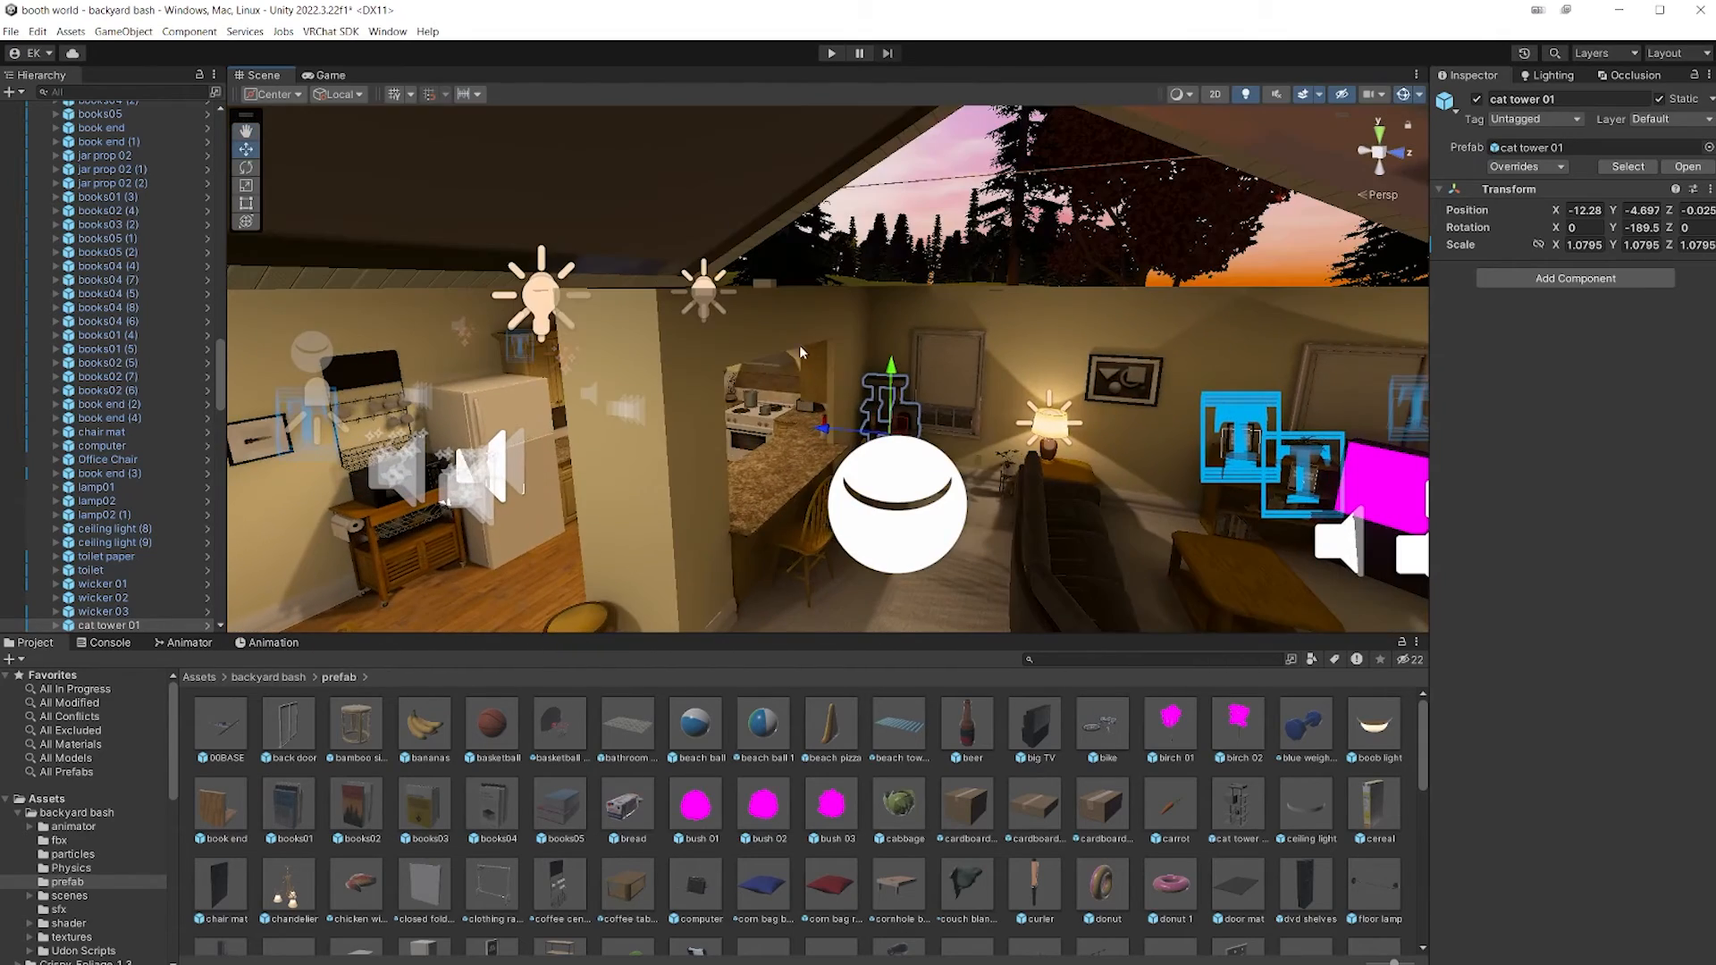
pyautogui.keyDown('alt'); pyautogui.moveTo(810, 309); pyautogui.dragTo(751, 255); pyautogui.keyUp('alt')
pyautogui.keyDown('alt'); pyautogui.moveTo(593, 262); pyautogui.dragTo(619, 310); pyautogui.keyUp('alt')
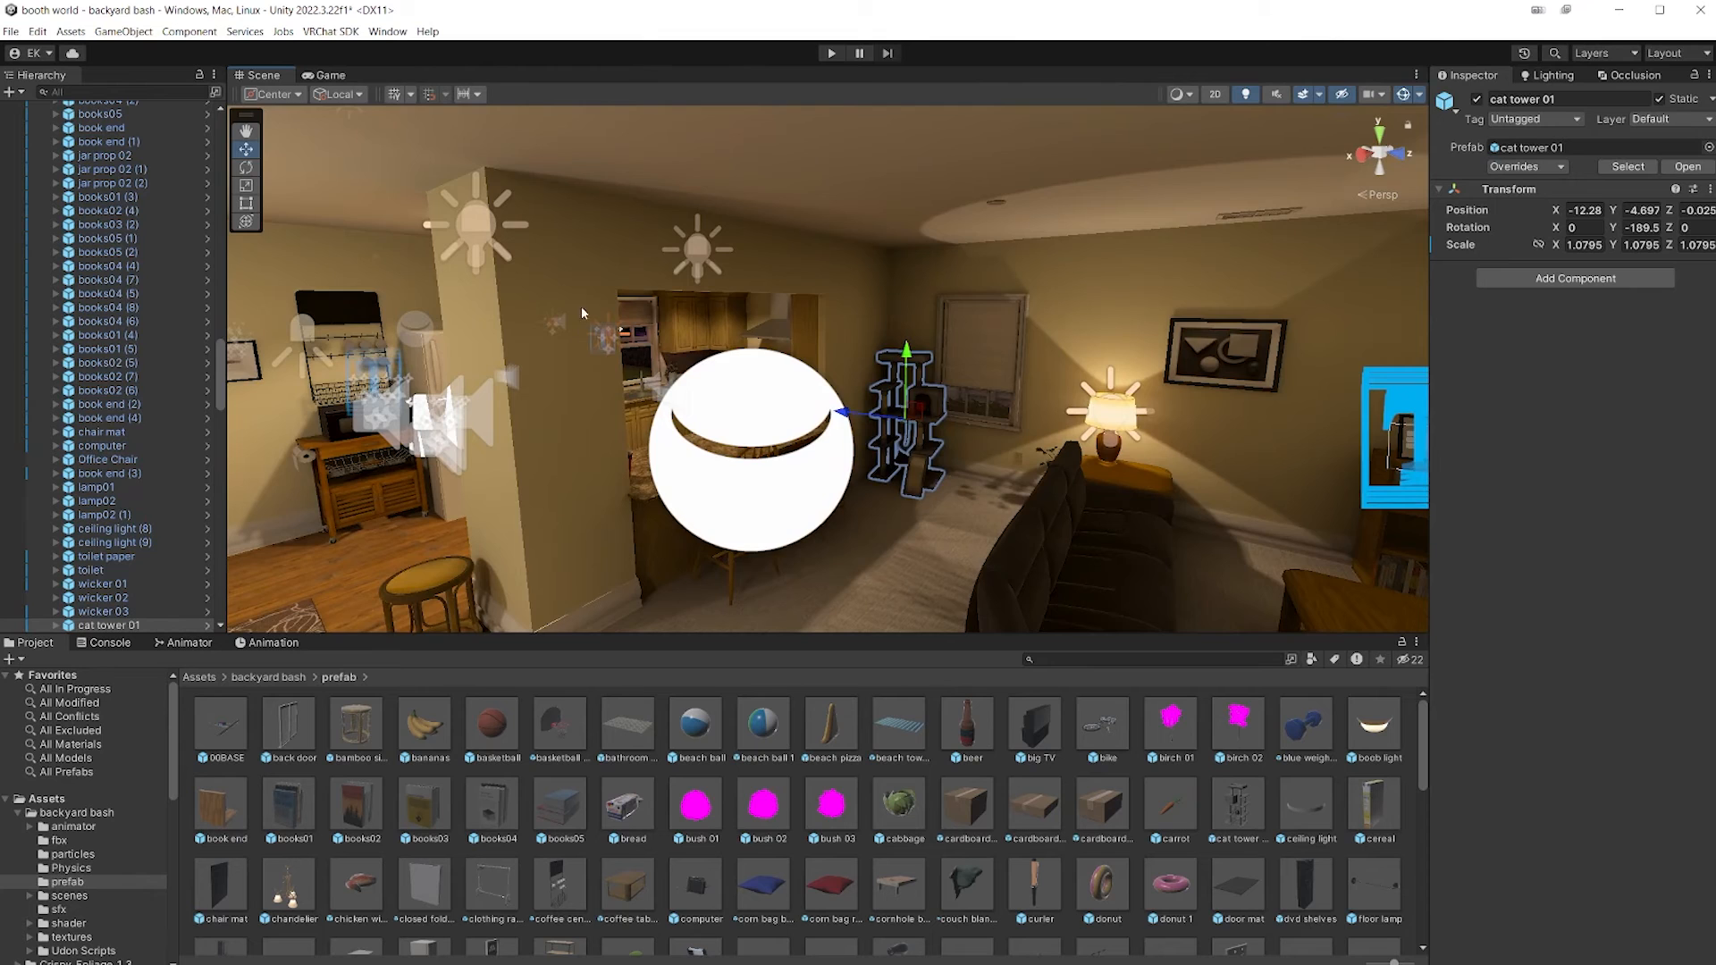
pyautogui.click(989, 458)
pyautogui.press('f')
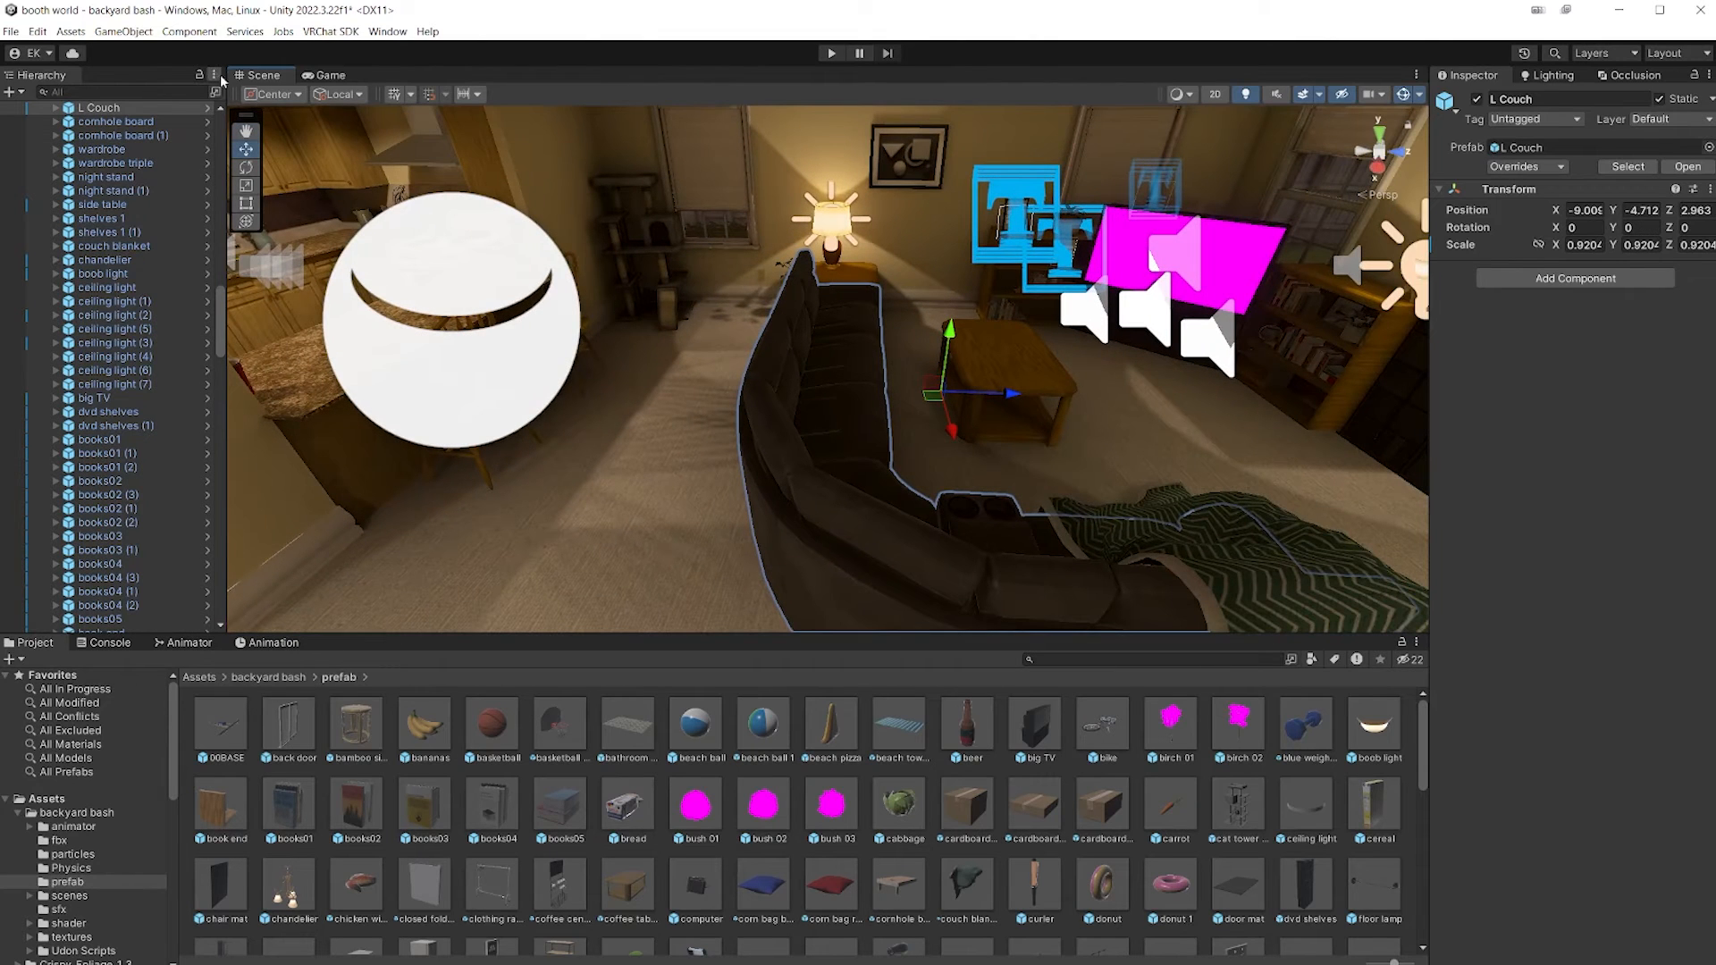
# - Open the scene's Lighting settings
pyautogui.click(387, 31)
pyautogui.moveTo(445, 134)
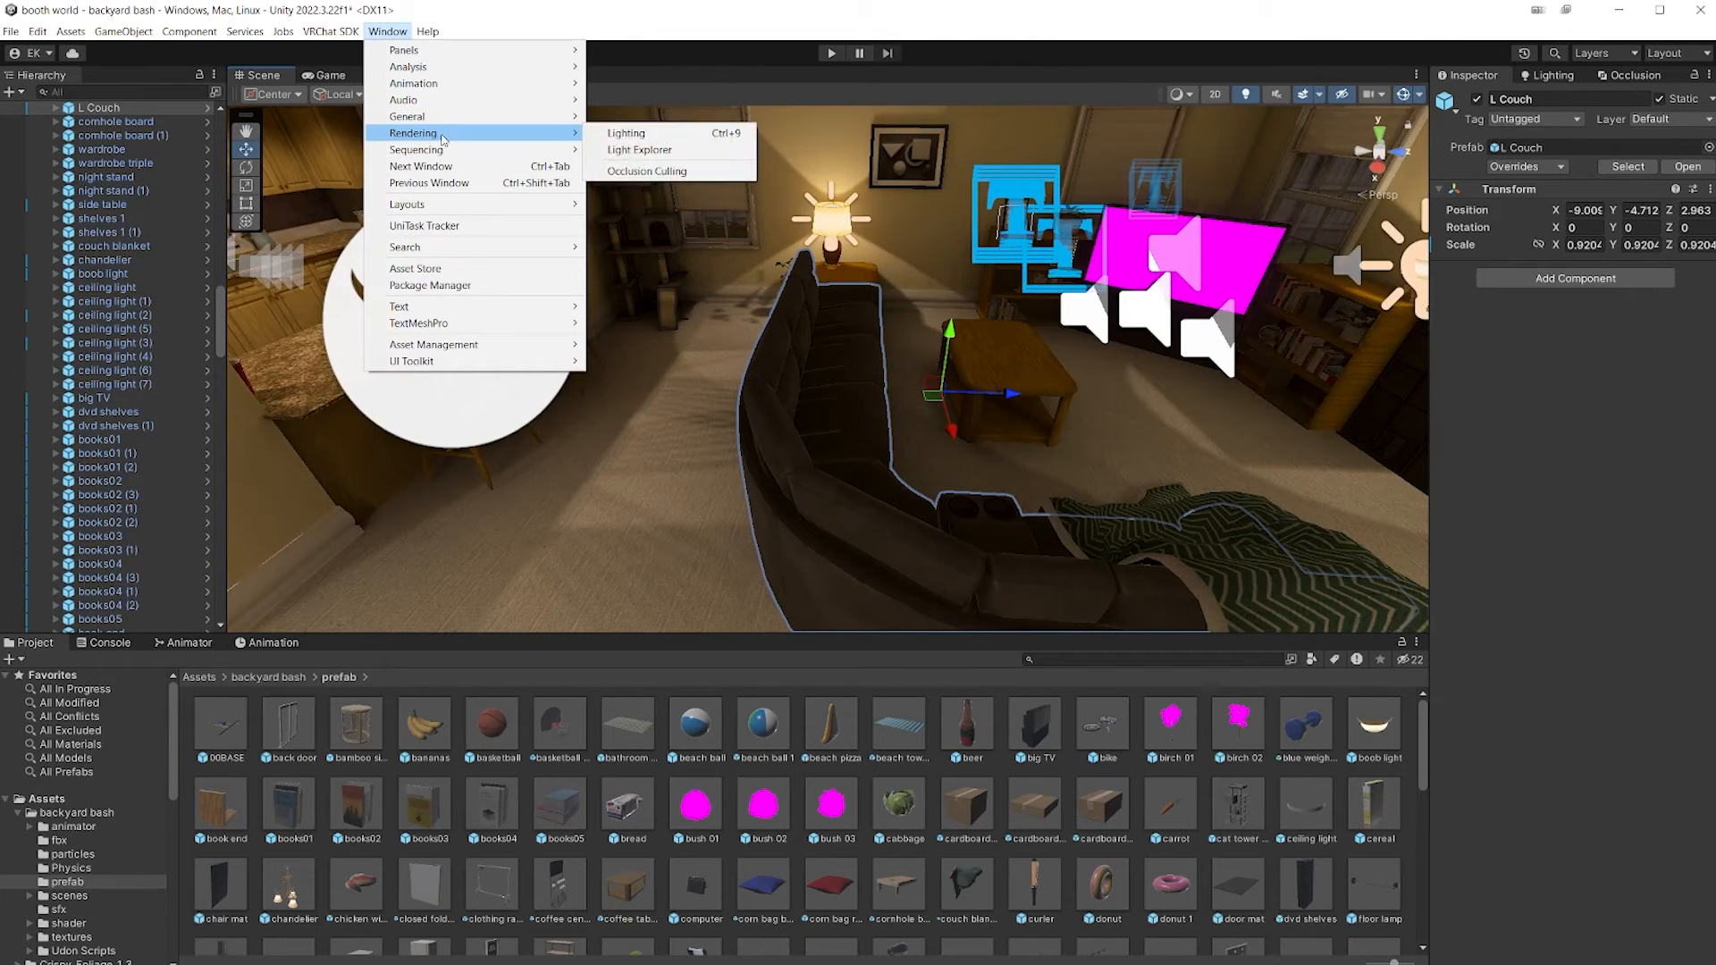
pyautogui.click(634, 132)
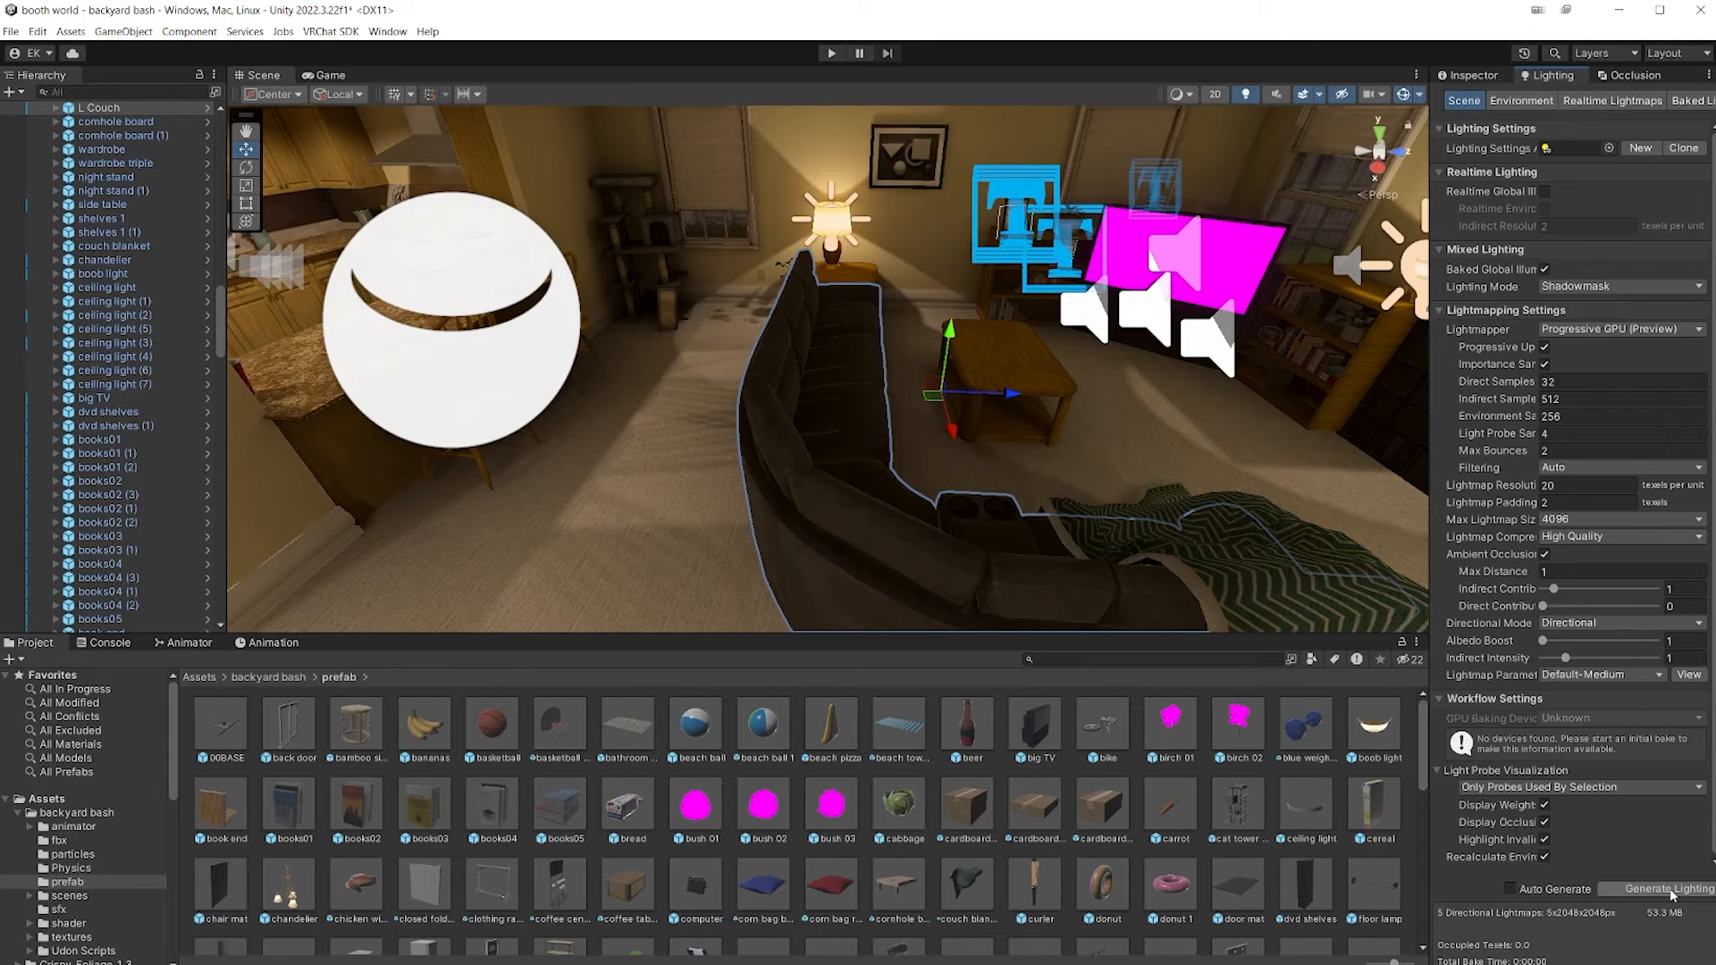
# - Focus on cat tower 01 and inspect the lighting and shadows around it
pyautogui.moveTo(1112, 524); pyautogui.dragTo(829, 374, button='right')
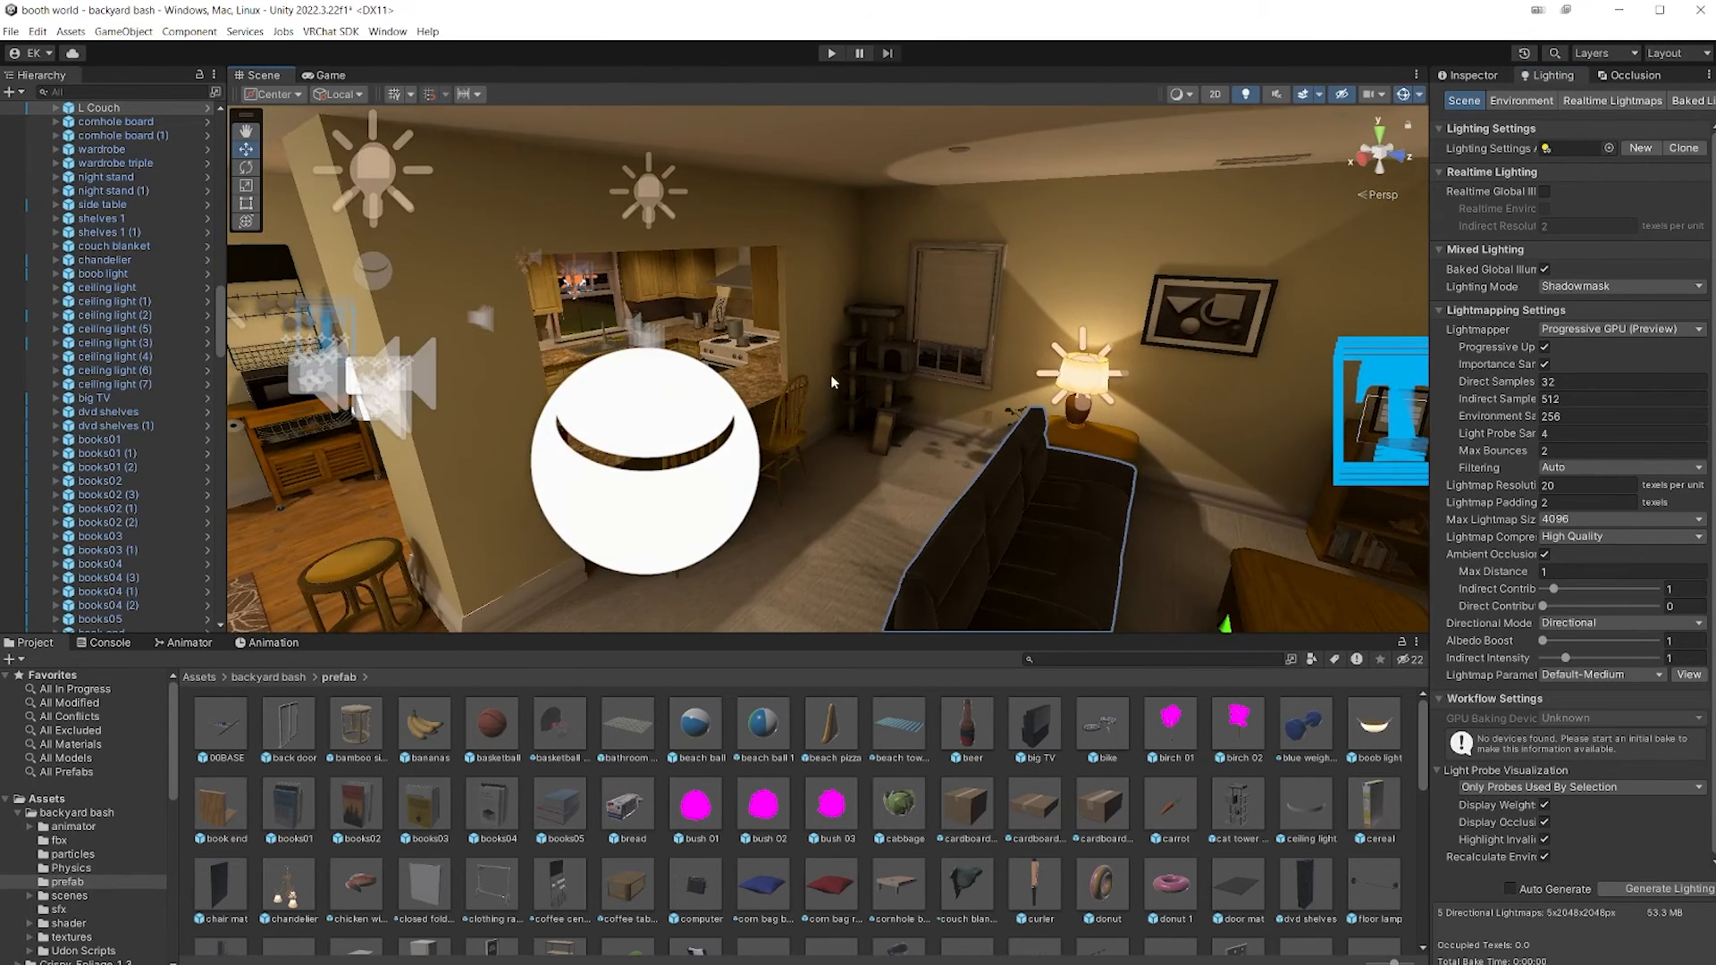
pyautogui.click(882, 404)
pyautogui.press('f')
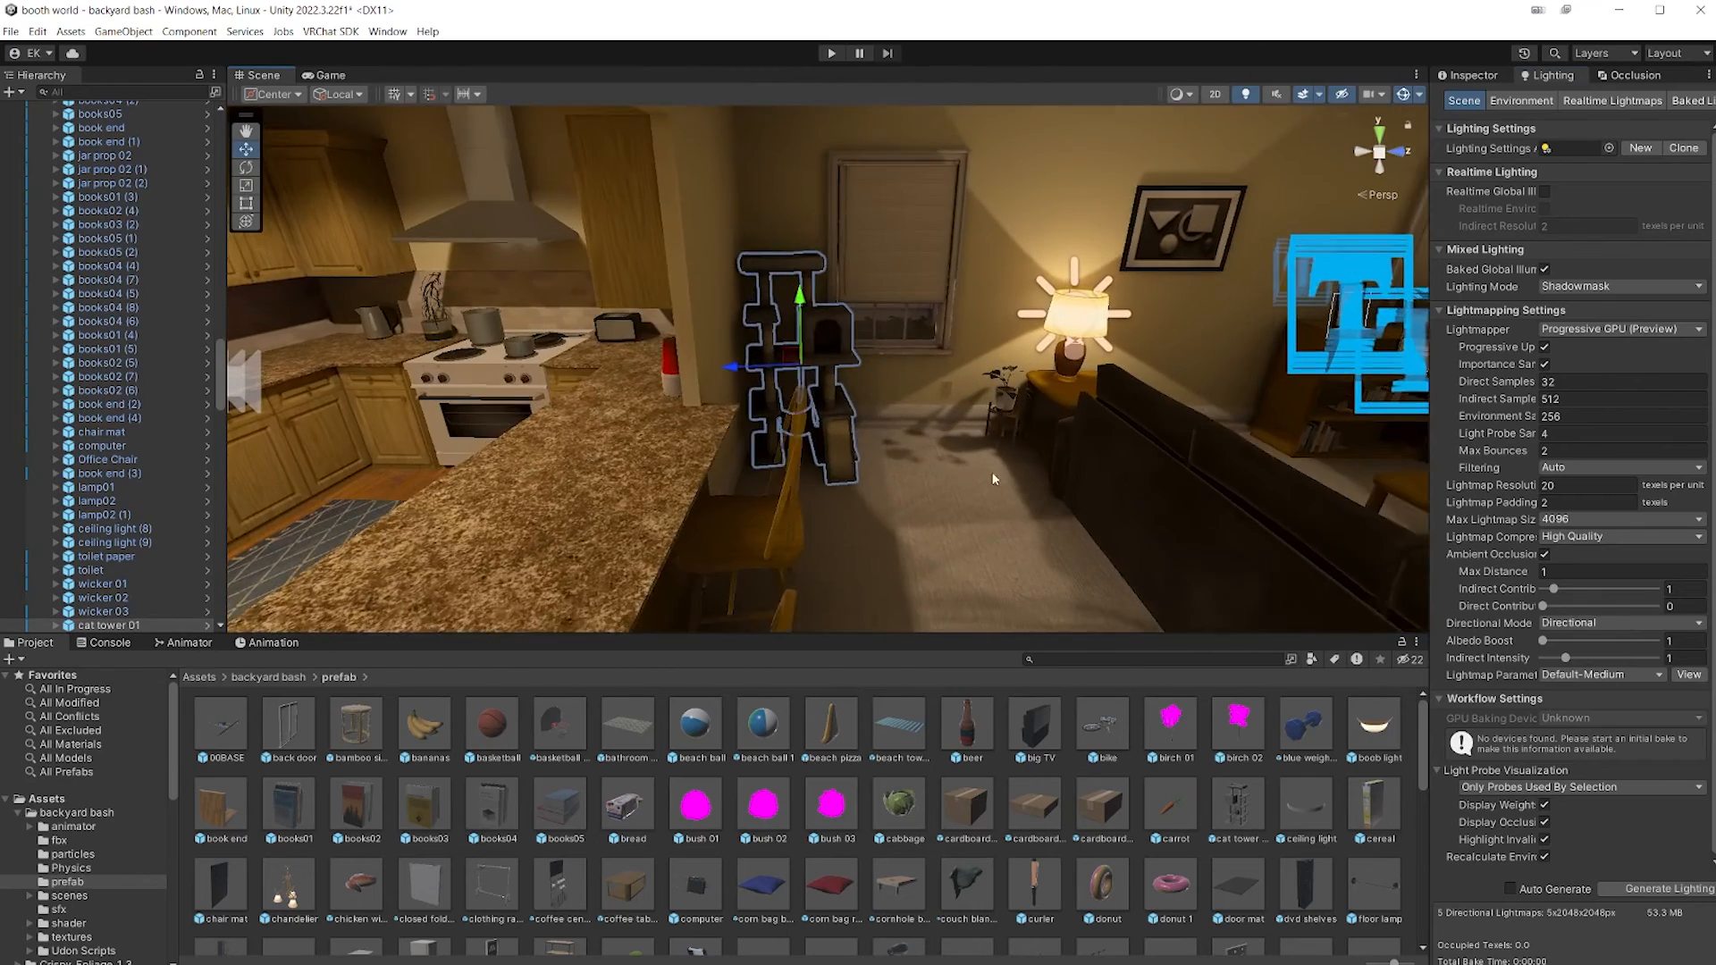
pyautogui.moveTo(872, 374); pyautogui.dragTo(727, 608)
pyautogui.keyDown('alt'); pyautogui.moveTo(869, 531); pyautogui.dragTo(652, 465); pyautogui.keyUp('alt')
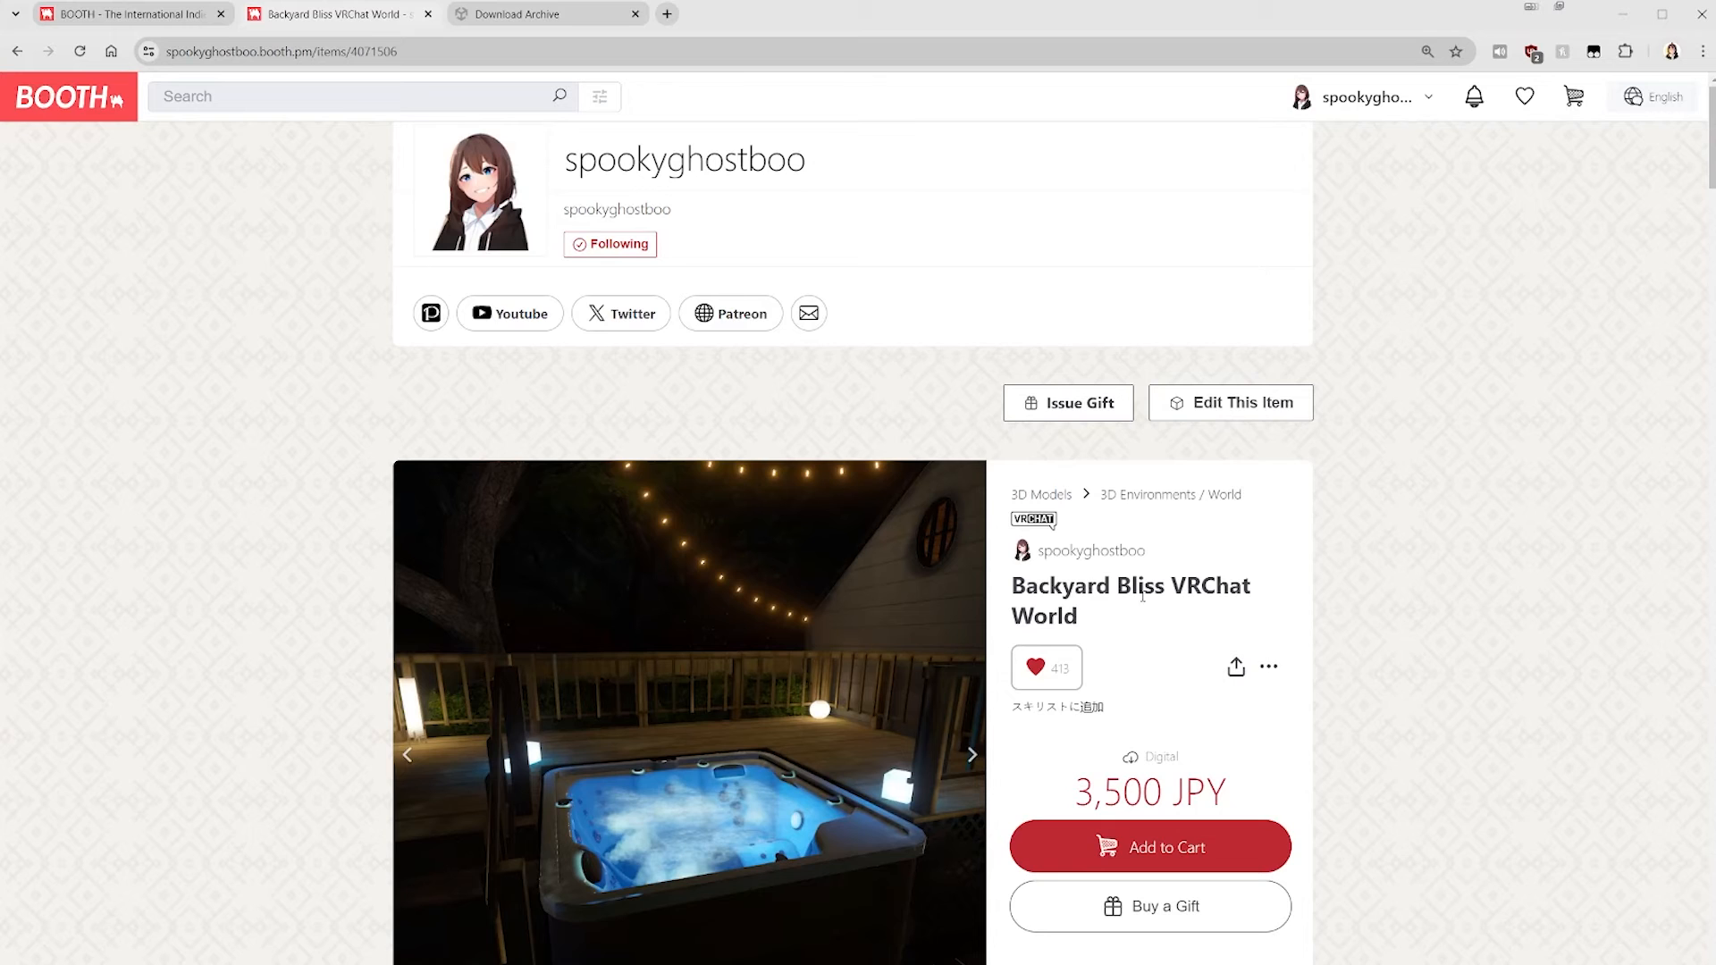
# - Read the description and import instructions on BOOTH's Backyard Bliss VRChat World page, and return to Unity
pyautogui.scroll(-1, 1024, 615)
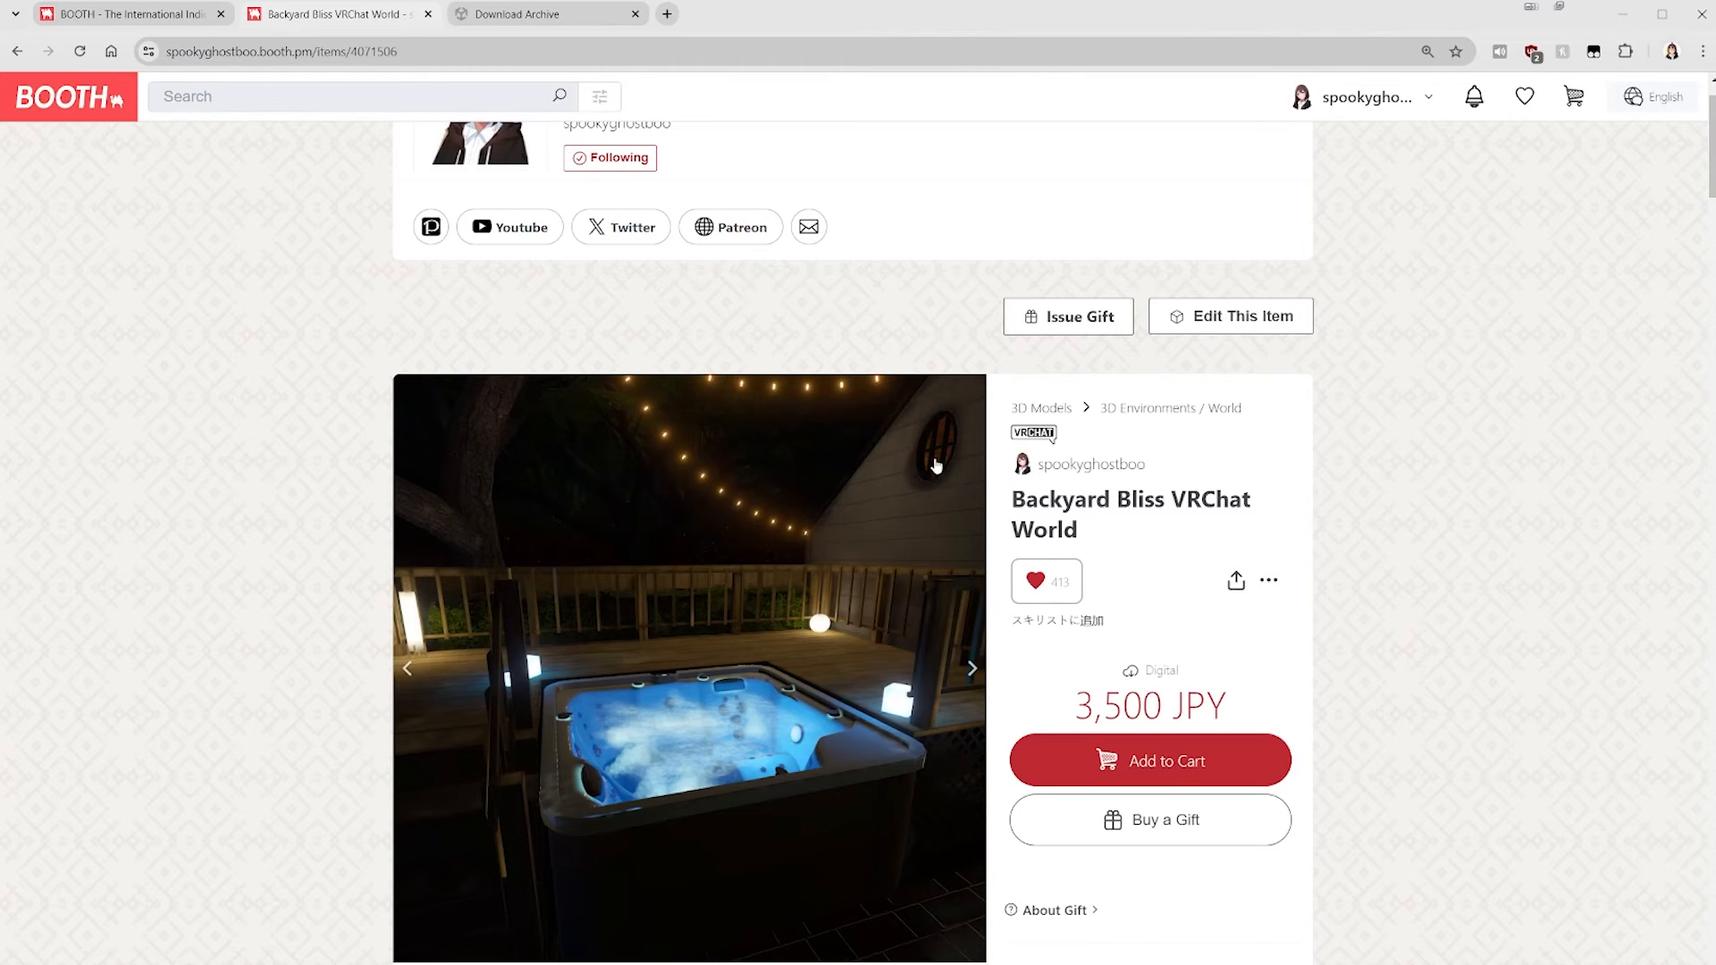
pyautogui.scroll(-7, 1188, 545)
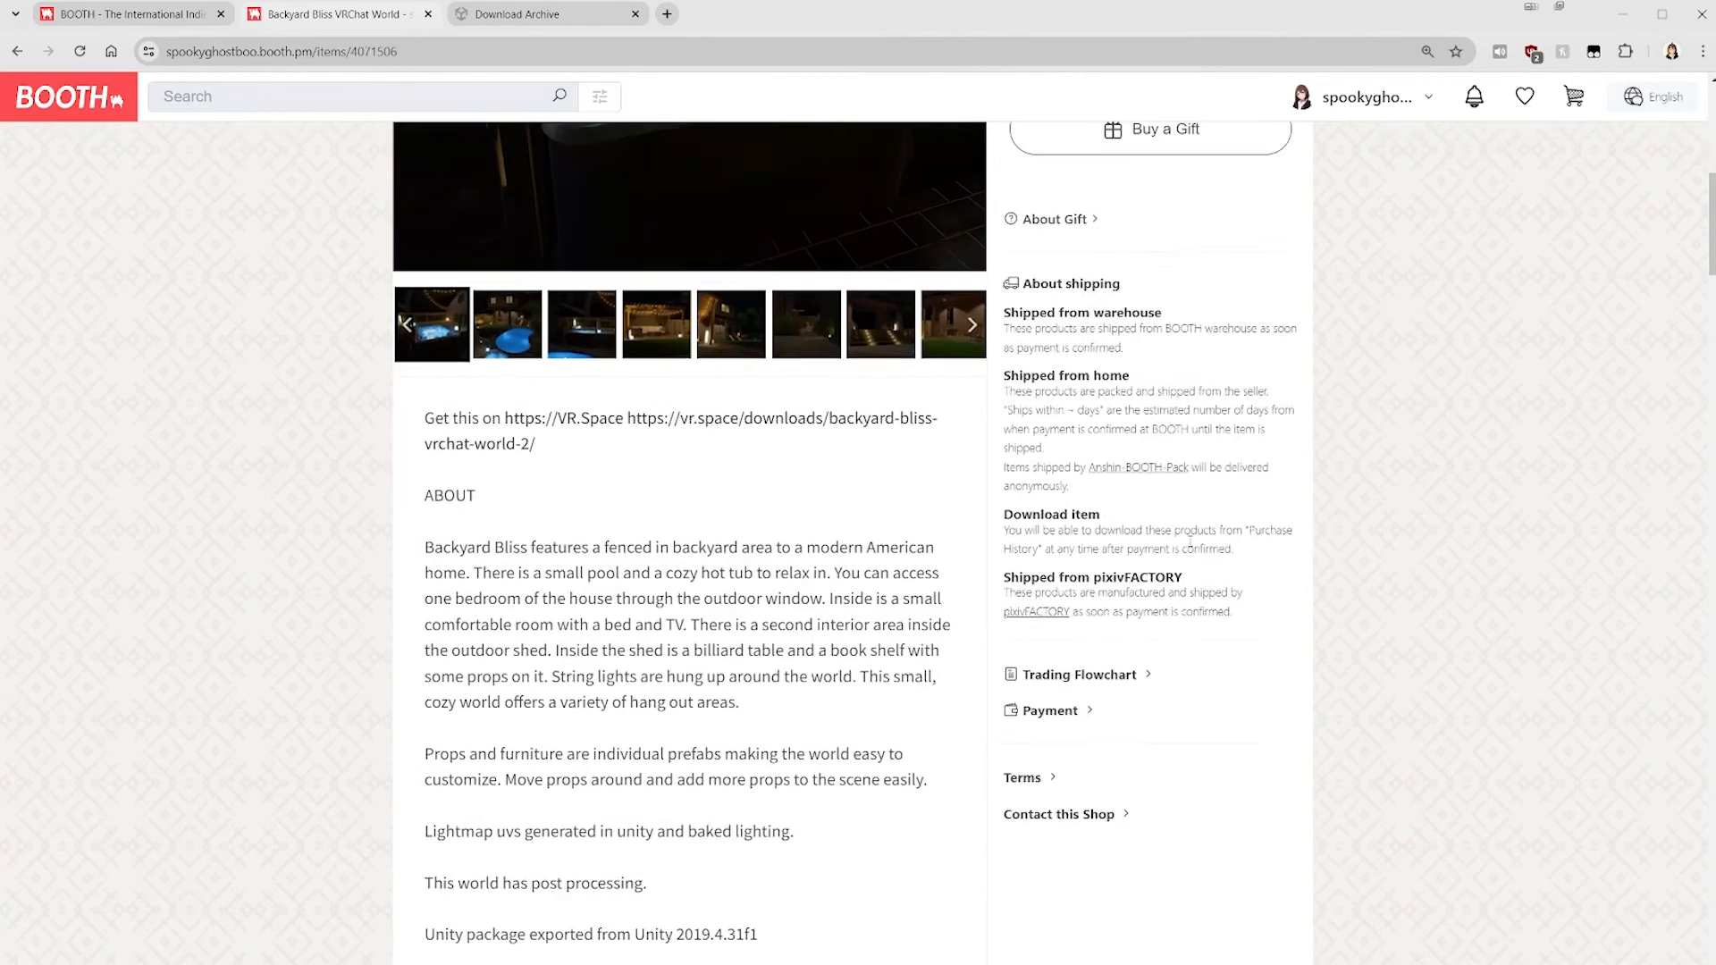
pyautogui.scroll(-7, 1189, 541)
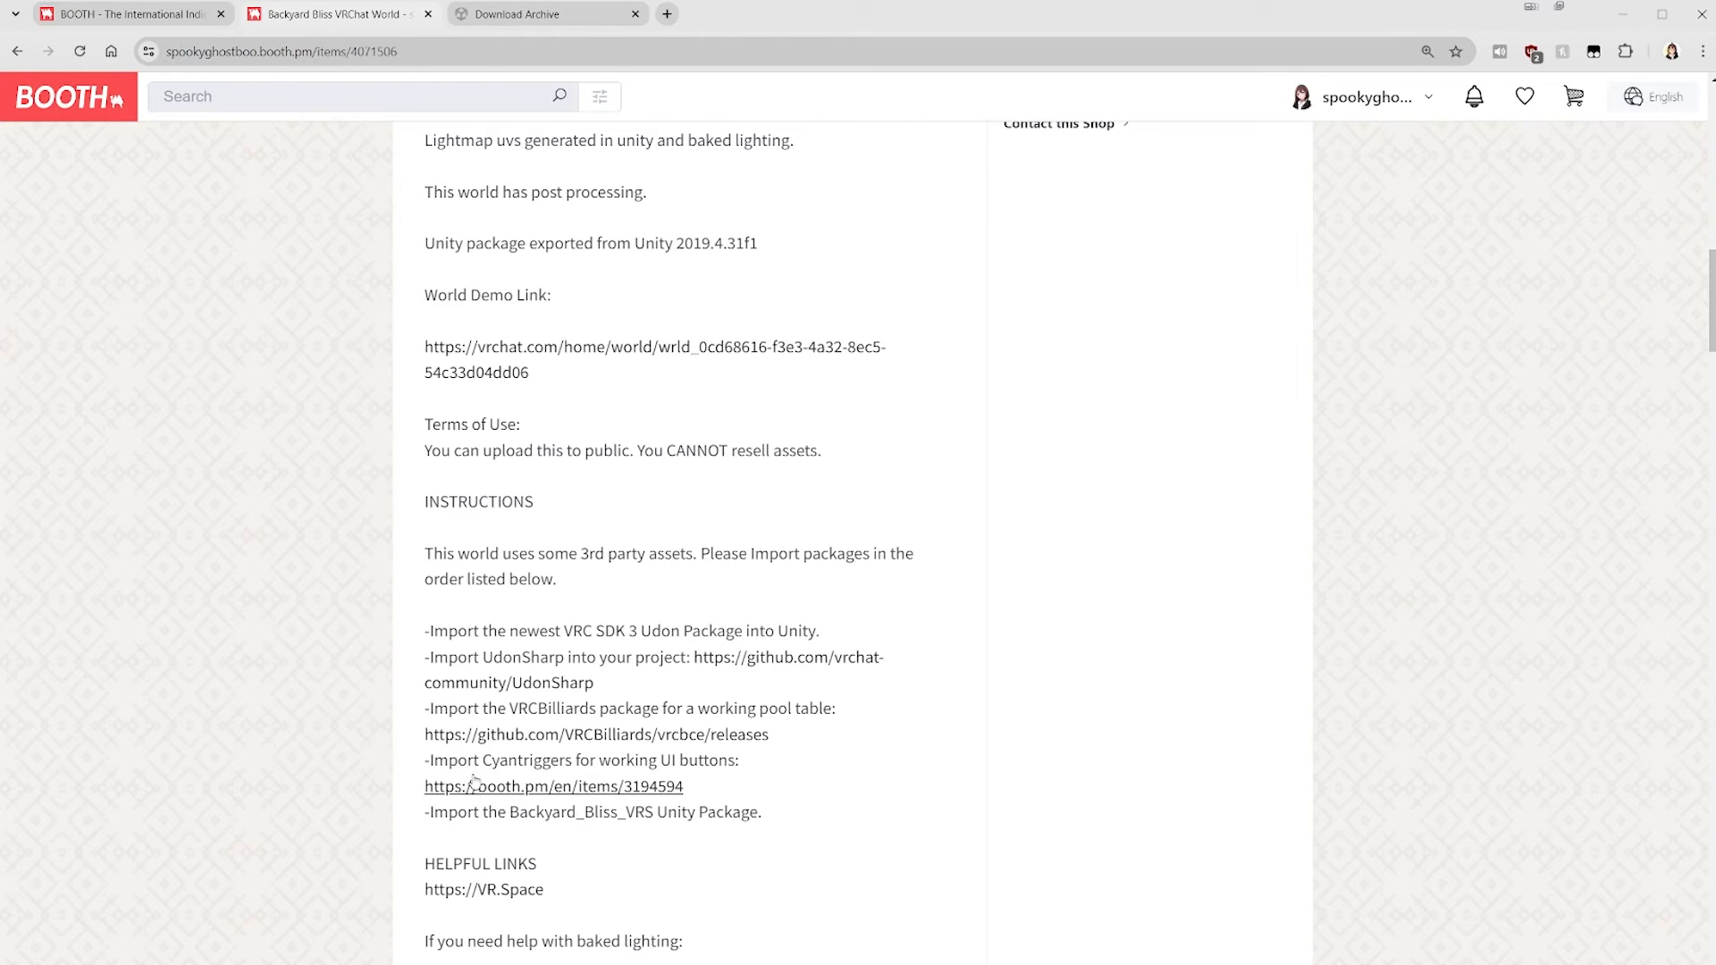
pyautogui.scroll(1, 478, 785)
pyautogui.click(1622, 13)
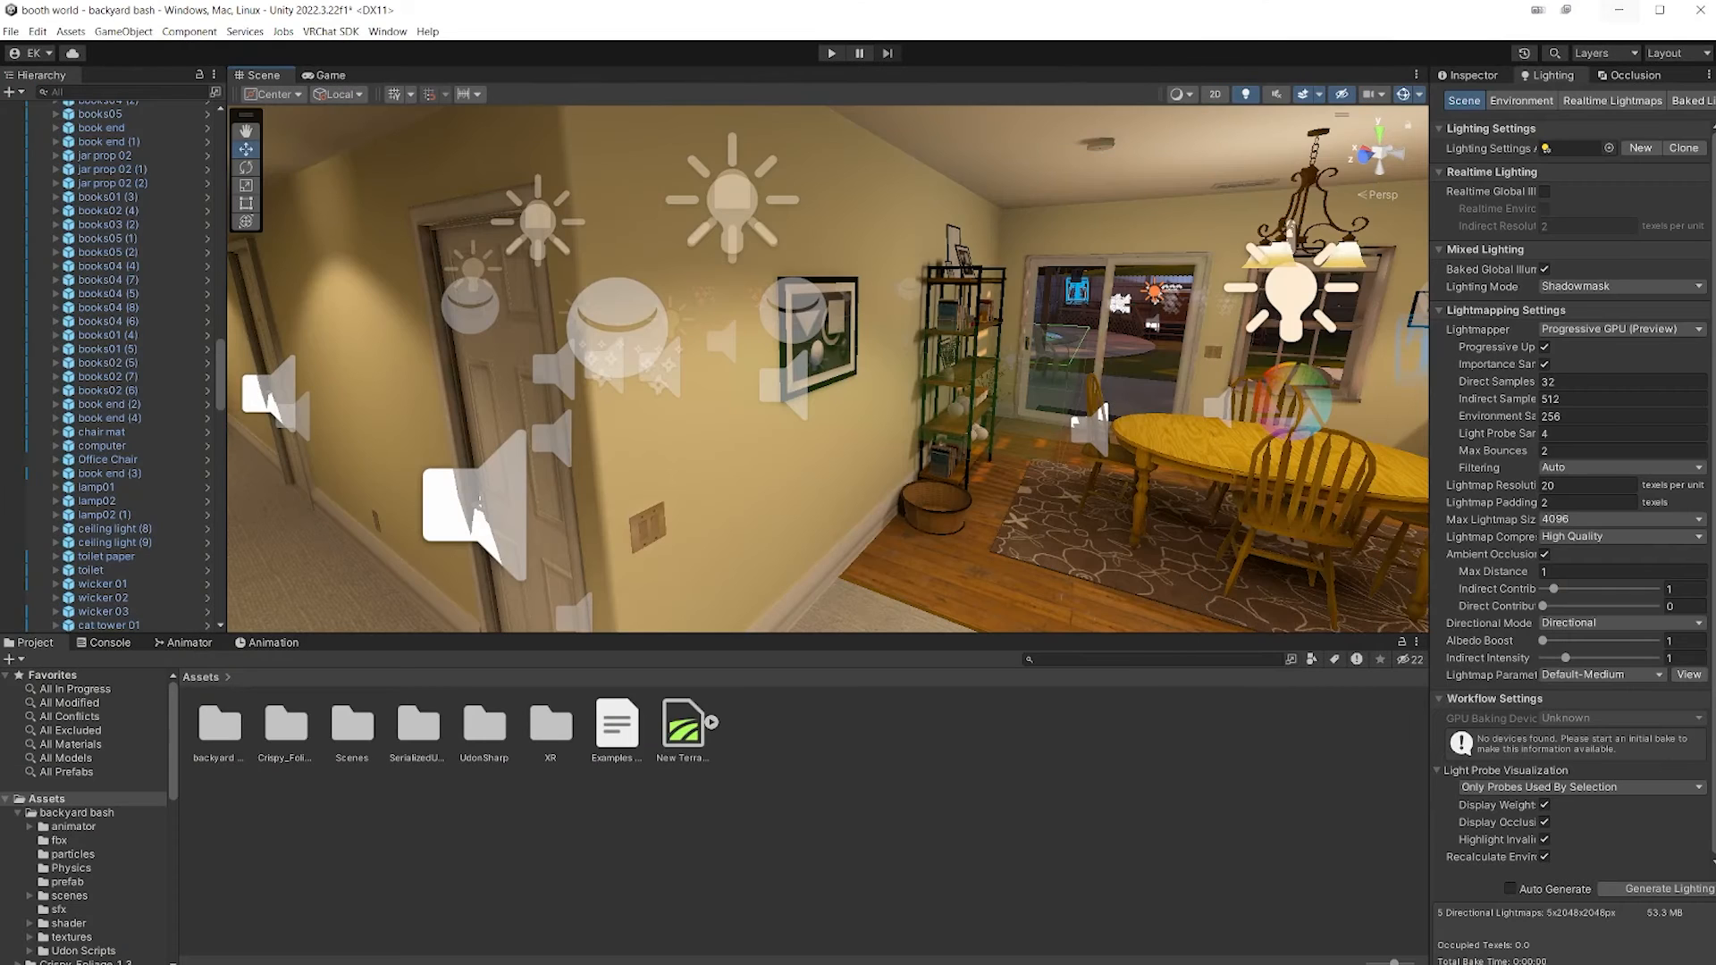
# - Import the Backyard_Bliss_VRS_v1.2 package into the project after reviewing its backyard bash and Backyard_Bliss_SGB contents
pyautogui.moveTo(1578, 379); pyautogui.dragTo(873, 743)
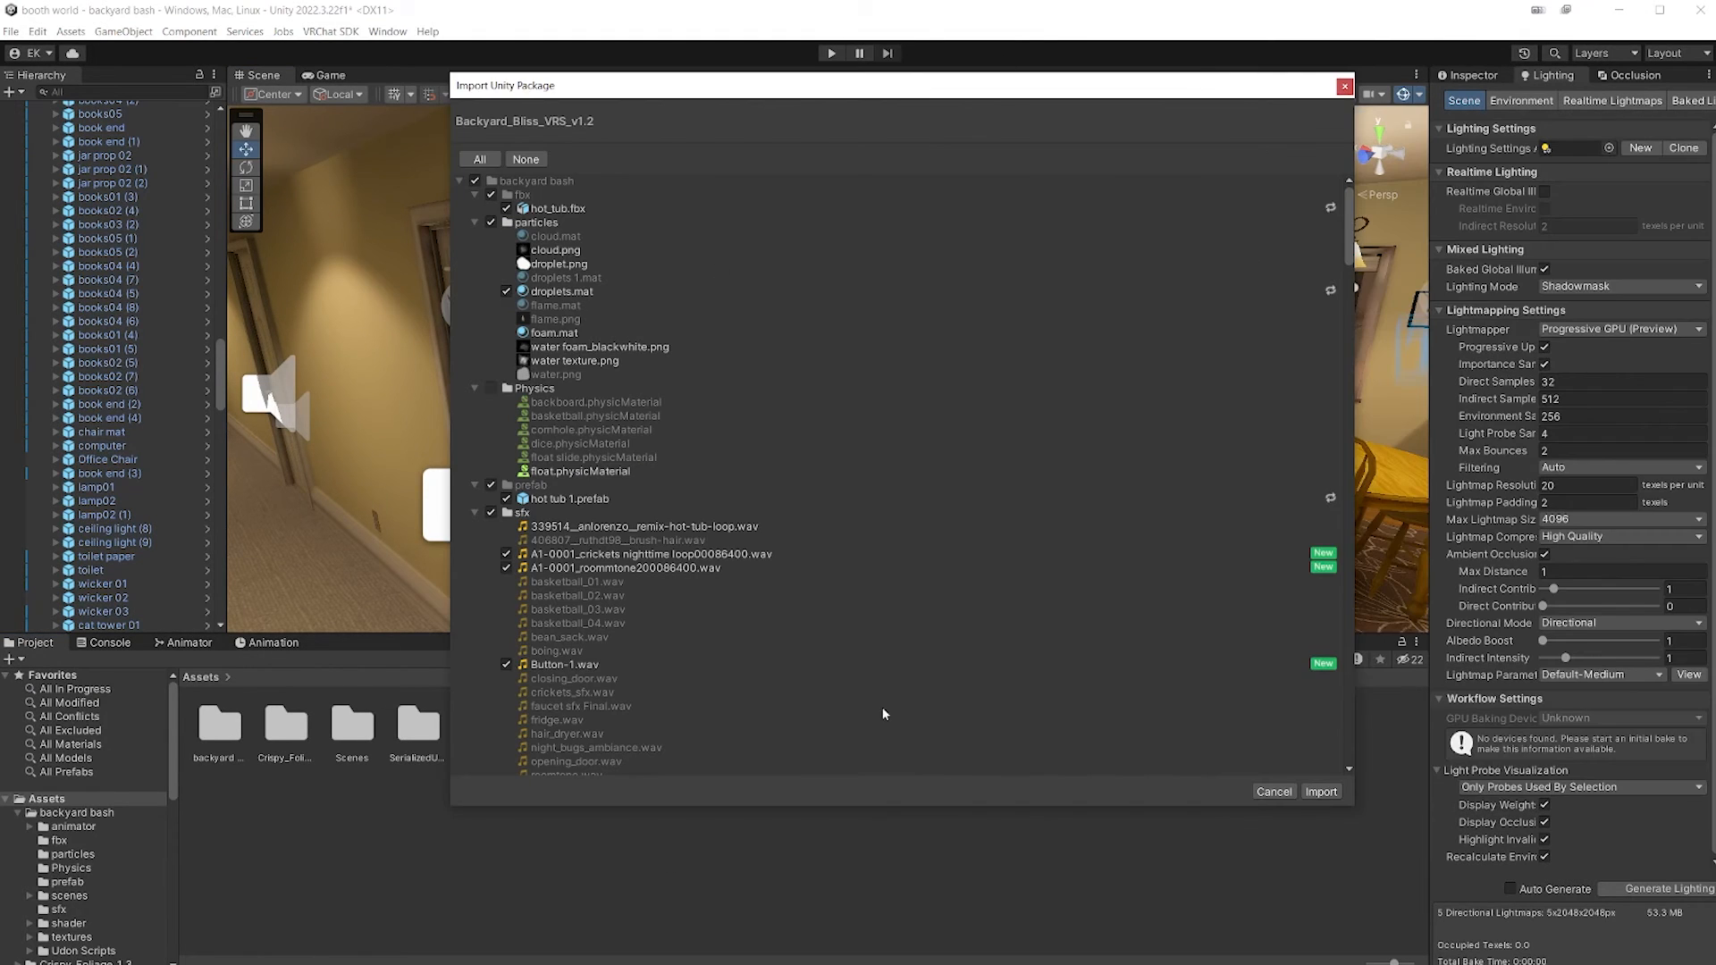
pyautogui.moveTo(773, 85); pyautogui.dragTo(642, 90)
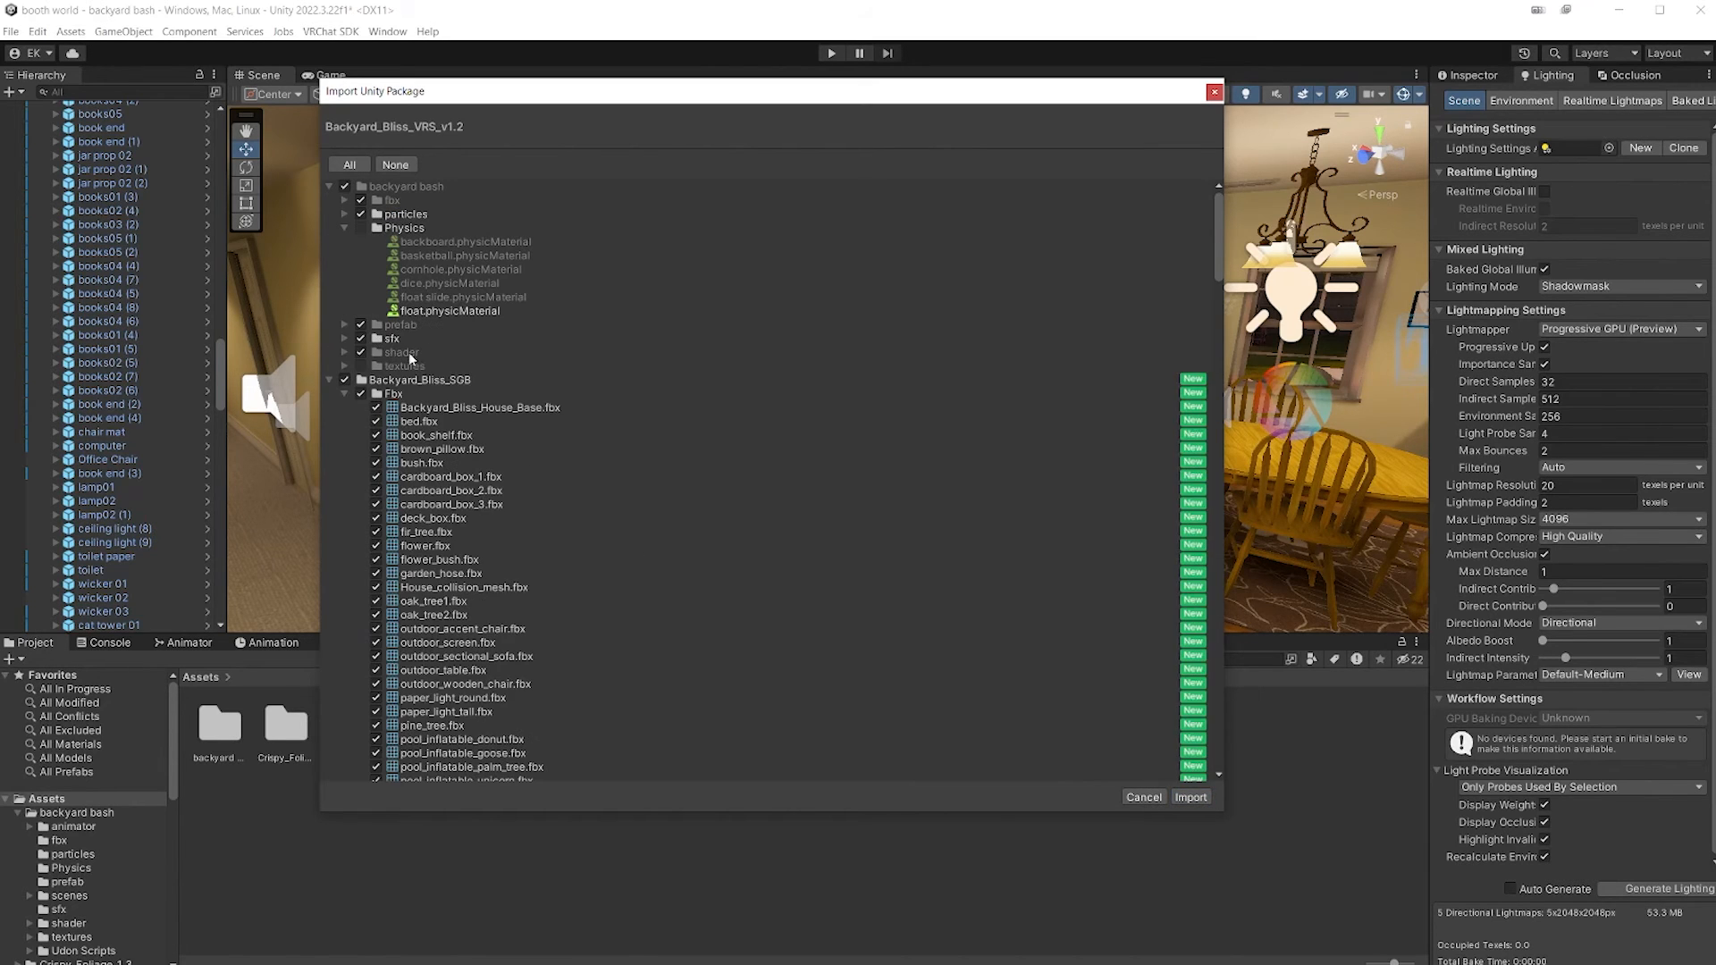
pyautogui.click(349, 215)
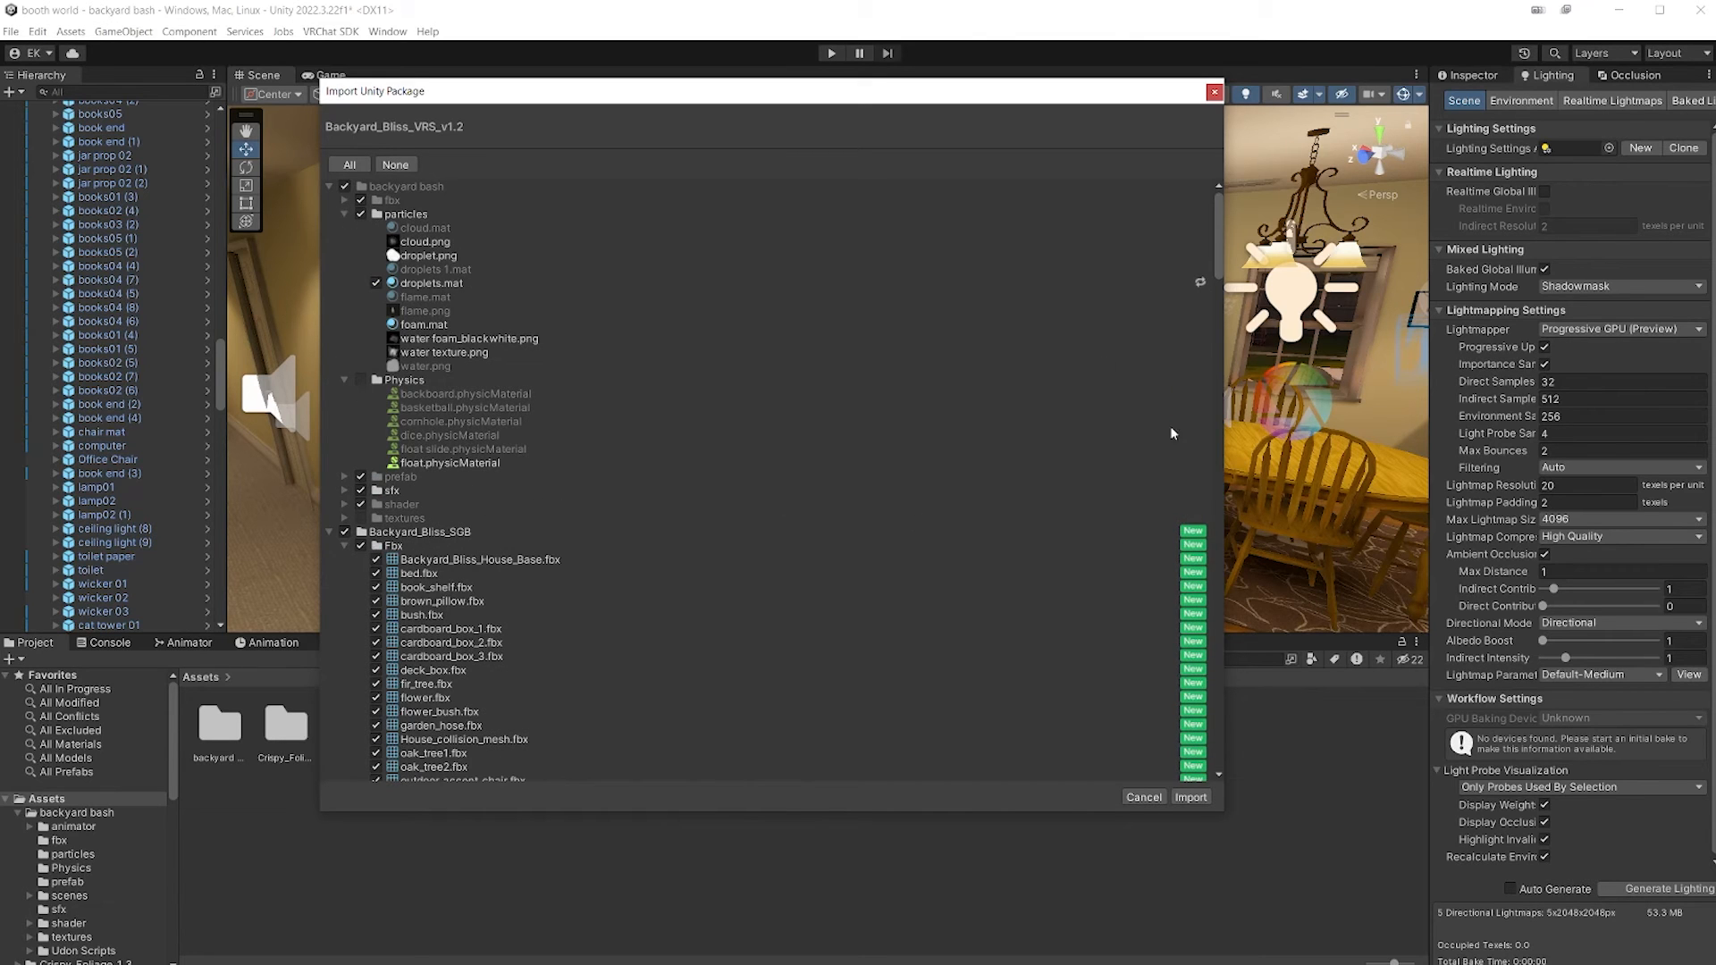
pyautogui.scroll(-6, 453, 378)
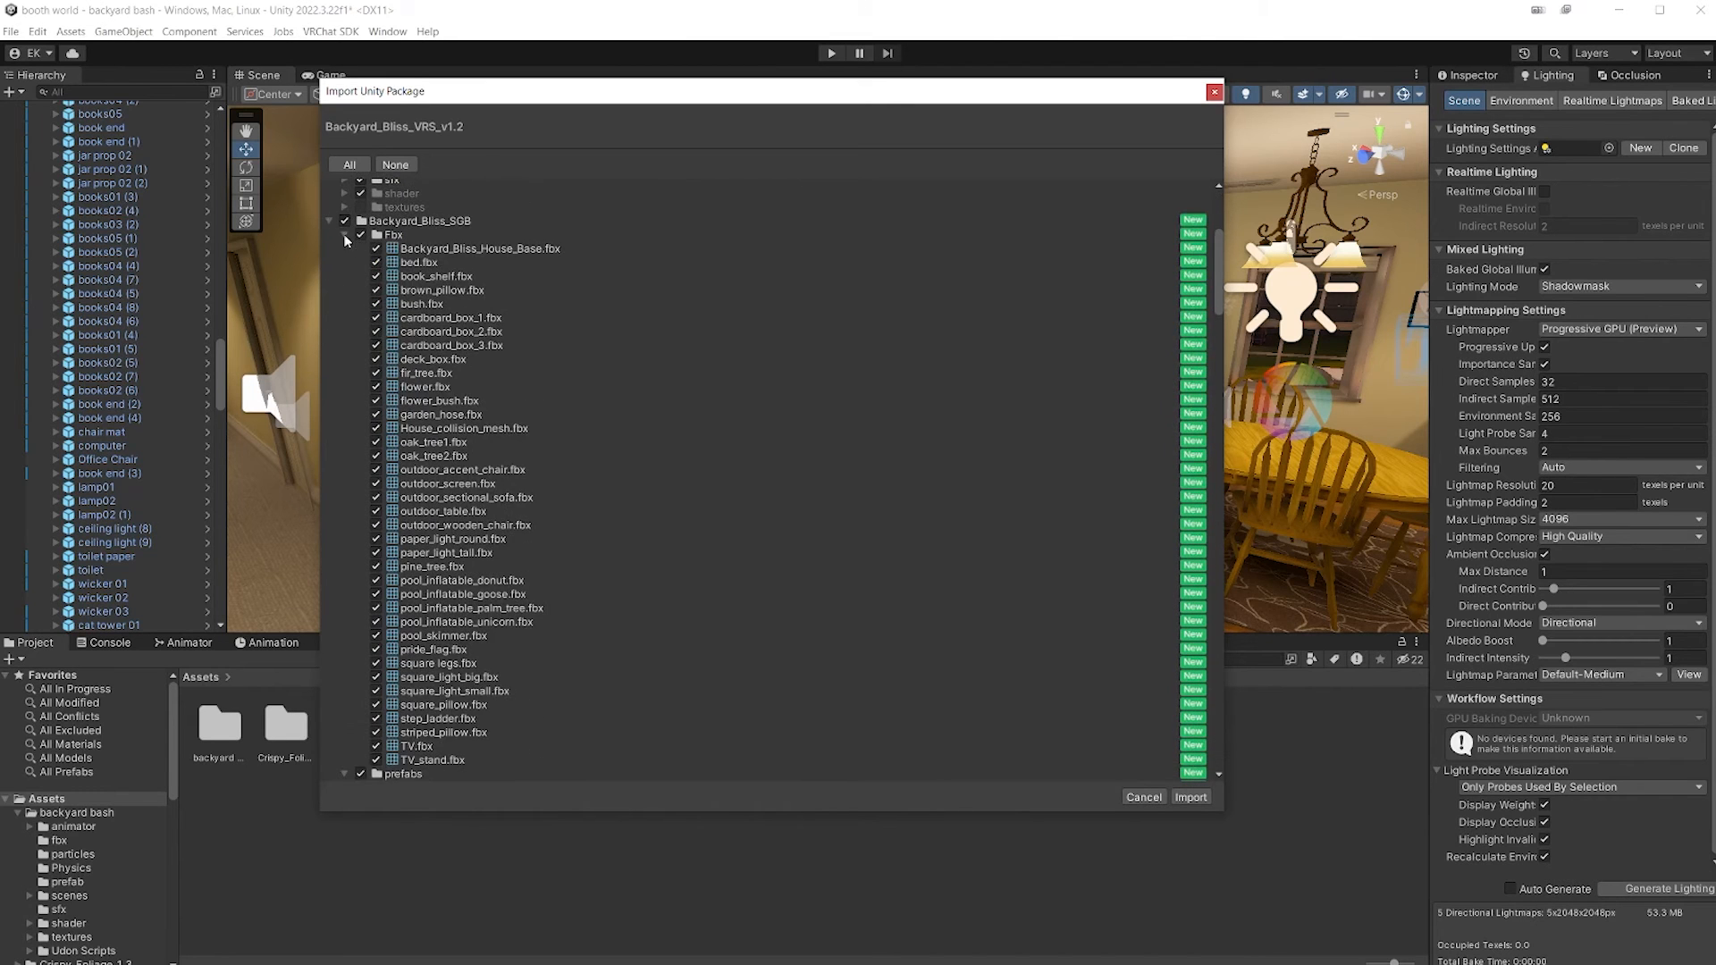
pyautogui.click(345, 236)
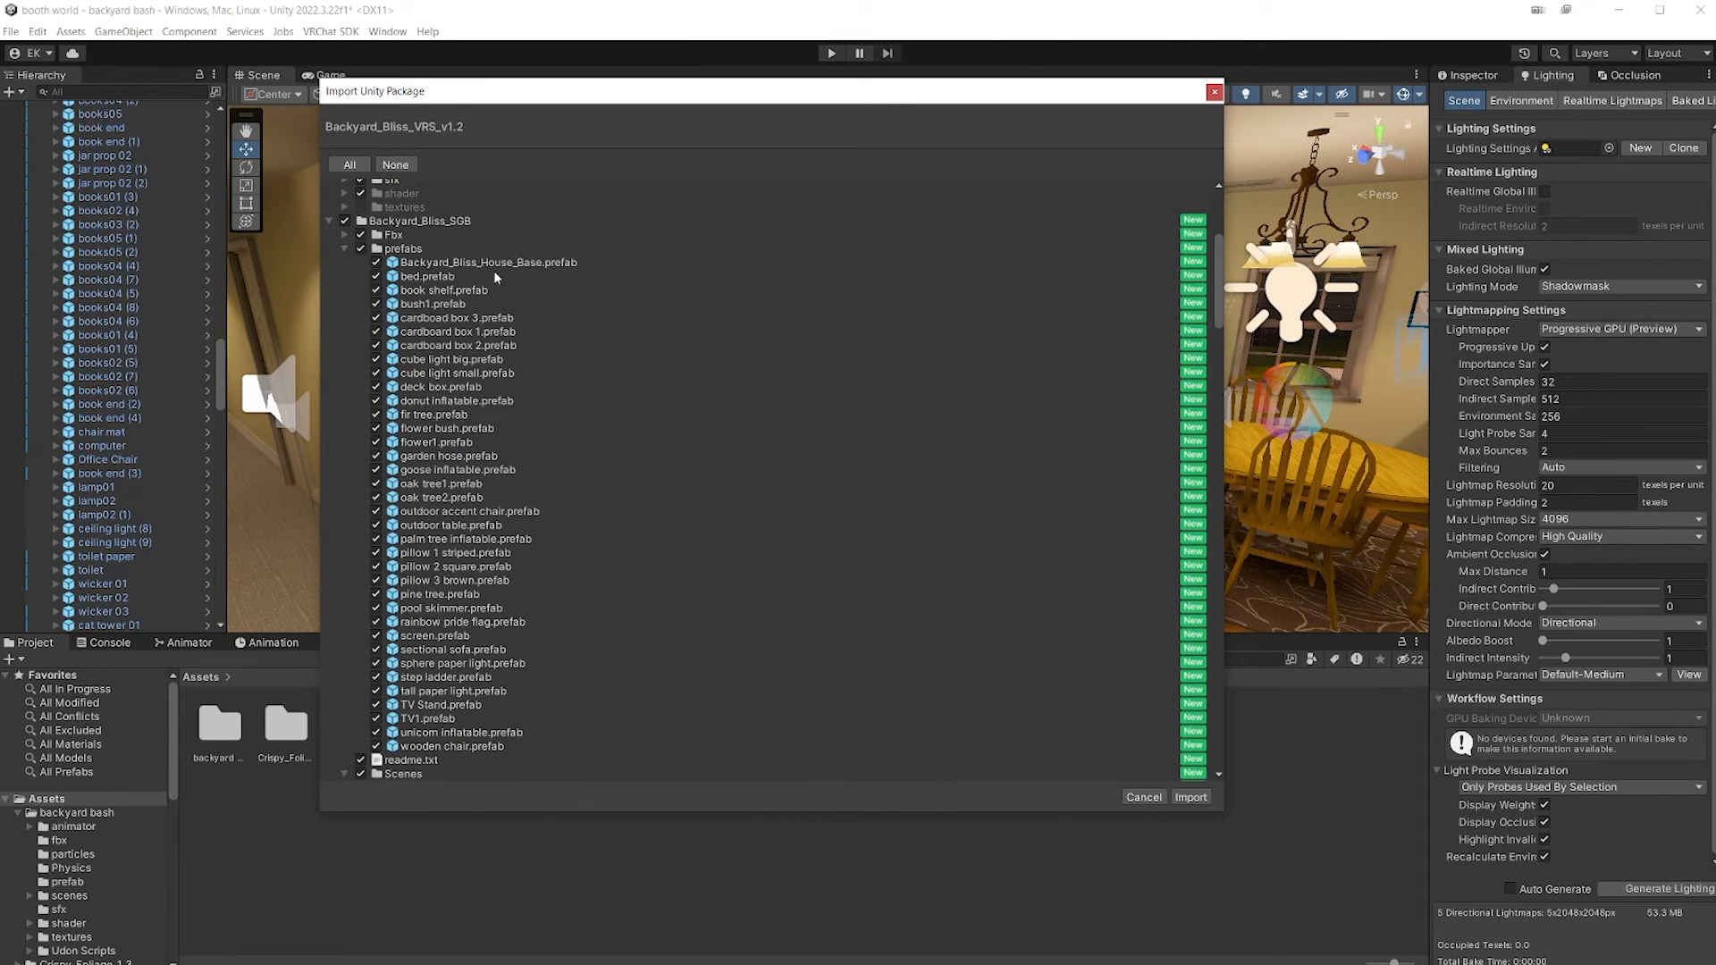
pyautogui.scroll(6, 470, 257)
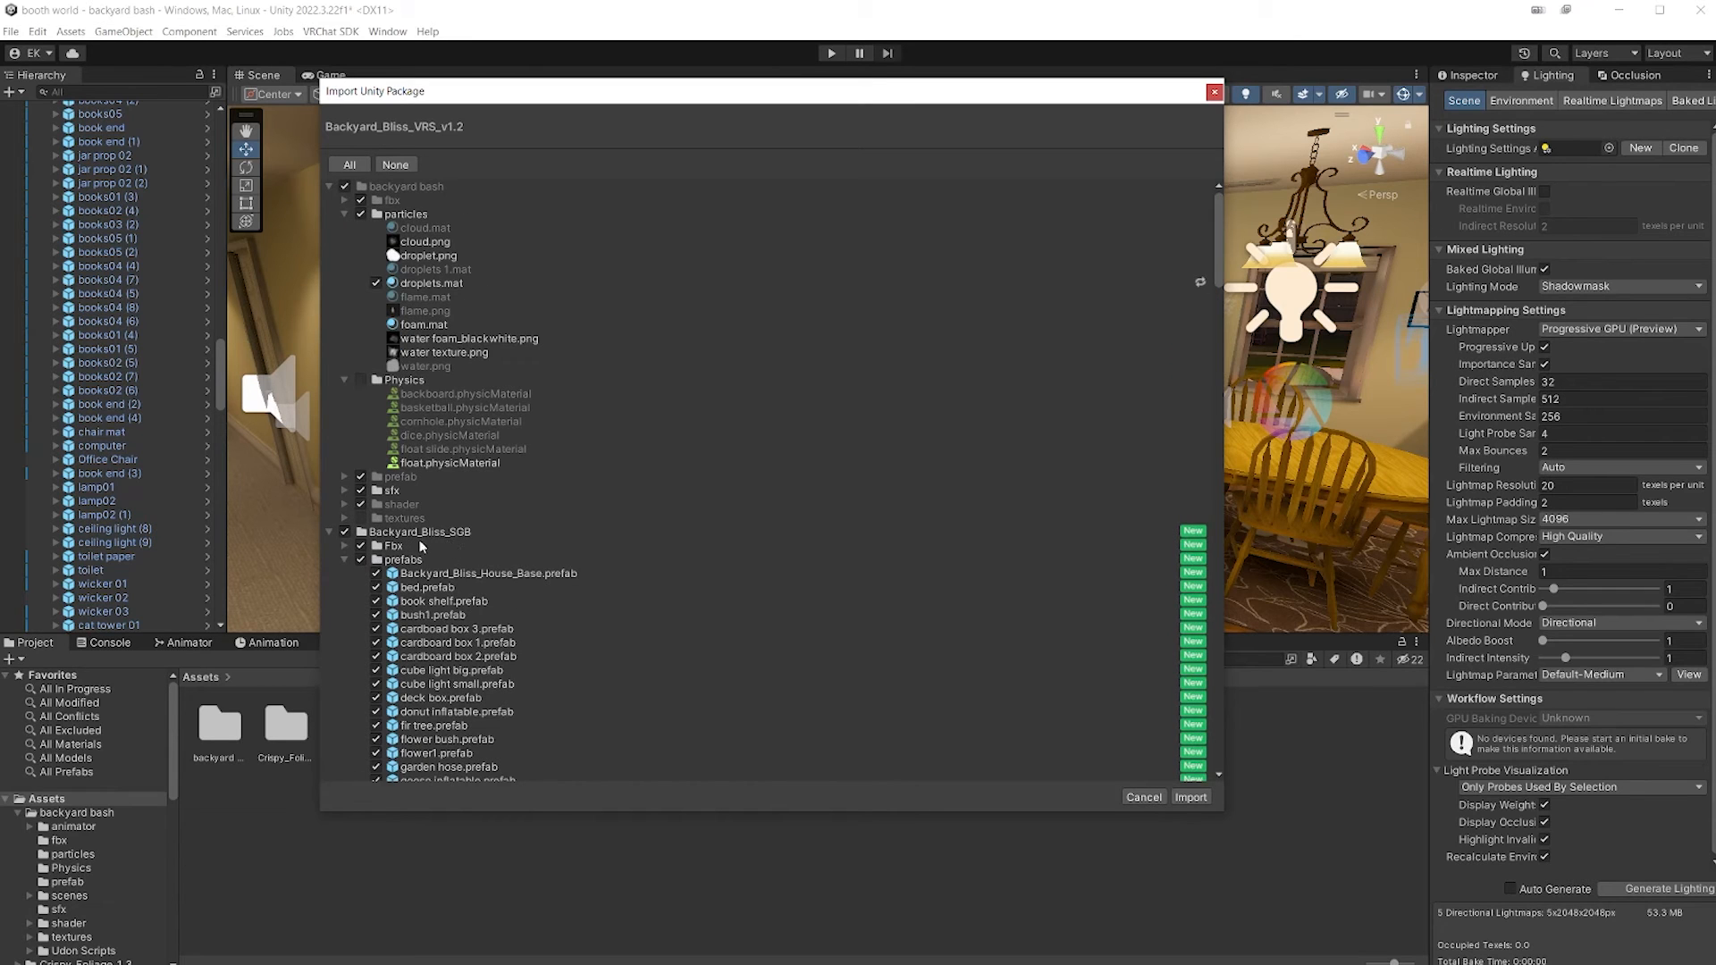
pyautogui.scroll(-1, 461, 549)
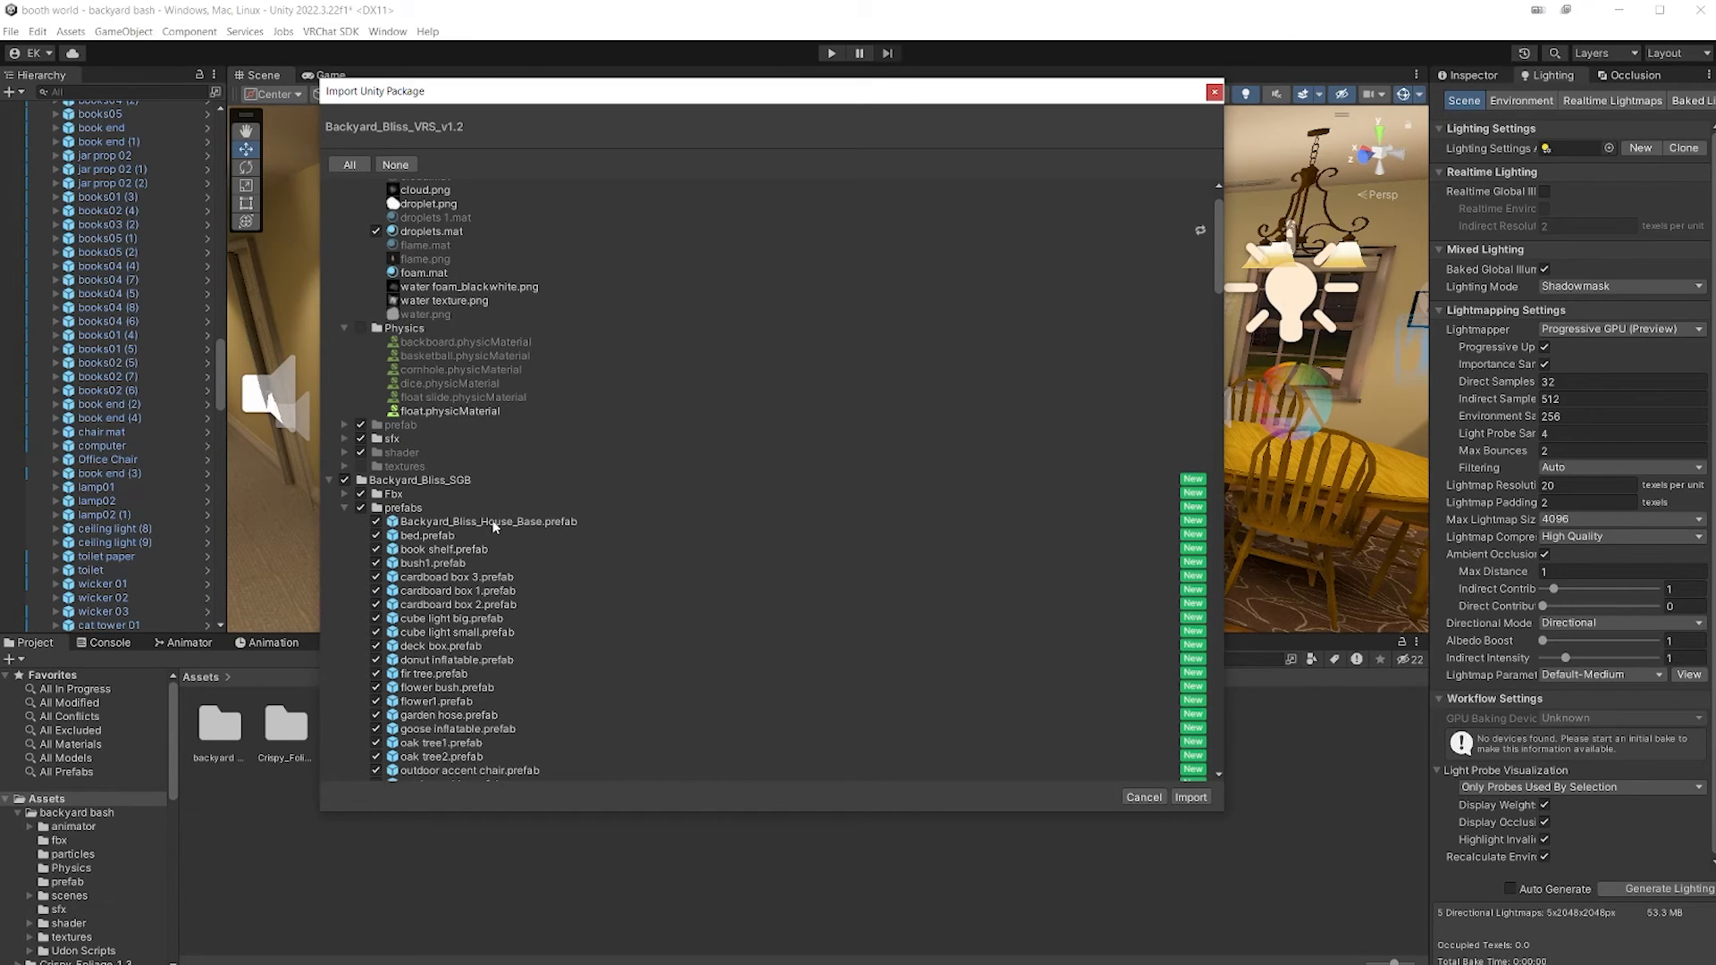
pyautogui.scroll(1, 438, 537)
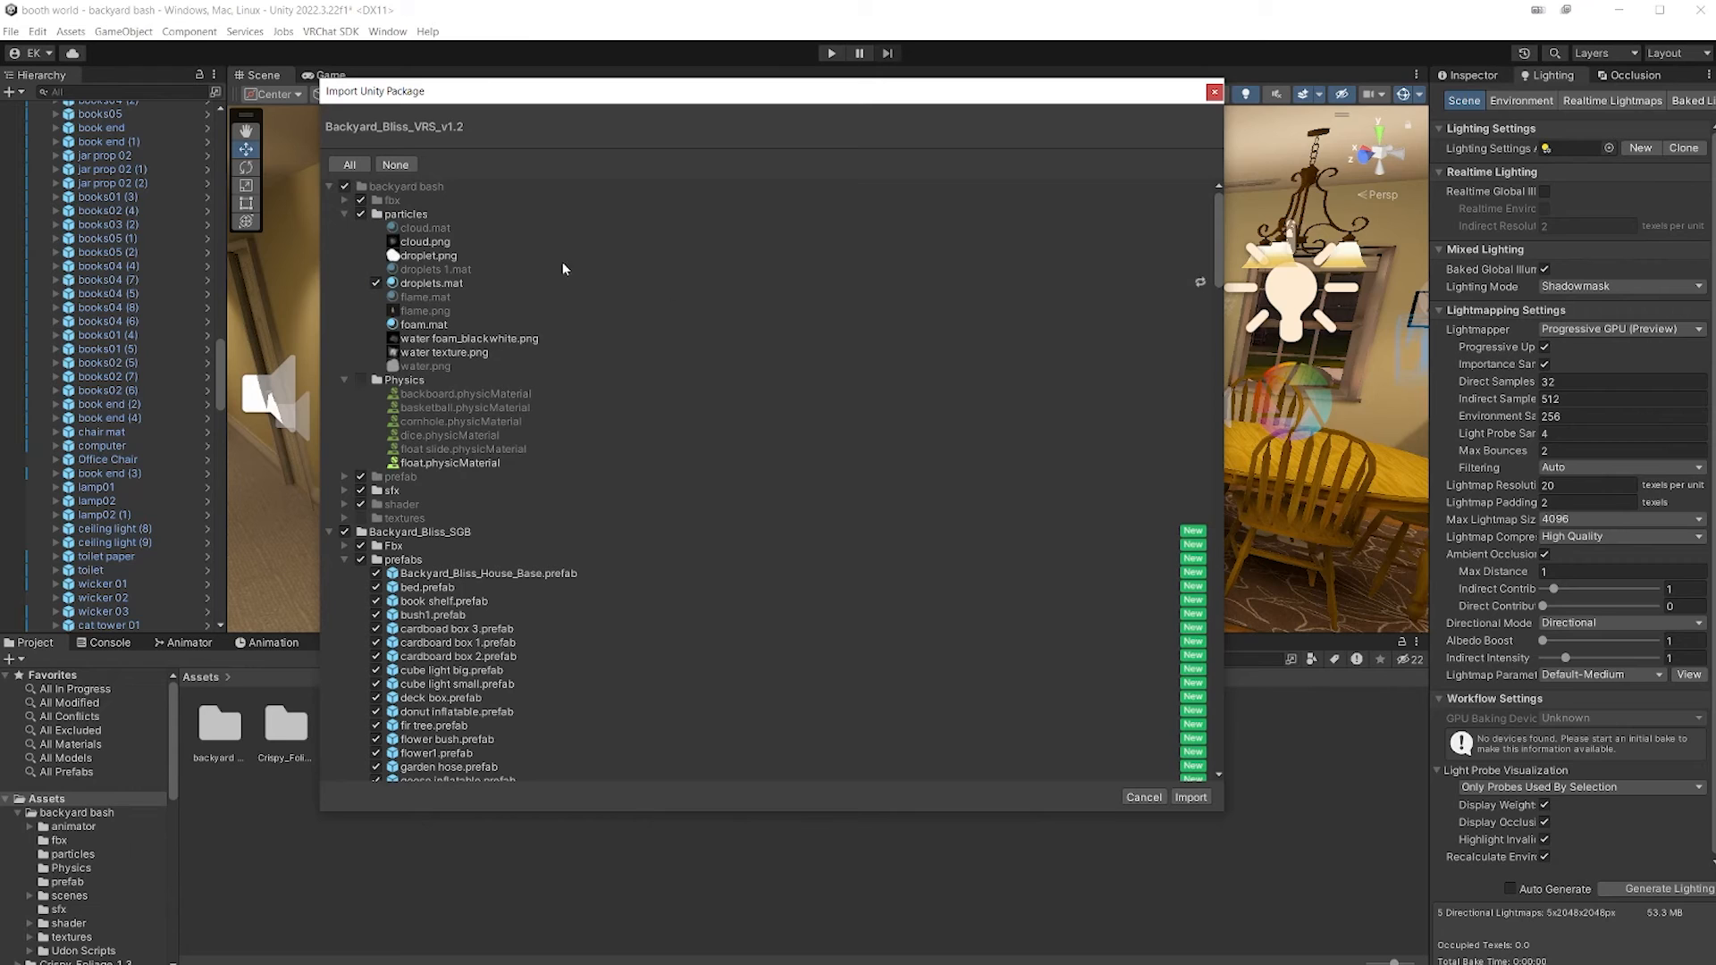
pyautogui.click(1205, 797)
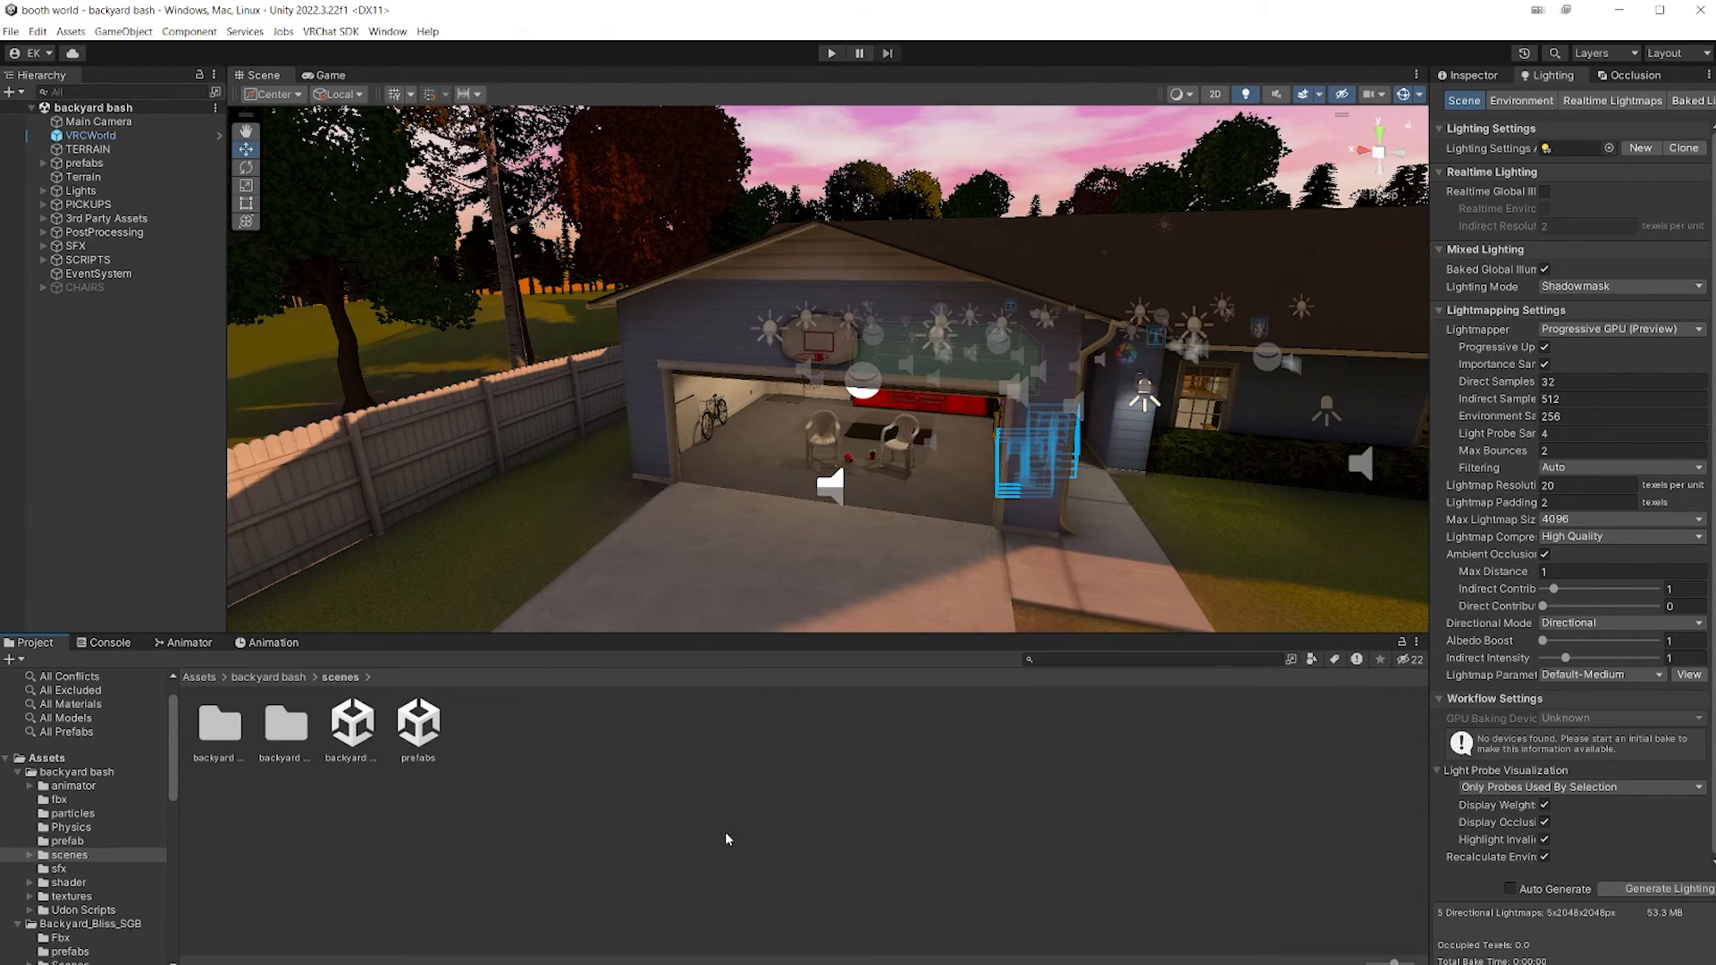
# - Open the Backyard Bliss scene from the Scenes folder of Backyard_Bliss_SGB
pyautogui.click(198, 679)
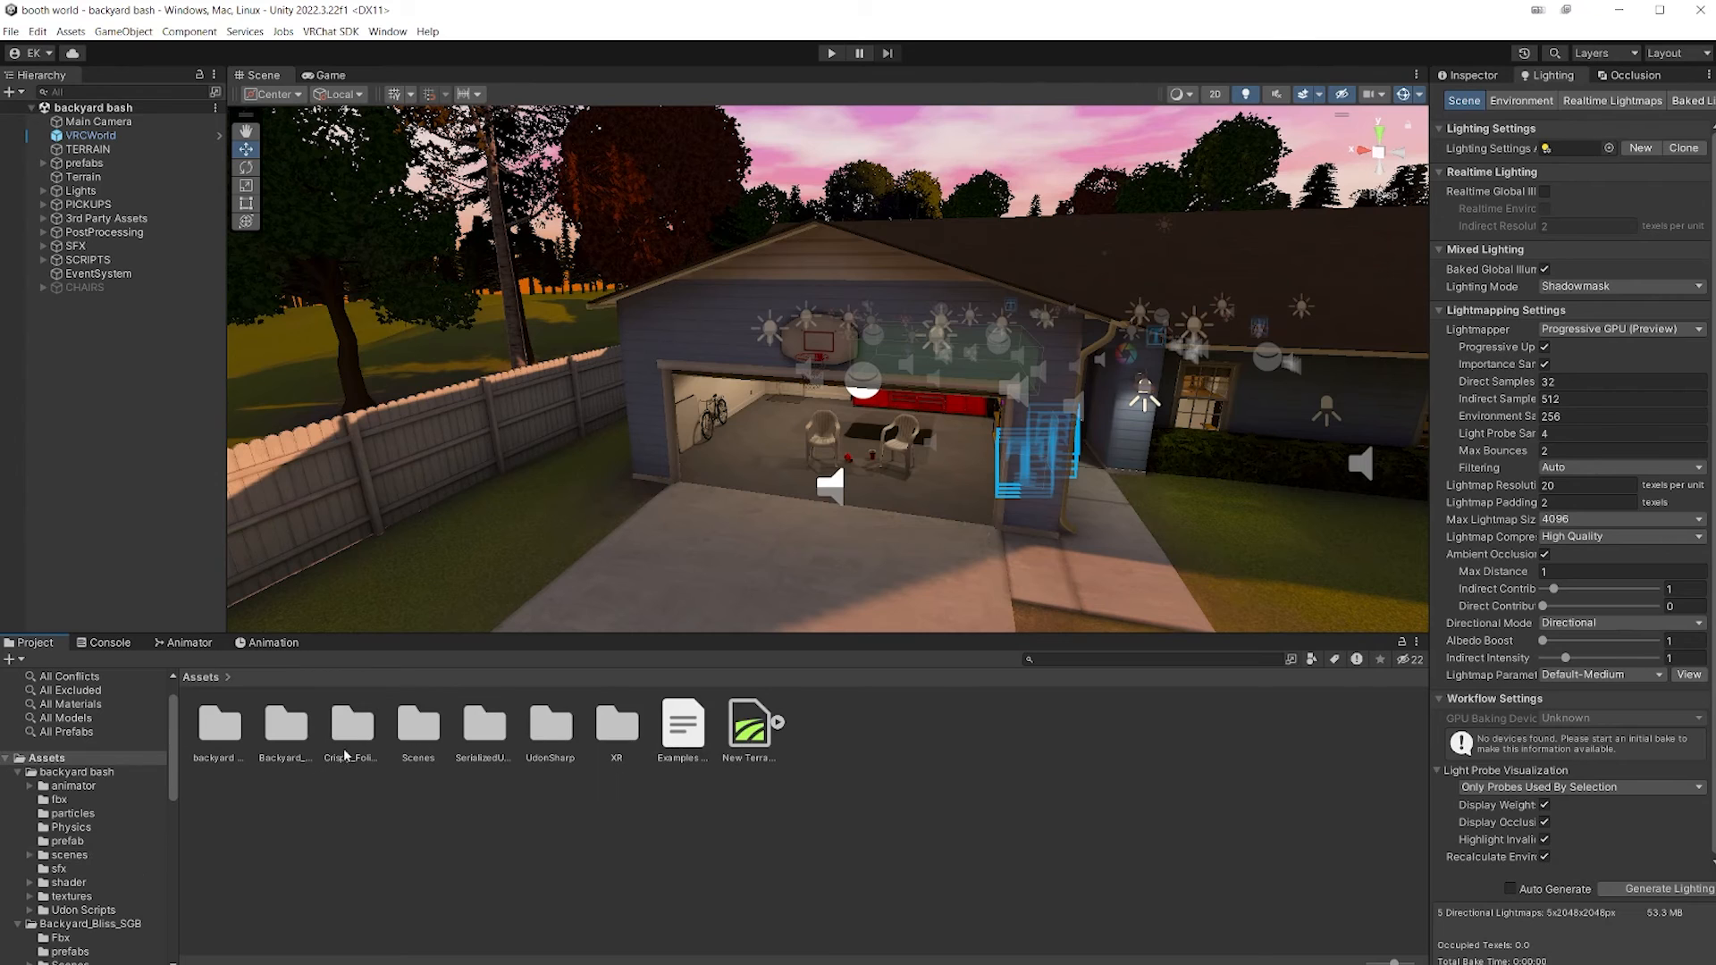
pyautogui.click(284, 729)
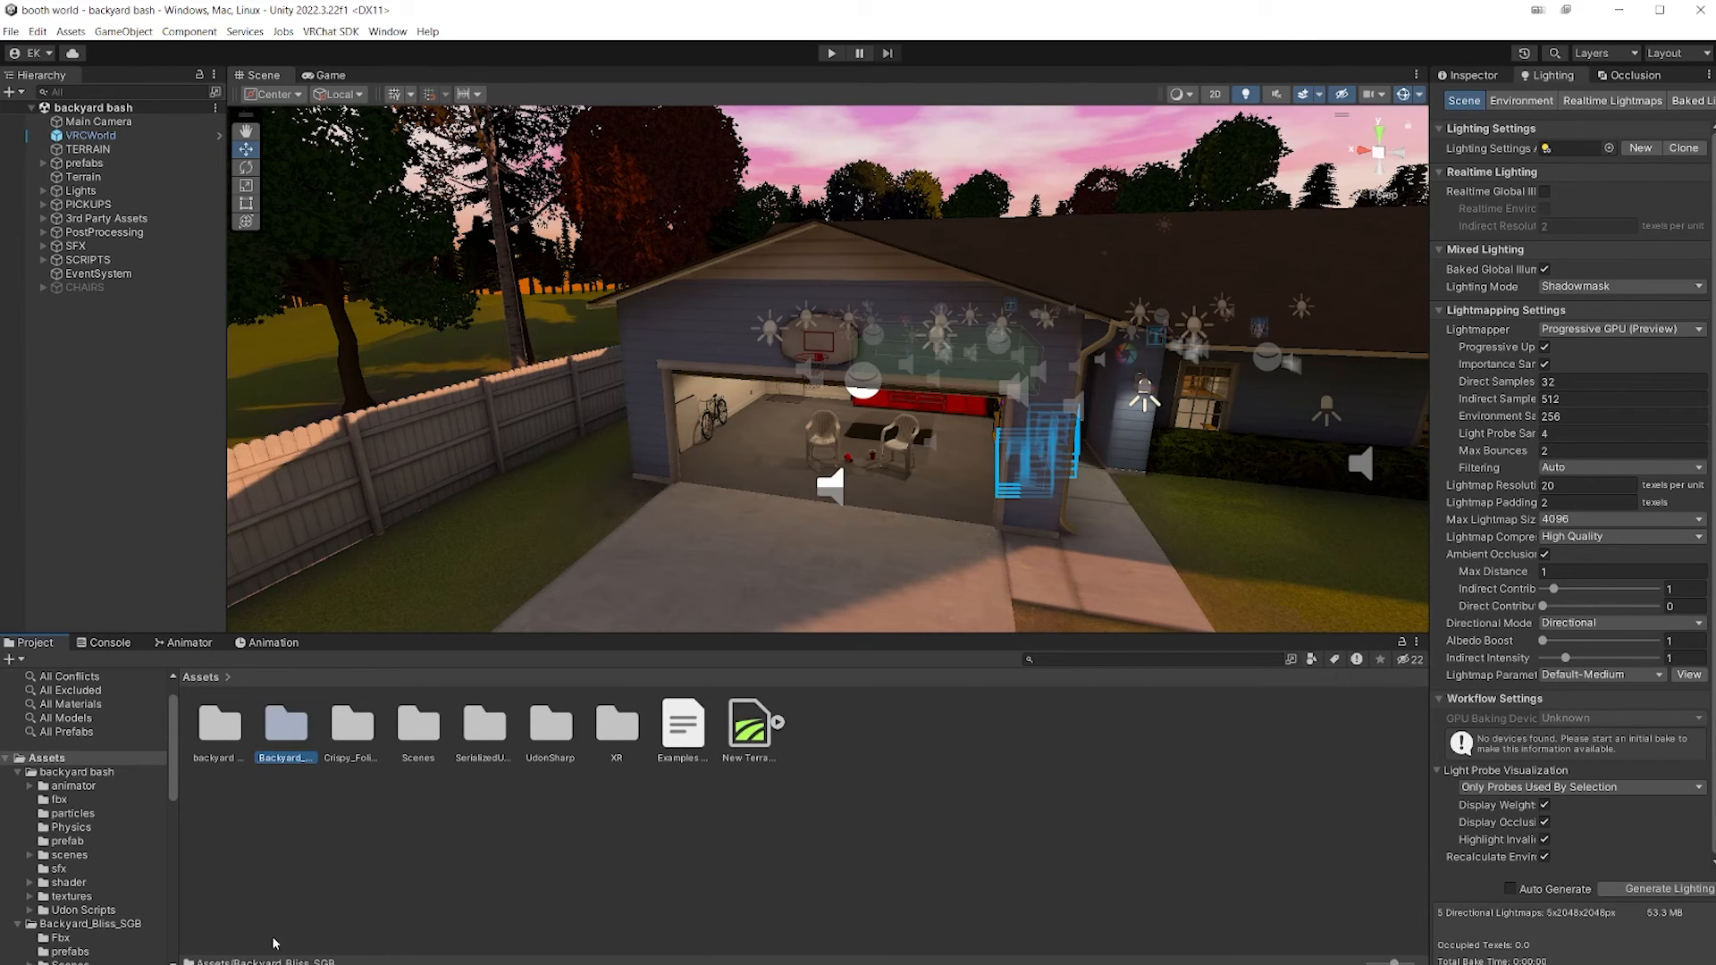
pyautogui.click(219, 737)
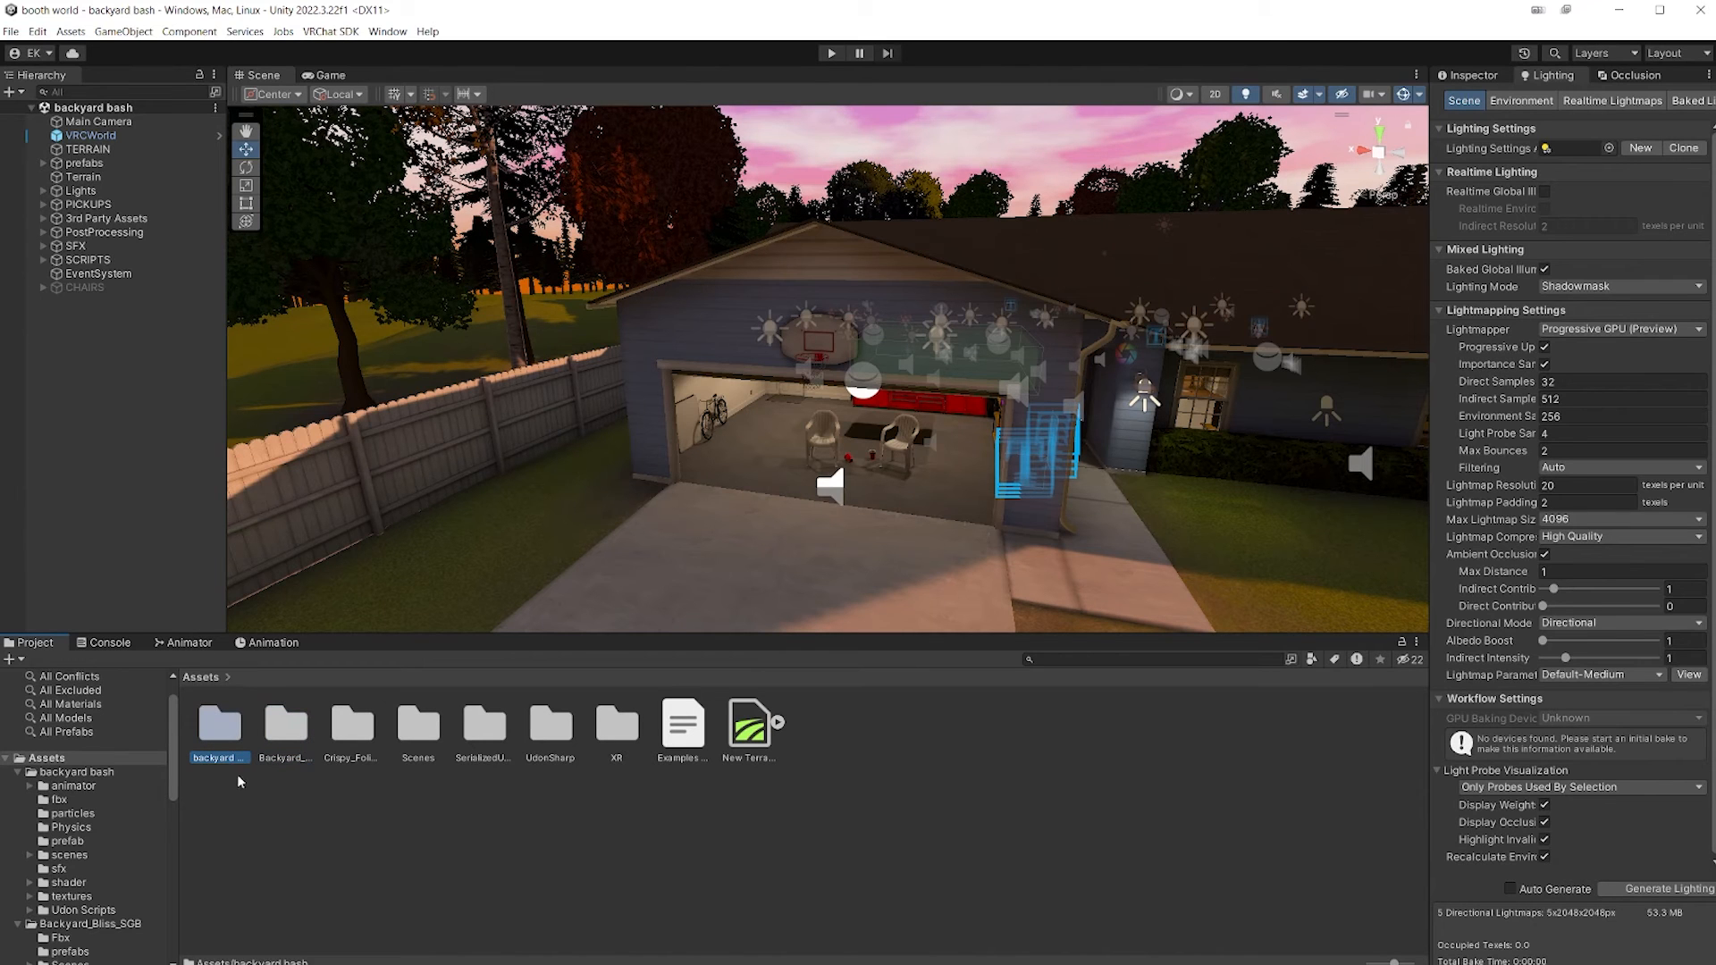
pyautogui.click(277, 742)
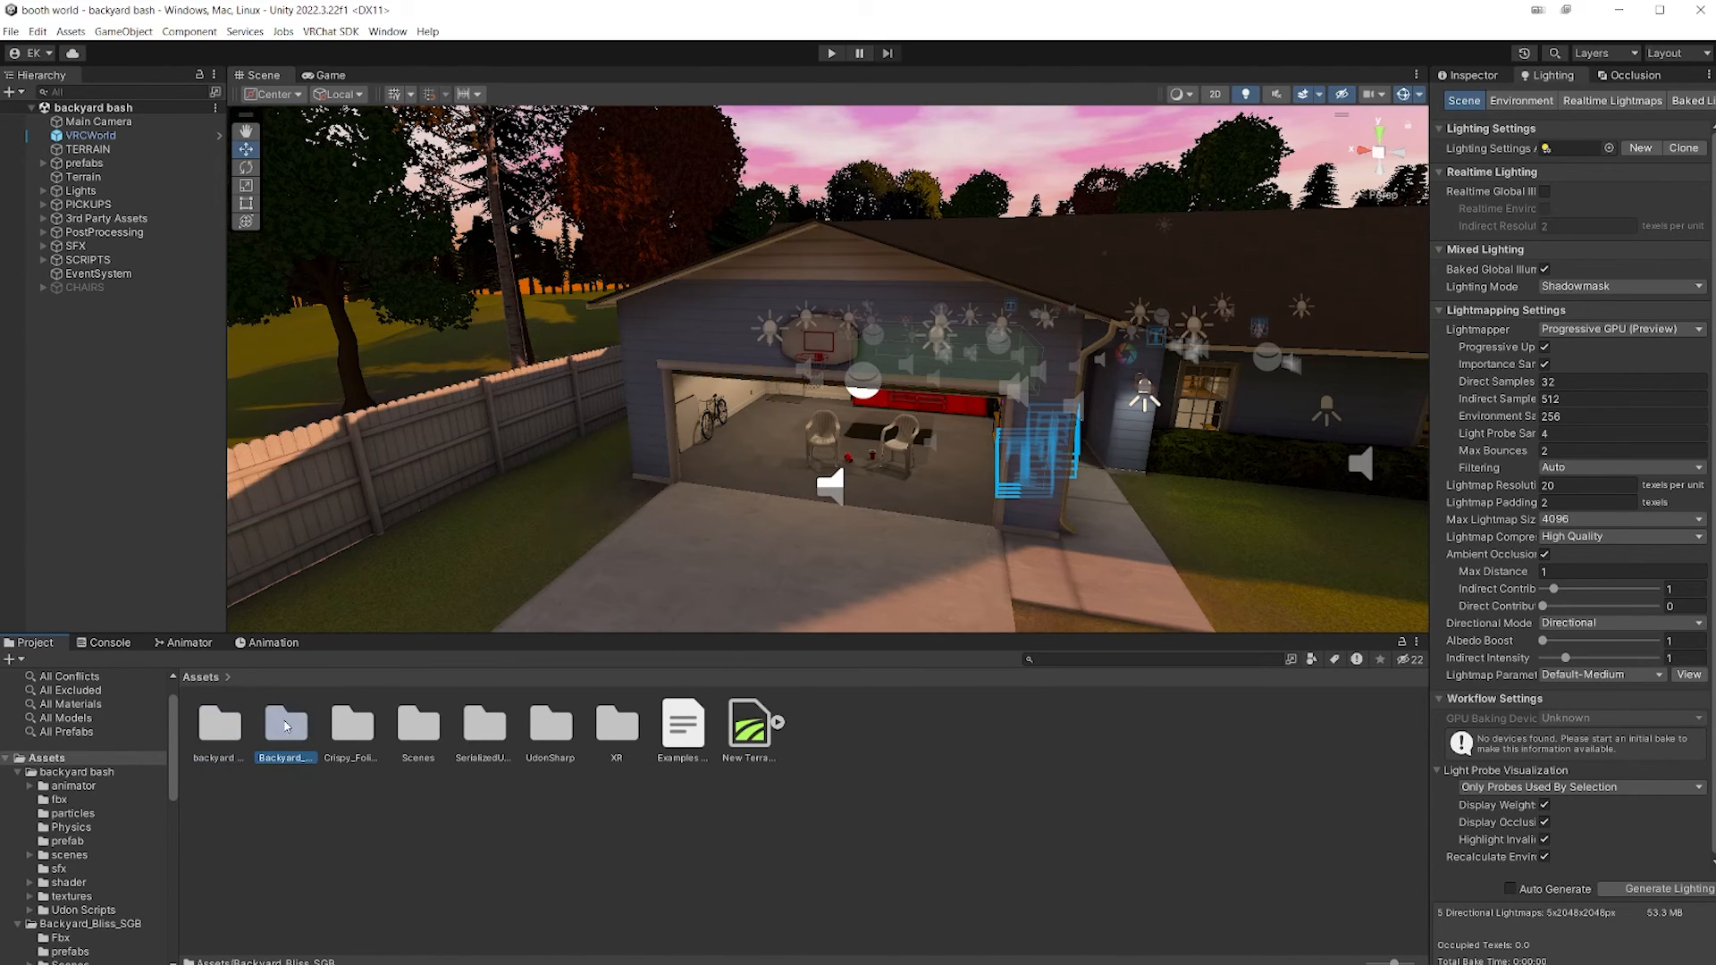
pyautogui.doubleClick(286, 726)
pyautogui.doubleClick(354, 738)
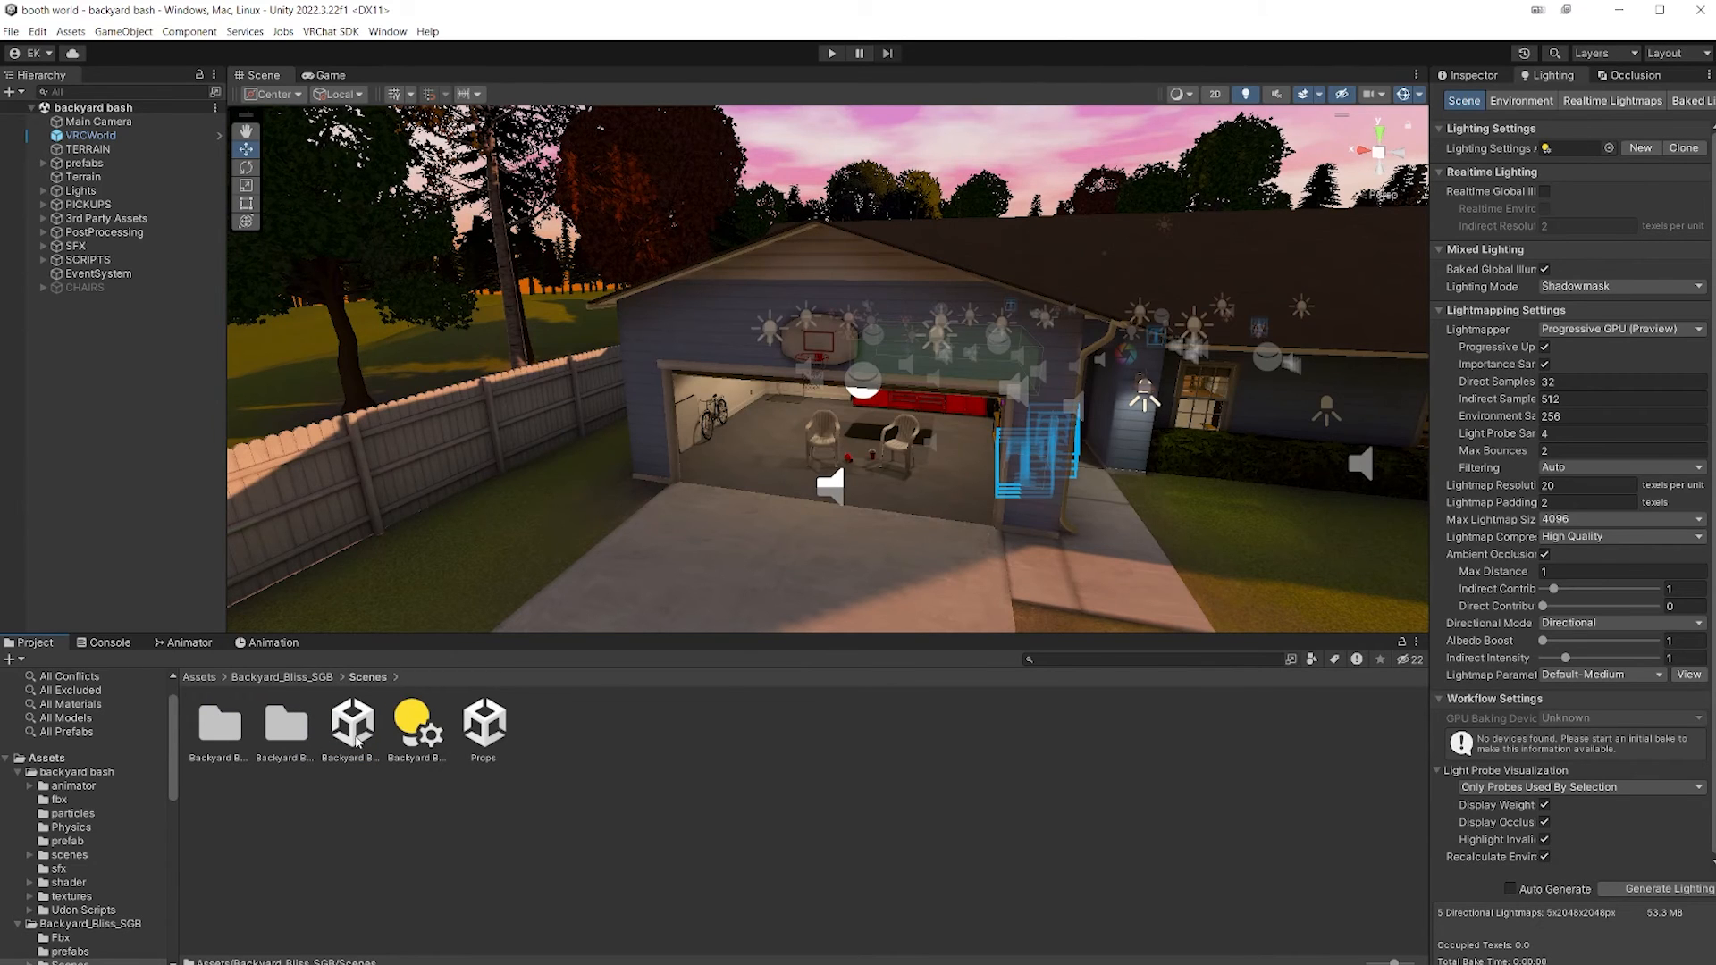
pyautogui.doubleClick(357, 738)
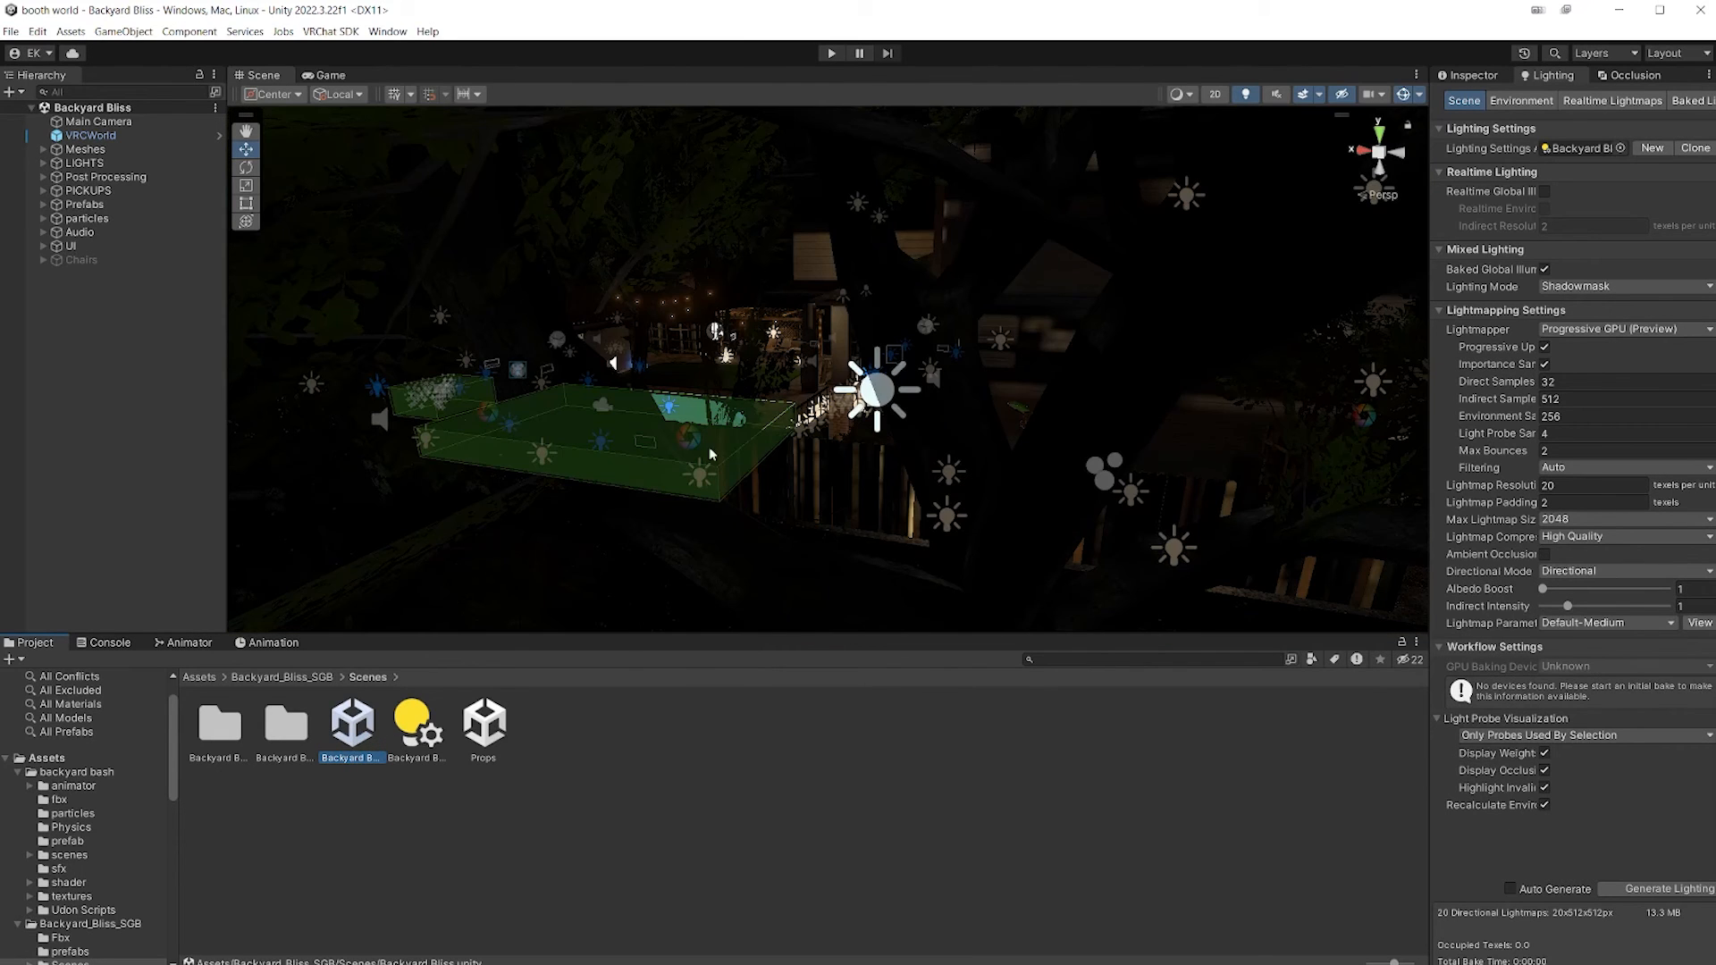
# - Hide the scene gizmos and examine the night backyard around the lawn, pergola, brick patio and pool
pyautogui.keyDown('alt'); pyautogui.moveTo(711, 454); pyautogui.dragTo(643, 493); pyautogui.keyUp('alt')
pyautogui.press('w')
pyautogui.moveTo(642, 492); pyautogui.dragTo(897, 494, button='right')
pyautogui.moveTo(965, 373); pyautogui.dragTo(1121, 370, button='right')
pyautogui.click(1401, 95)
pyautogui.moveTo(806, 454); pyautogui.dragTo(1125, 498, button='right')
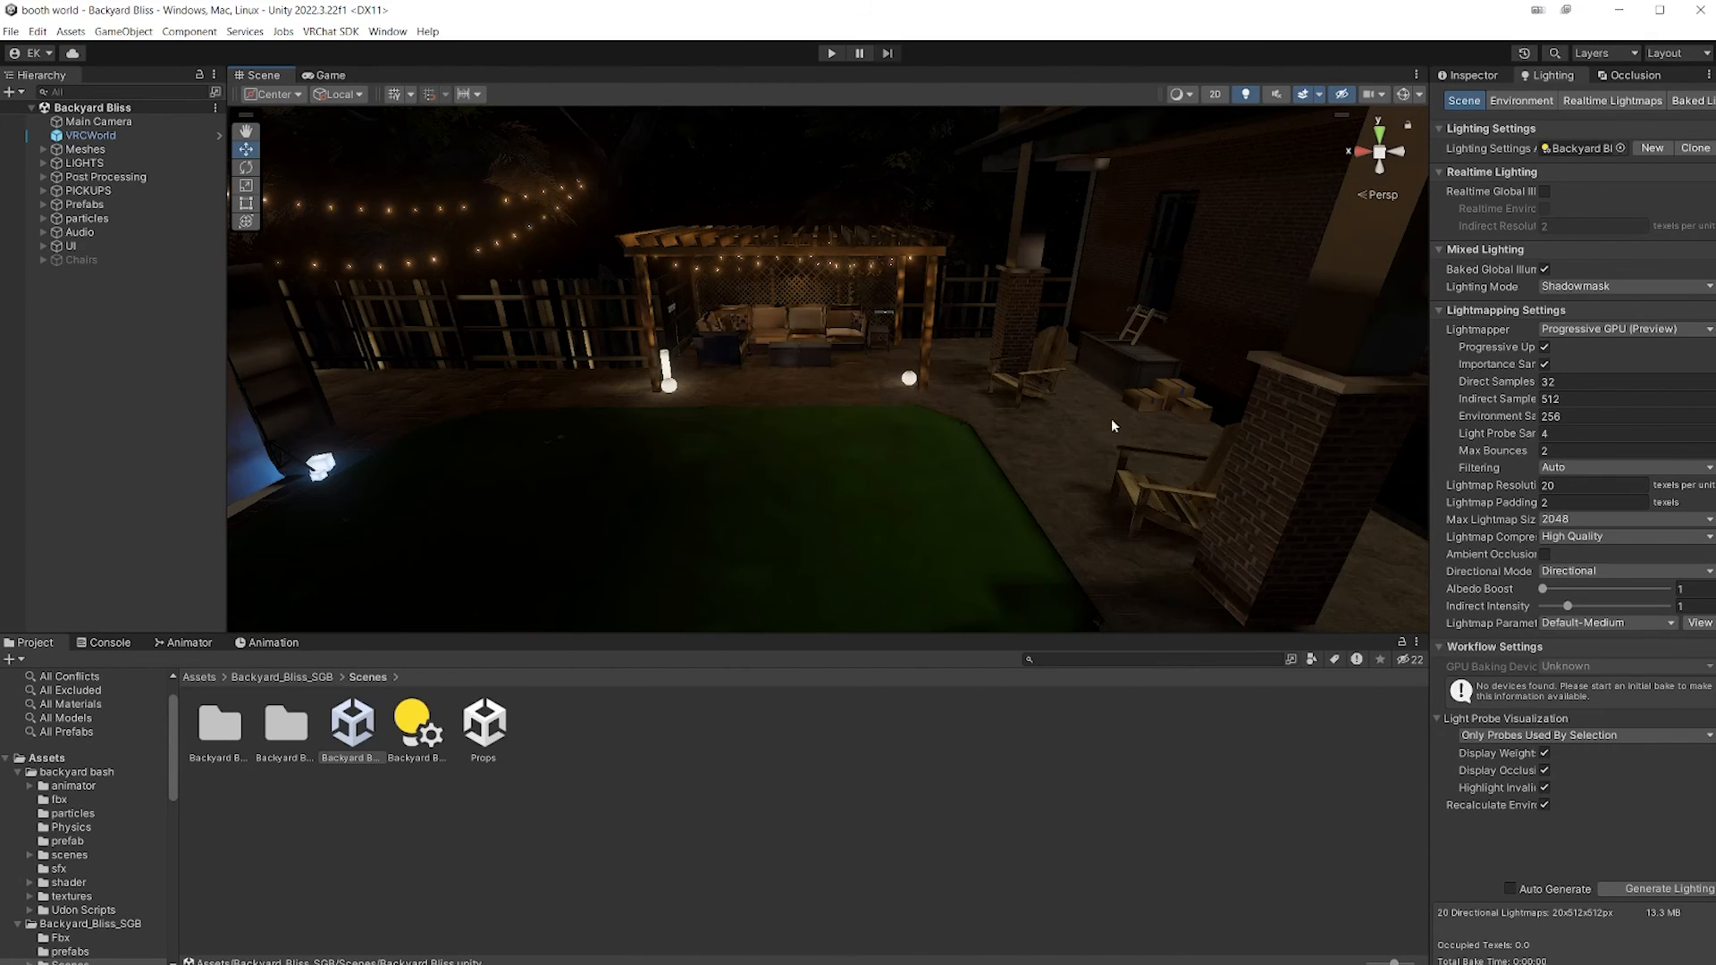
pyautogui.moveTo(1064, 241); pyautogui.dragTo(856, 325, button='right')
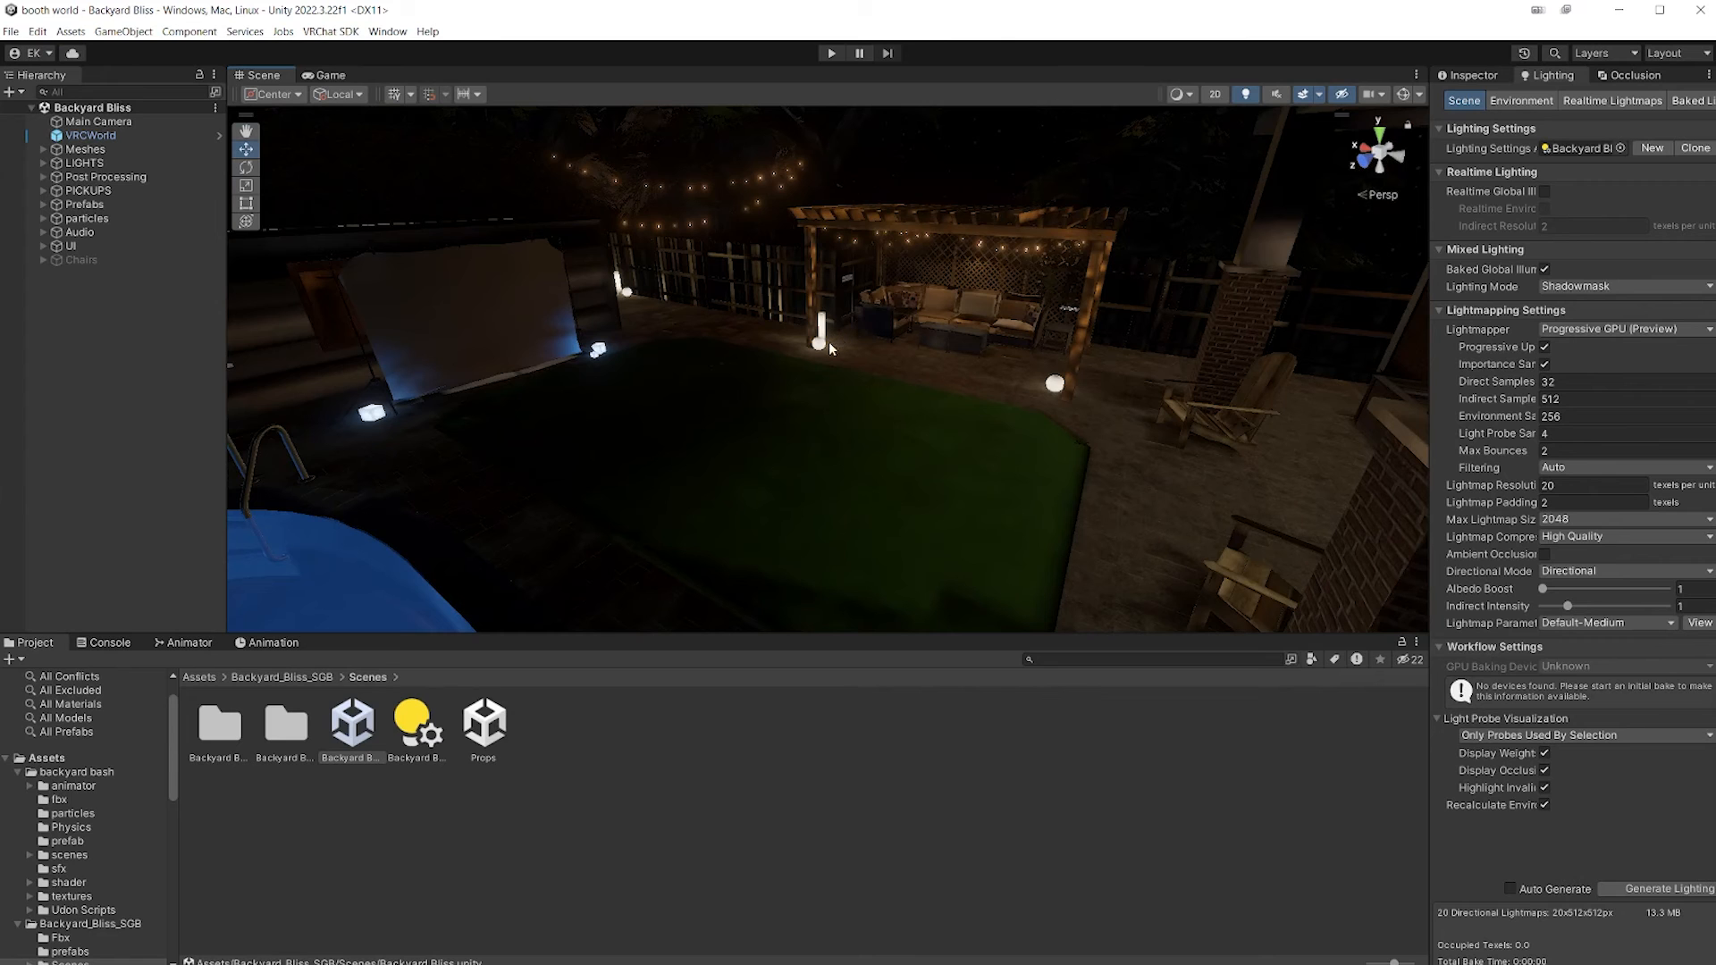
pyautogui.moveTo(798, 362); pyautogui.dragTo(901, 398, button='right')
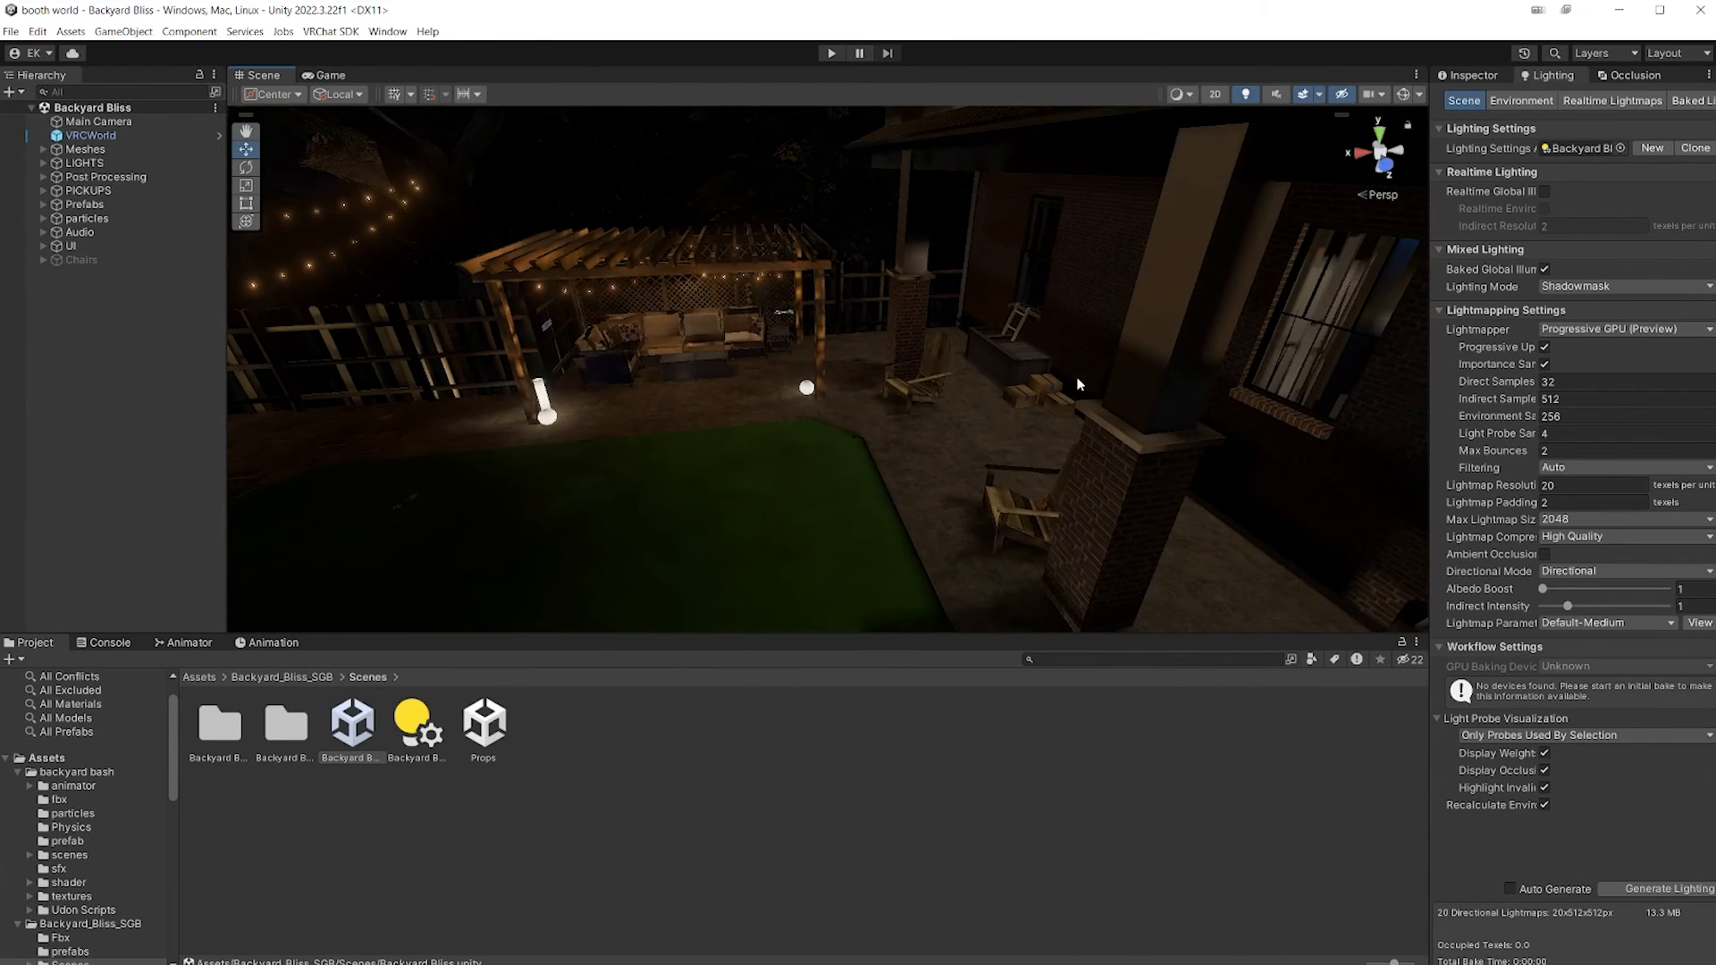
pyautogui.moveTo(1017, 392); pyautogui.dragTo(929, 396, button='right')
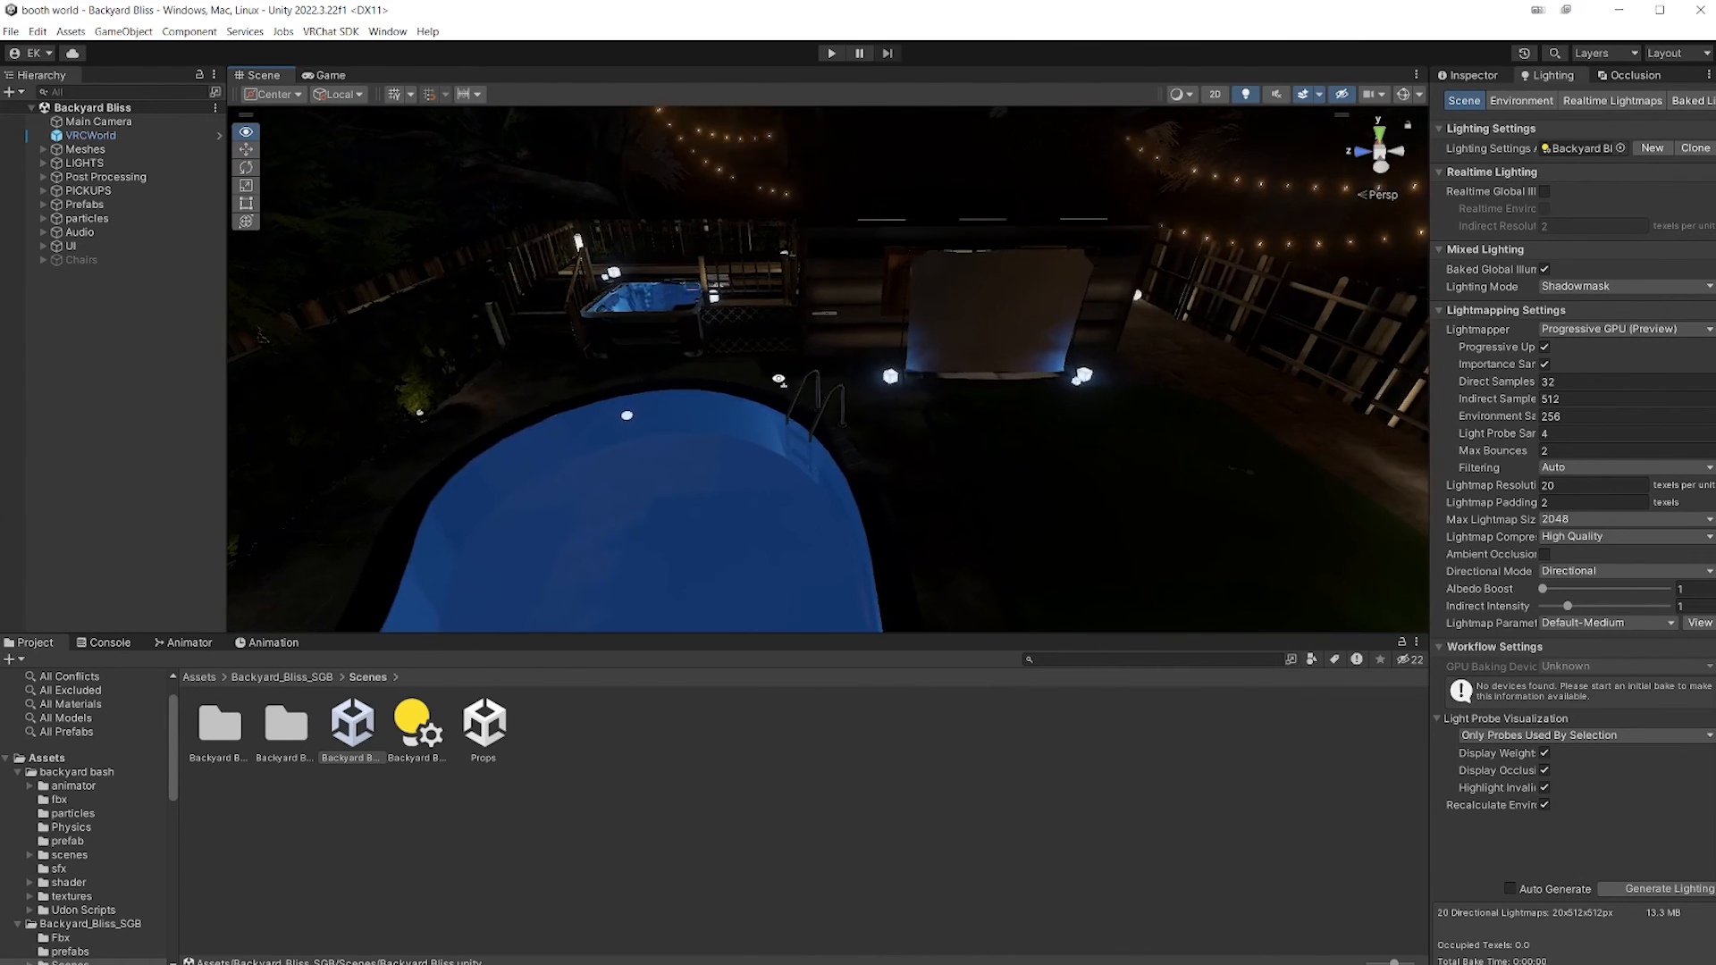
pyautogui.moveTo(903, 381); pyautogui.dragTo(849, 375, button='right')
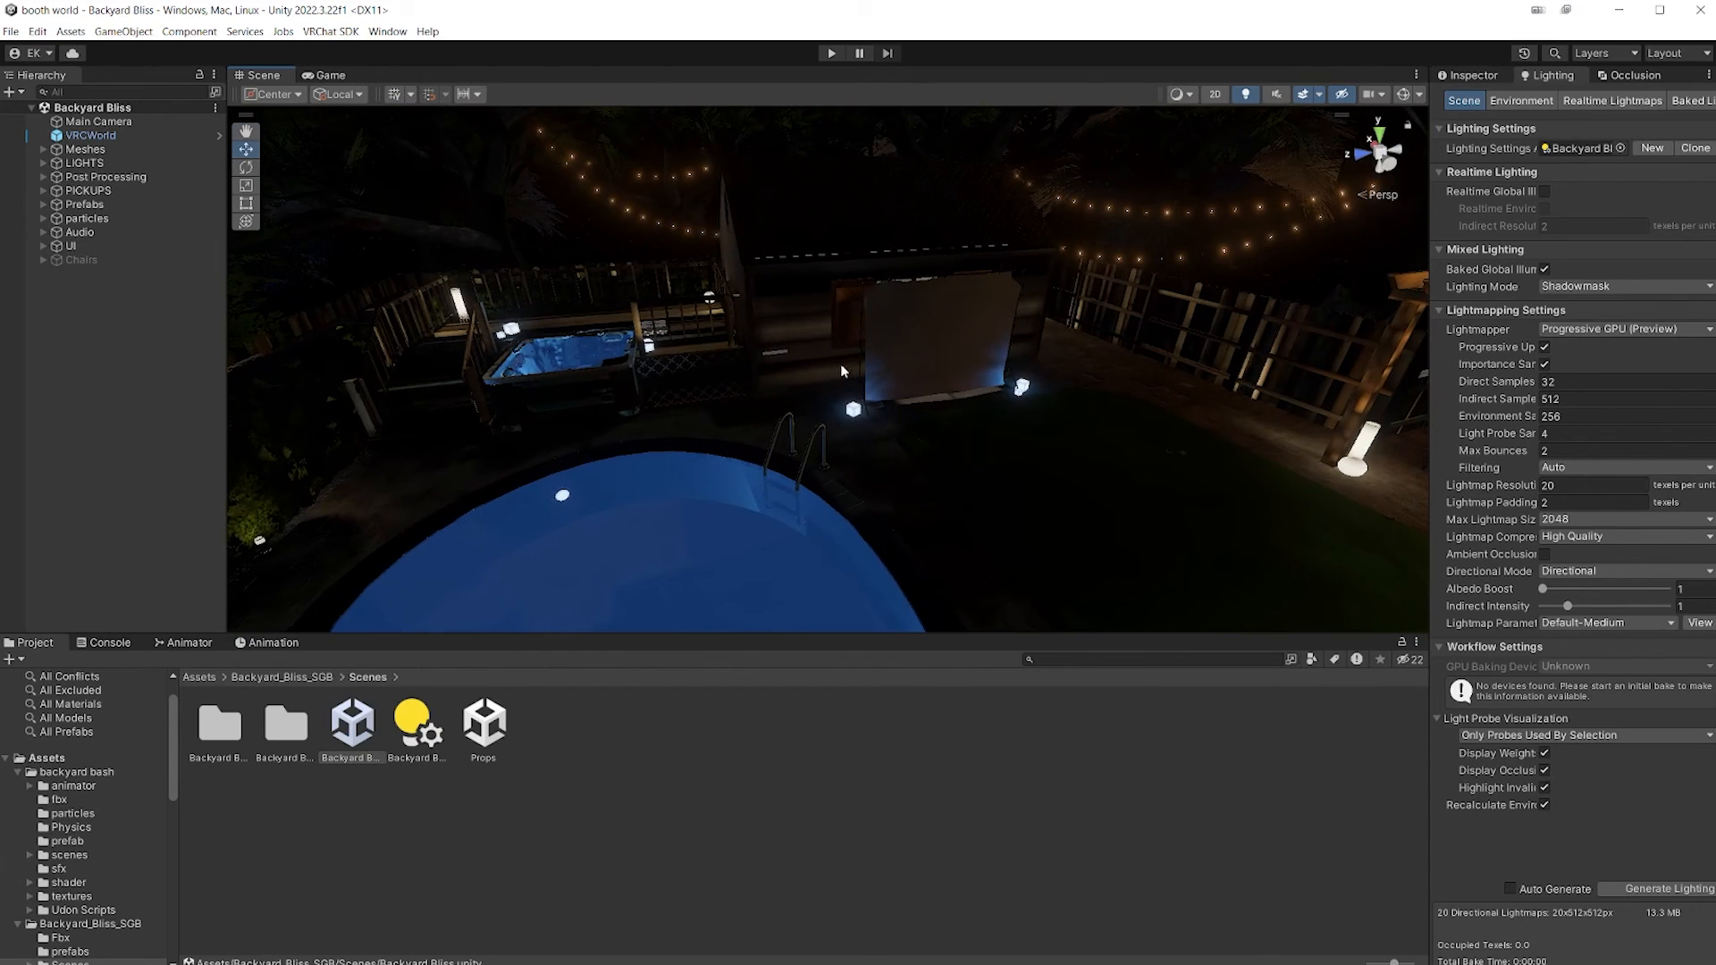
# - Bring up the Lighting window for the Backyard Bliss scene
pyautogui.click(387, 31)
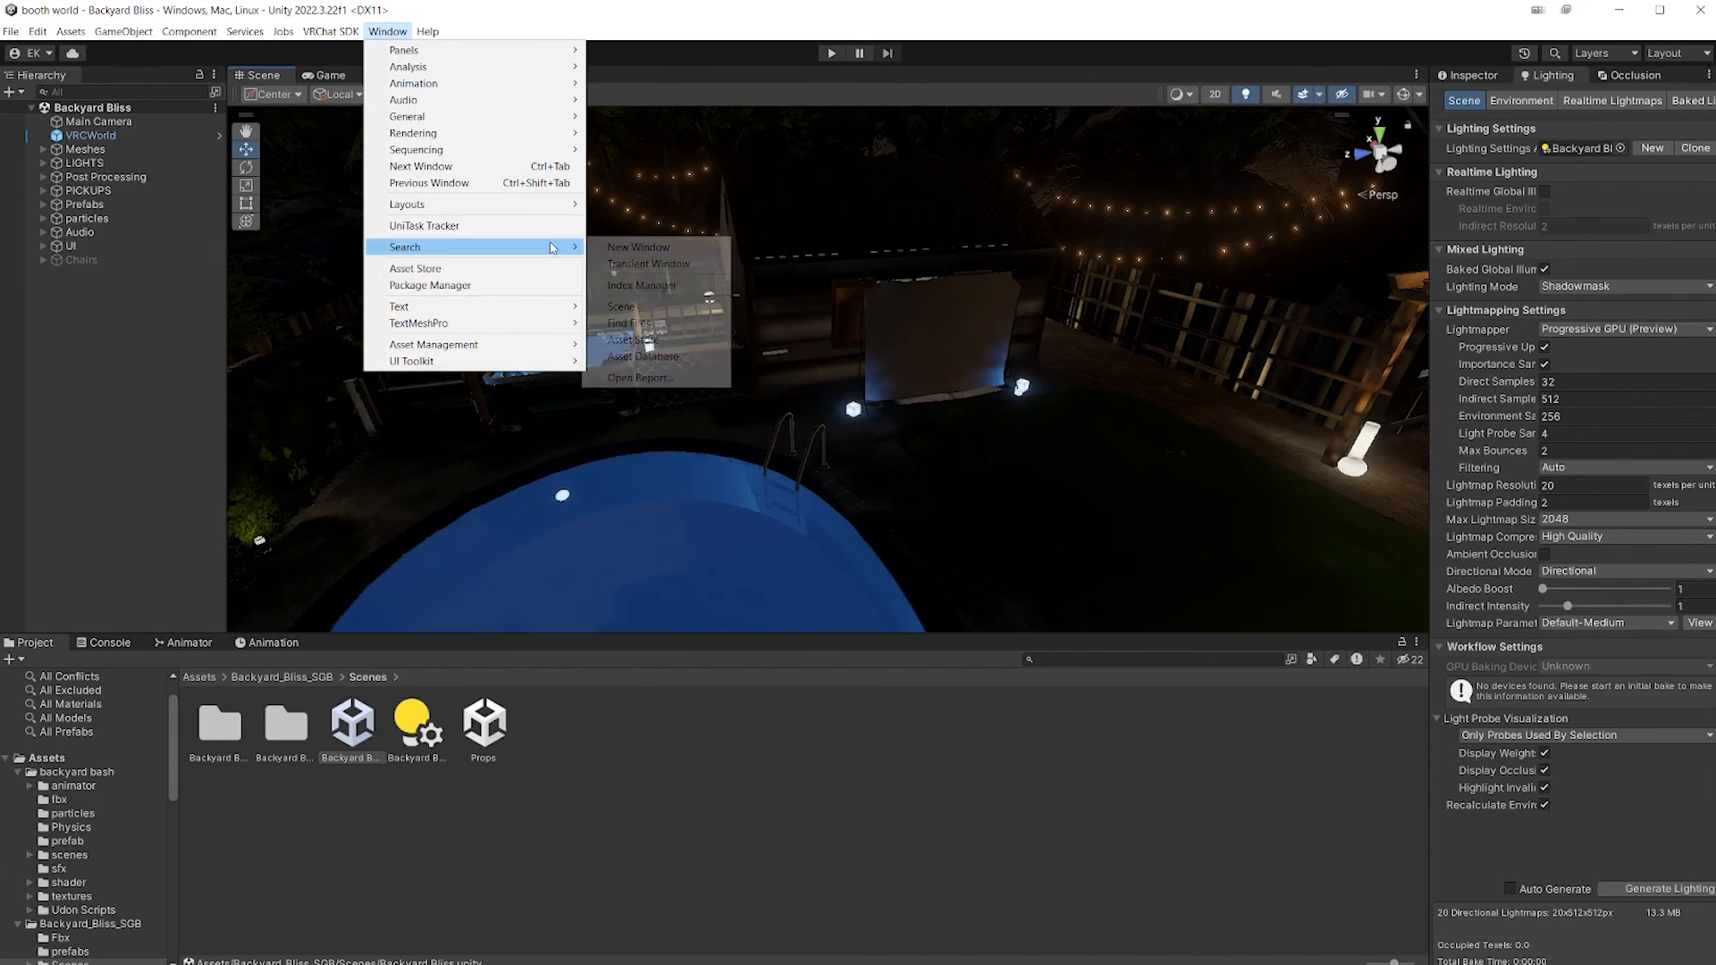
pyautogui.moveTo(446, 133)
pyautogui.click(639, 134)
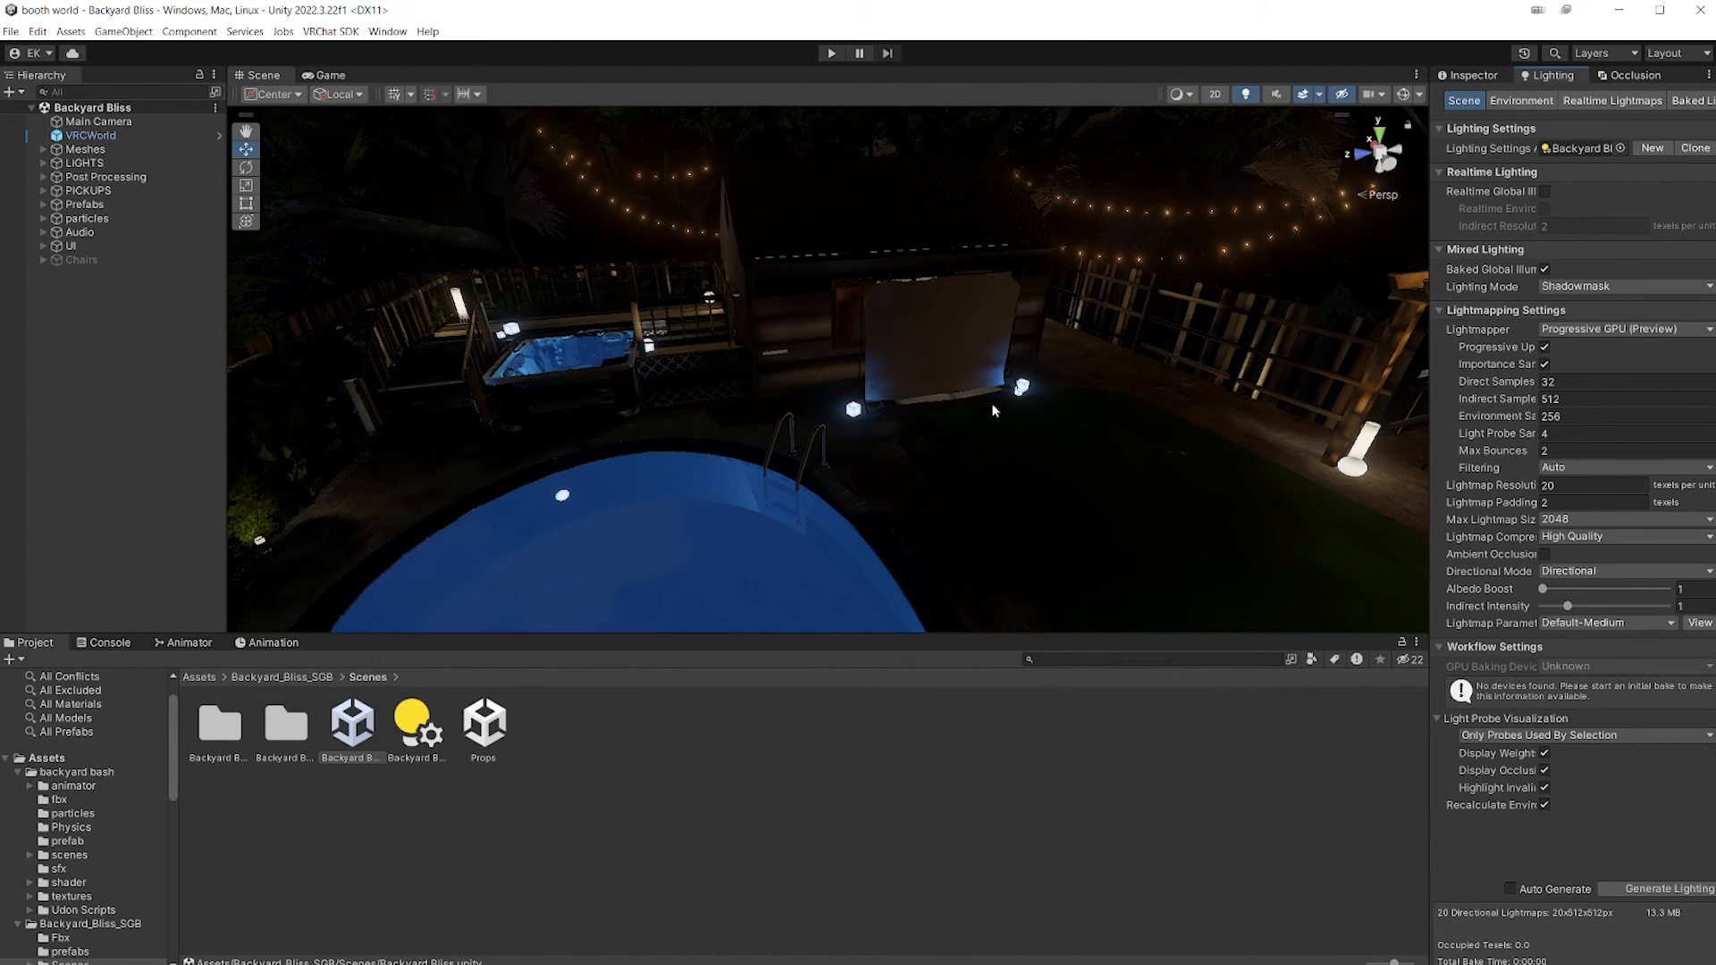
# - Examine the lighting around the projector screen, pergola seating and house steps, and show the scene gizmos again
pyautogui.moveTo(955, 422); pyautogui.dragTo(957, 415, button='right')
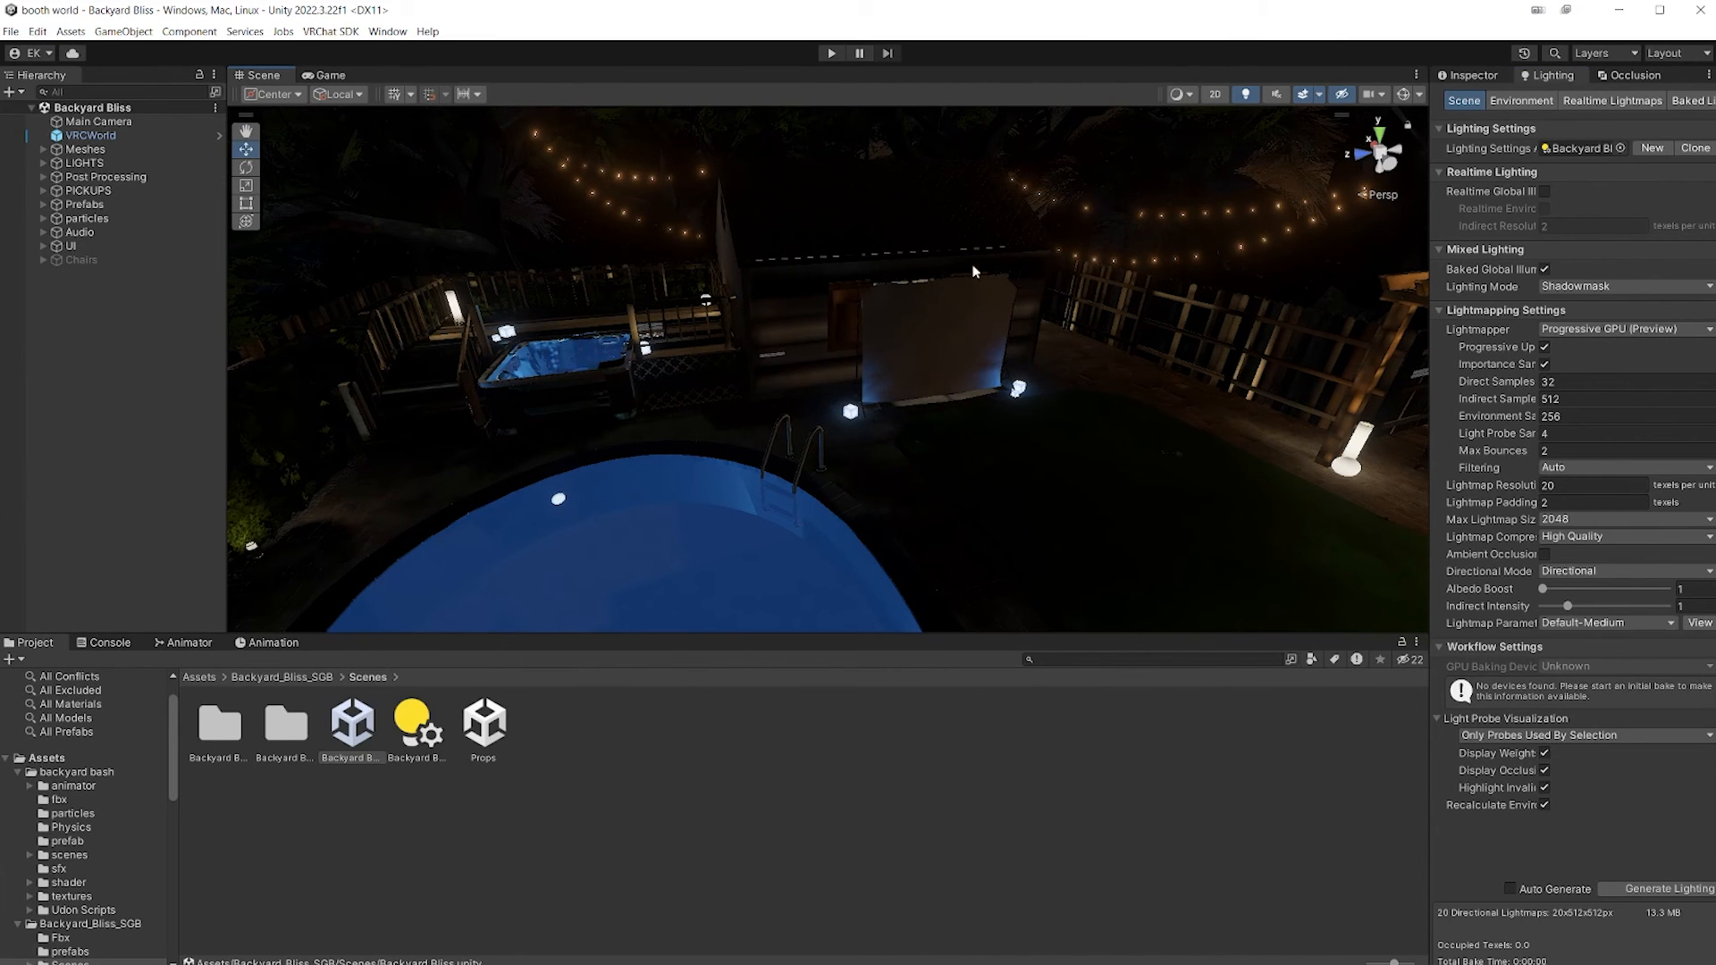
pyautogui.moveTo(941, 309); pyautogui.dragTo(1060, 391, button='right')
pyautogui.scroll(3, 1057, 387)
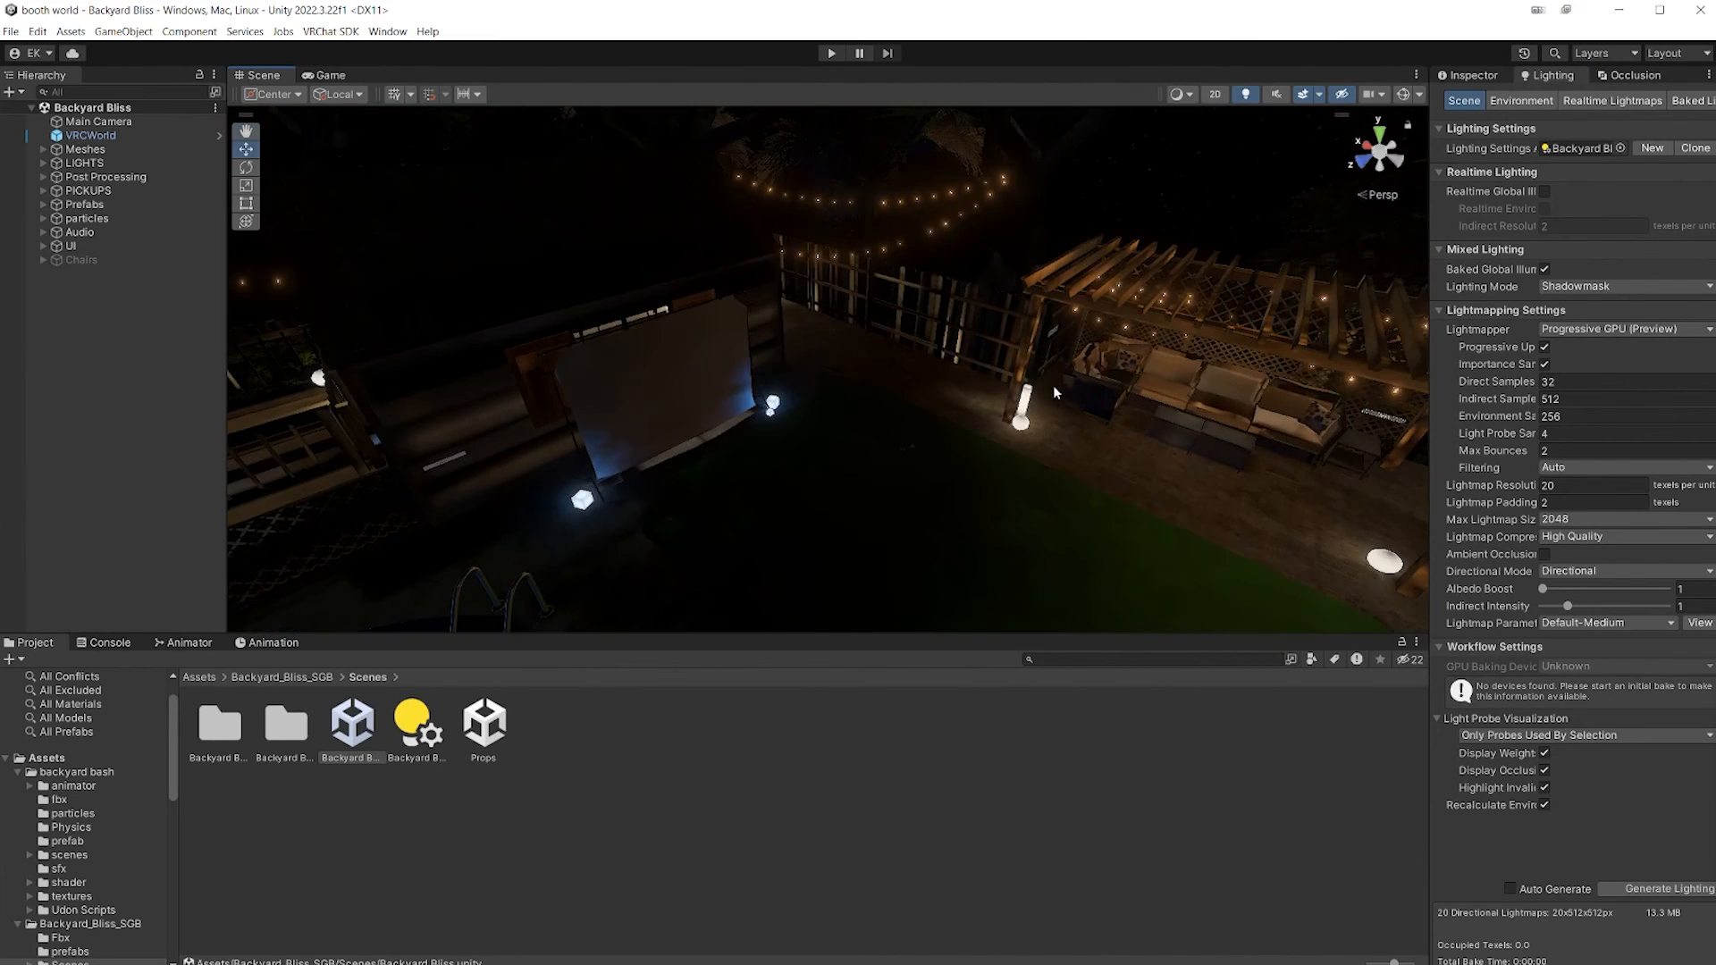
pyautogui.moveTo(1057, 387); pyautogui.dragTo(1000, 390, button='middle')
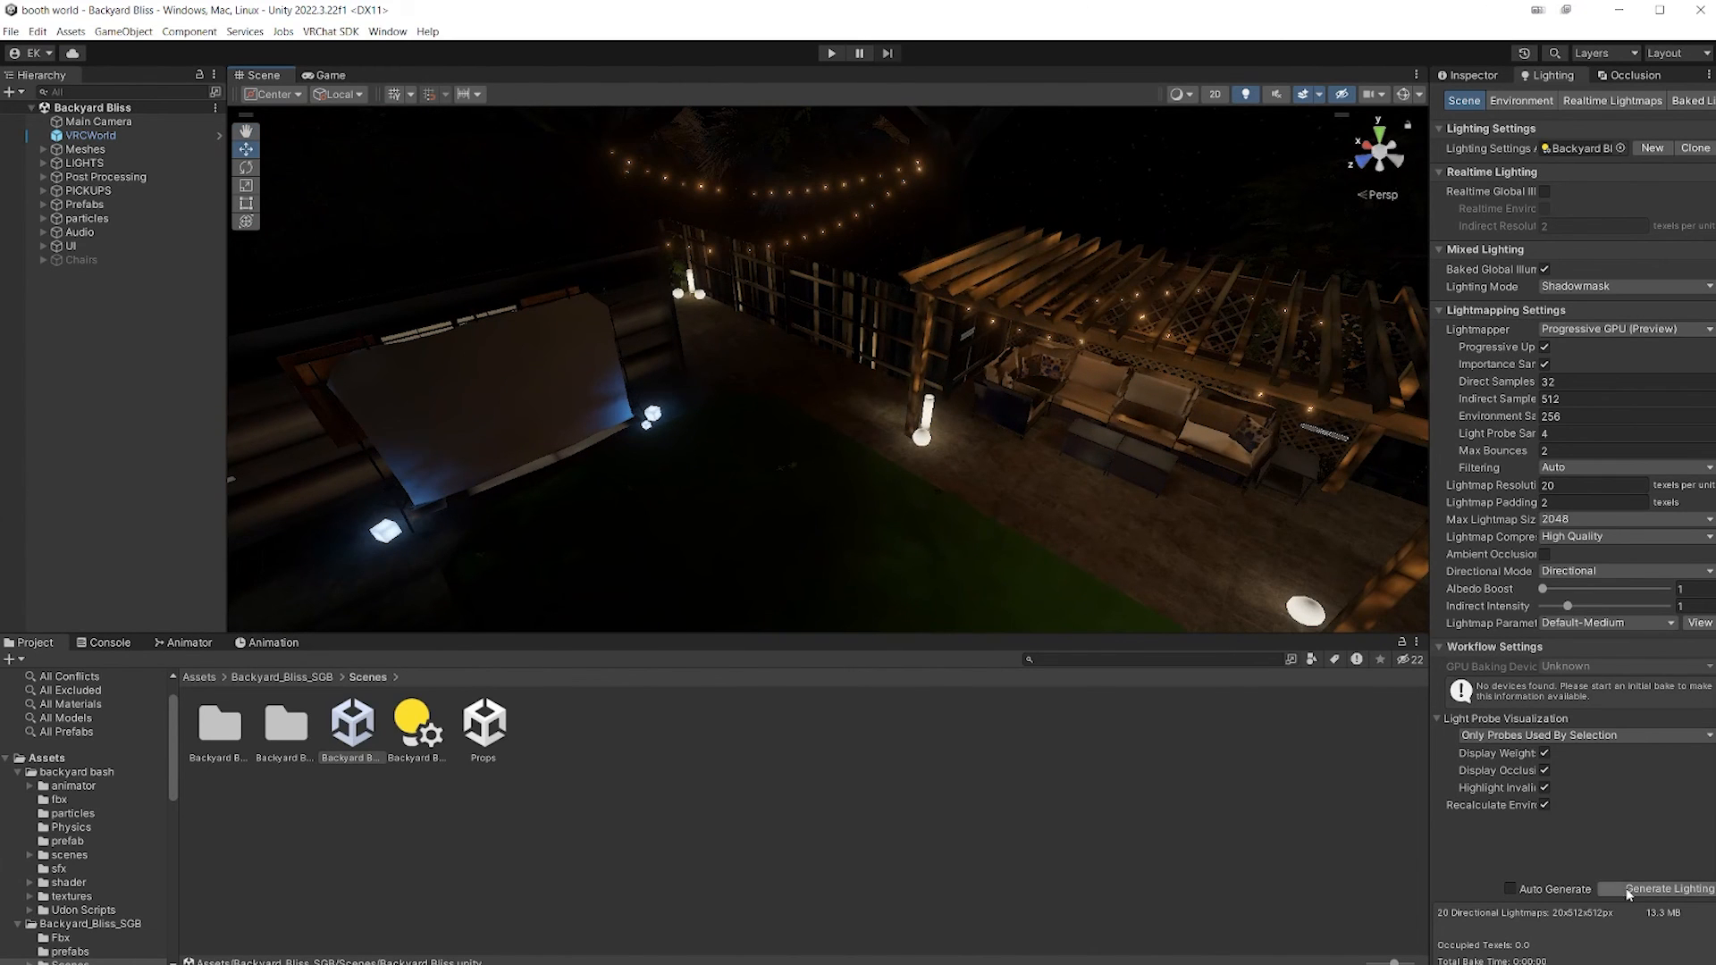
pyautogui.moveTo(1059, 438); pyautogui.dragTo(1323, 406, button='right')
pyautogui.scroll(-3, 1322, 406)
pyautogui.moveTo(1323, 407); pyautogui.dragTo(893, 384, button='middle')
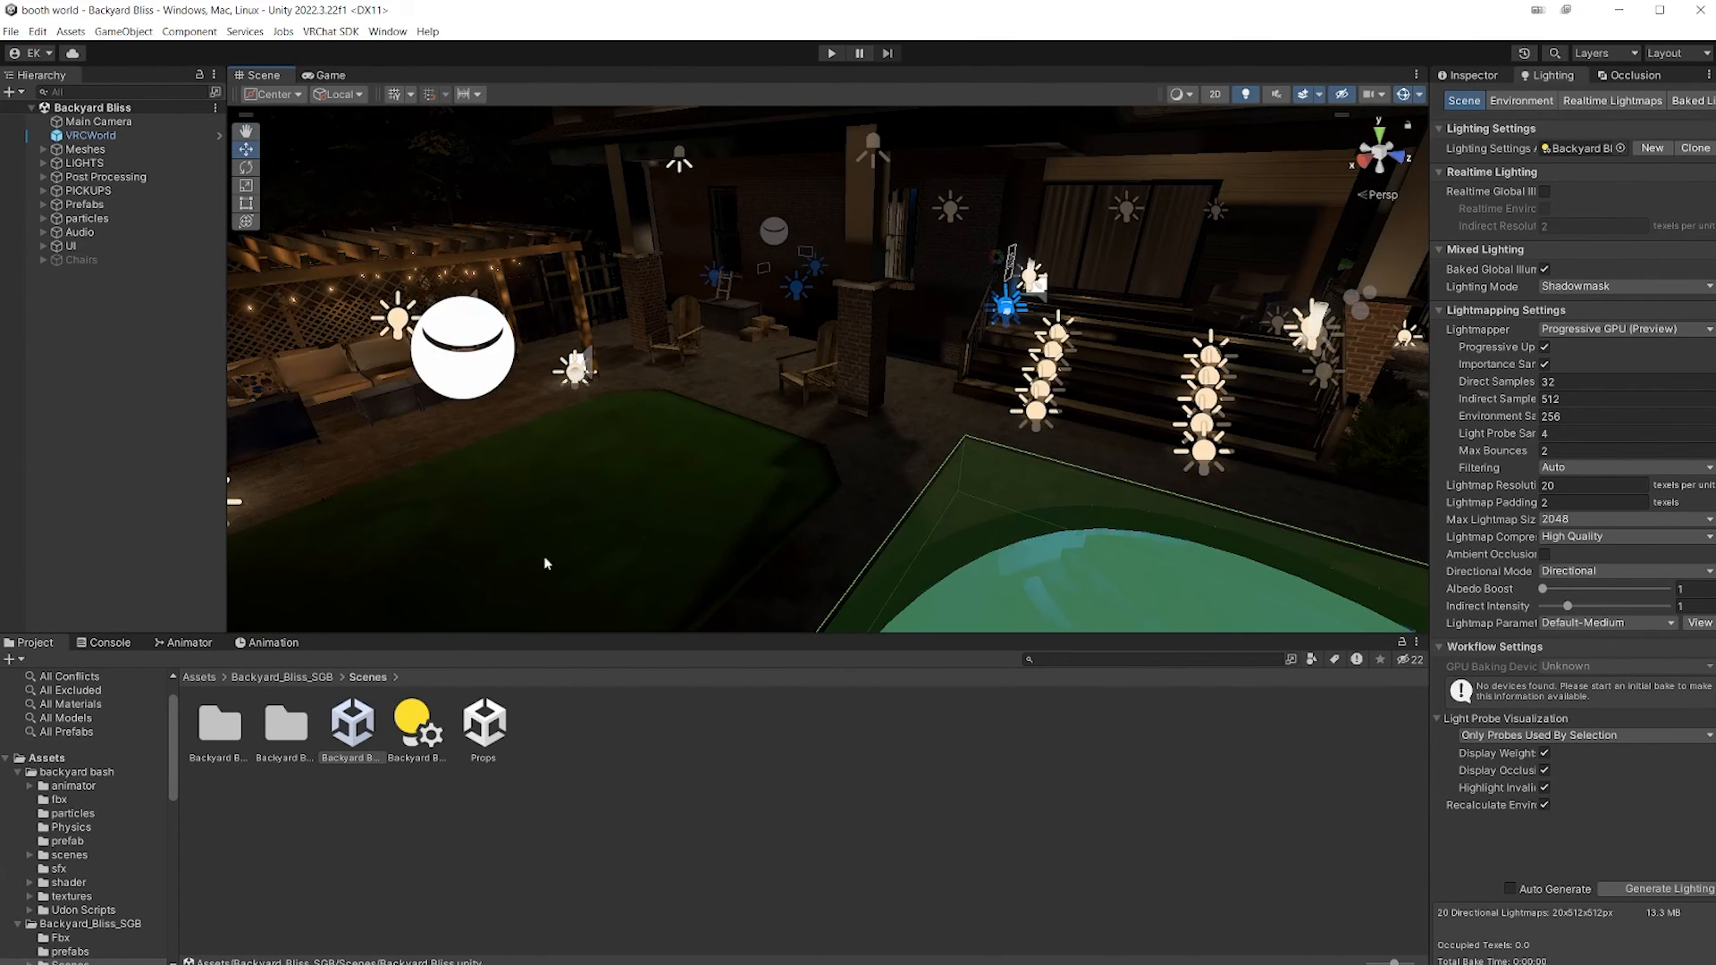
# - Place a sectional sofa from the Backyard_Bliss_SGB prefabs folder on the lawn and view it among the yard's lights
pyautogui.click(284, 676)
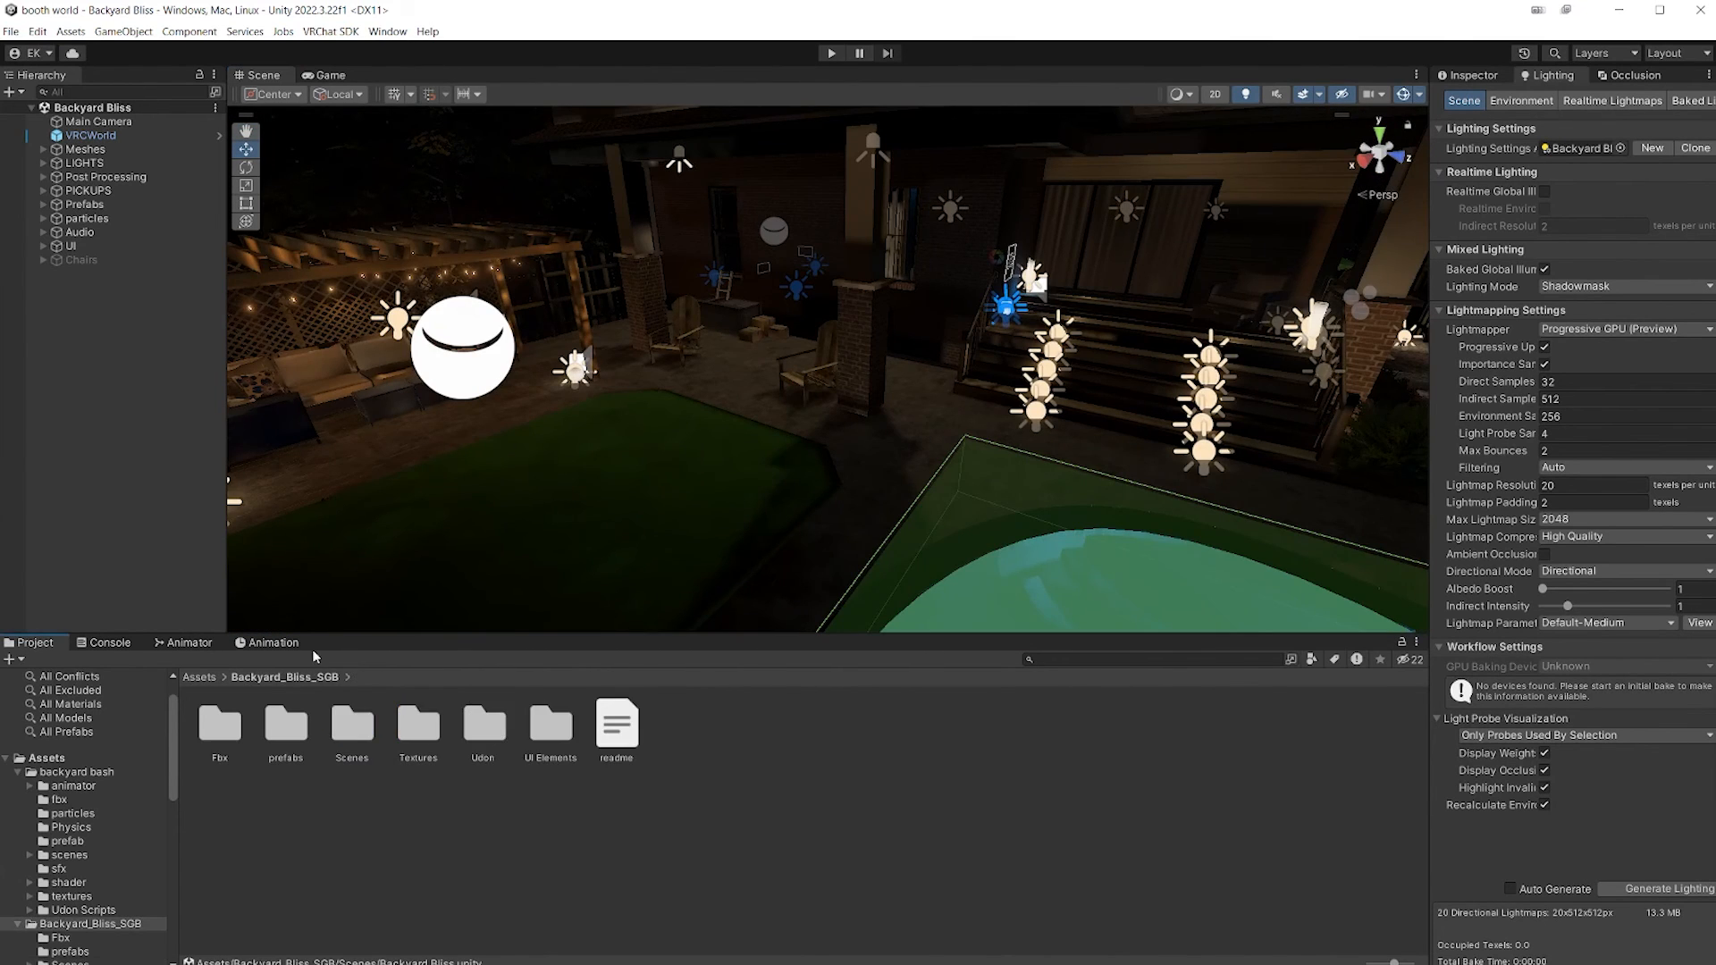
pyautogui.moveTo(547, 534); pyautogui.dragTo(911, 428, button='right')
pyautogui.click(910, 428)
pyautogui.click(580, 393)
pyautogui.click(286, 724)
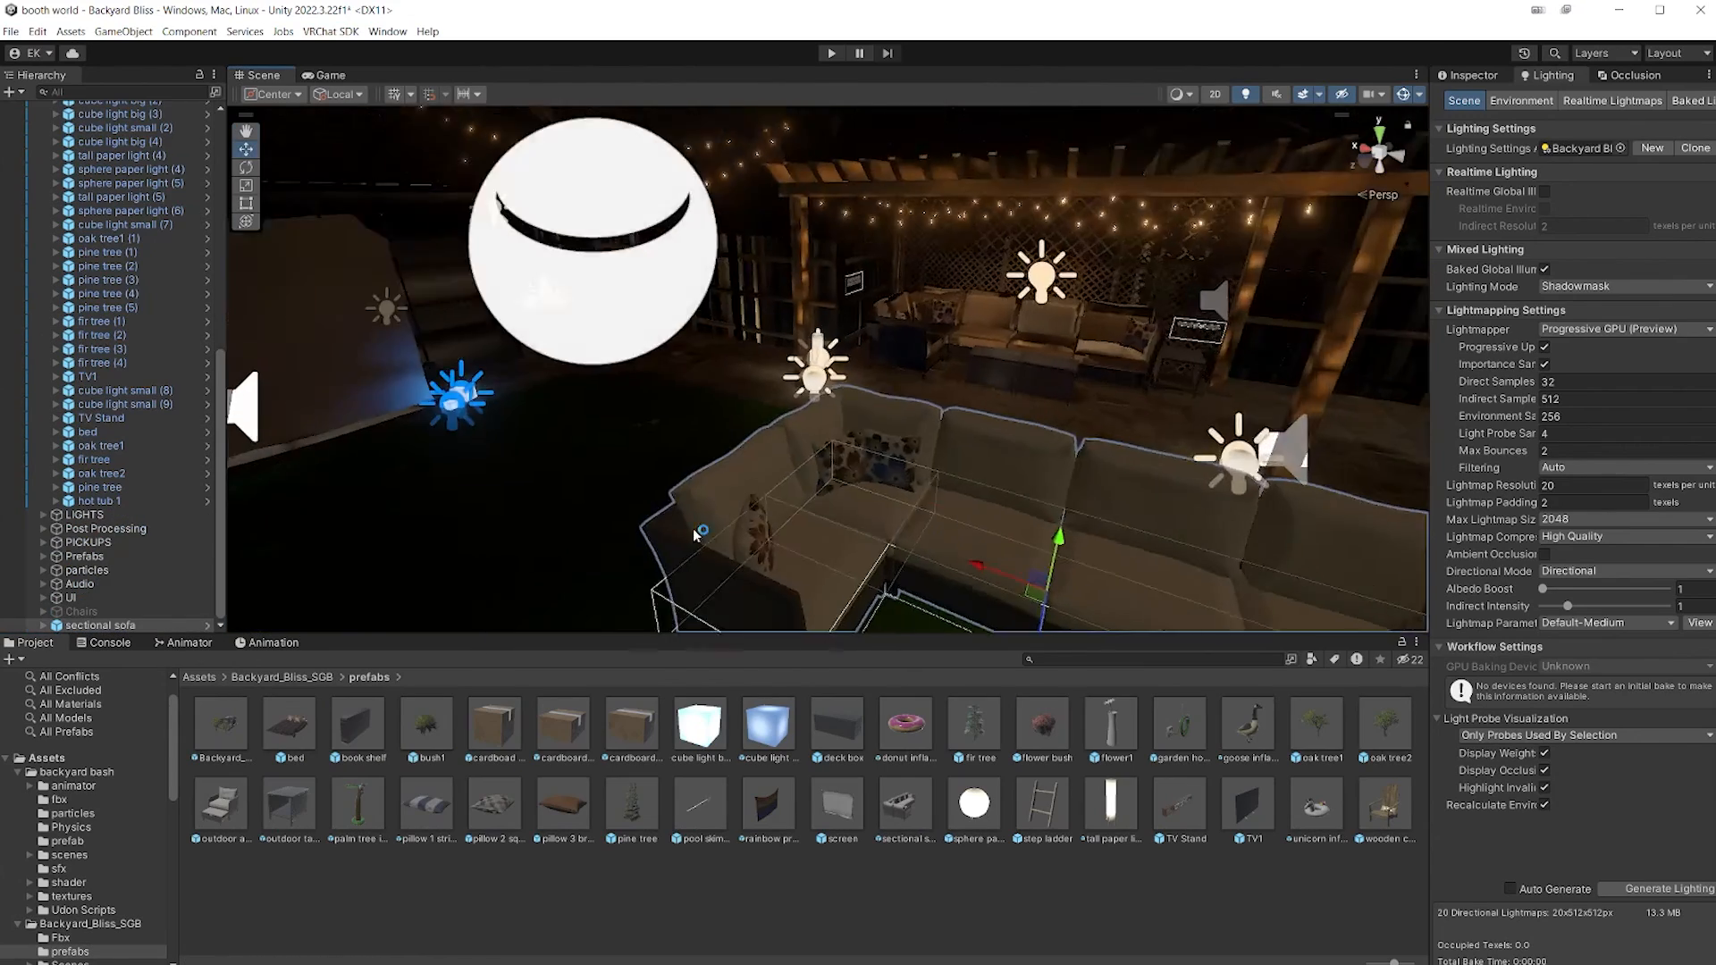
pyautogui.moveTo(695, 534); pyautogui.dragTo(887, 503, button='right')
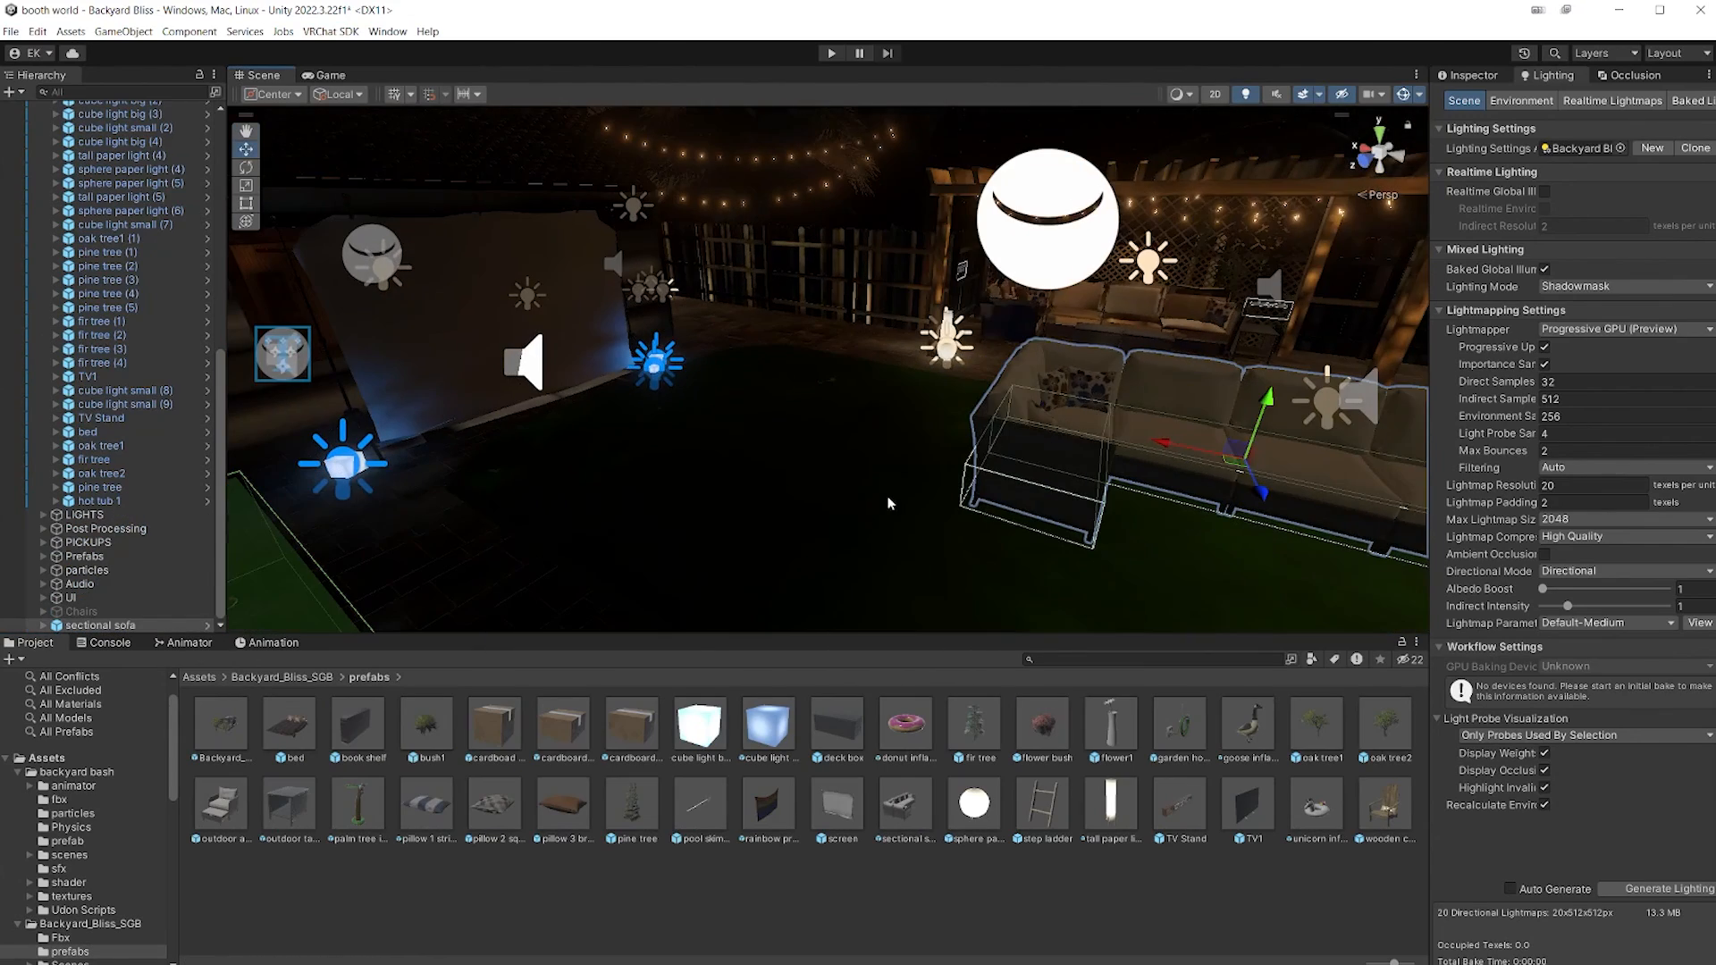
pyautogui.moveTo(665, 581); pyautogui.dragTo(1052, 387, button='right')
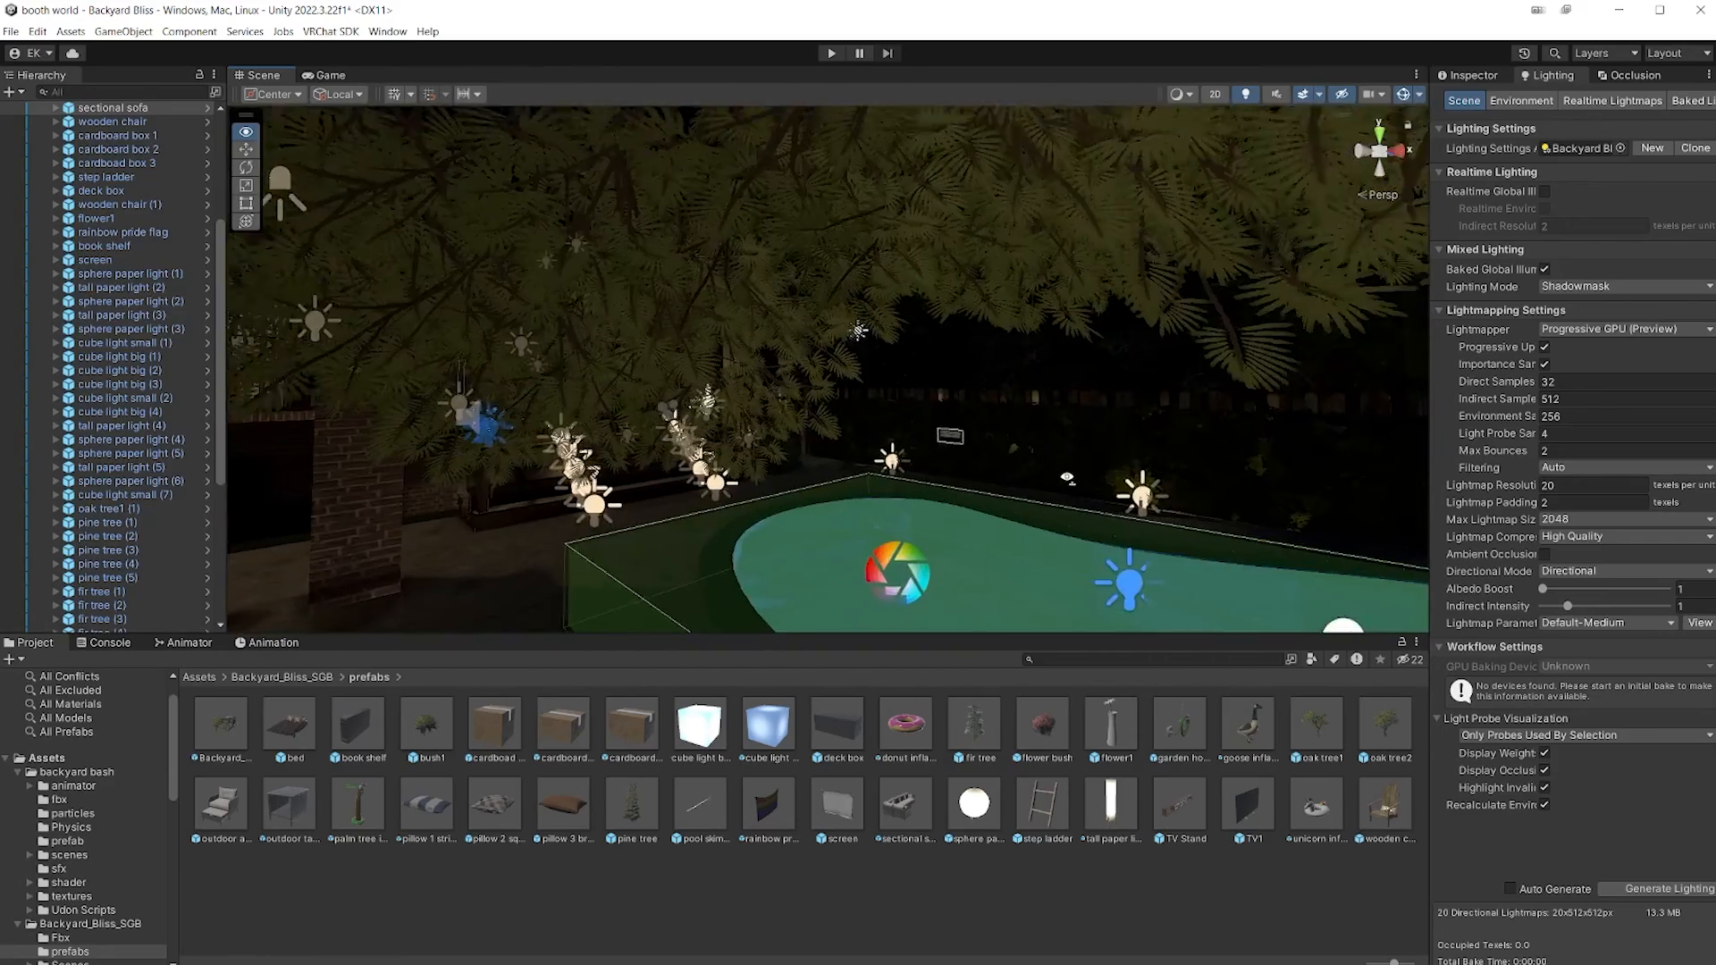
# - Move wooden chair (1) away from its spot beside the brick pillar and inspect the baked shadow on the patio floor
pyautogui.moveTo(893, 429); pyautogui.dragTo(815, 412, button='right')
pyautogui.click(1025, 455)
pyautogui.click(811, 412)
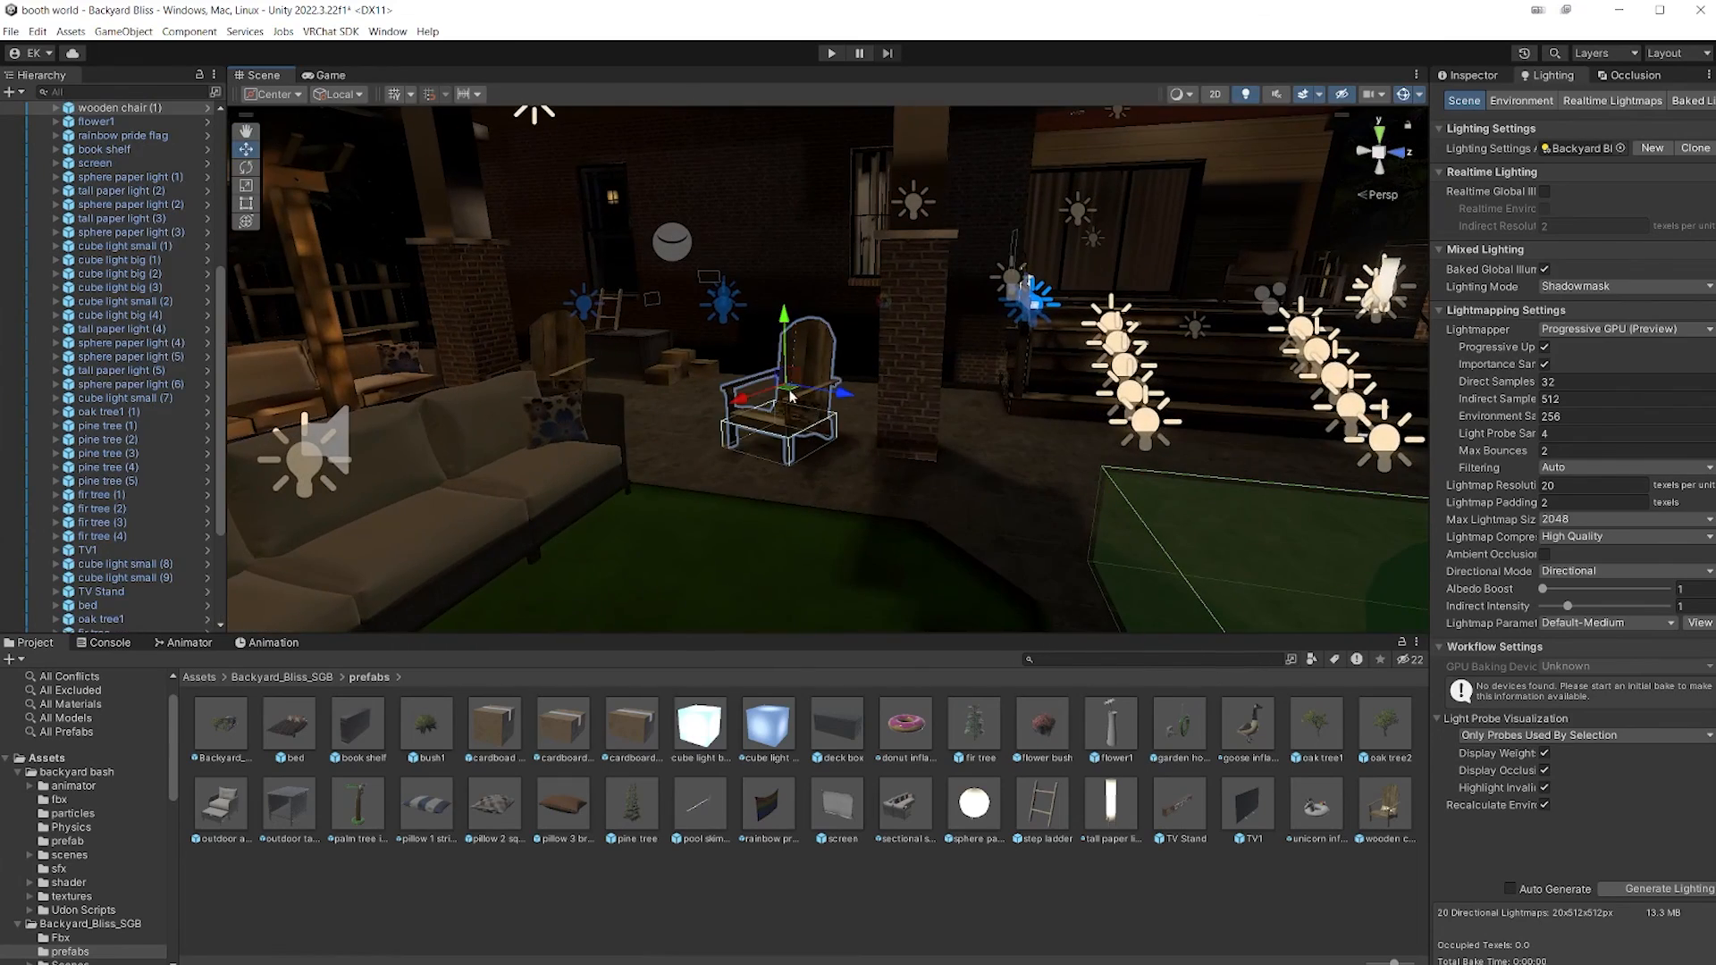
pyautogui.moveTo(794, 403); pyautogui.dragTo(731, 377)
pyautogui.moveTo(731, 377); pyautogui.dragTo(835, 505, button='right')
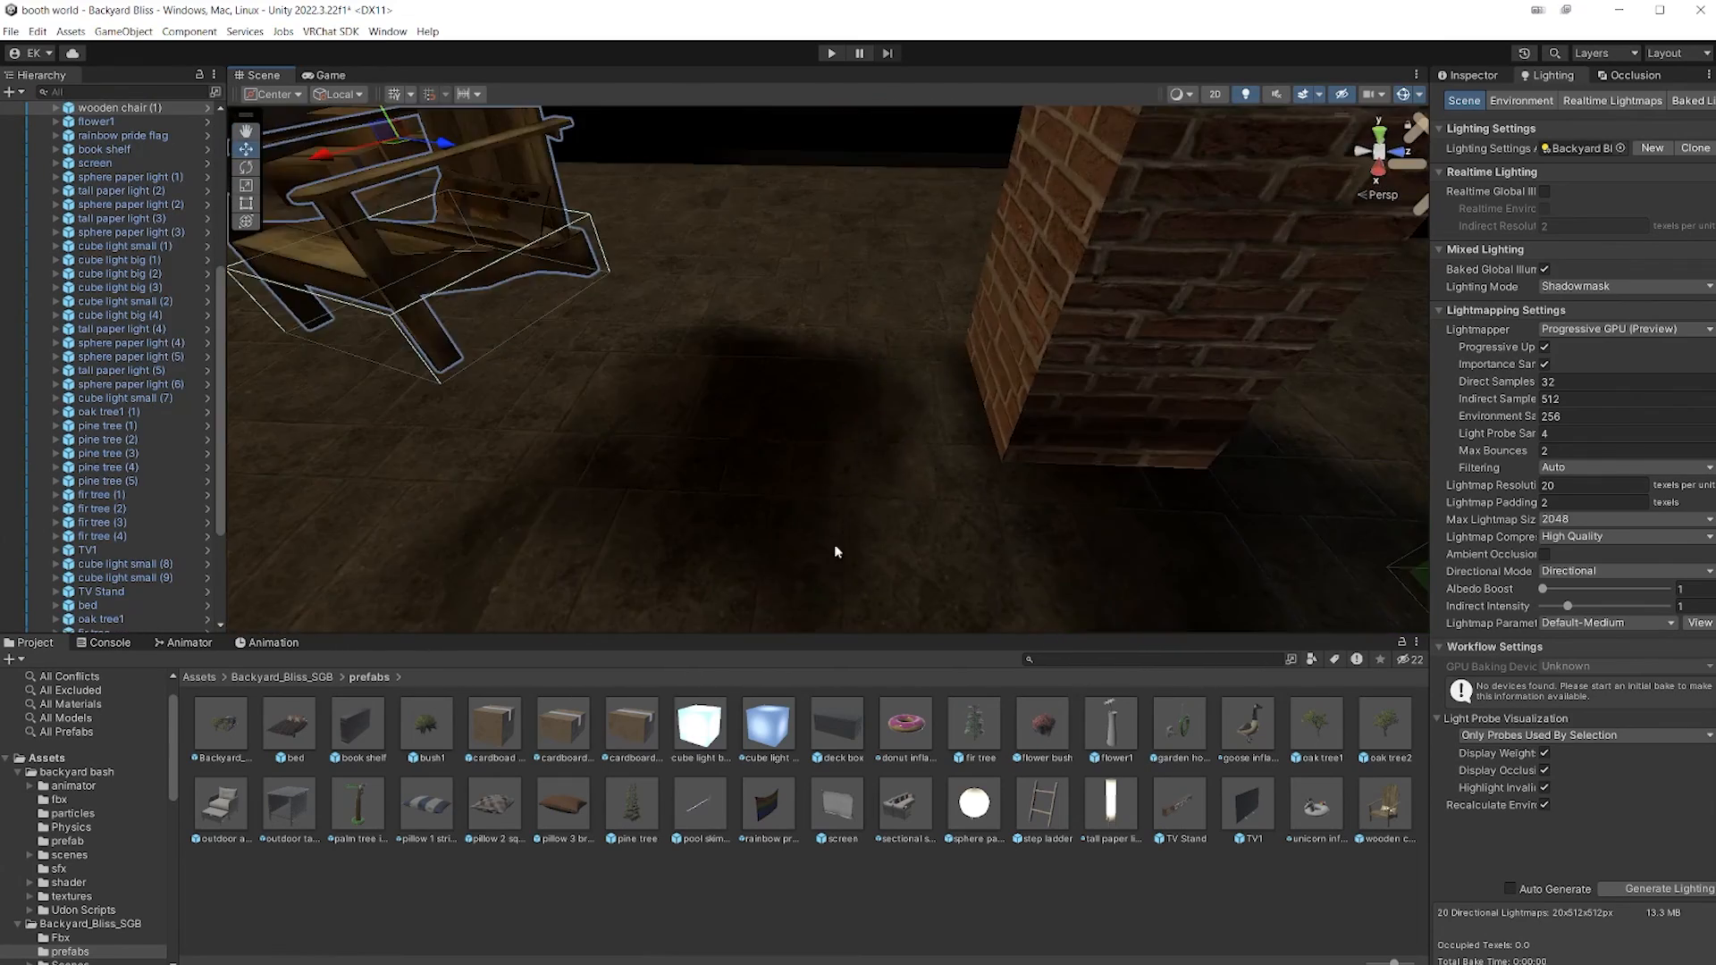
# - Reopen the backyard bash scene, view the Authentication page of the VRChat SDK control panel, and close the panel
pyautogui.moveTo(800, 411); pyautogui.dragTo(686, 406, button='right')
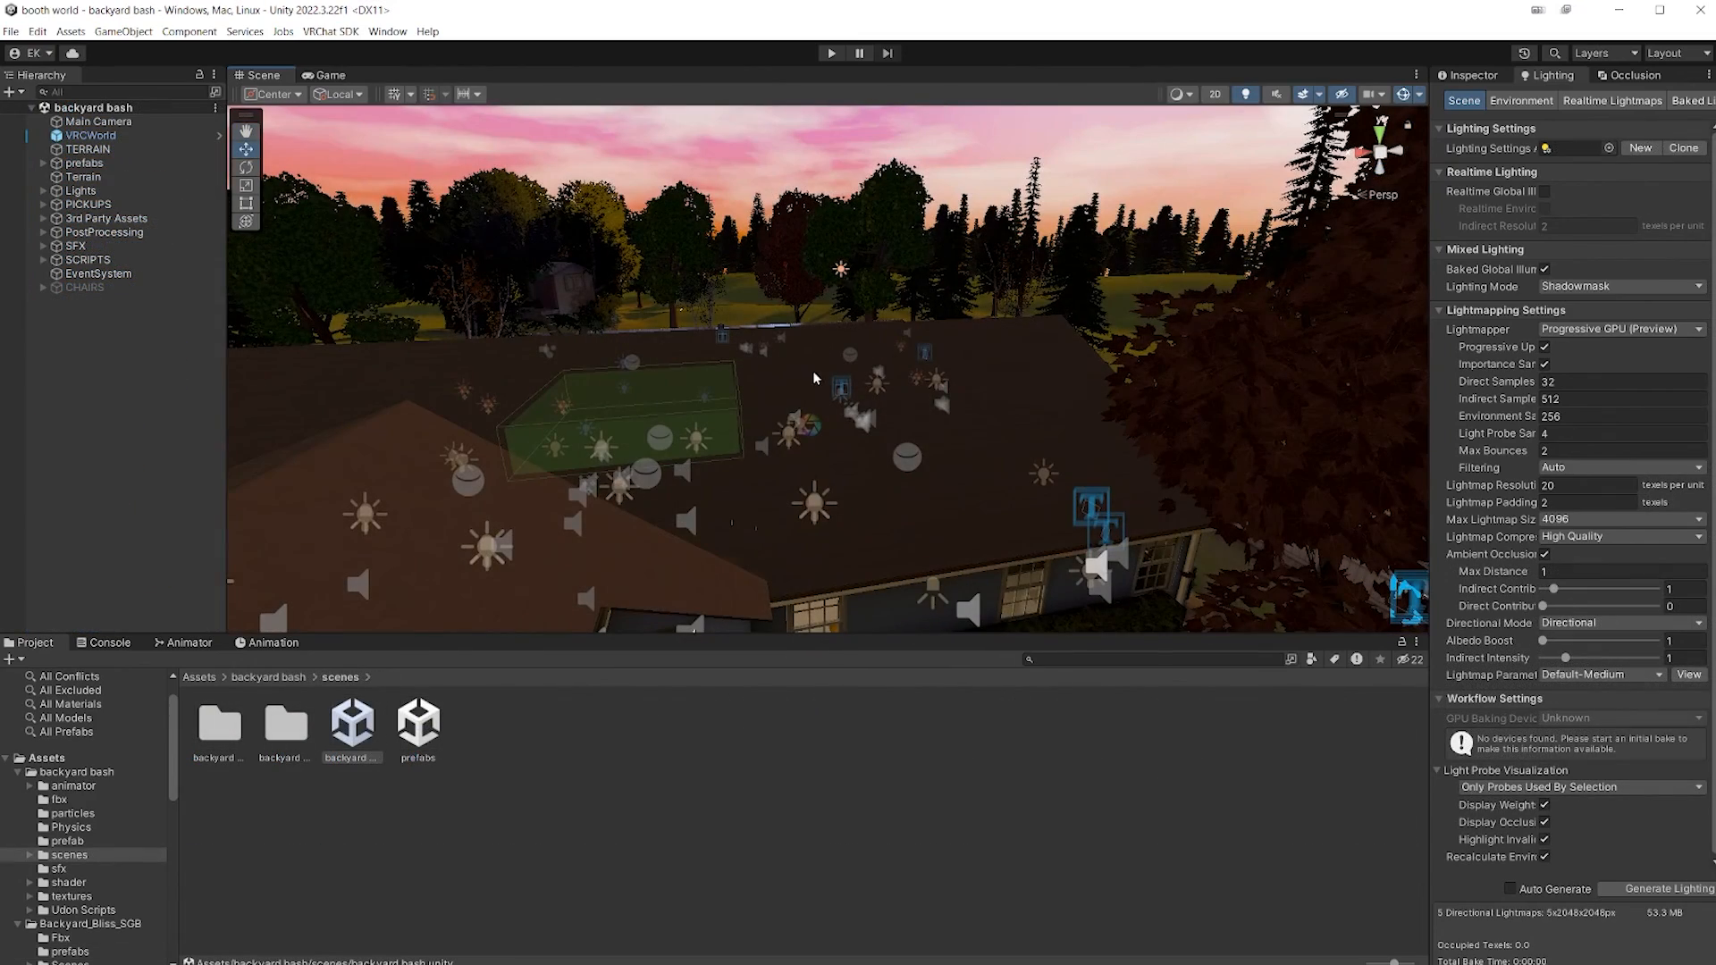
pyautogui.scroll(-2, 817, 377)
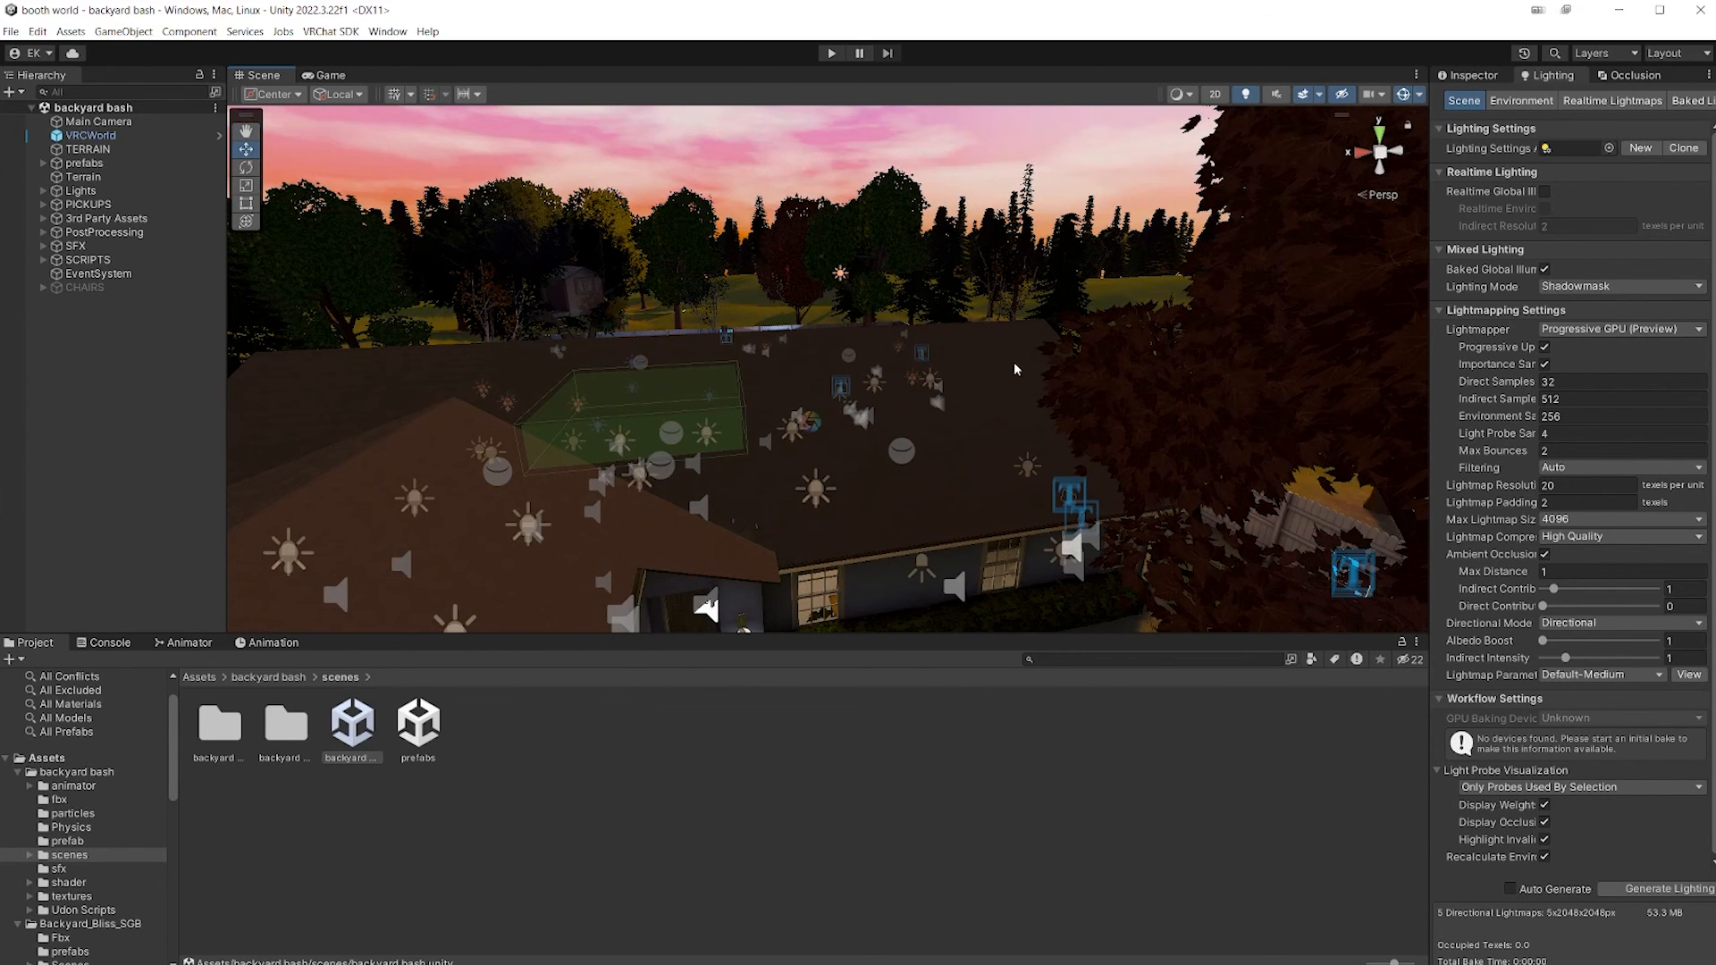
pyautogui.moveTo(1064, 412); pyautogui.dragTo(1005, 386, button='right')
pyautogui.click(330, 31)
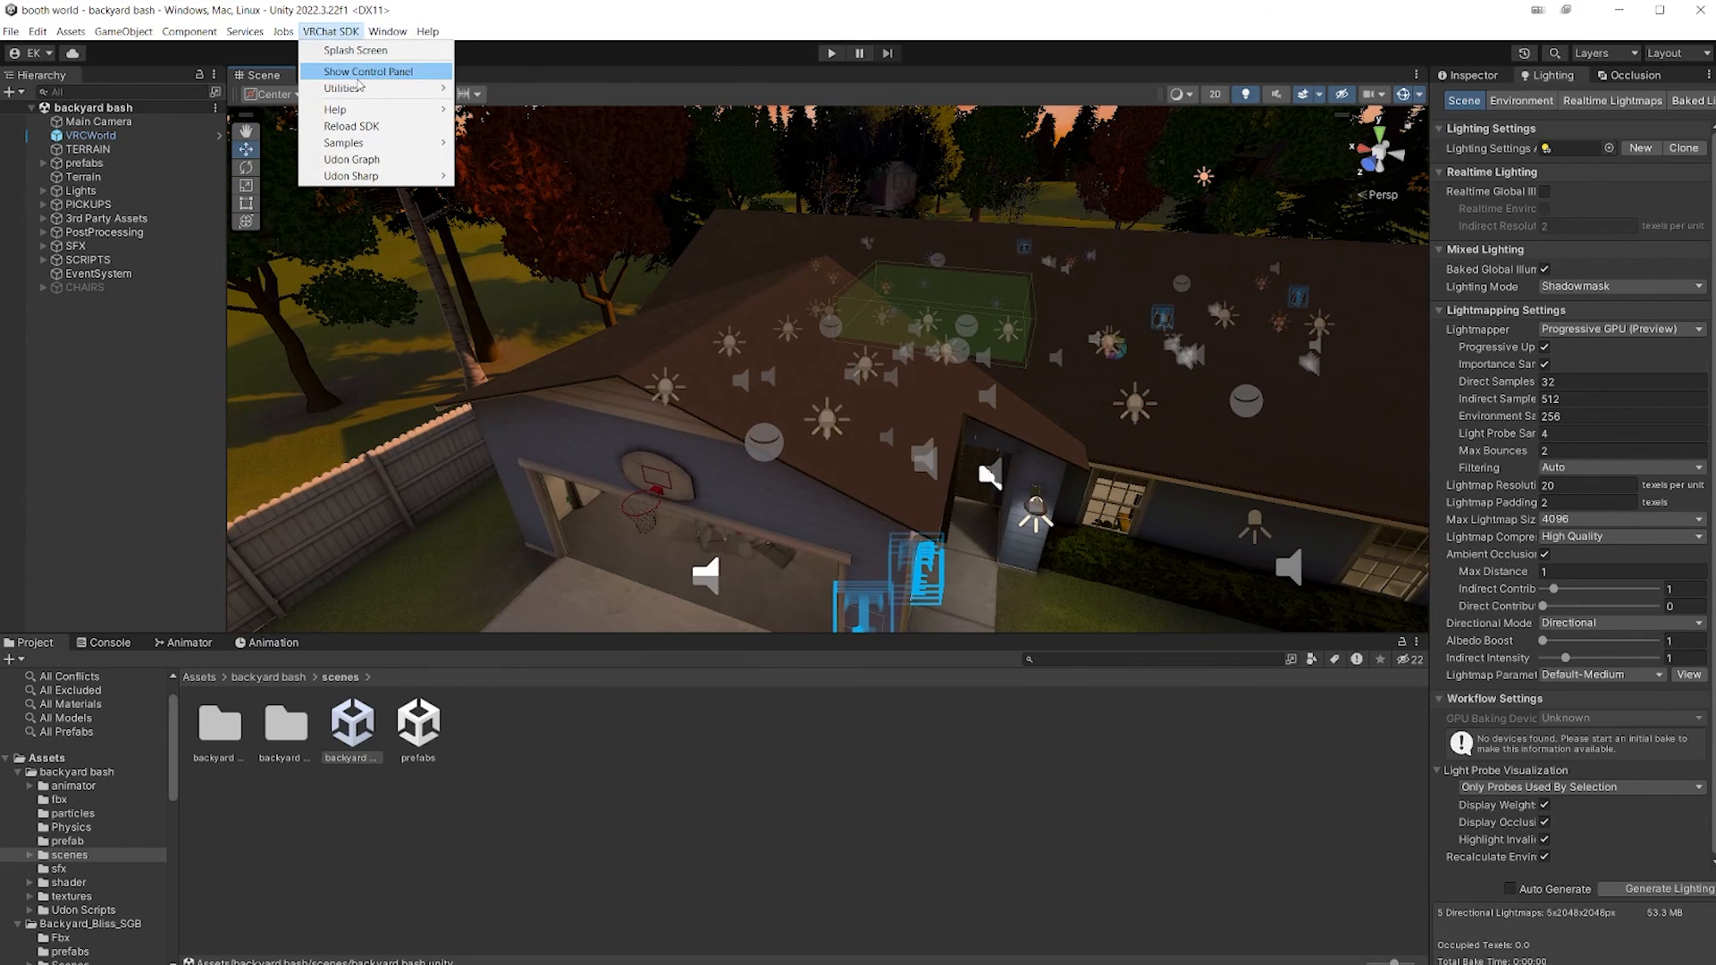
pyautogui.click(358, 73)
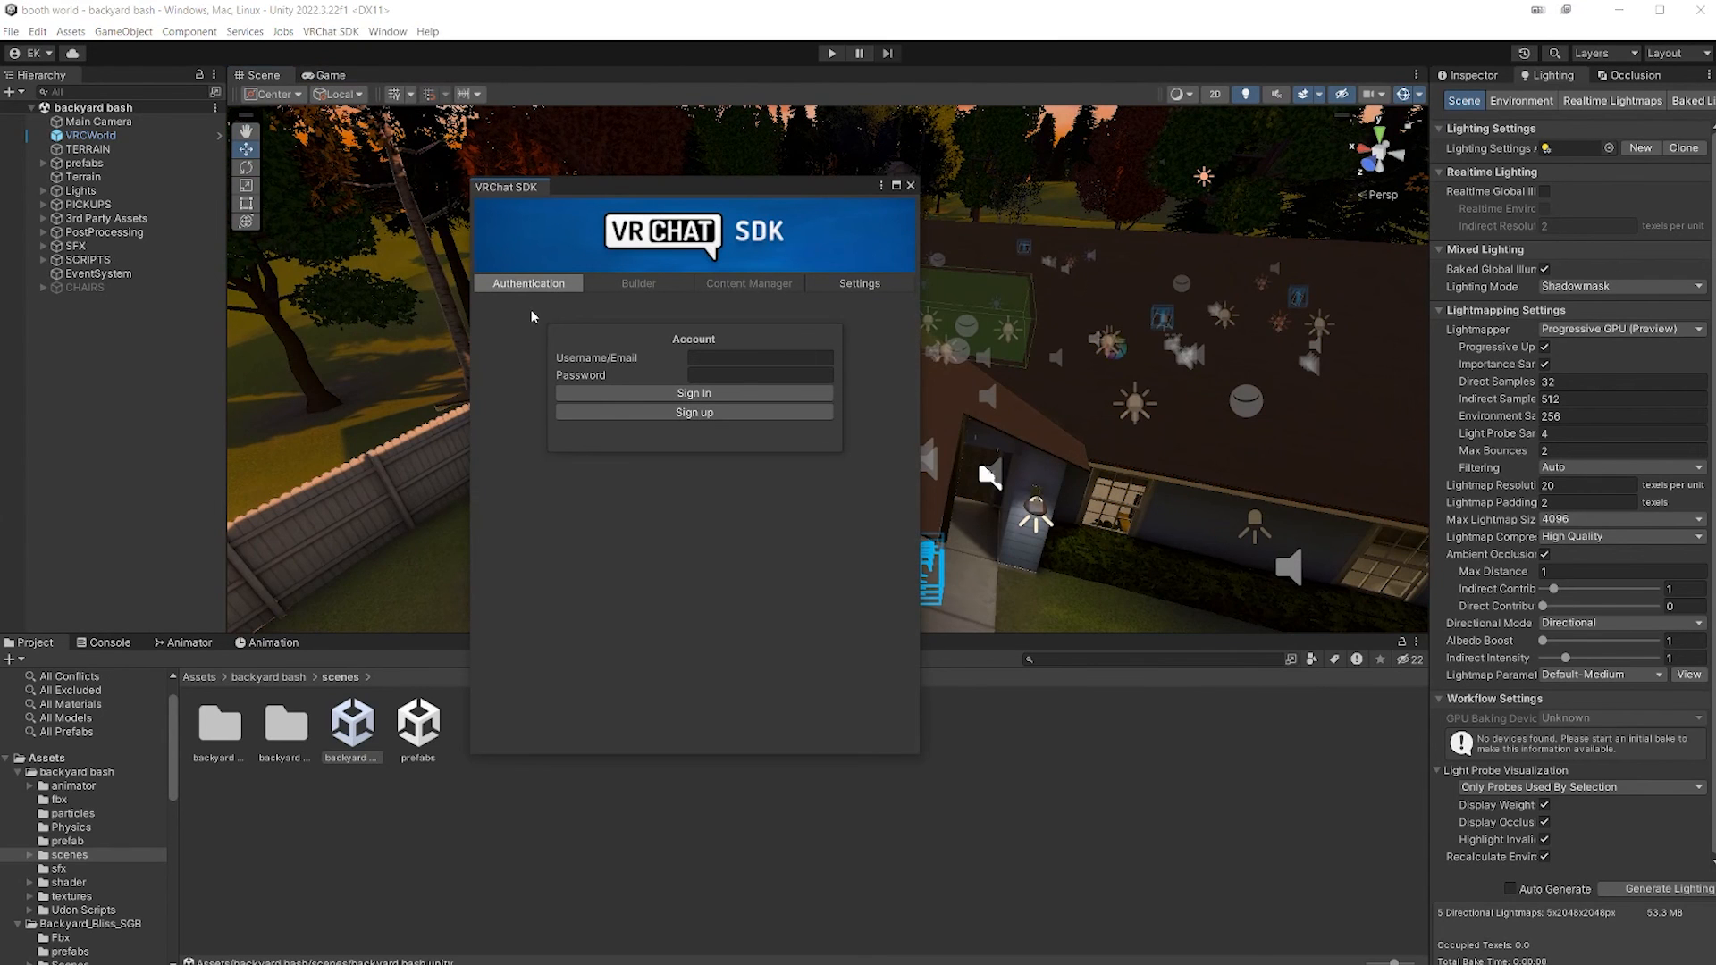
pyautogui.click(910, 185)
# - Examine the pool, patio and pergola area behind the house in the backyard bash scene
pyautogui.moveTo(929, 259); pyautogui.dragTo(1364, 262, button='right')
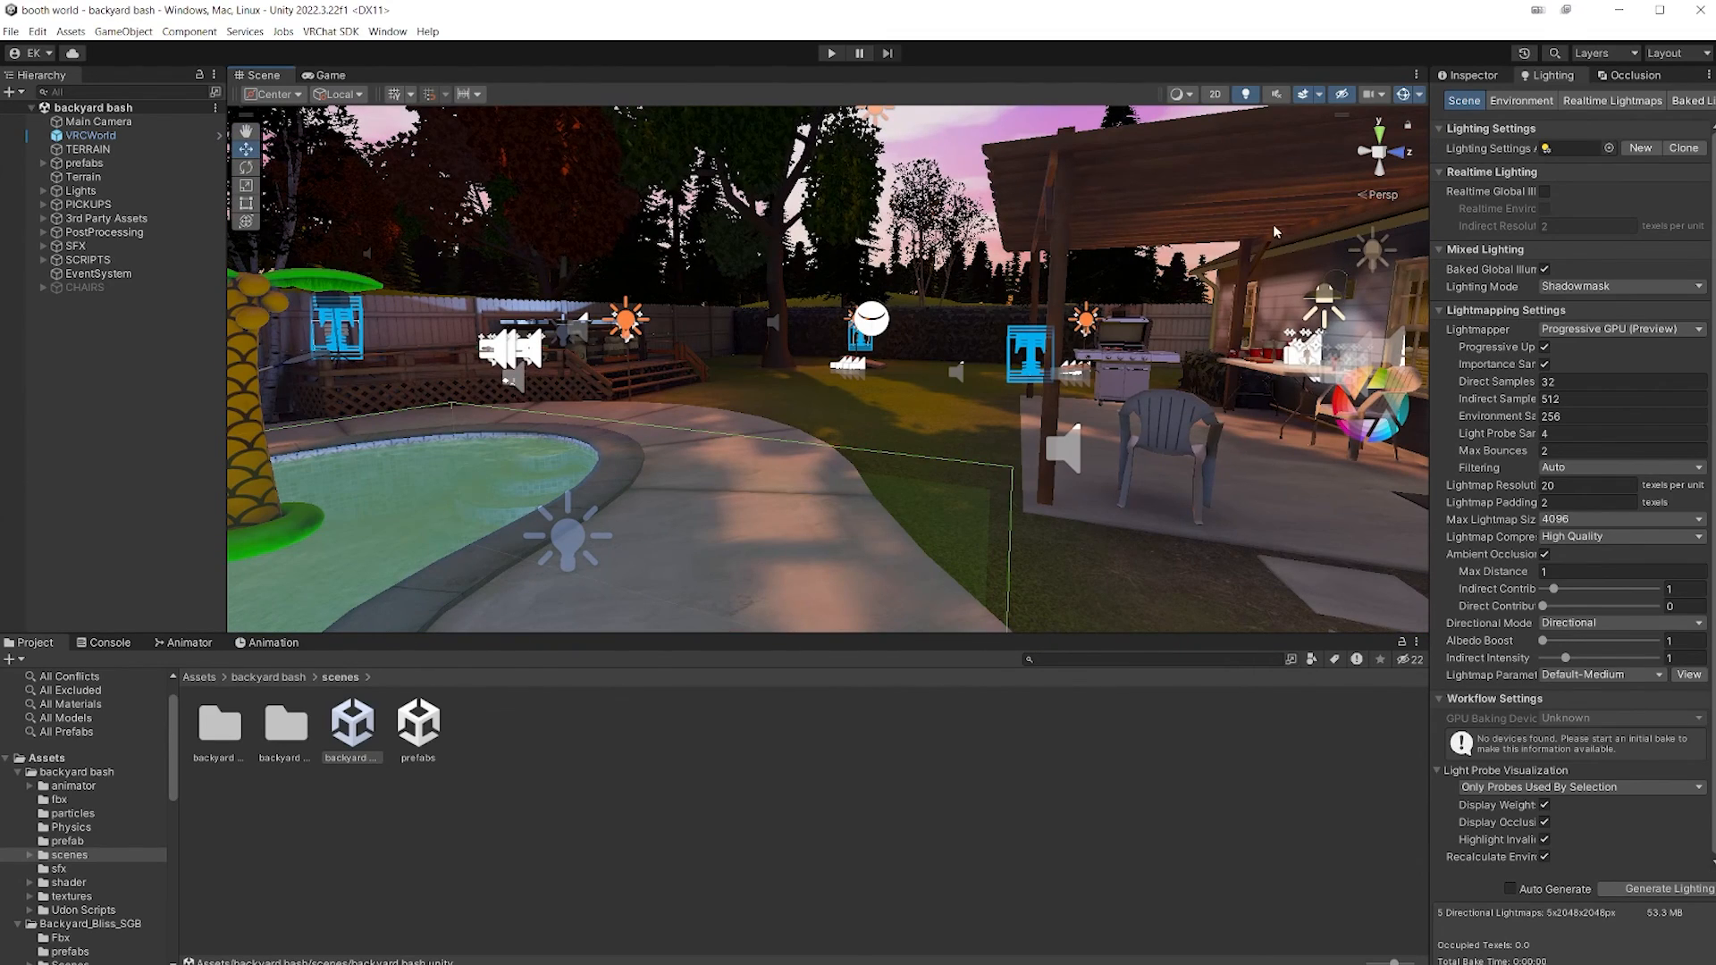
pyautogui.moveTo(1224, 306); pyautogui.dragTo(1444, 422, button='right')
pyautogui.moveTo(1150, 417); pyautogui.dragTo(1358, 392, button='right')
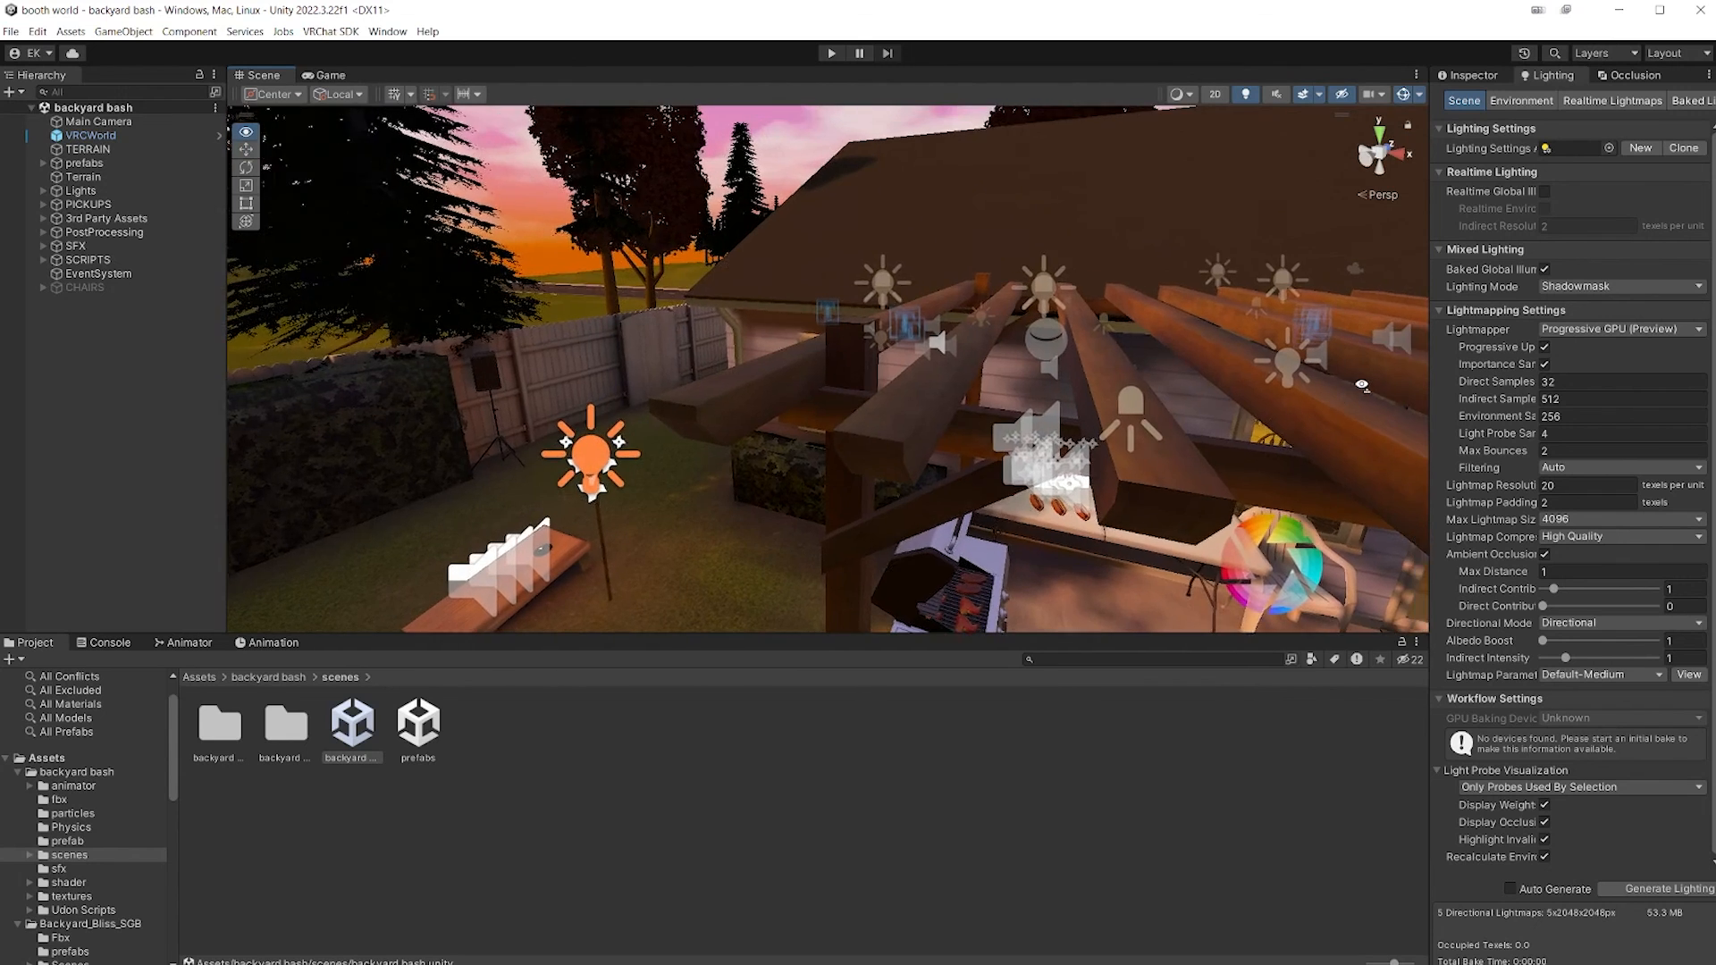